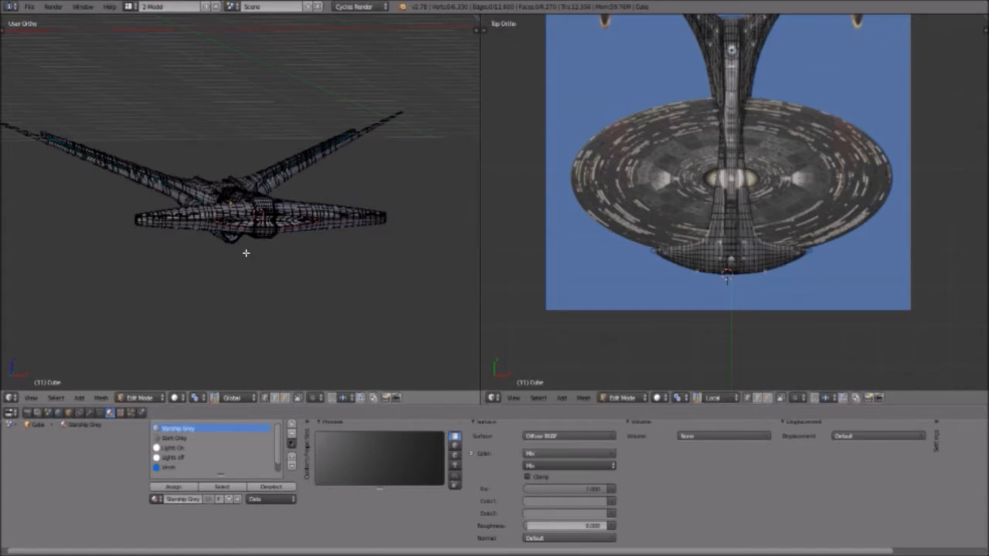
Switch the hull from Edit Mode to Object Mode and show the saucer's layer together with the hull.
middle_click_drag(266, 196, 278, 230)
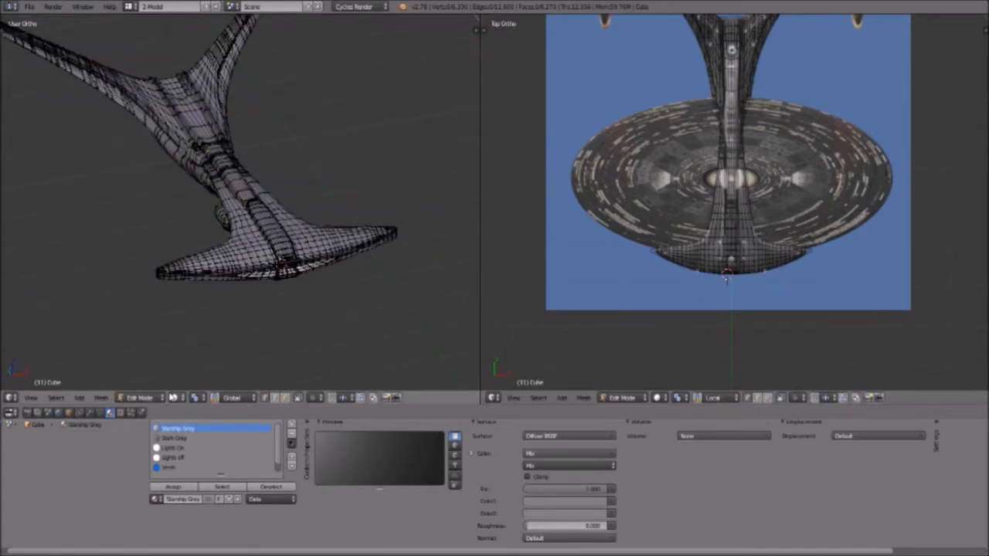
left_click(146, 398)
left_click(148, 376)
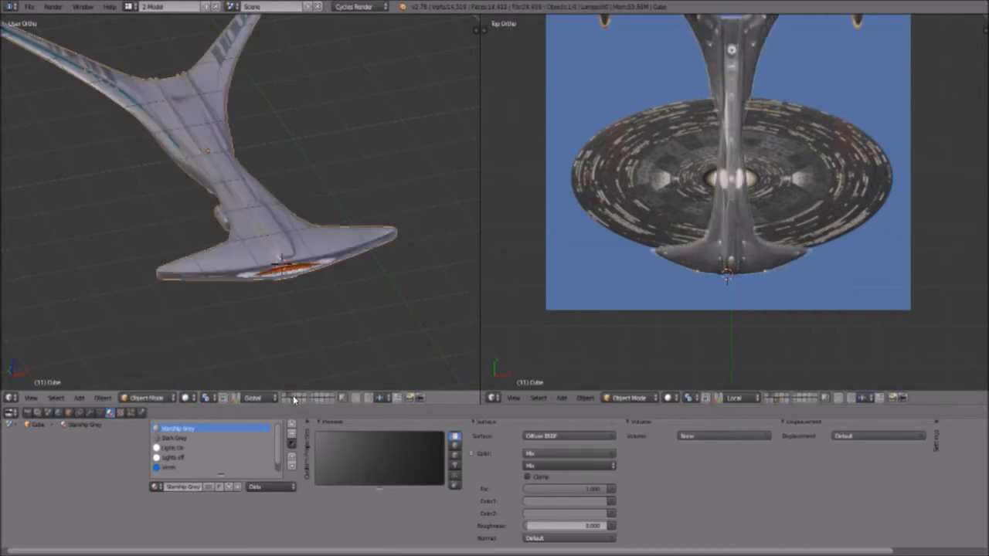
left_click(293, 399, "shift")
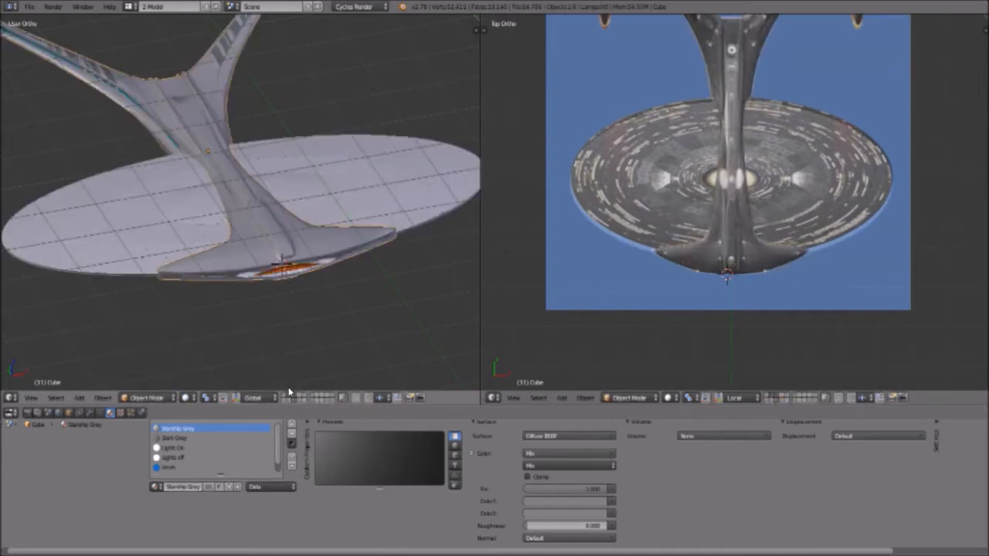
middle_click_drag(199, 235, 180, 244)
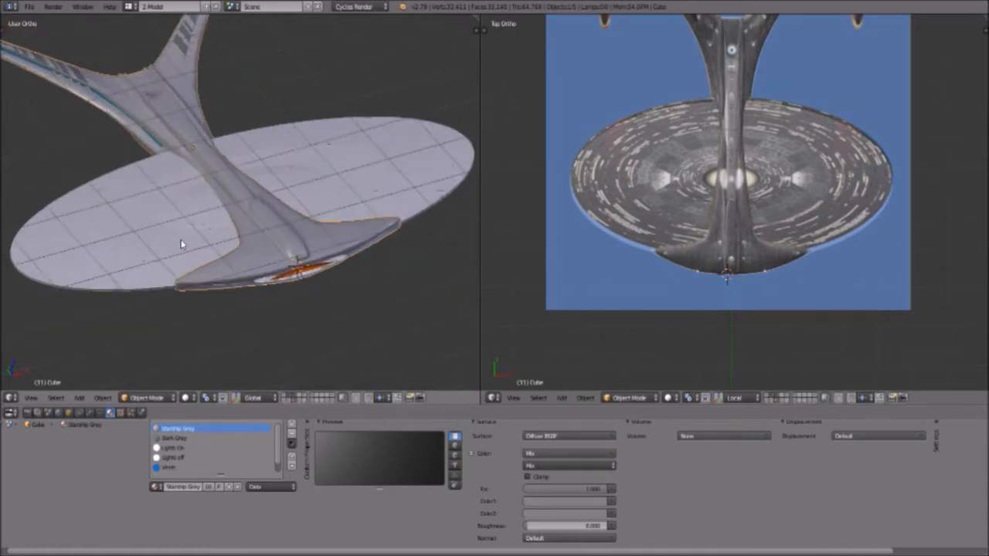
Select the saucer and examine the ship's materials and windows in Rendered shading from several angles, including the Top view.
right_click(181, 244)
left_click(186, 397)
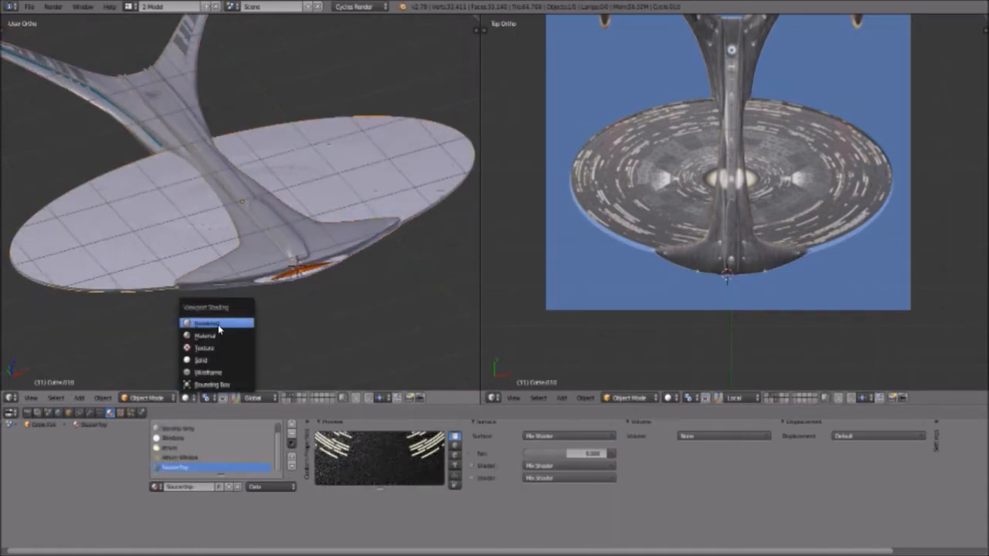
left_click(218, 324)
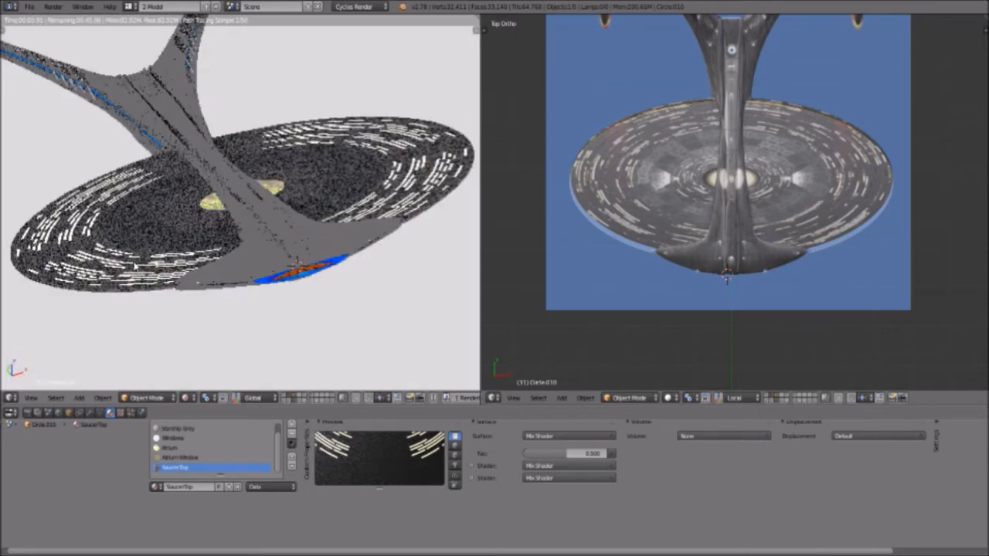
middle_click_drag(151, 276, 203, 276)
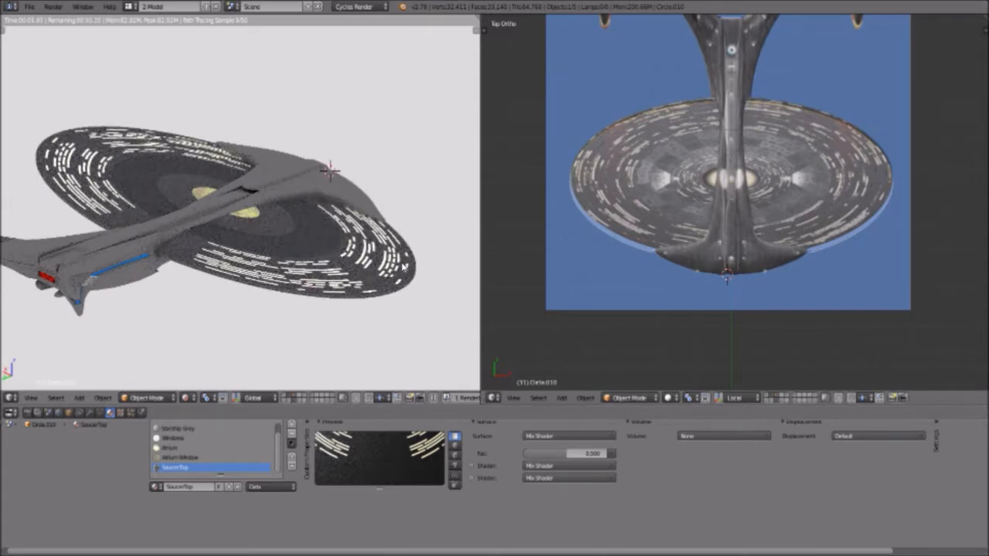
middle_click_drag(393, 264, 304, 279)
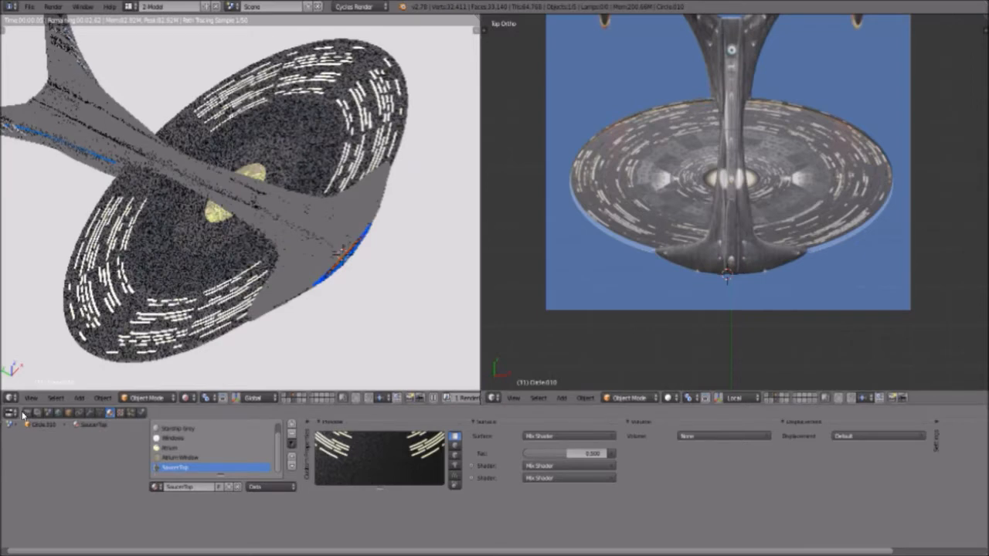
left_click(30, 397)
left_click(44, 347)
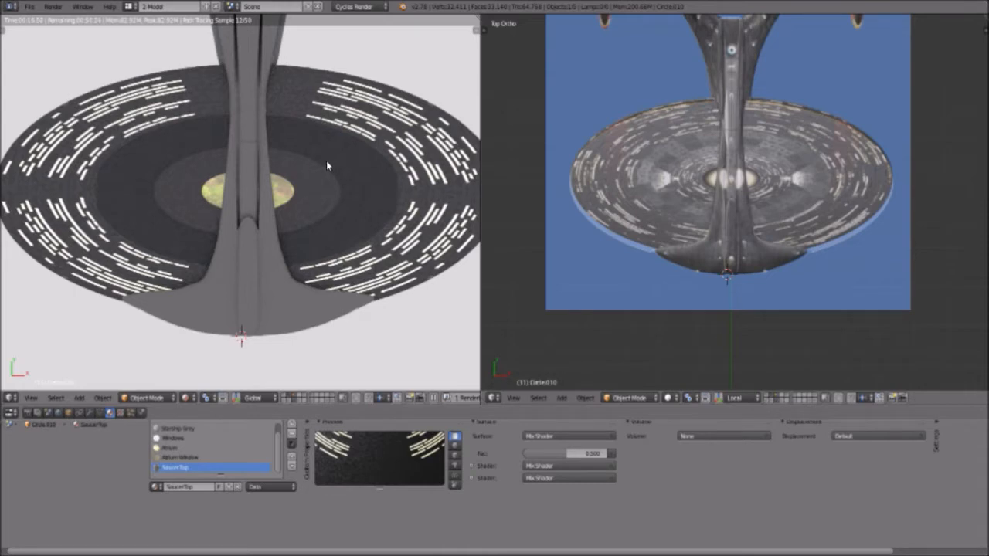
middle_click_drag(290, 262, 284, 187)
Return the viewport to Solid shading, hide the saucer's layer, and select the hull.
left_click(190, 398)
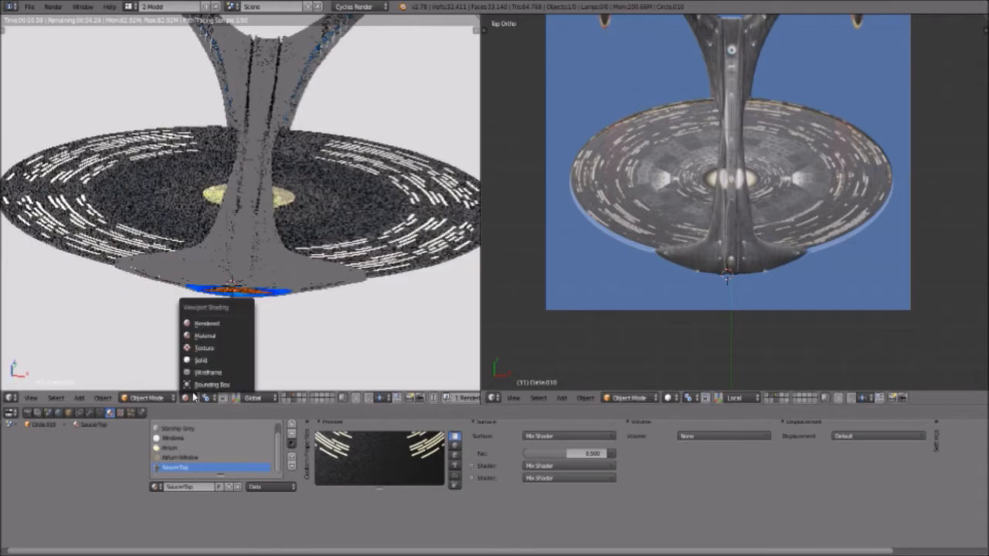
left_click(217, 360)
left_click(290, 397, "shift")
left_click(287, 394, "shift")
middle_click_drag(270, 270, 221, 227)
right_click_drag(221, 227, 253, 222)
key("g")
right_click(210, 206)
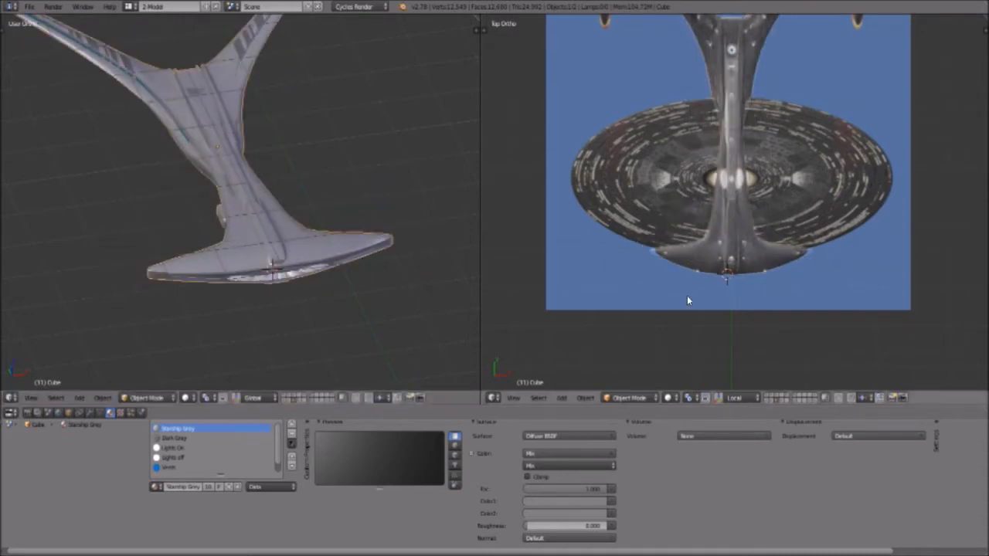
Examine the hull's shape from above, below, the side and the front, including the neck, pylons and lower hull.
mouse_move(329, 285)
middle_mouse_down()
mouse_move(327, 211)
mouse_move(265, 111)
mouse_move(237, 132)
mouse_move(343, 275)
middle_mouse_up()
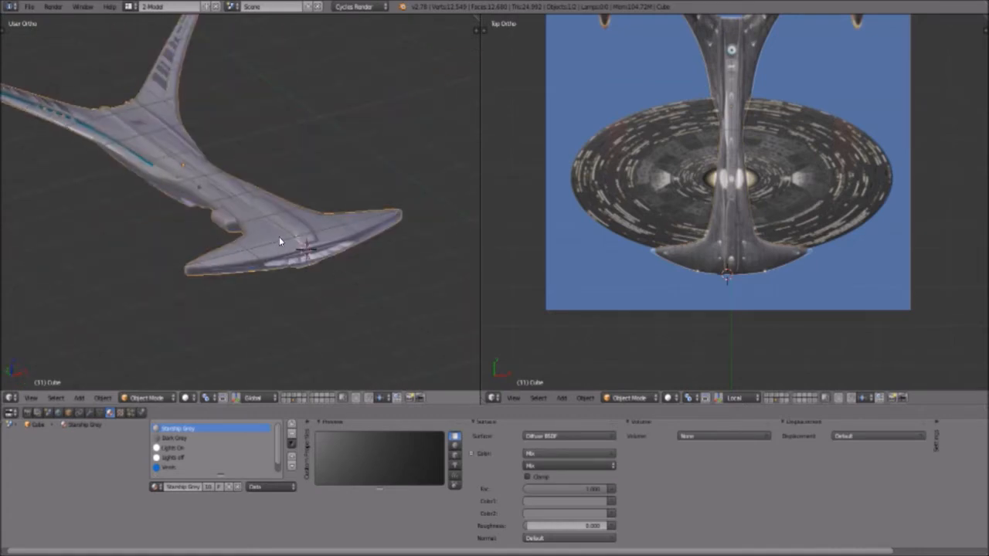
middle_click_drag(150, 186, 266, 262)
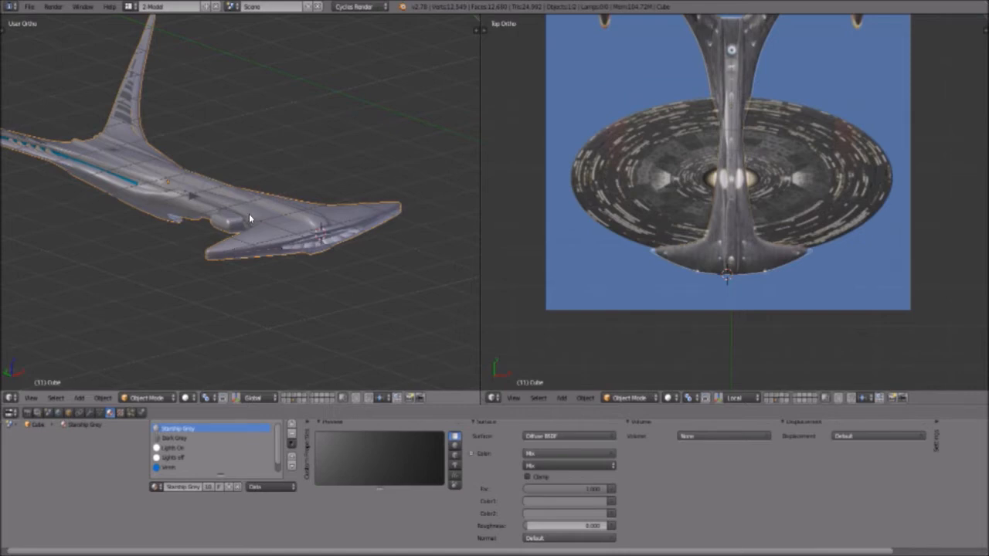
middle_click_drag(248, 214, 318, 206)
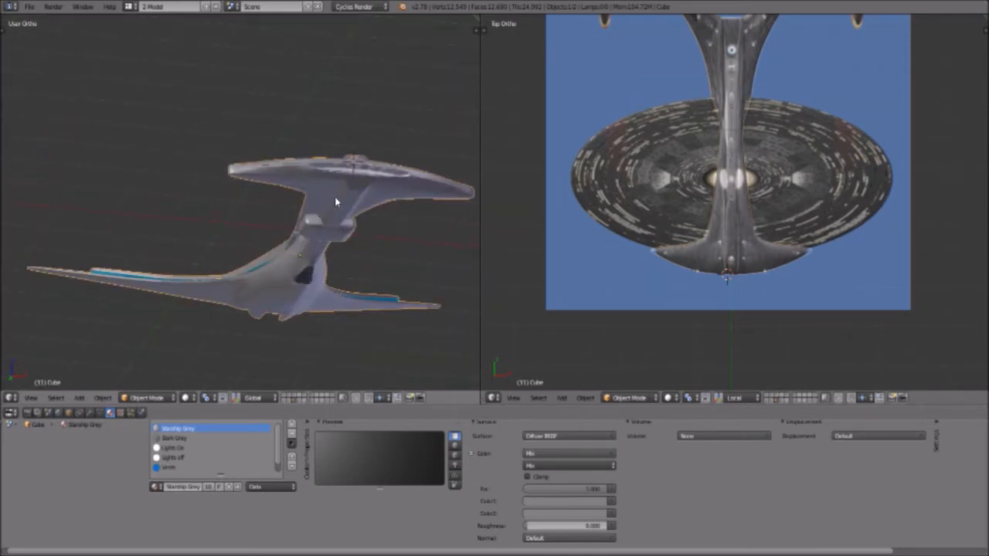
key("g")
right_click(308, 214)
middle_click_drag(307, 217, 313, 247)
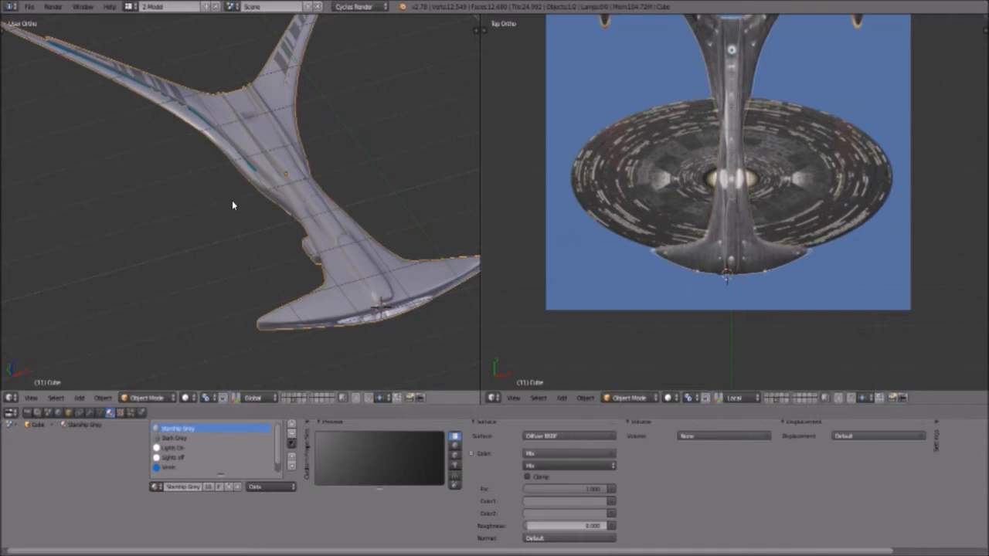
middle_click_drag(236, 254, 376, 239)
middle_click_drag(411, 184, 339, 189)
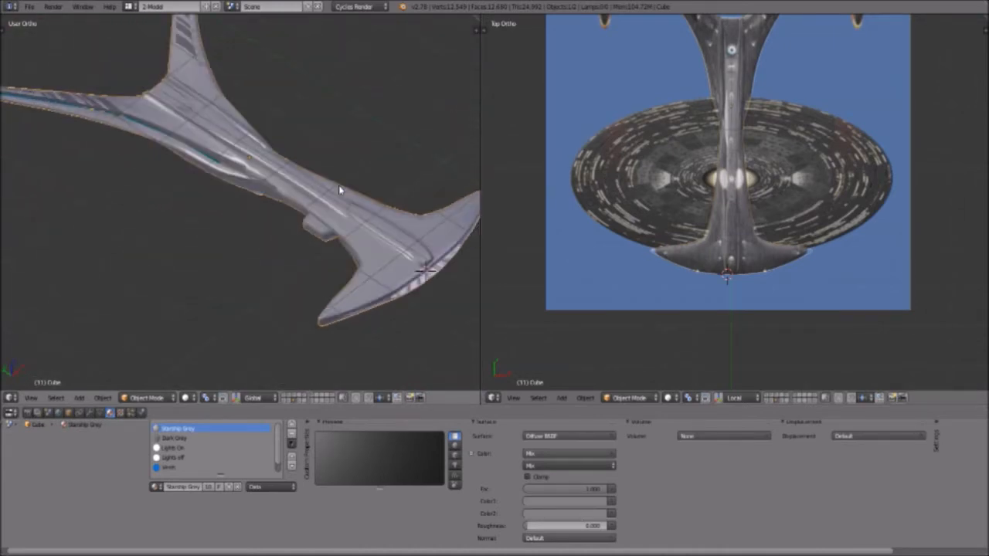
middle_click_drag(353, 287, 358, 258)
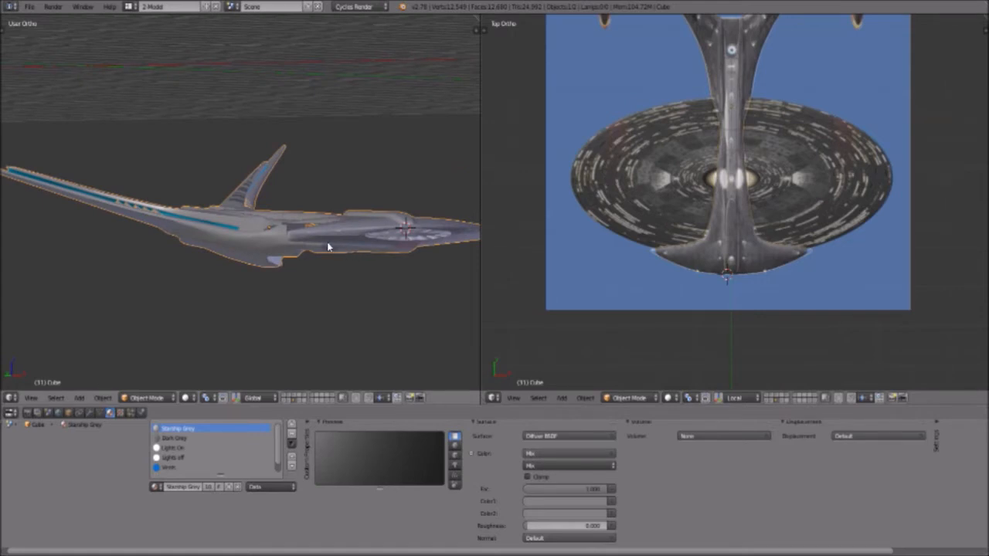
middle_click_drag(321, 232, 357, 233)
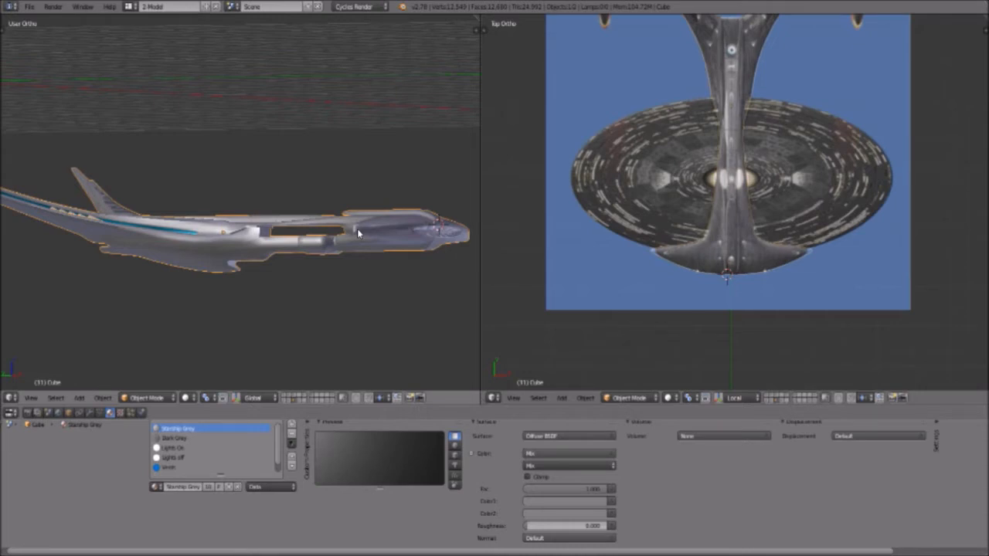
middle_click_drag(349, 219, 317, 194)
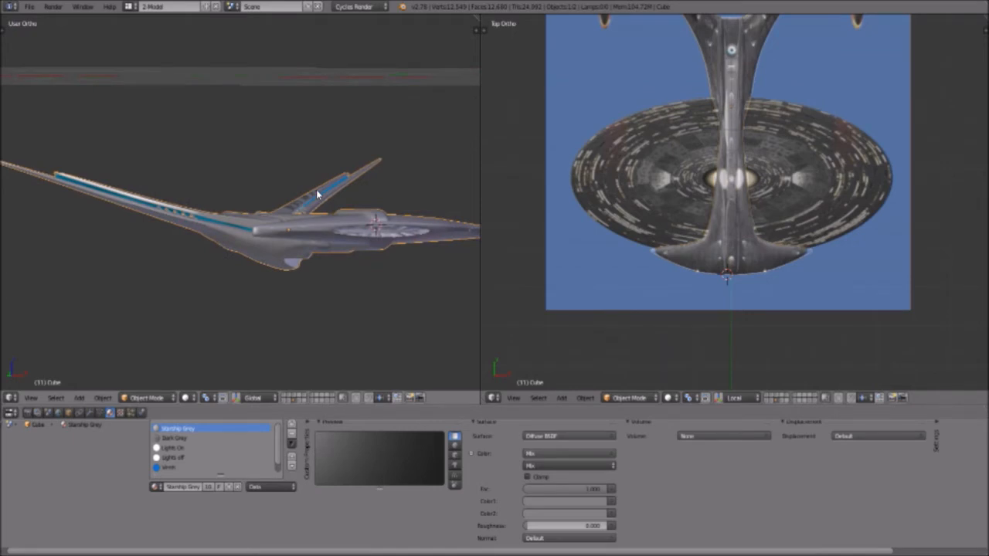
middle_click_drag(215, 281, 273, 246)
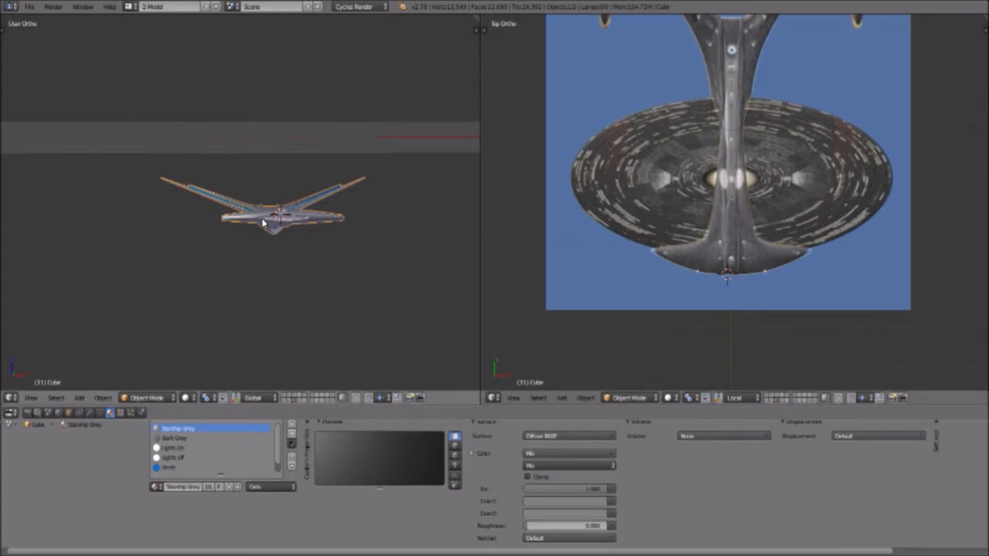
scroll(279, 235, "up", 5)
scroll(282, 219, "down", 2)
middle_click_drag(283, 220, 298, 243)
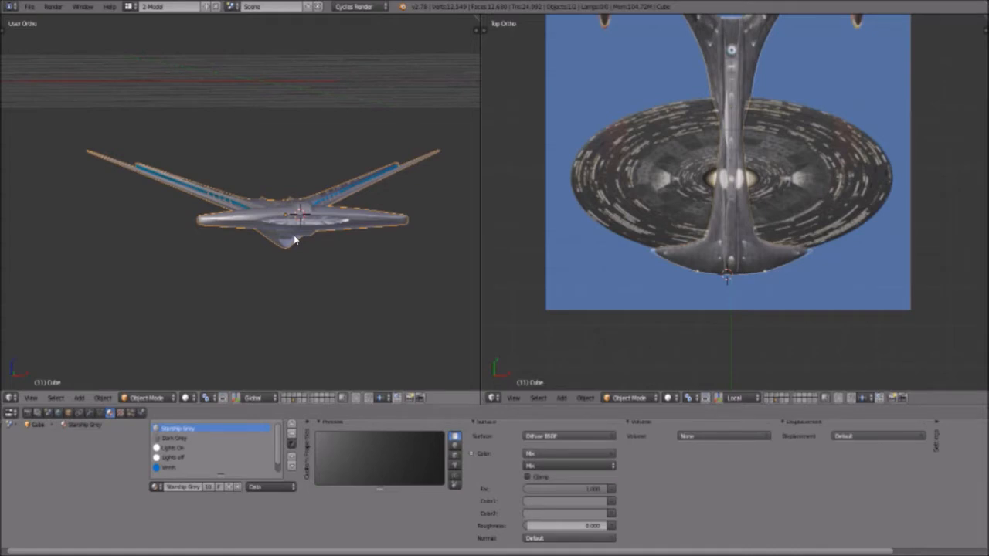
middle_click_drag(294, 238, 296, 237)
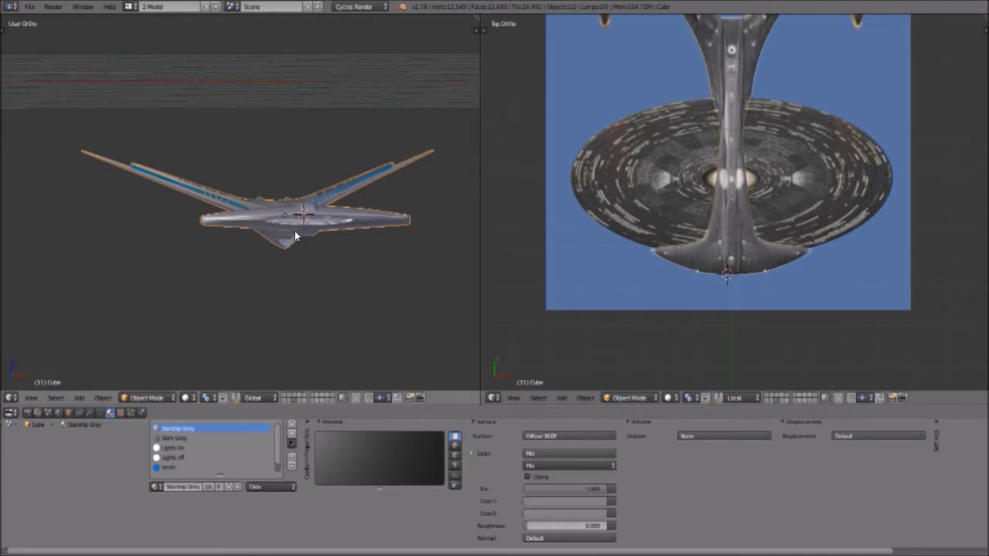
mouse_move(294, 231)
middle_mouse_down()
mouse_move(286, 224)
mouse_move(295, 257)
mouse_move(307, 232)
mouse_move(310, 240)
middle_mouse_up()
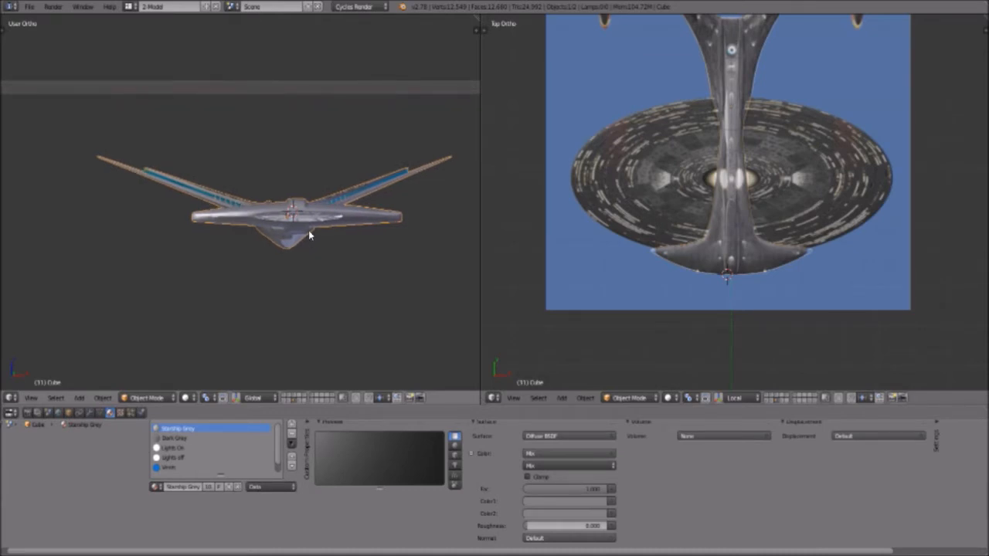
middle_click_drag(309, 217, 340, 215)
middle_click_drag(707, 153, 700, 192, "shift")
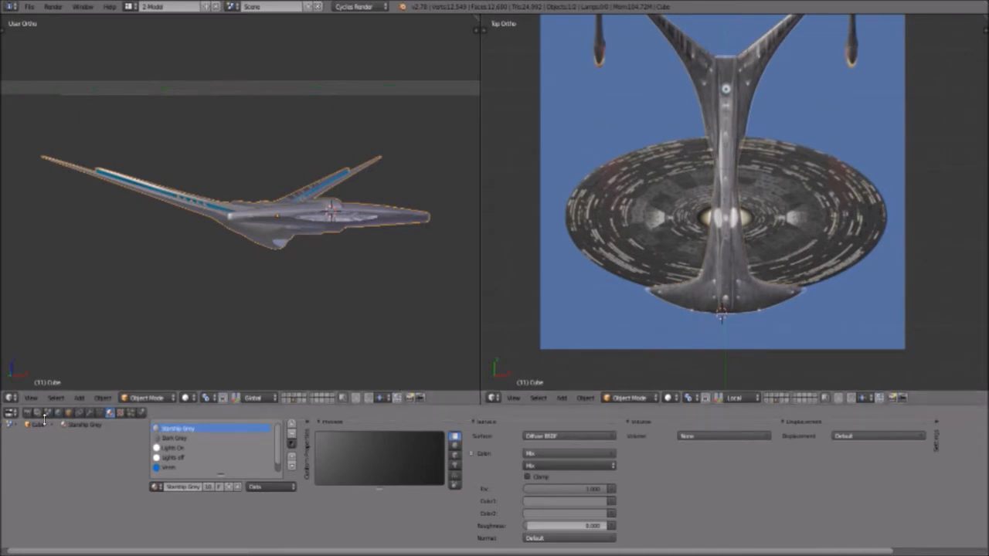
Set both 3D viewports to the Right orthographic view of the hull.
left_click(31, 397)
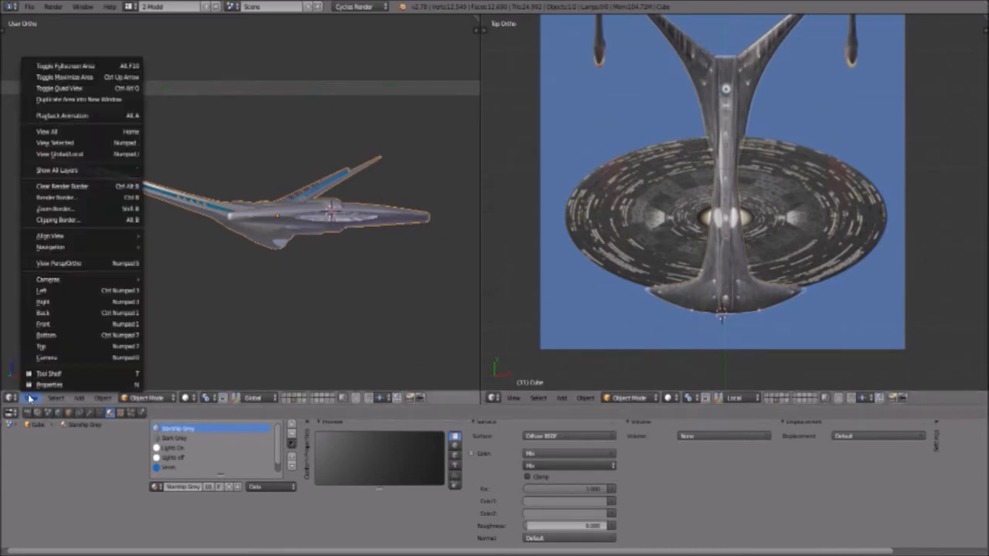
left_click(69, 301)
scroll(152, 277, "down", 4)
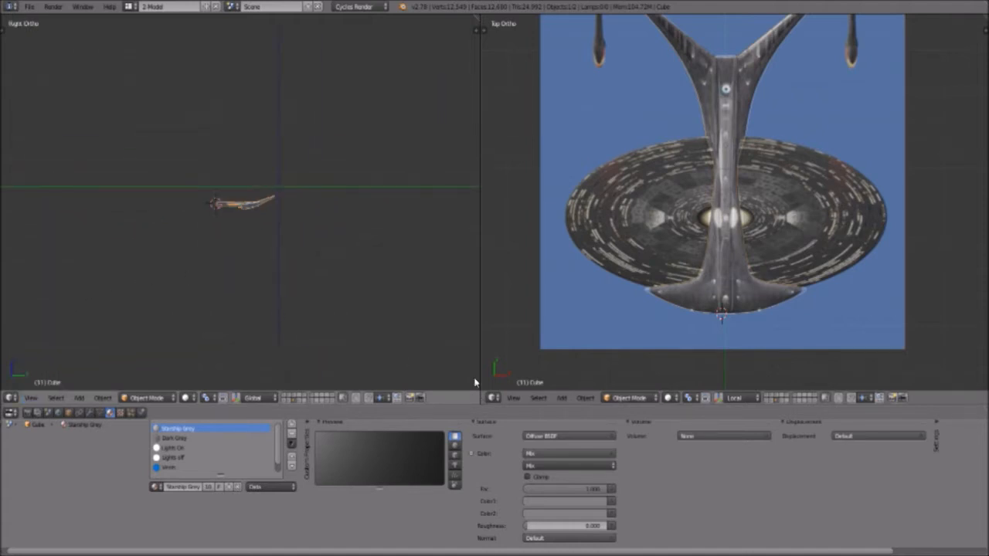
left_click(513, 397)
left_click(544, 305)
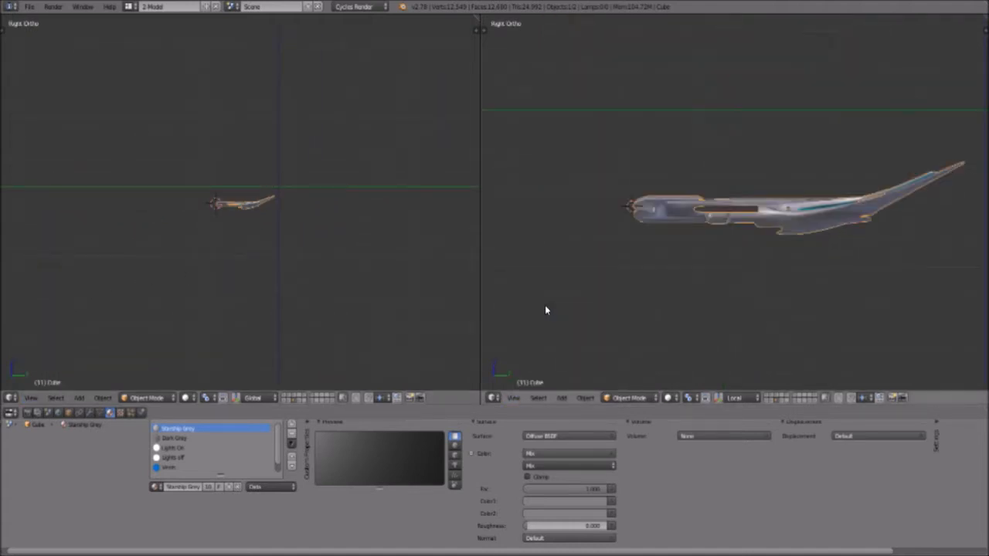
scroll(156, 307, "up", 4)
Check the hull in the Left and Right views and inspect the axes assigned to the background images.
left_click(31, 397)
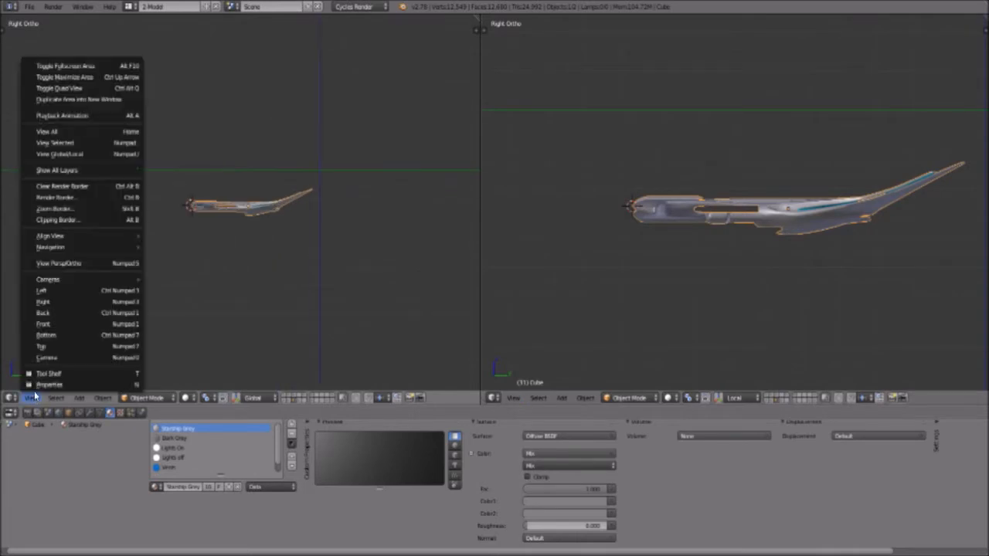
left_click(54, 294)
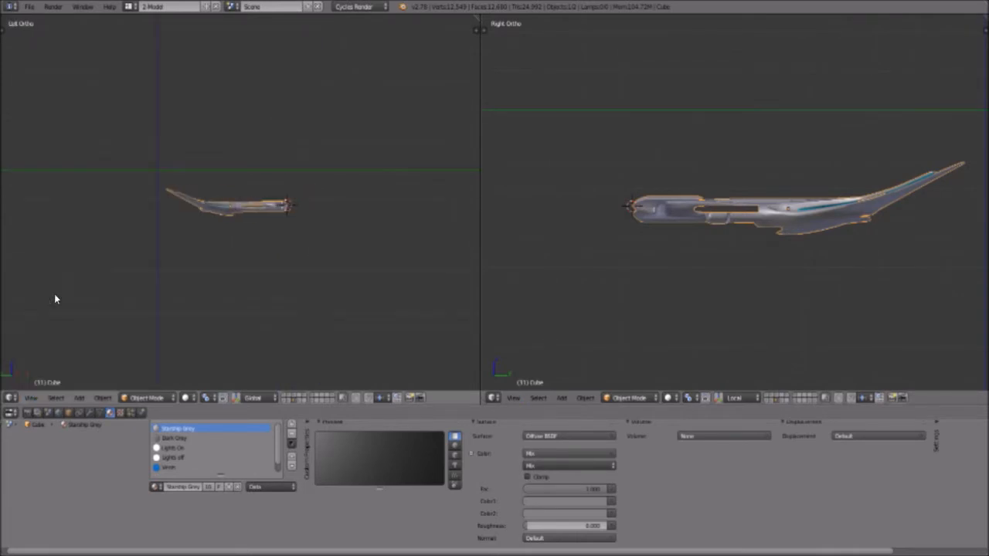
key("n")
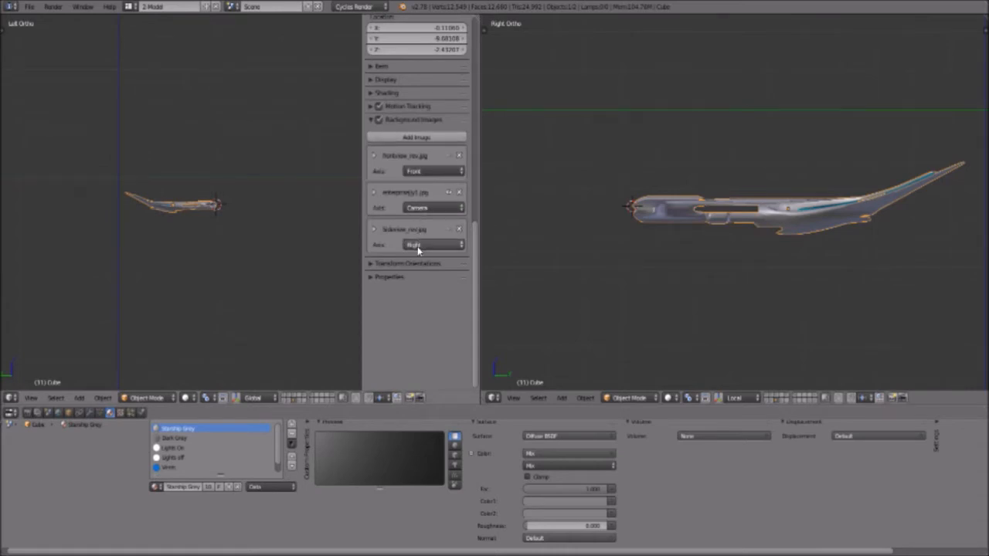
left_click(159, 398)
left_click(28, 397)
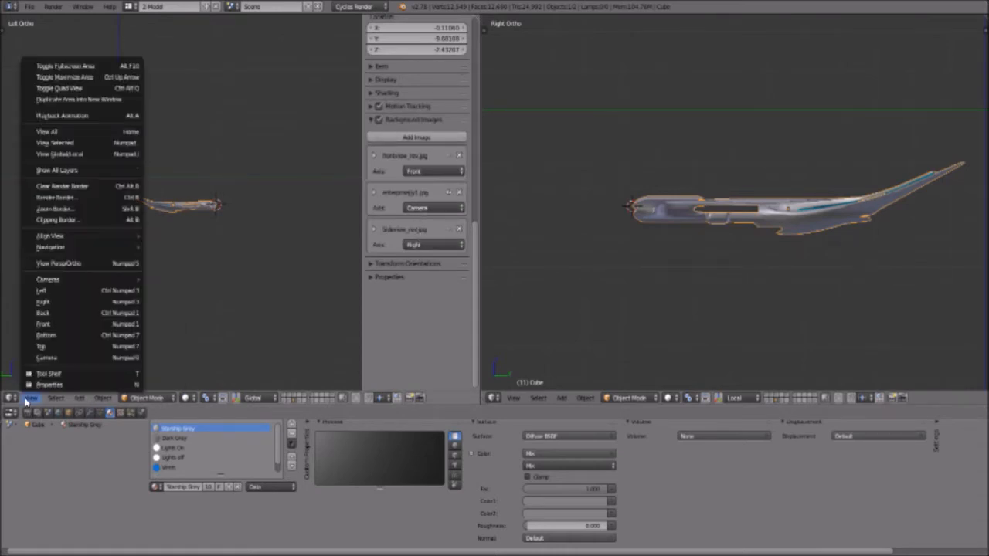
left_click(51, 303)
scroll(216, 225, "up", 6)
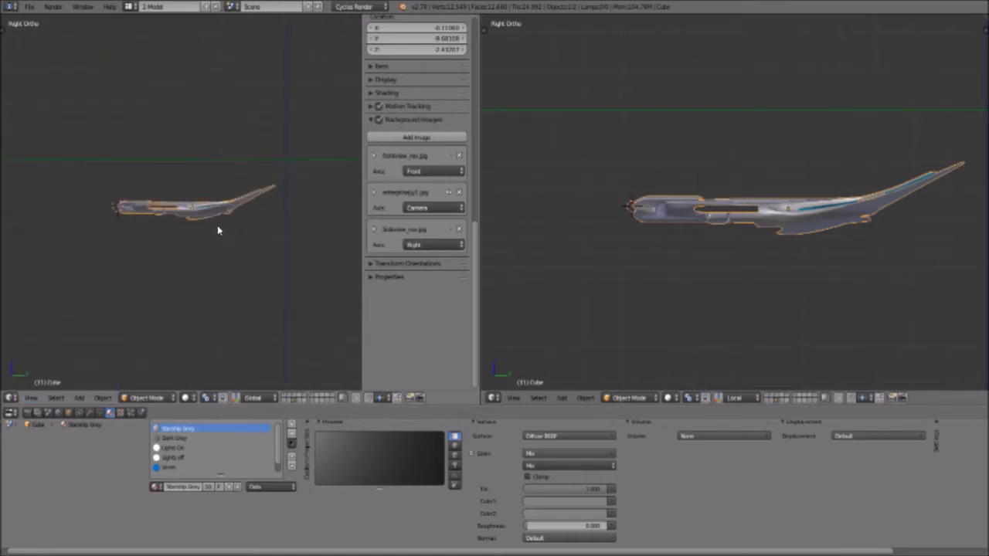
left_click_drag(364, 98, 501, 89)
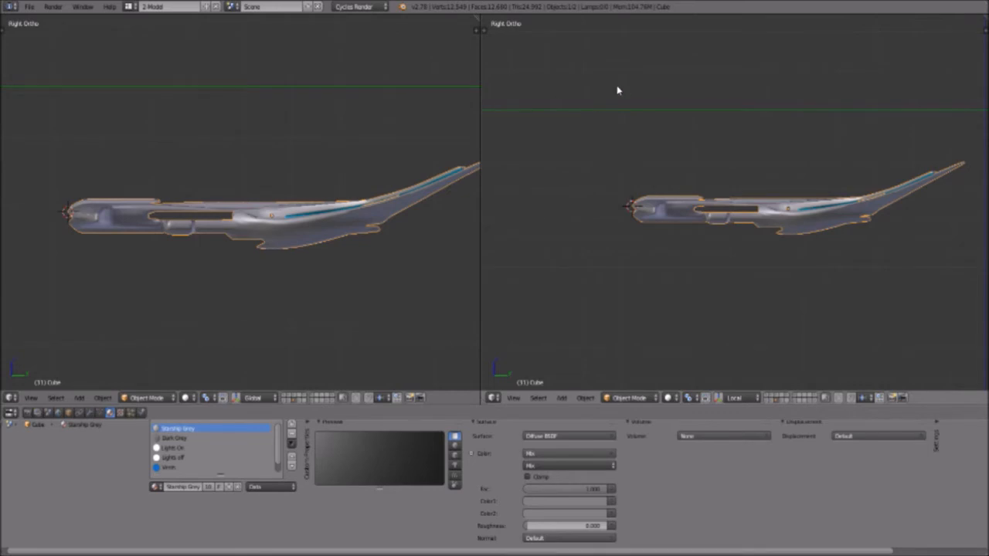
Turn the second viewport to a close front view of the hull beside the Right view.
scroll(623, 155, "down", 2)
middle_click_drag(616, 162, 738, 172)
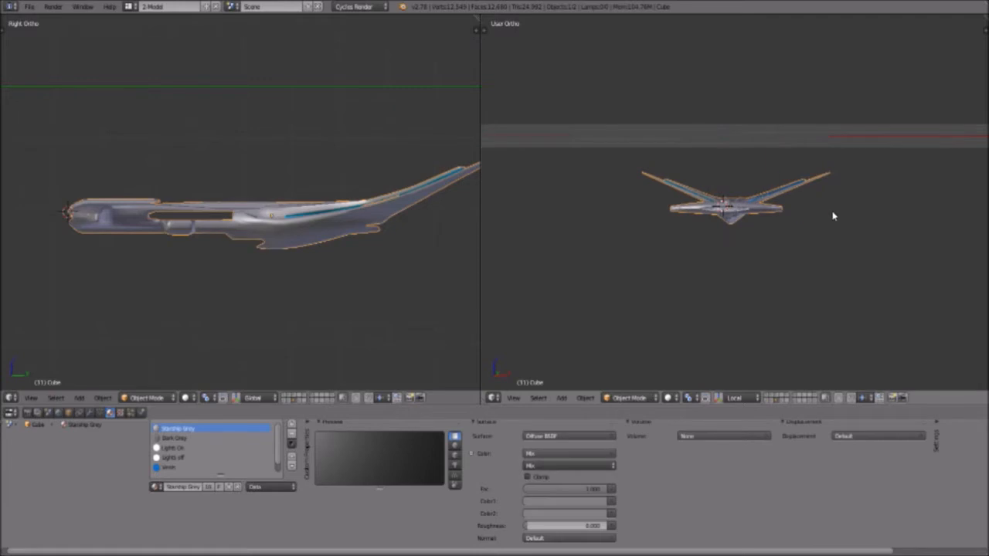
scroll(760, 234, "up", 5)
mouse_move(789, 238)
middle_mouse_down()
mouse_move(750, 227)
mouse_move(784, 224)
mouse_move(793, 236)
middle_mouse_up()
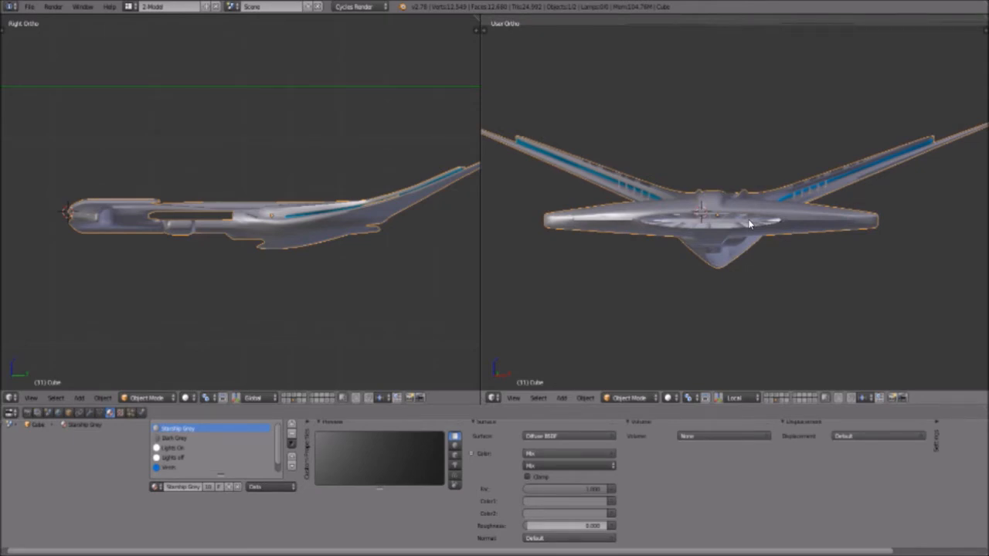
Examine the starship hull in both viewports from the front, the side and angled views above the saucer.
middle_click_drag(761, 222, 766, 244)
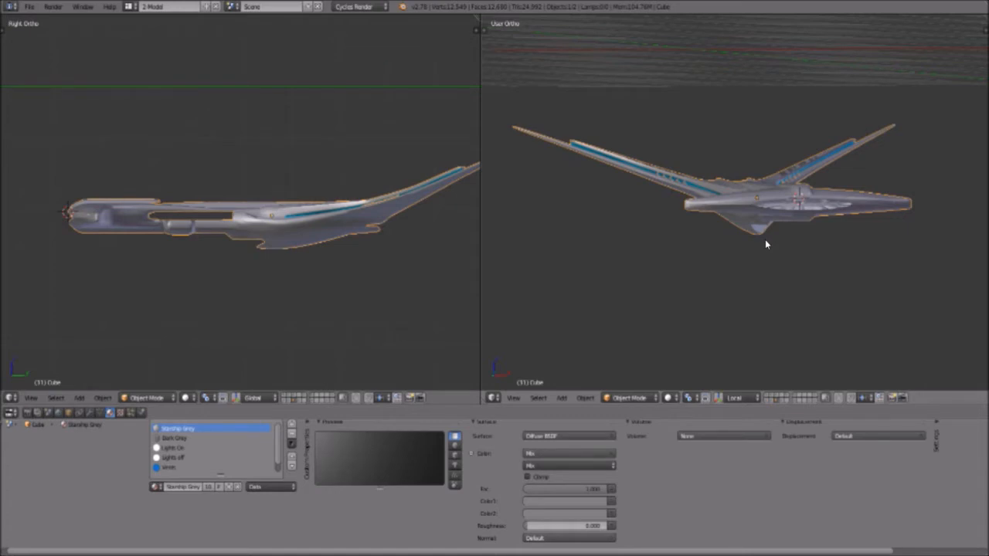
middle_click_drag(834, 258, 811, 255)
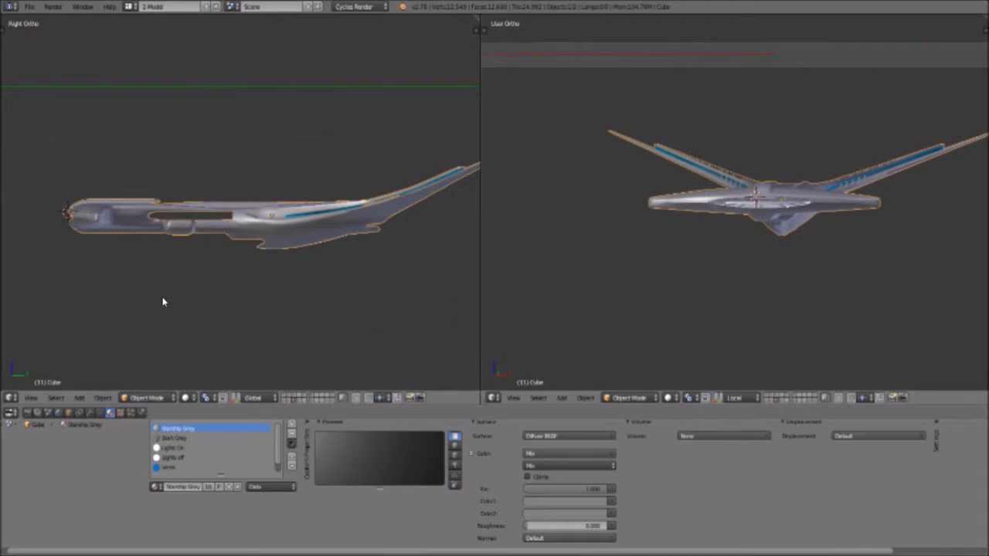
scroll(119, 343, "down", 3)
scroll(124, 349, "up", 5)
scroll(128, 332, "down", 4)
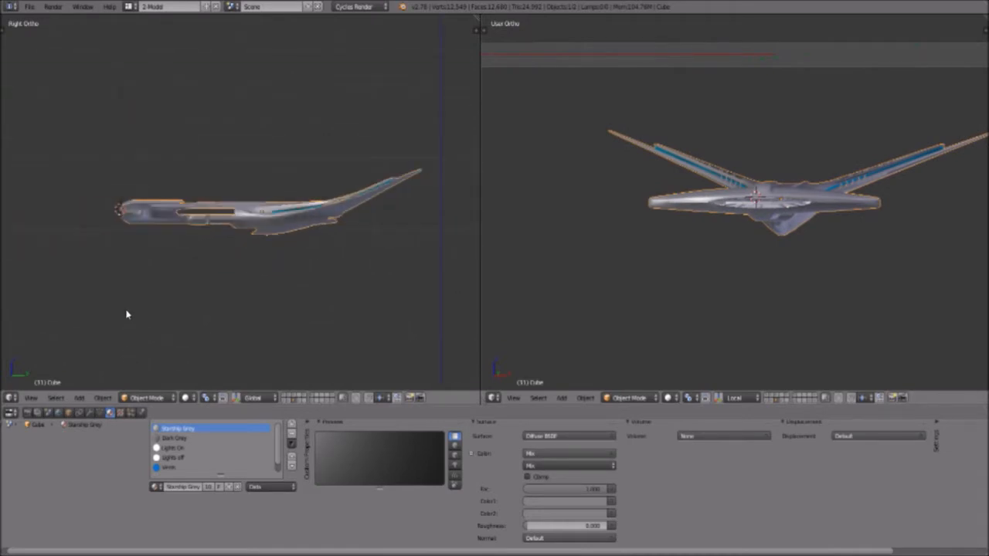
middle_click_drag(161, 249, 190, 379)
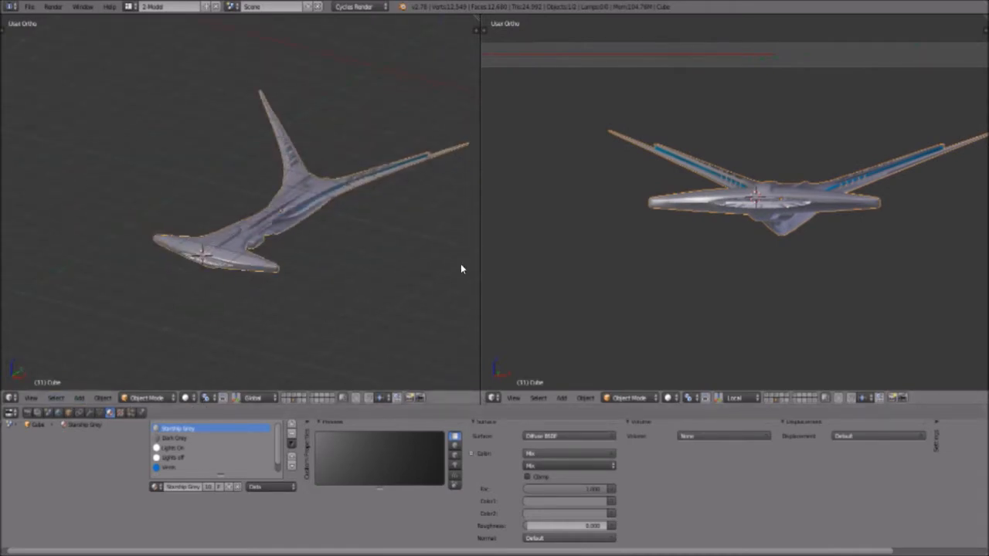
middle_click_drag(289, 376, 258, 287)
scroll(249, 363, "up", 3)
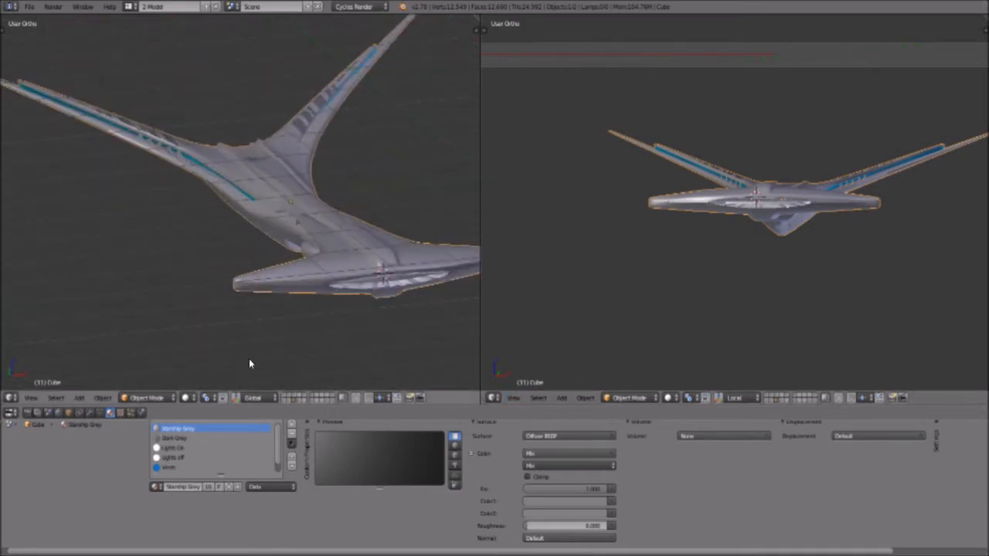
Set the first viewport to Rendered shading and examine the upper hull and pylons from several angles.
left_click(186, 397)
left_click(205, 325)
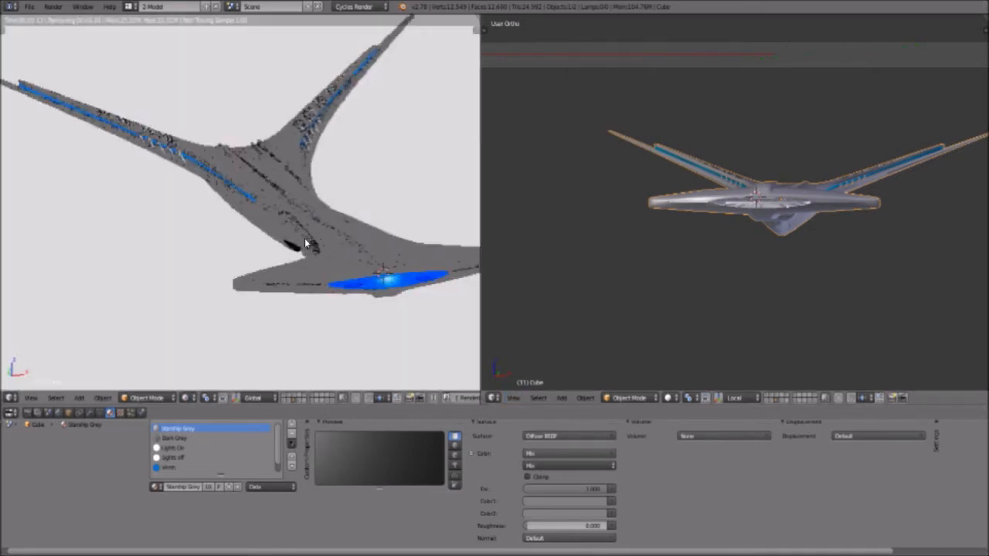
middle_click_drag(300, 241, 250, 270)
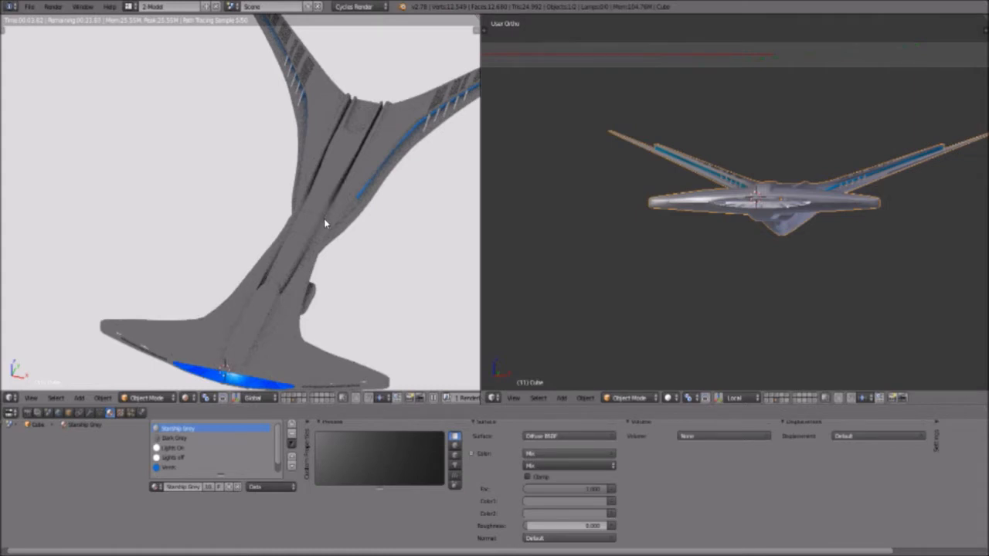
middle_click_drag(290, 265, 341, 245)
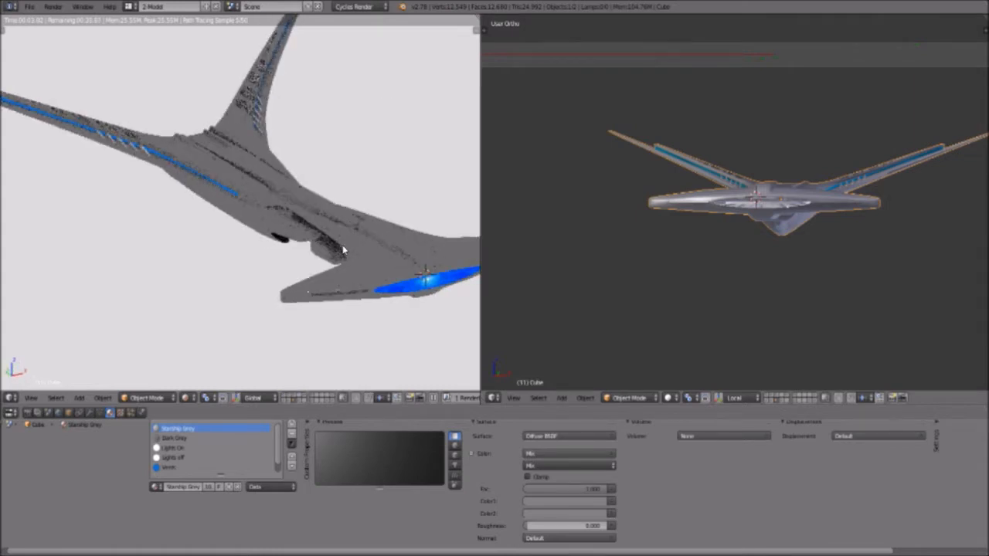
middle_click_drag(198, 177, 166, 216)
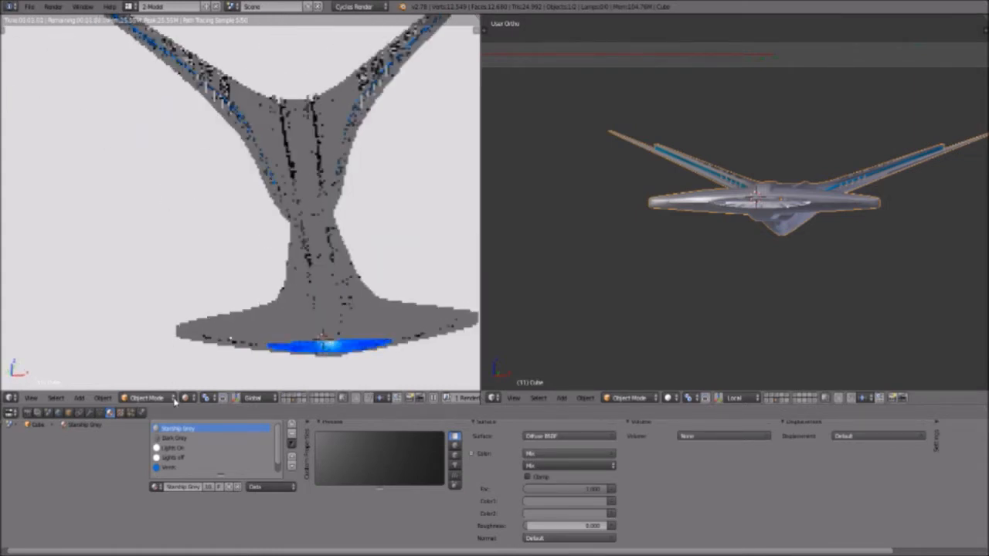
Go through the hull's Lights On, Lights off and Glowy bits materials to inspect their surface settings.
right_click(173, 441)
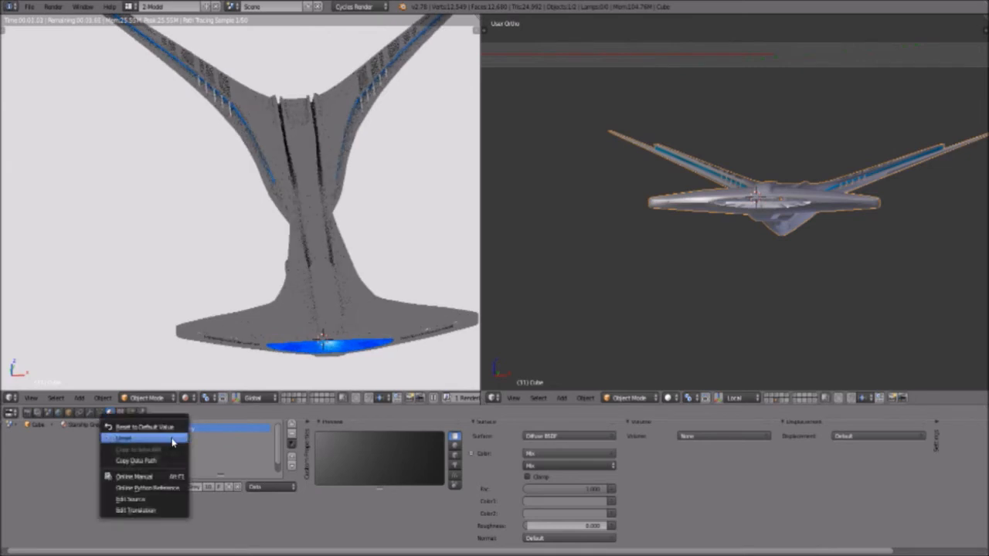
left_click(186, 438)
left_click(181, 449)
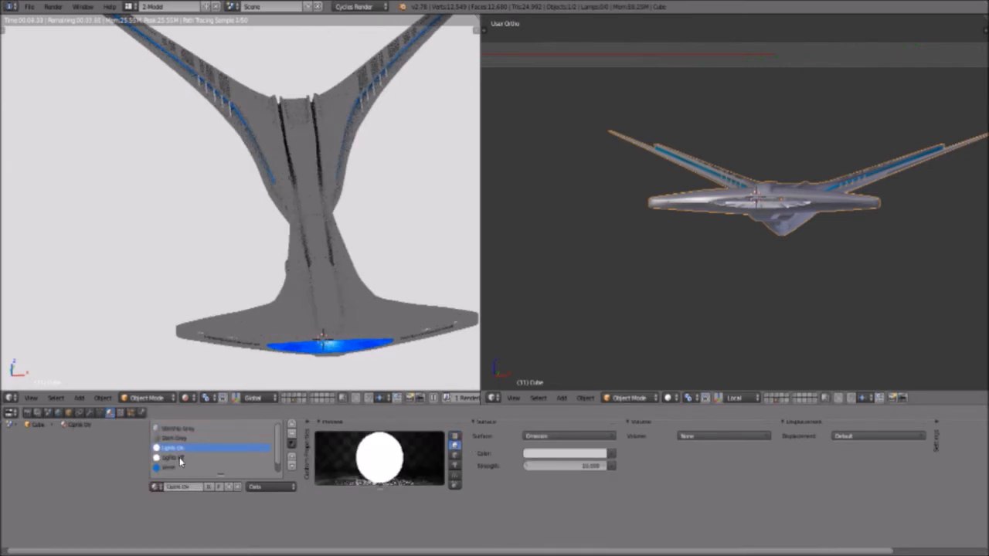
left_click(179, 459)
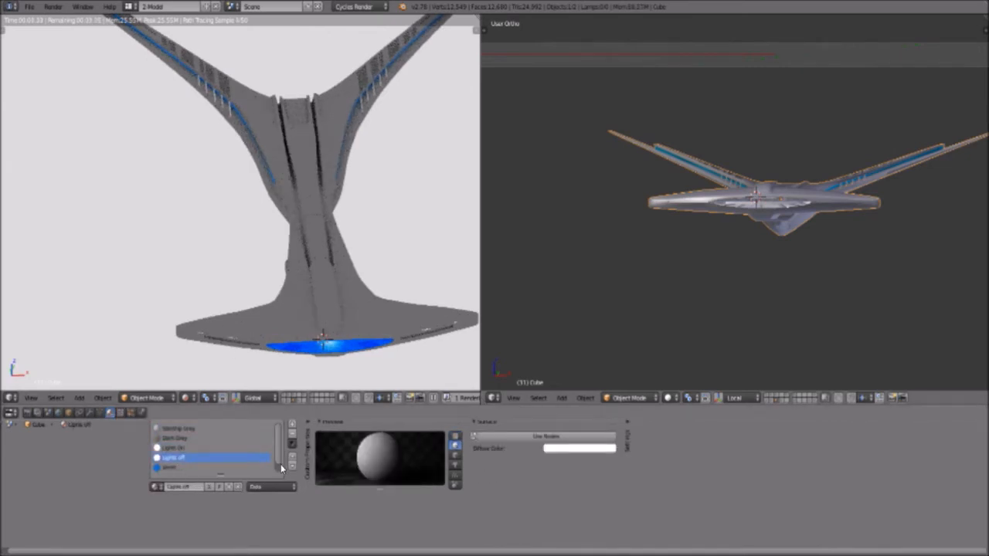
scroll(277, 473, "down", 1)
left_click(176, 468)
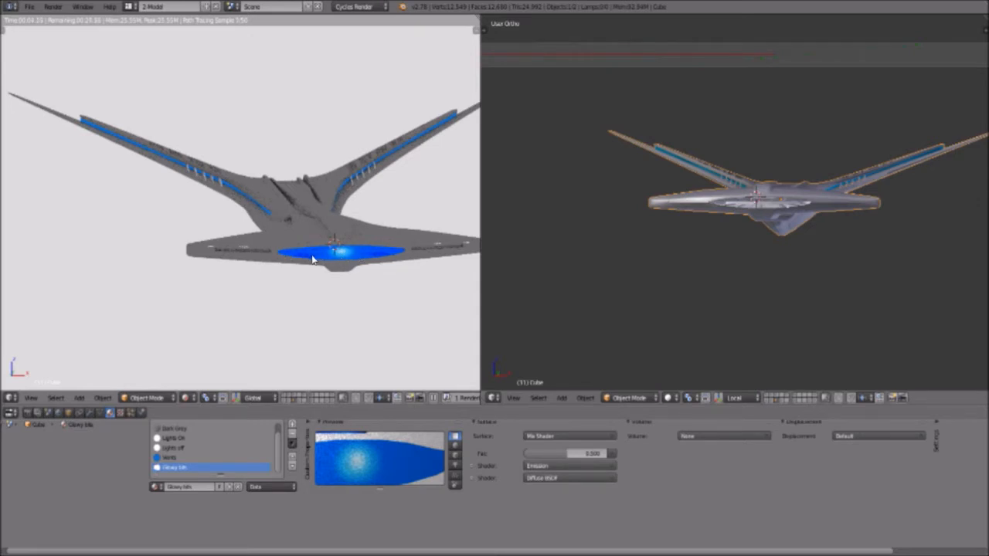
Examine the rendered hull's glowing details from the front, the rear and above, including the pylon strips and saucer.
middle_click_drag(219, 220, 200, 273)
scroll(200, 273, "up", 5)
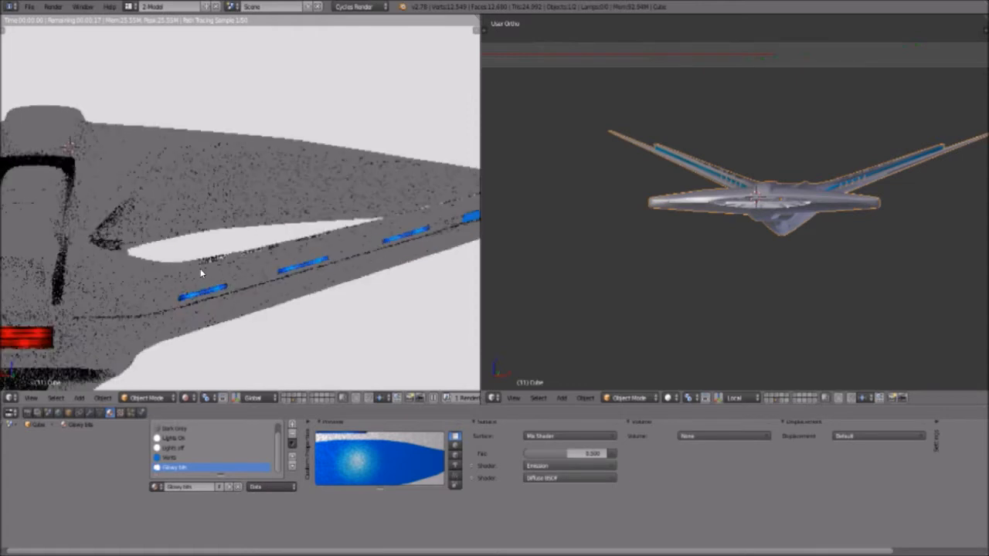
scroll(205, 266, "down", 5)
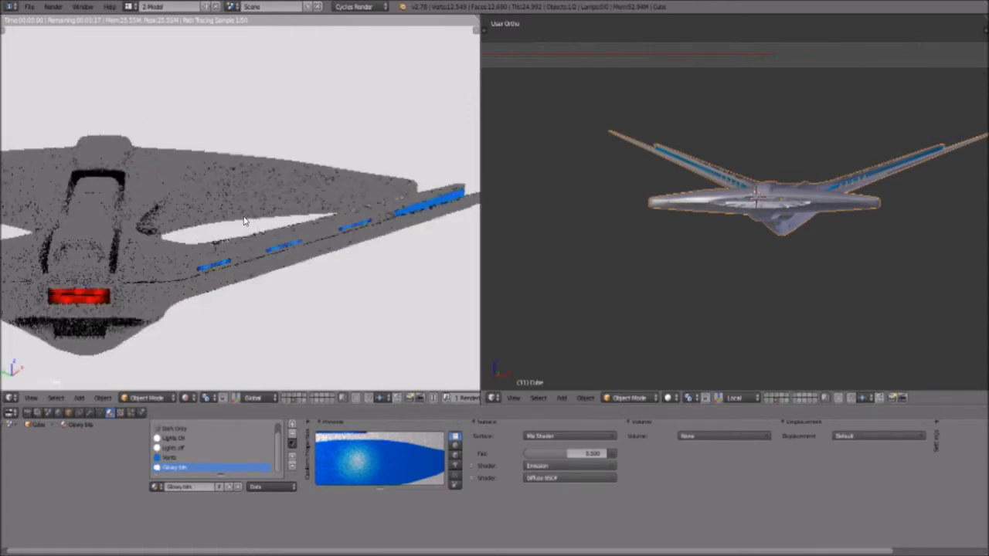
scroll(251, 215, "up", 5)
middle_click_drag(251, 215, 309, 221)
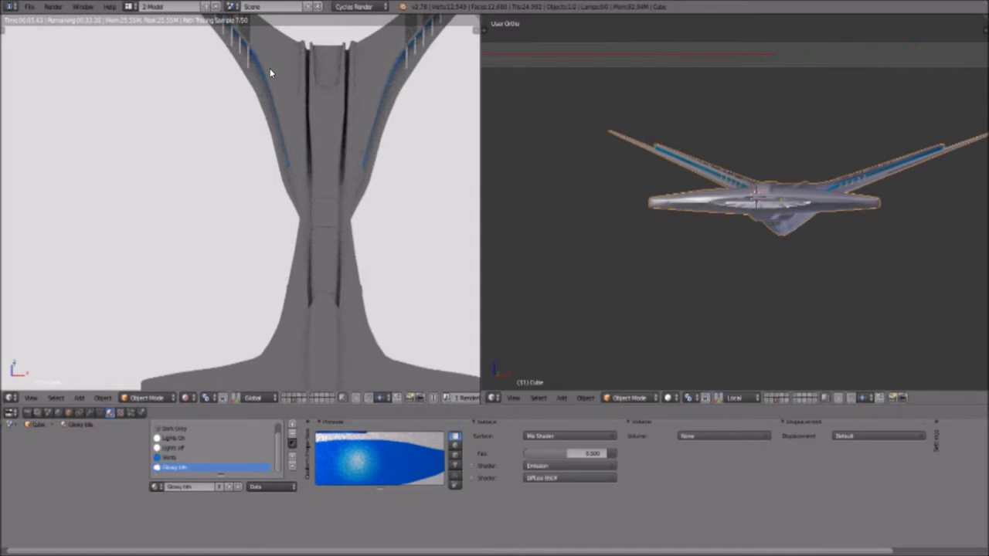
middle_click_drag(236, 77, 174, 103, "shift")
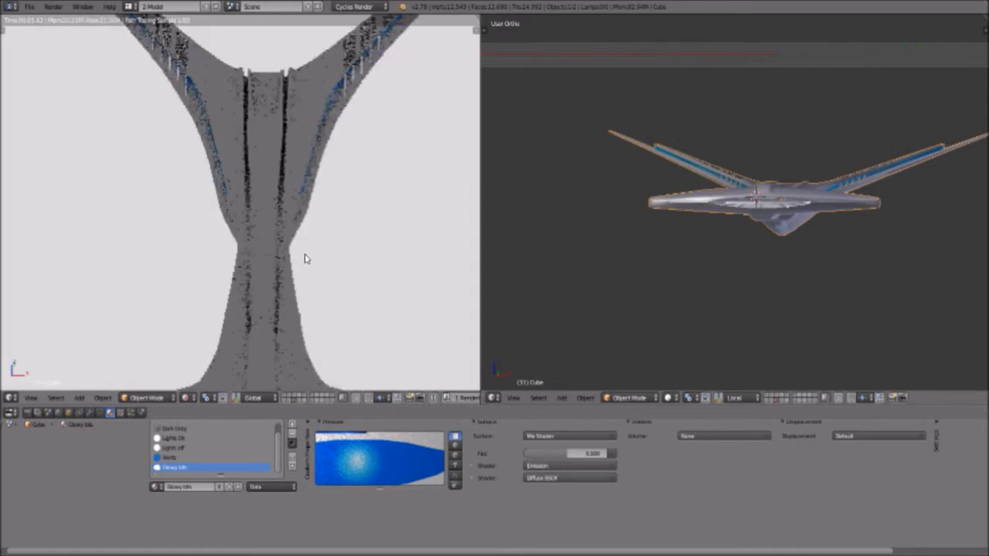
middle_click_drag(317, 243, 316, 239)
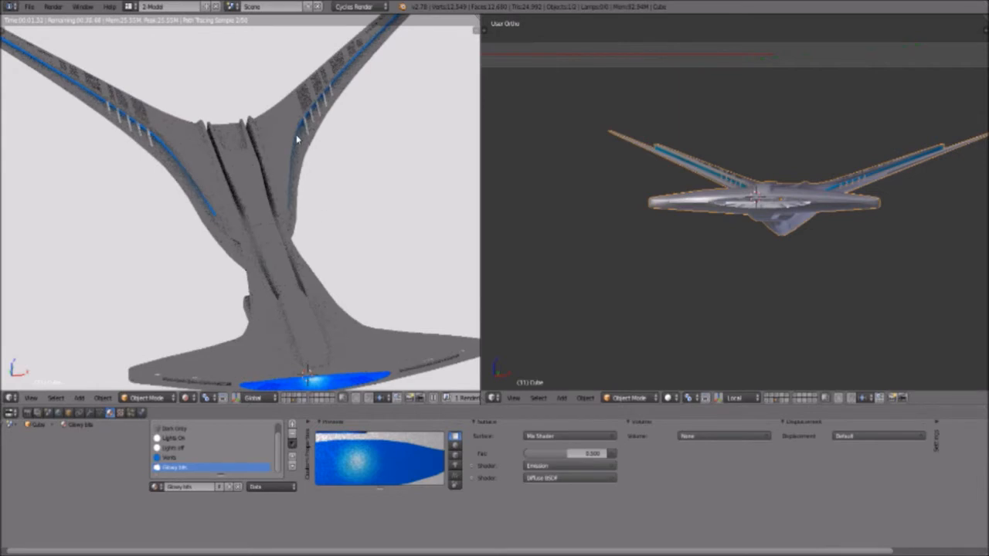
Return the first viewport to Solid shading and bring the whole saucer into view.
left_click(187, 397)
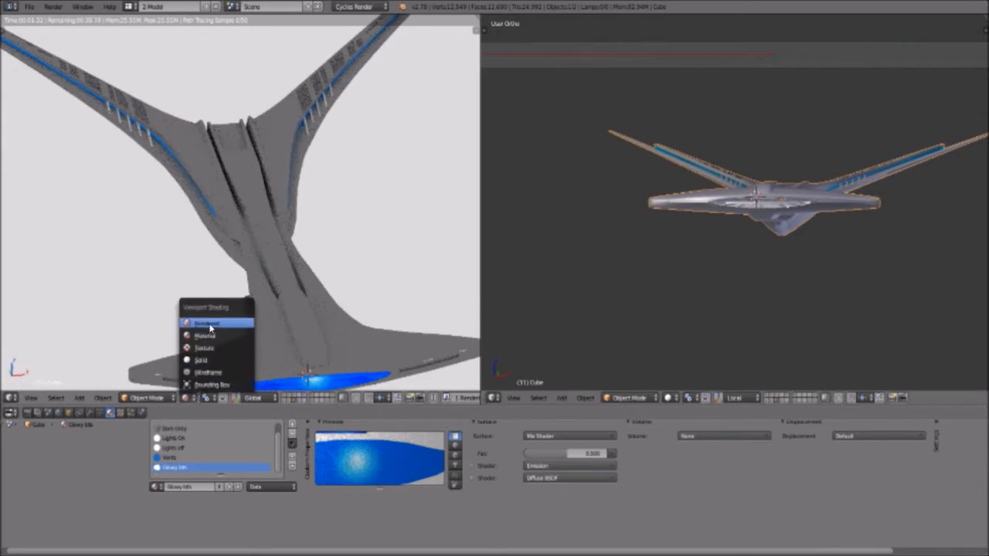
left_click(191, 399)
left_click(200, 363)
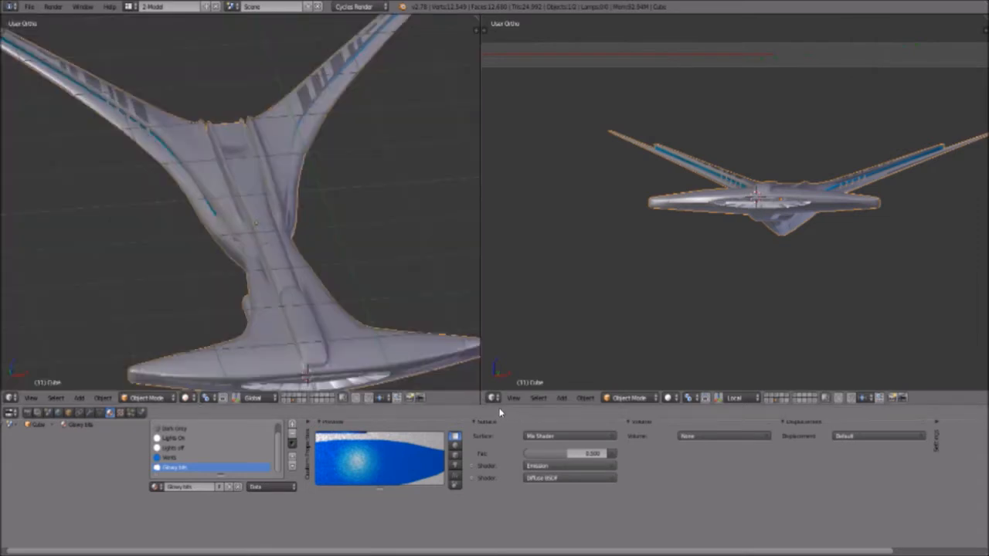
middle_click_drag(206, 244, 259, 342)
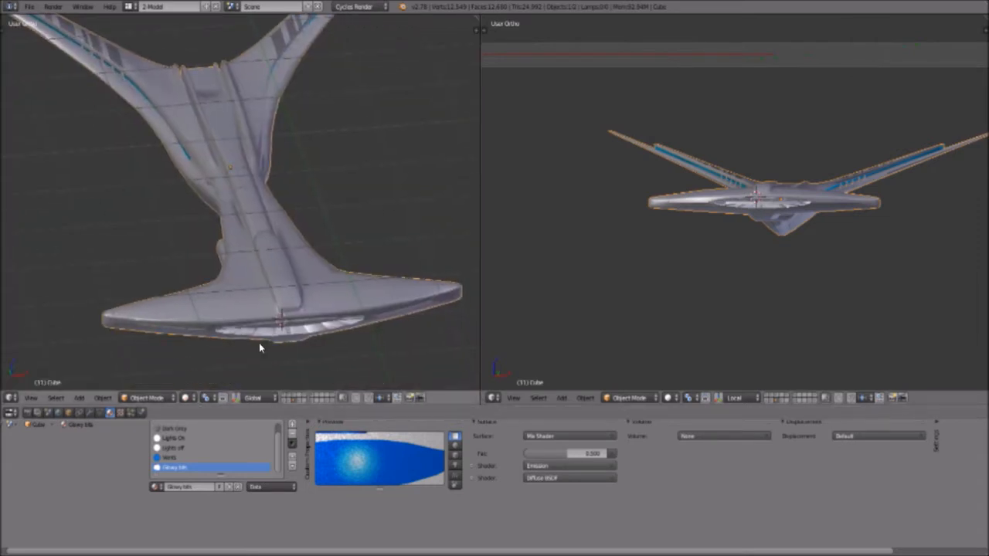
Change the second 3D viewport to the UV/Image Editor.
left_click(511, 398)
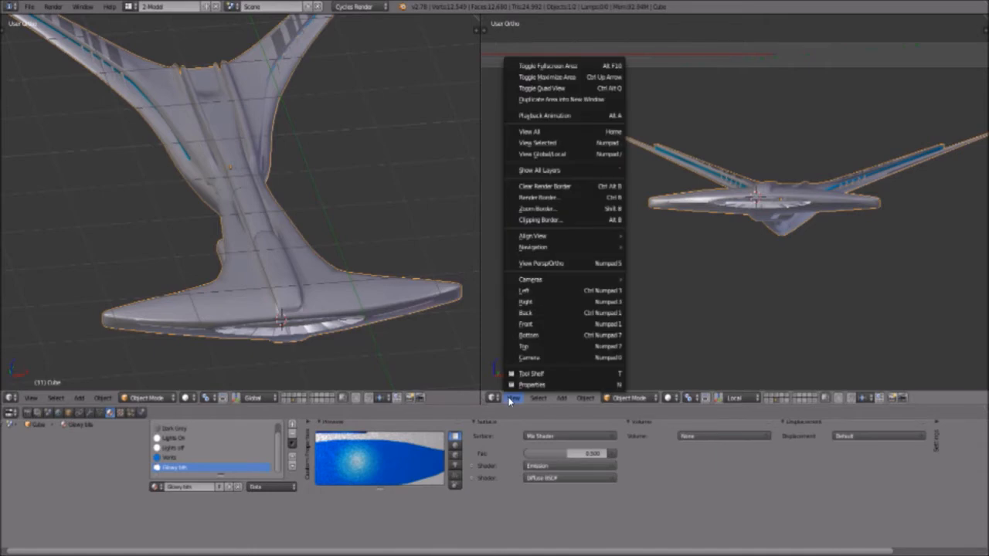
left_click(498, 400)
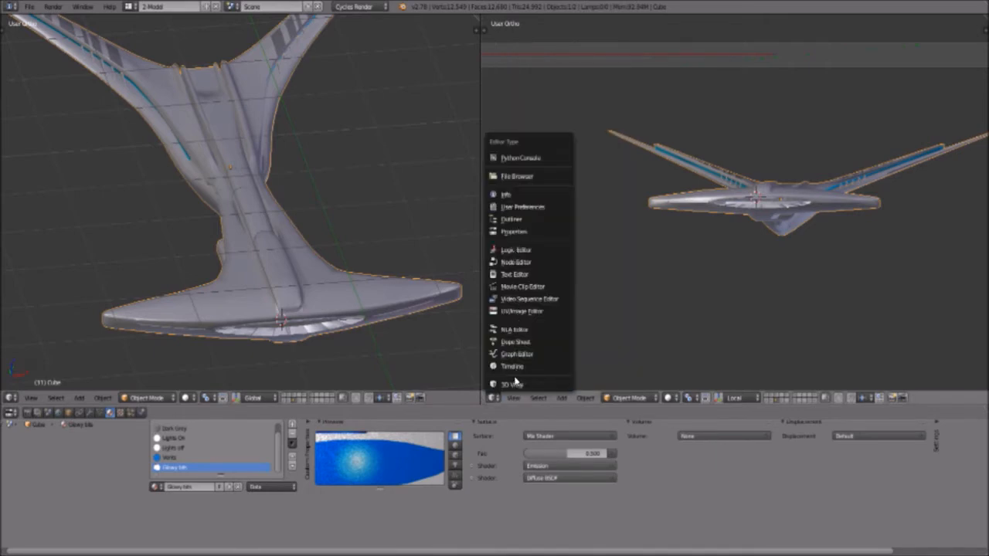
left_click(520, 311)
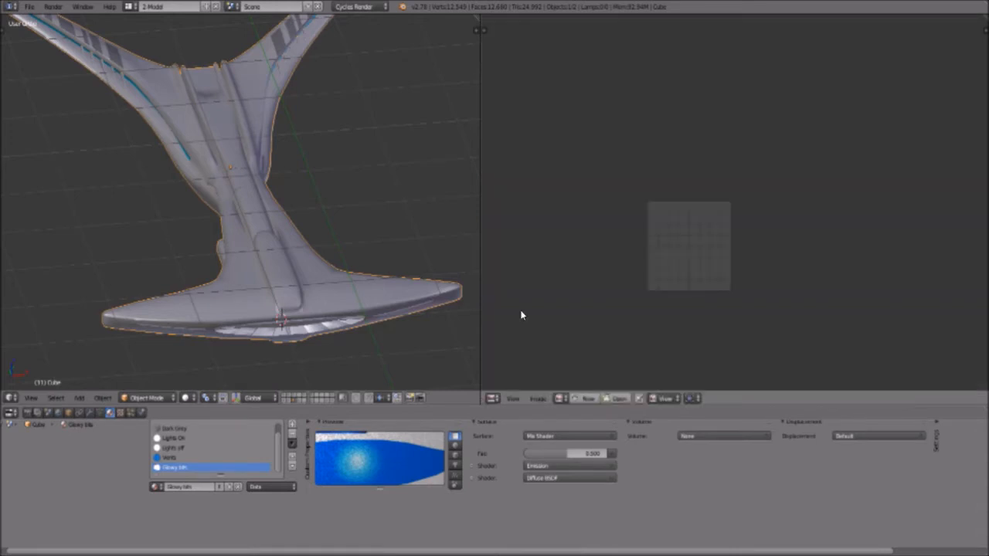
scroll(625, 330, "up", 3)
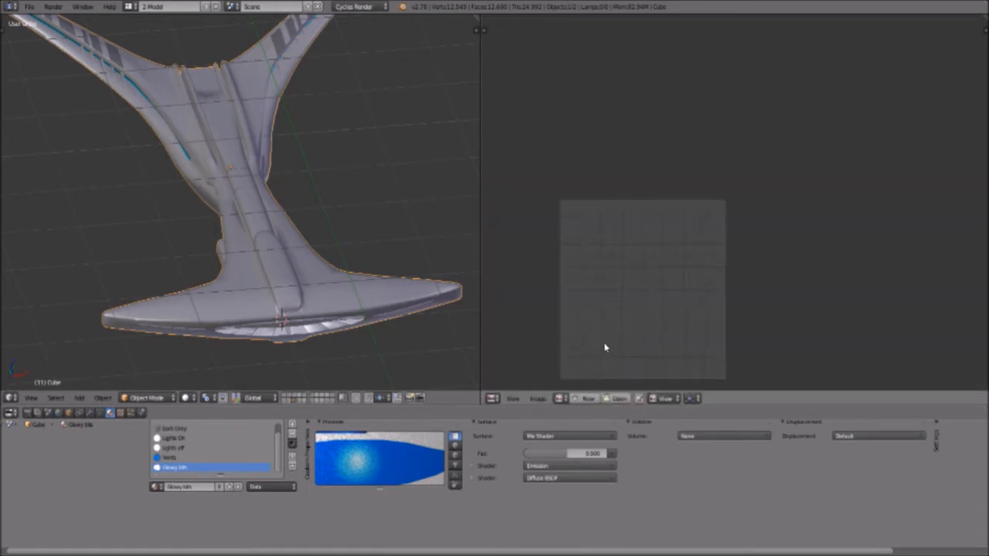
Enter Edit Mode on the hull and select the entire mesh to display its UV layout.
left_click(166, 397)
left_click(174, 373)
middle_click_drag(260, 328, 261, 298)
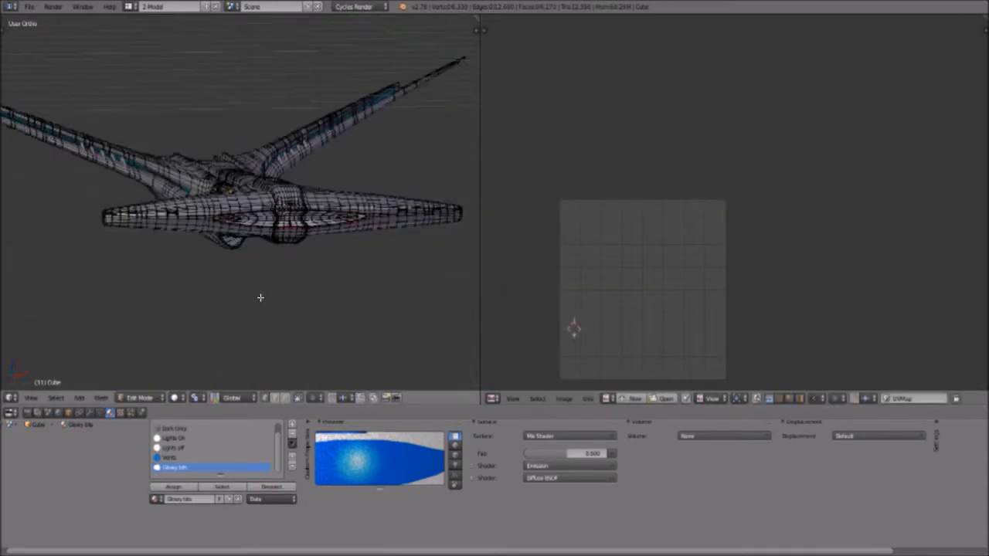
key("a")
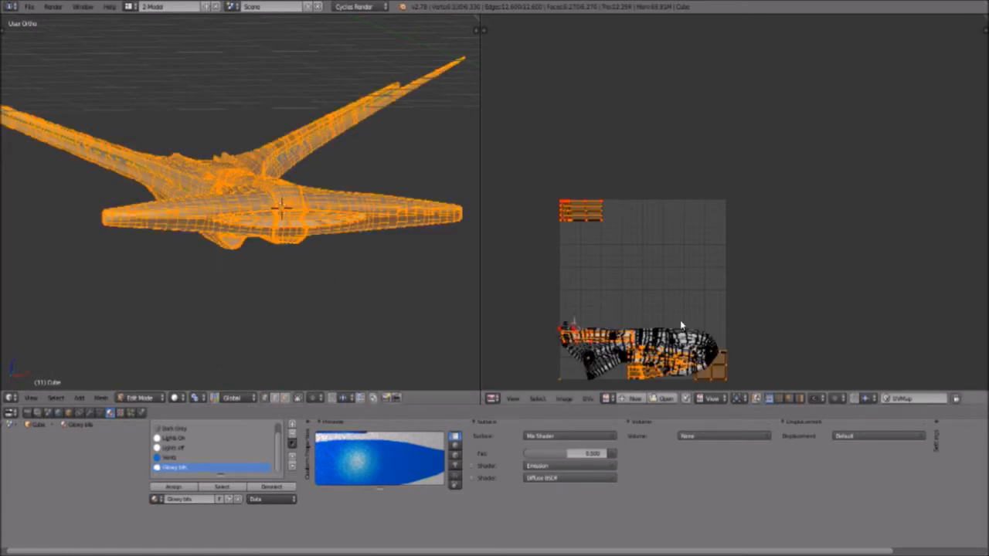
Examine the hull's UV islands up close and clear the mesh selection.
scroll(672, 316, "up", 4)
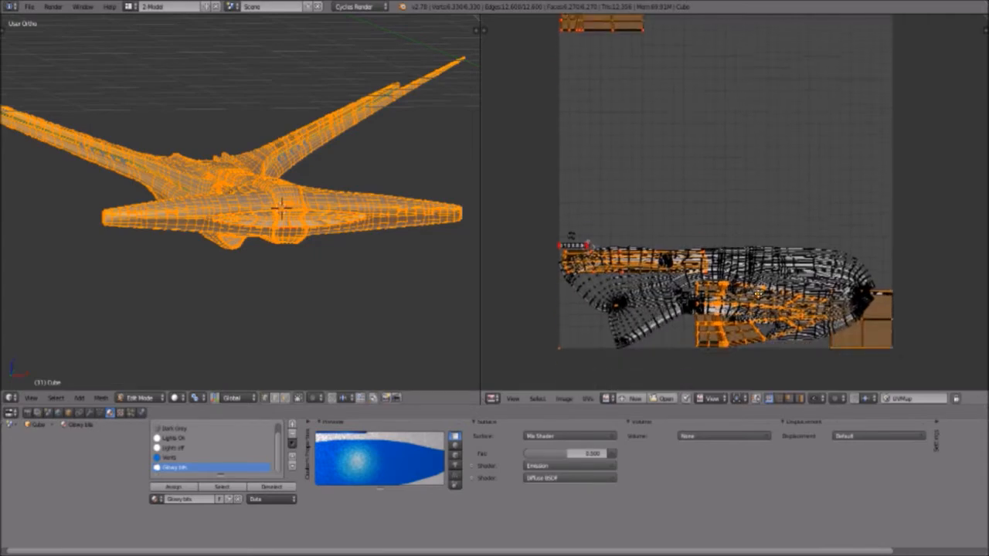
scroll(758, 310, "up", 4)
scroll(761, 317, "down", 3)
scroll(770, 335, "up", 2)
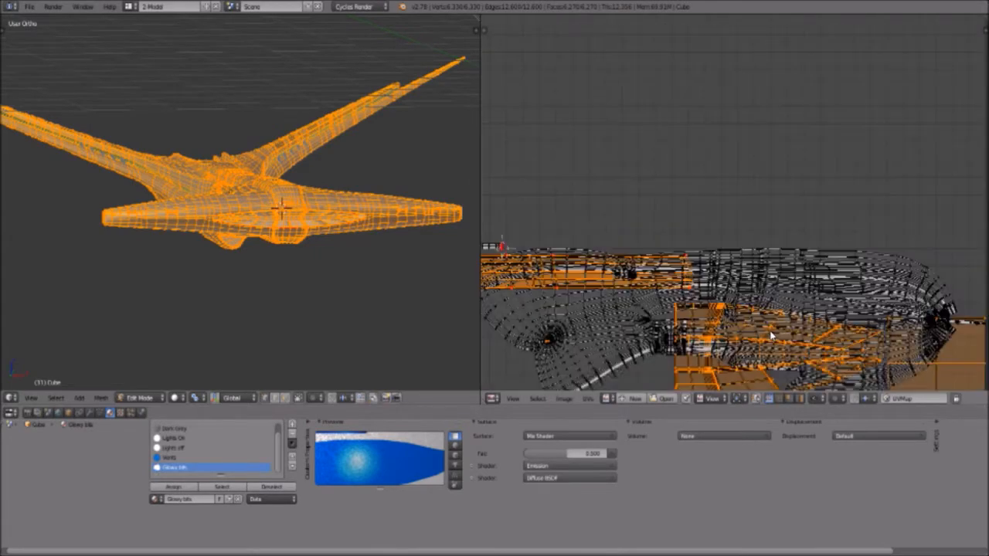
scroll(207, 121, "down", 2)
scroll(209, 155, "up", 4)
key("a")
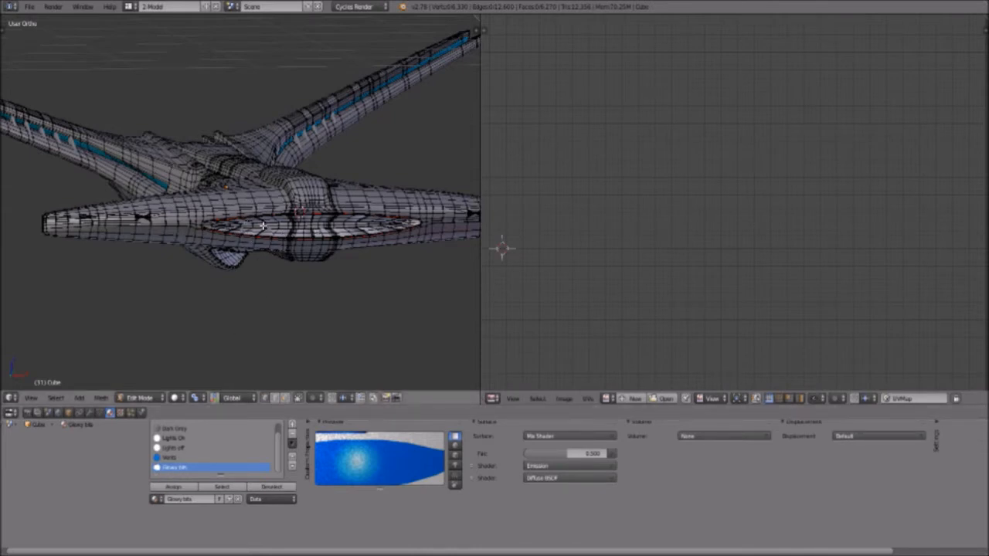
Pick the Glowy Bits vertex group and select all faces assigned to the Glowy bits material.
left_click(98, 414)
left_click(502, 455)
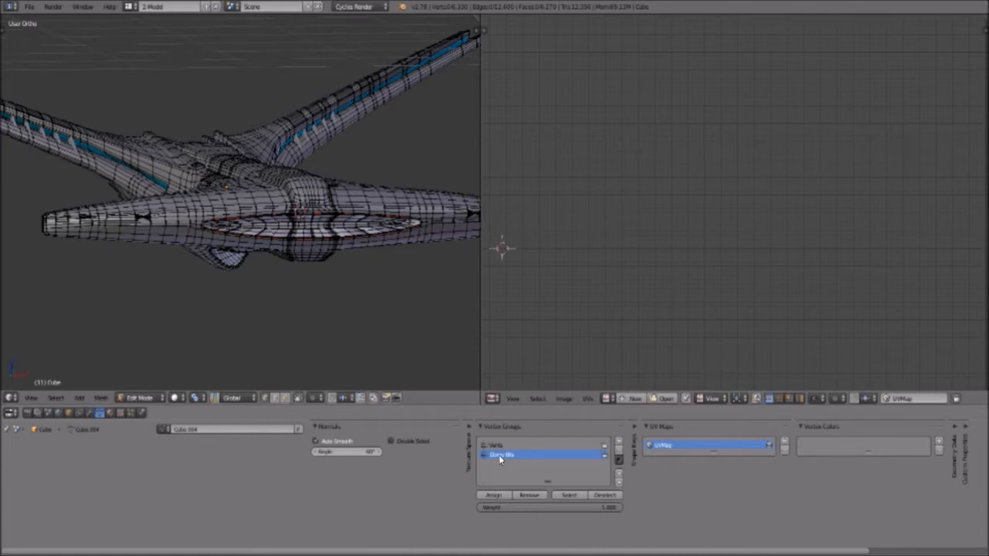
left_click(113, 413)
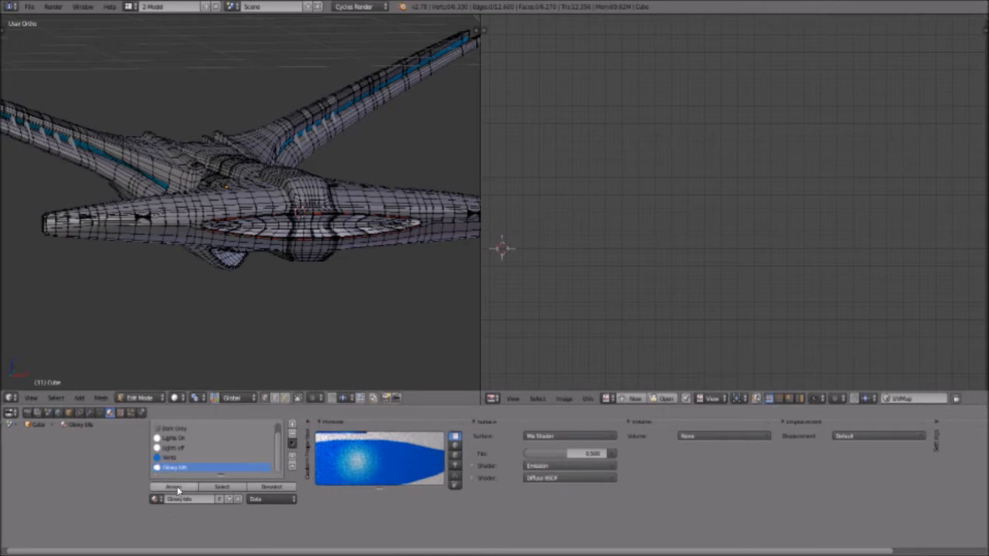
left_click(224, 487)
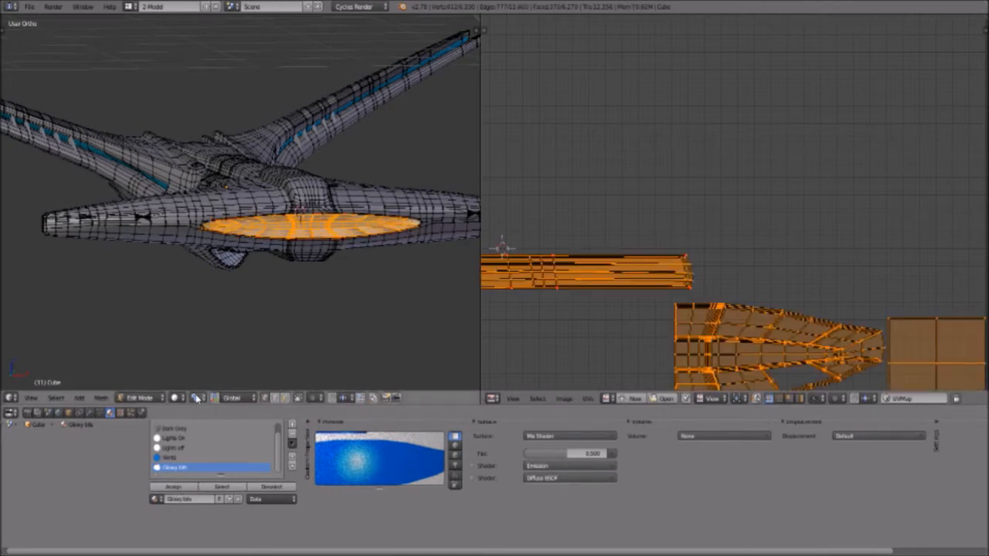
left_click(79, 398)
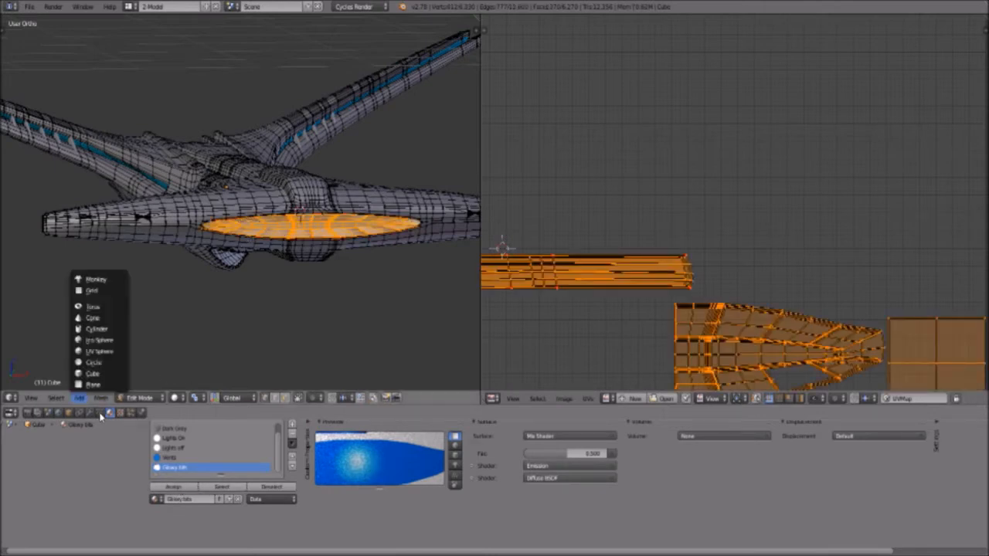
left_click(100, 413)
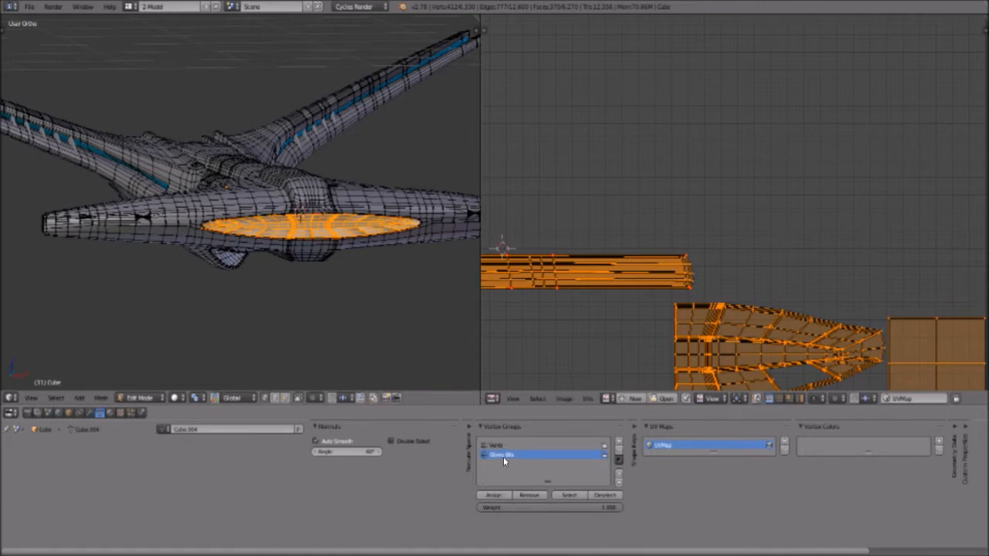
Hide the faces of the Glowy Bits vertex group, and select and hide those of the Vents group.
left_click(593, 495)
left_click(583, 495)
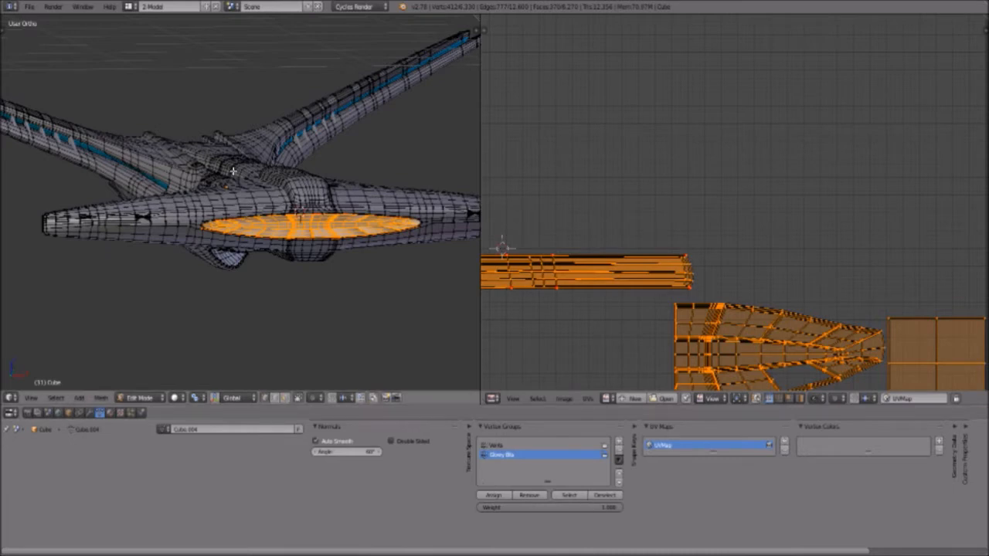
key("a")
left_click(494, 445)
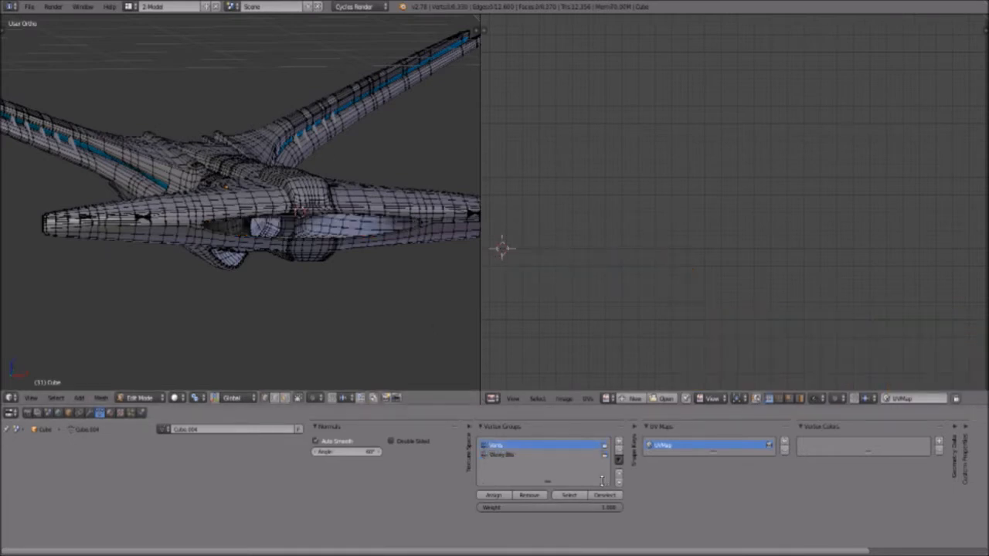
left_click(575, 496)
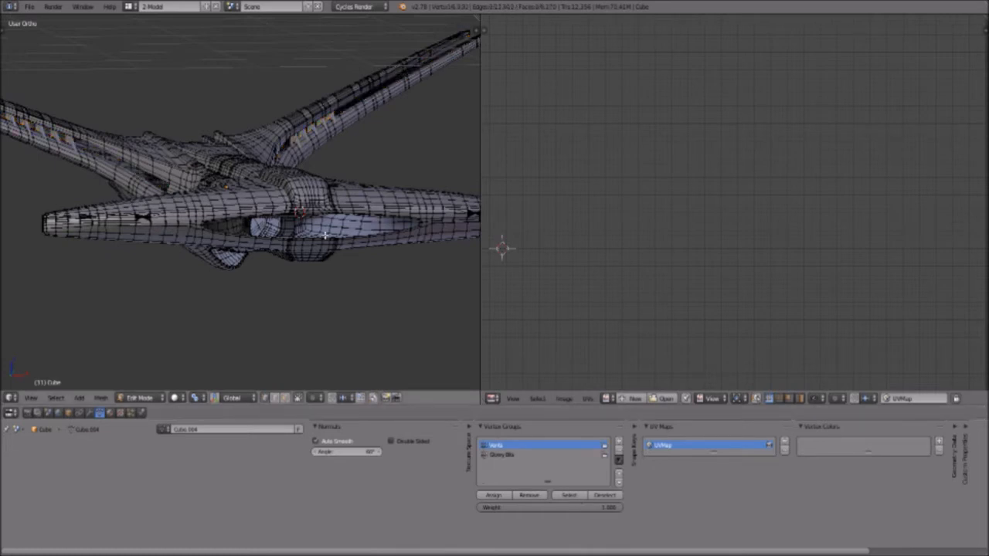
Show the hull's material slots and pick the Lights off material.
left_click(110, 412)
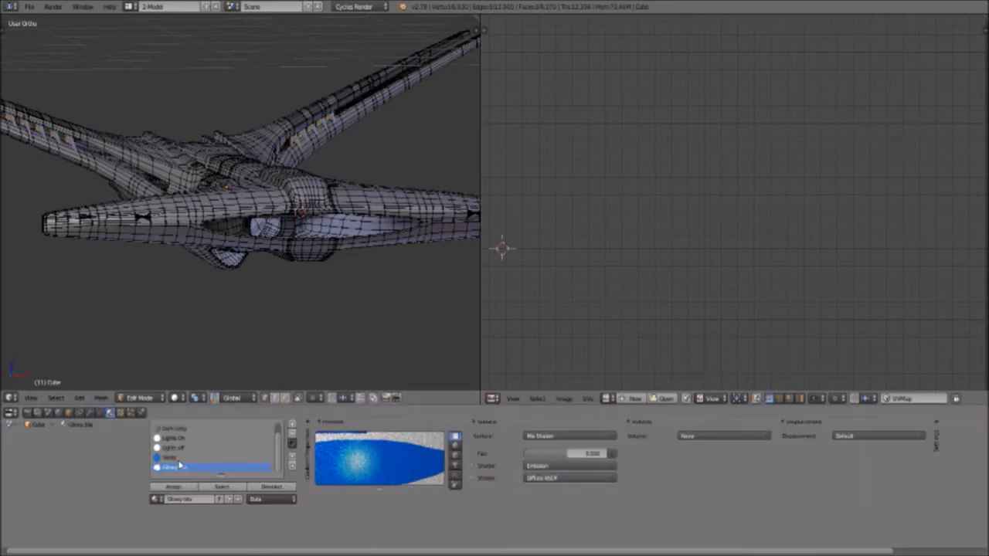
left_click(178, 450)
left_click(179, 439, "ctrl")
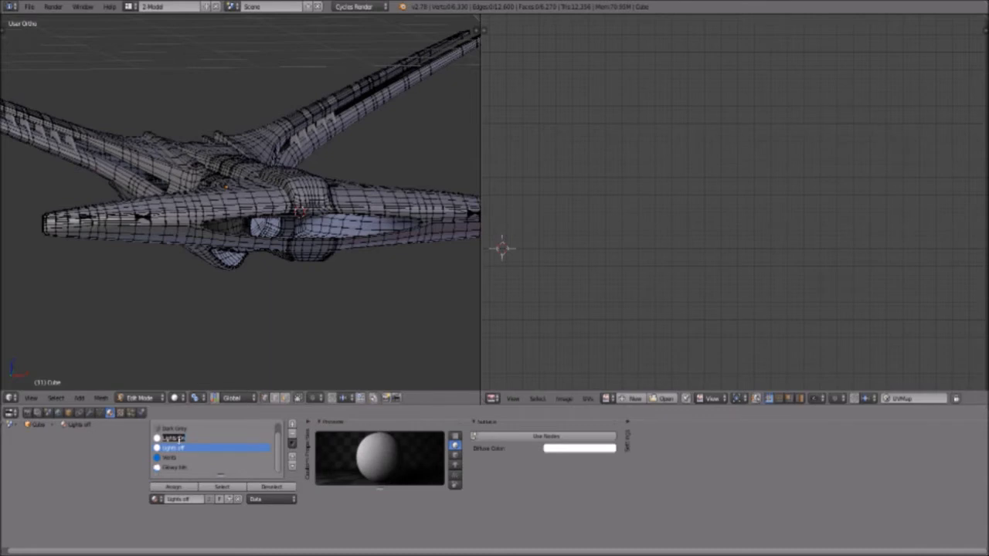
left_click(170, 438)
Select the window faces assigned to the Lights On and Lights off materials in the strip on the hull's side.
mouse_move(195, 238)
middle_mouse_down()
mouse_move(206, 250)
mouse_move(196, 252)
middle_mouse_up()
scroll(198, 274, "up", 6)
middle_click_drag(156, 281, 304, 184, "shift")
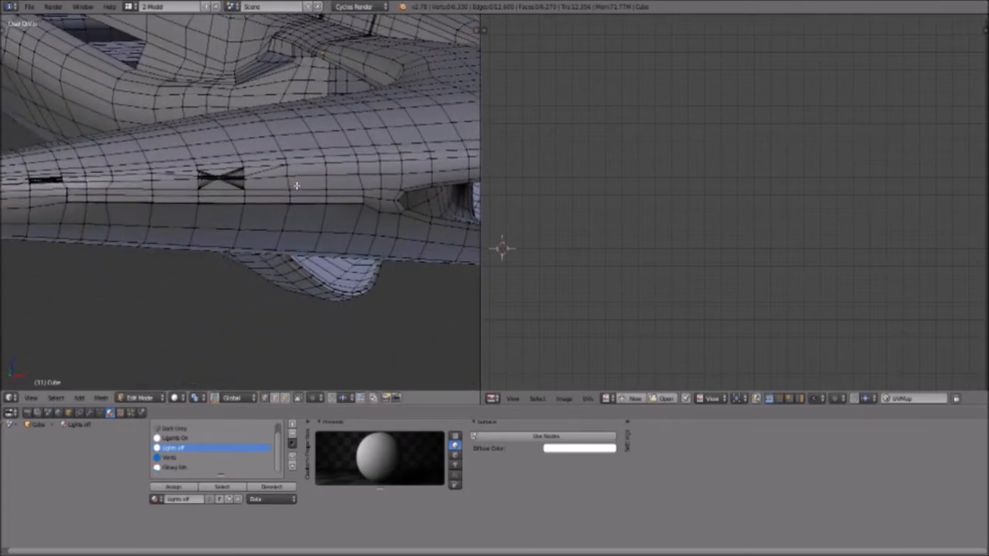
scroll(278, 187, "up", 7)
middle_click_drag(236, 161, 274, 206, "shift")
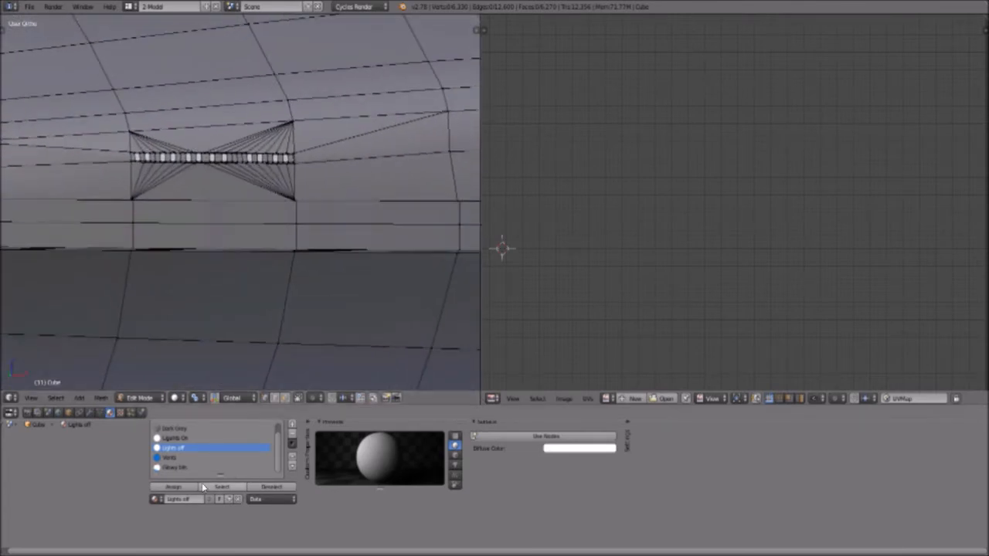
left_click(183, 438)
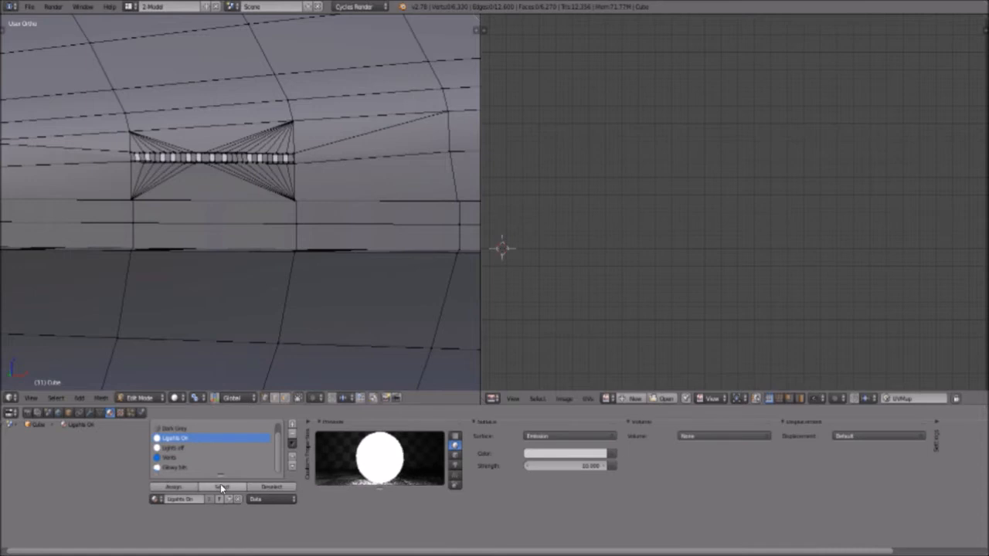
left_click(220, 485)
left_click(181, 448)
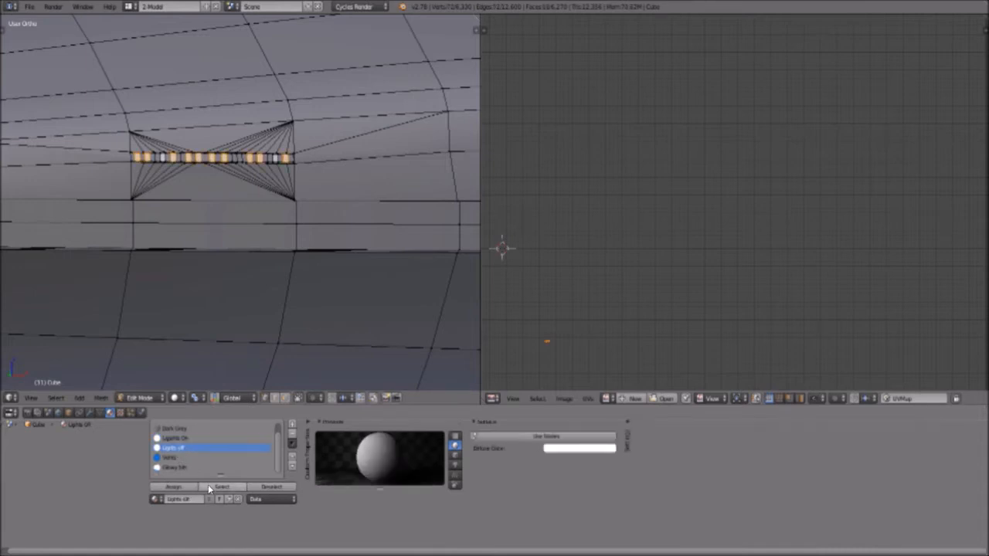
left_click(210, 487)
Compare face and vertex select modes on the selected window faces up close and clear the selection.
scroll(188, 145, "up", 5)
middle_click_drag(235, 69, 249, 122, "shift")
scroll(214, 186, "up", 3)
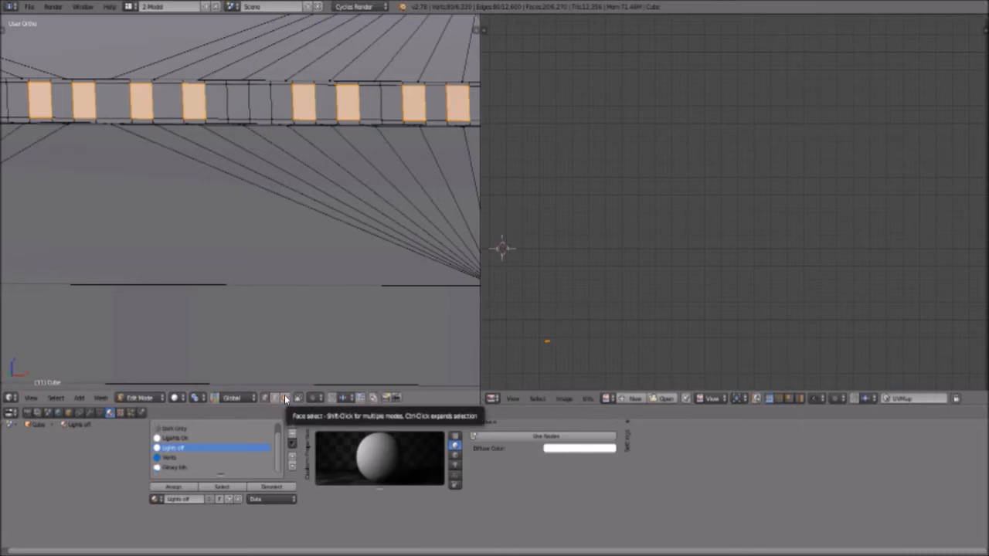
left_click(285, 398)
left_click(266, 397)
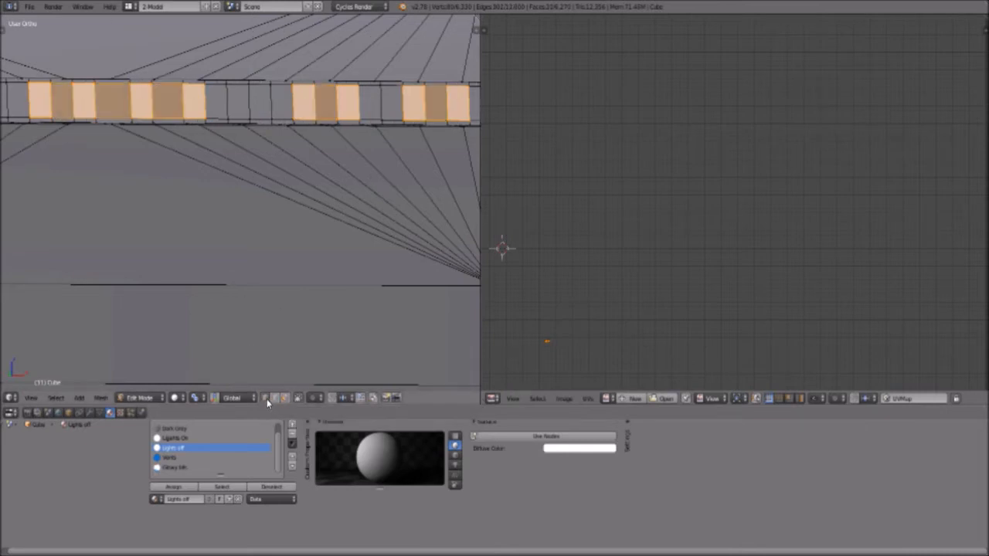
key("a")
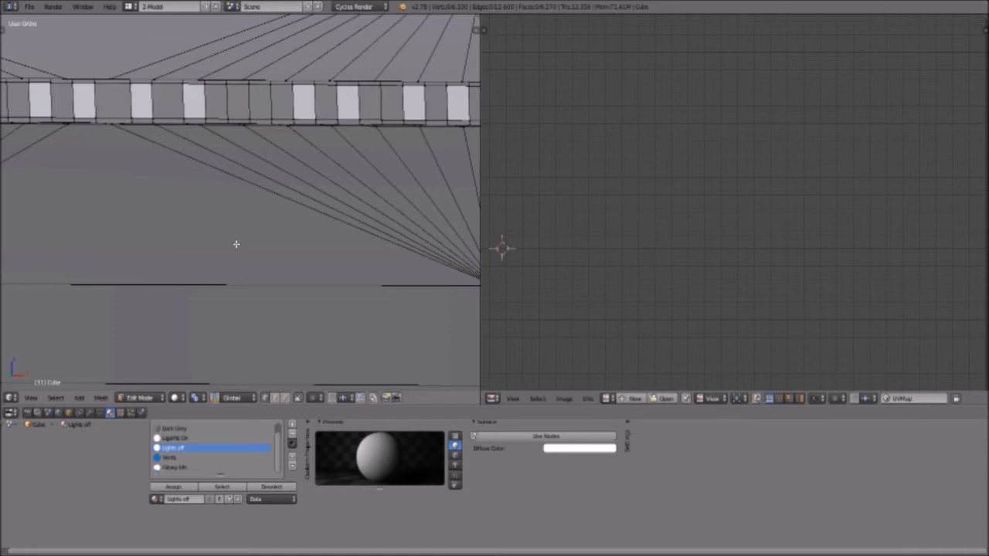
Reselect the window faces assigned to the Lights off and Lights On materials.
left_click(209, 486)
left_click(187, 438)
left_click(222, 488)
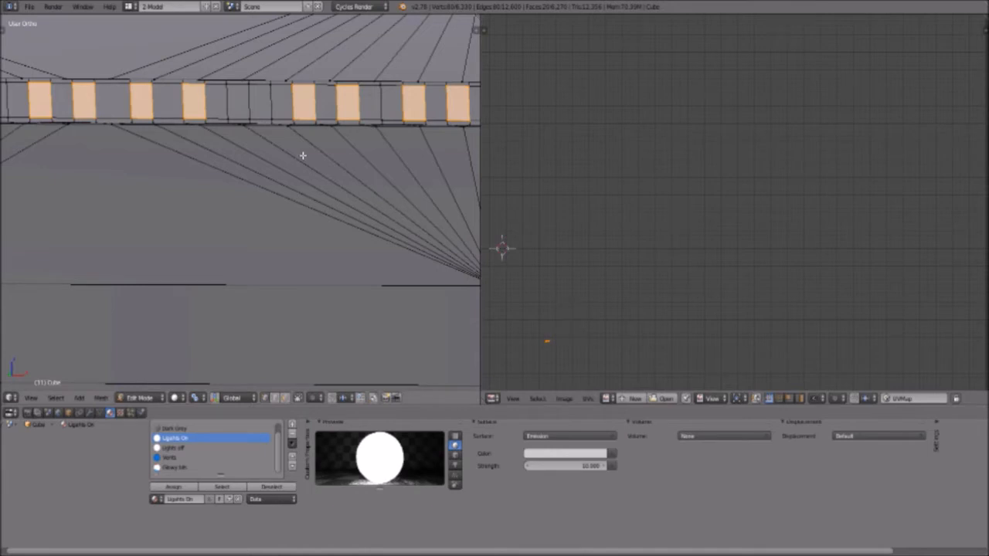
Try hiding the selected window faces in vertex select mode and bring them back.
key("h")
scroll(313, 96, "down", 2)
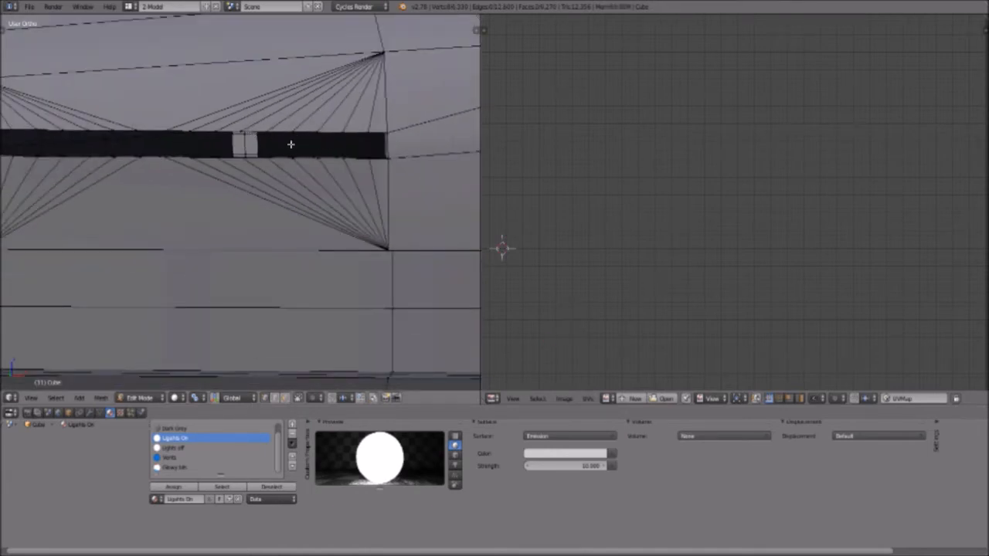
key("alt+h")
scroll(278, 236, "up", 2)
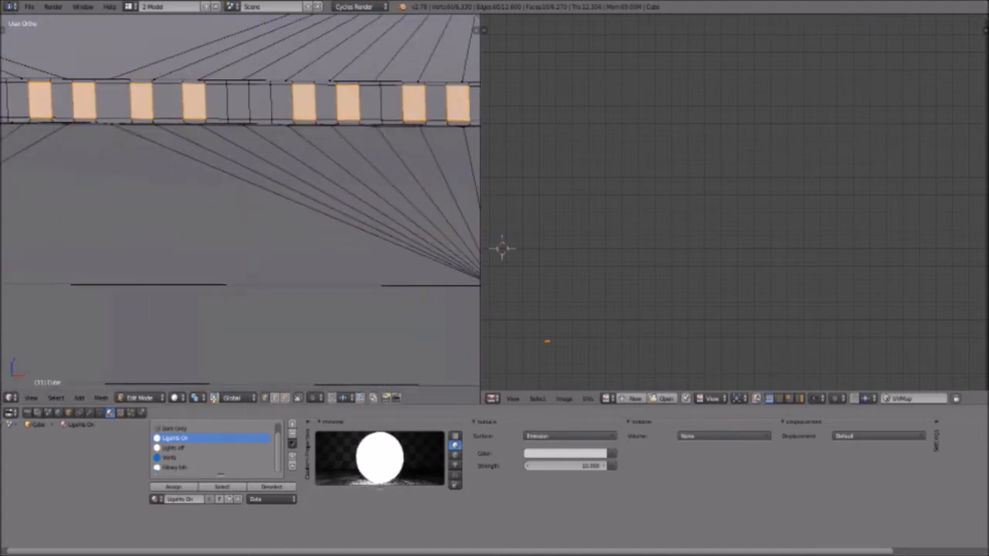
Switch to face select mode, hide only the selected window faces, and bring them back.
left_click(284, 398)
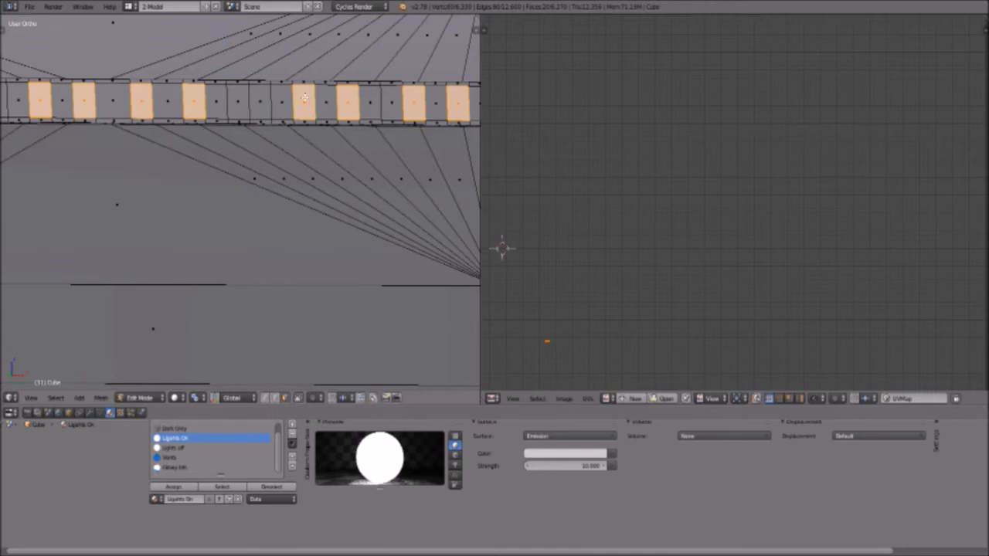
key("h")
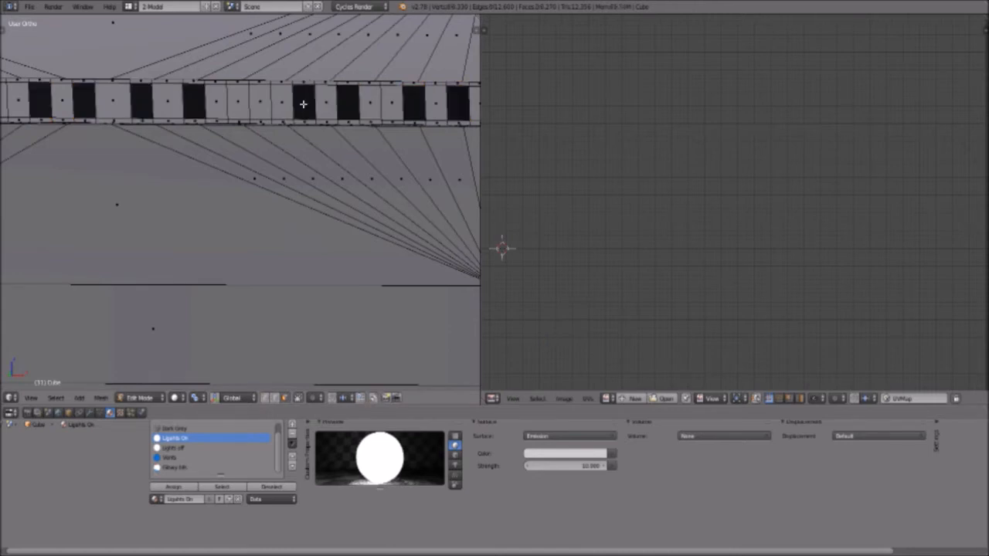
scroll(153, 292, "down", 11)
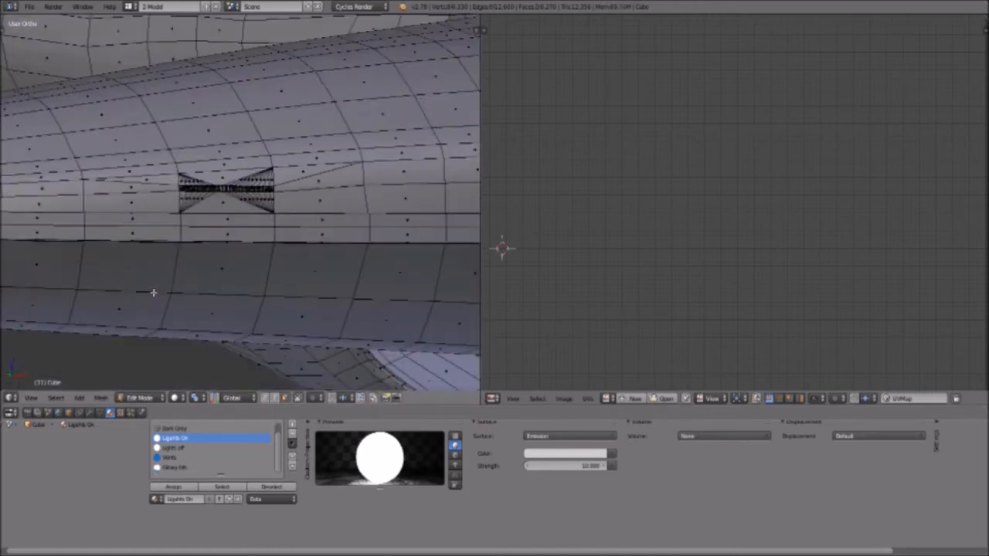
scroll(158, 289, "down", 4)
scroll(178, 284, "up", 10)
key("alt+h")
Create a vertex group named Windows for the selected window faces.
left_click(102, 413)
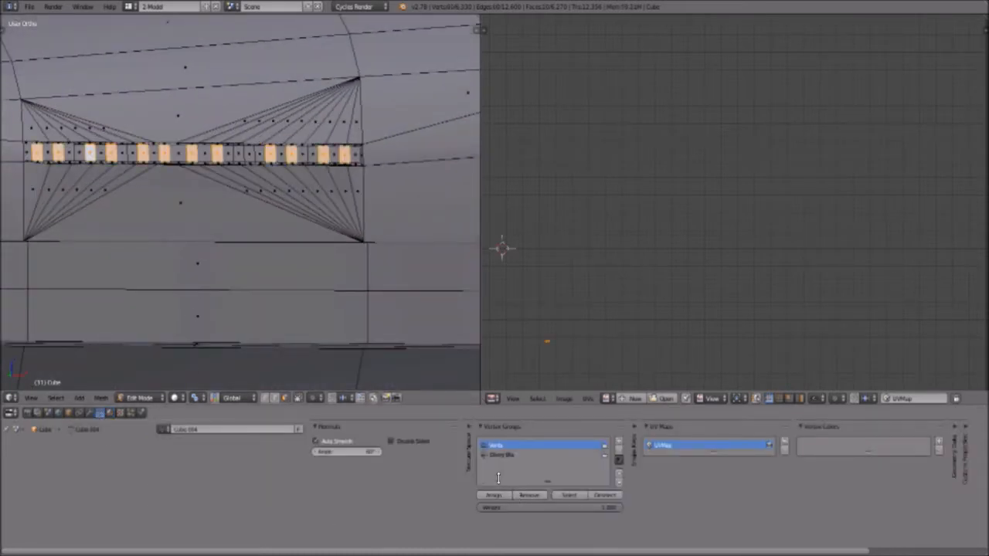
left_click(618, 446)
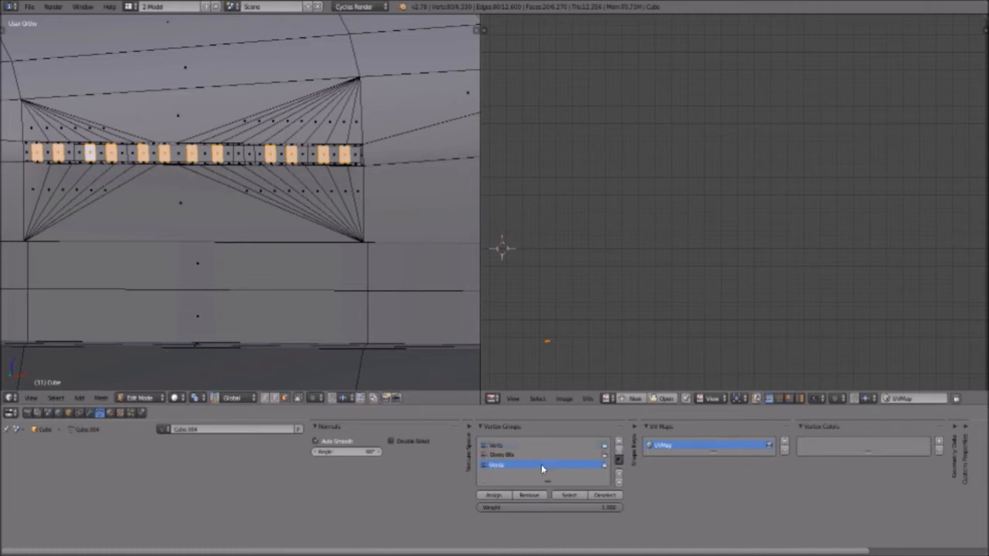
right_click(501, 469)
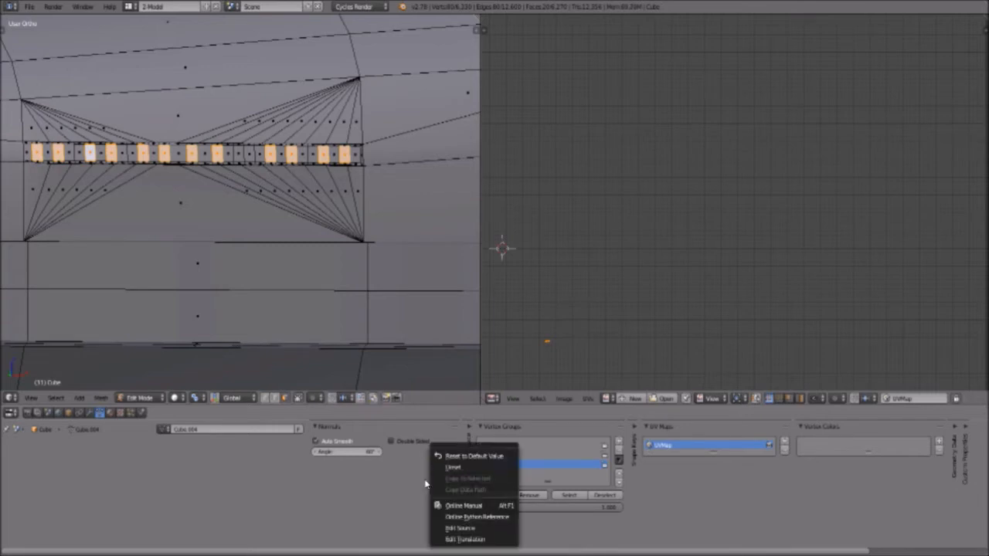
double_click(495, 466)
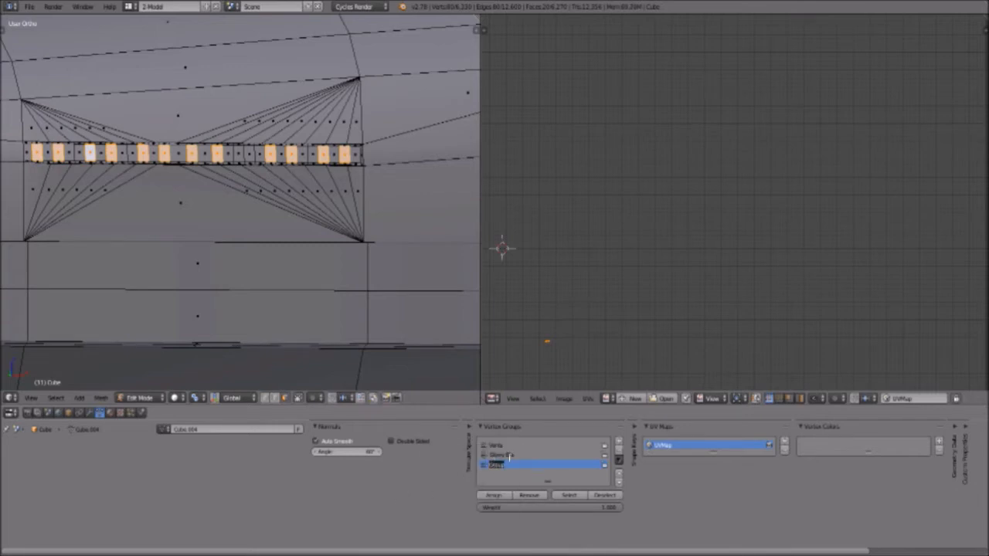
type("W")
type("a")
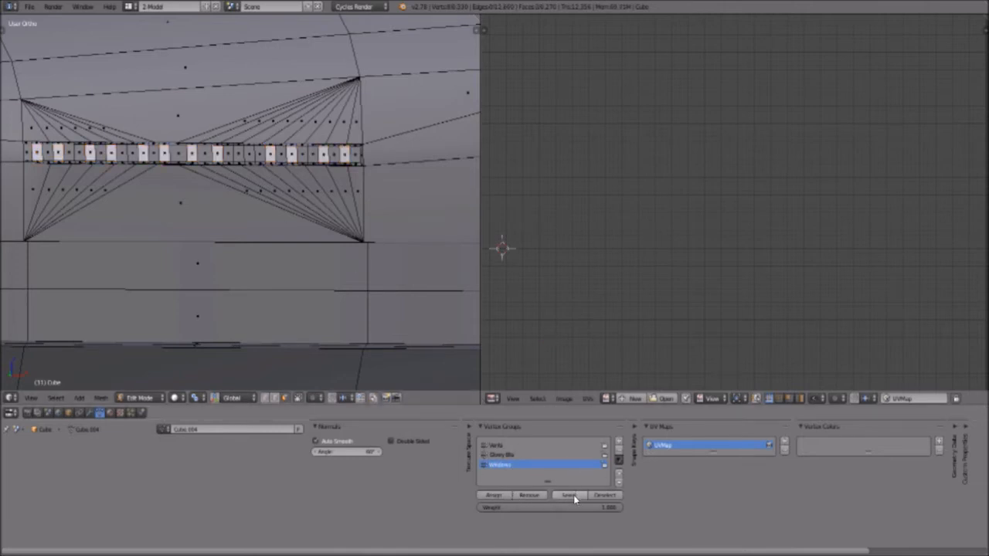
Test selecting the Windows vertex group in face select mode and clear the selection.
left_click(573, 495)
key("a")
left_click(582, 495)
key("a")
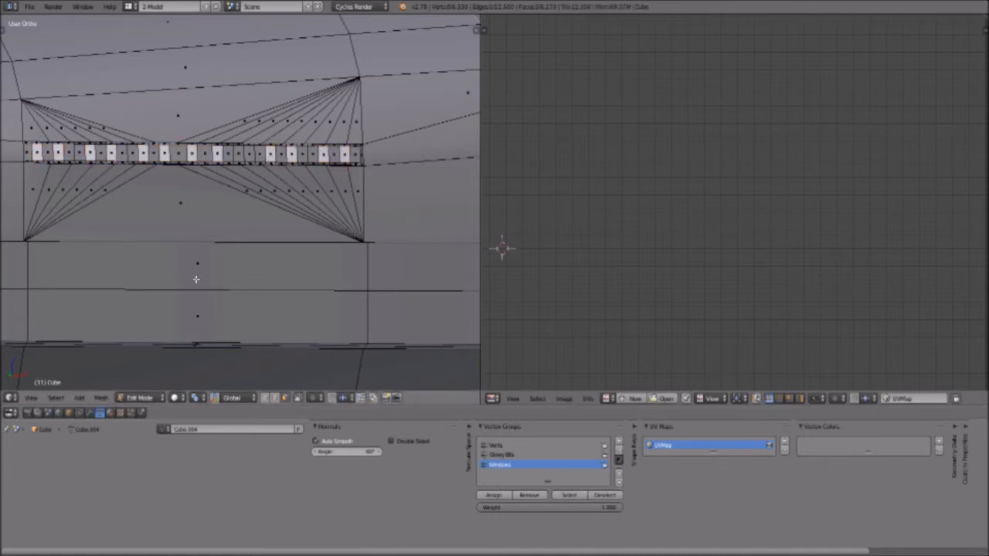
Select the Windows vertex group in vertex select mode and examine the selected faces up close.
left_click(270, 398)
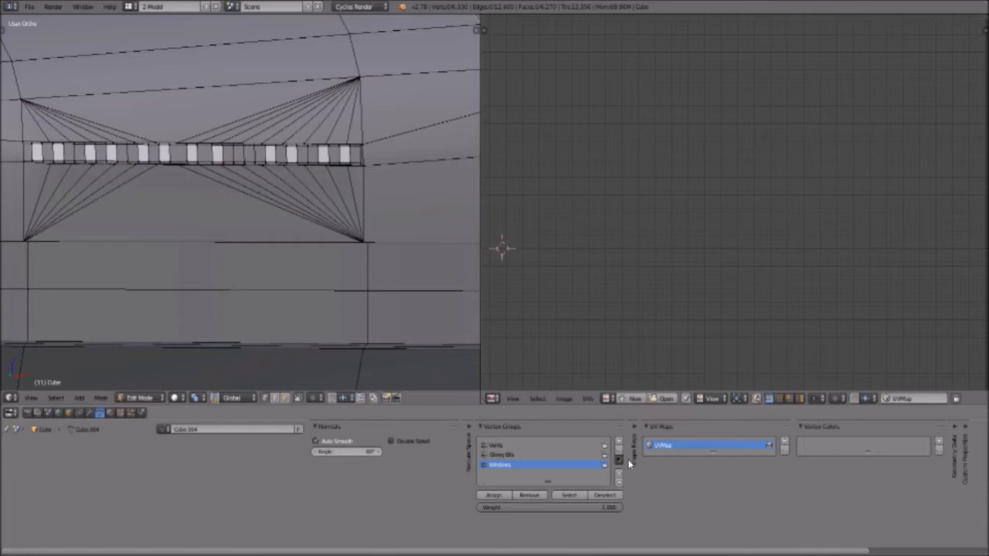
left_click(566, 496)
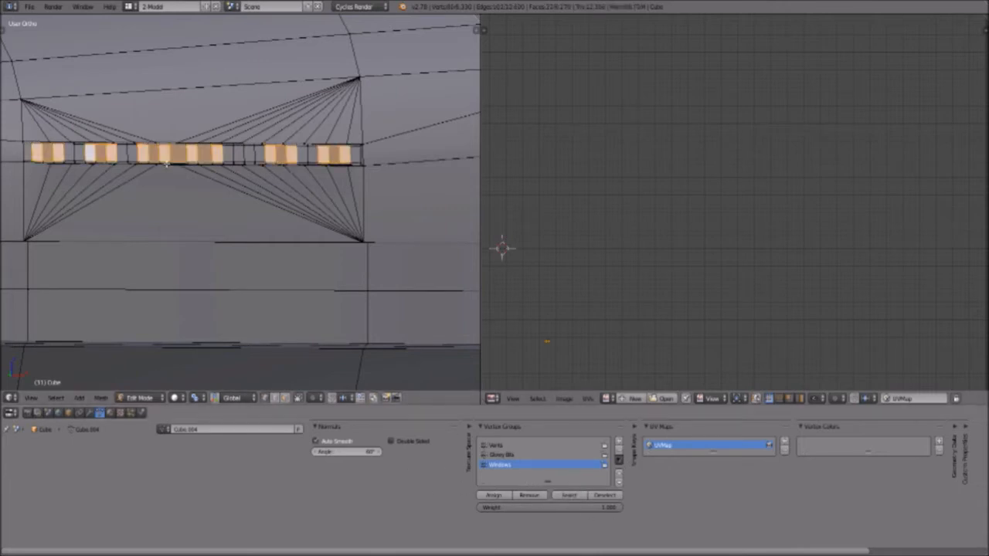
left_click(101, 397)
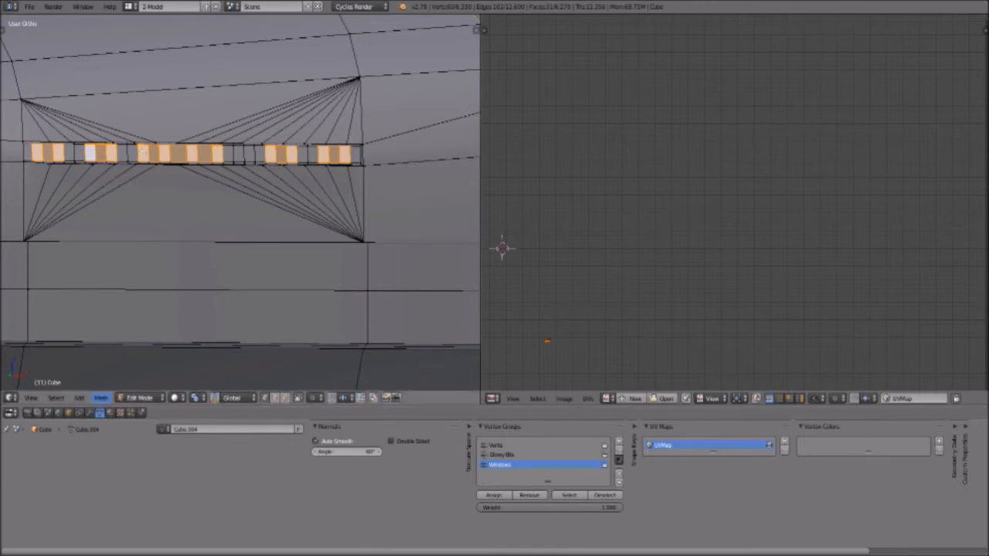
scroll(141, 154, "up", 5)
middle_click_drag(165, 115, 239, 180, "shift")
scroll(218, 183, "up", 1)
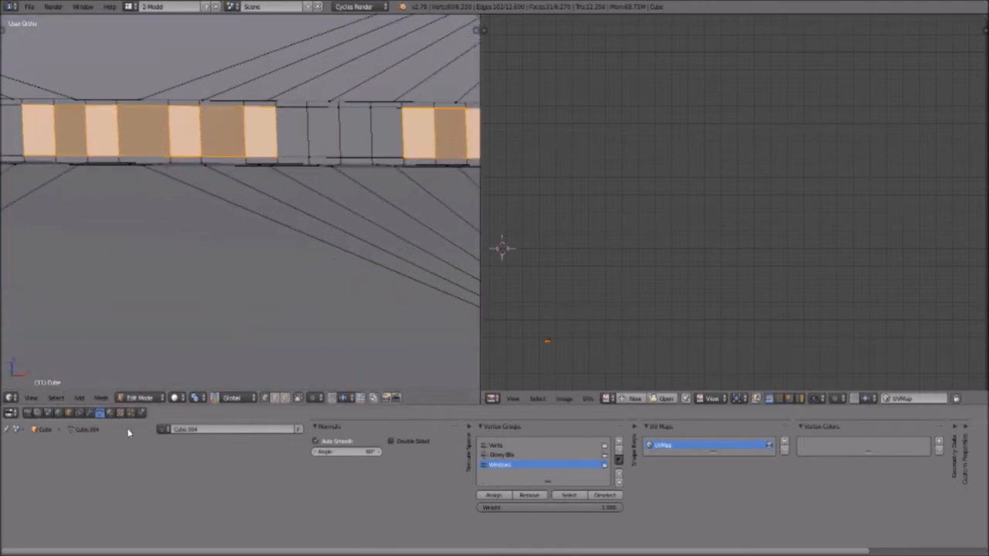
Return to face select mode and replace the selection with the faces of the Lights On and Lights off materials.
left_click(286, 398)
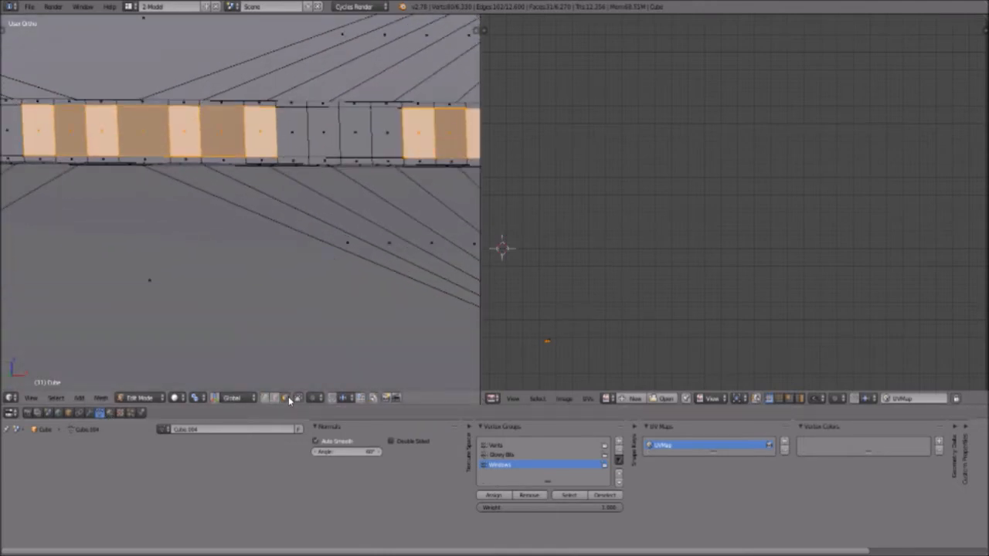
key("a")
left_click(110, 413)
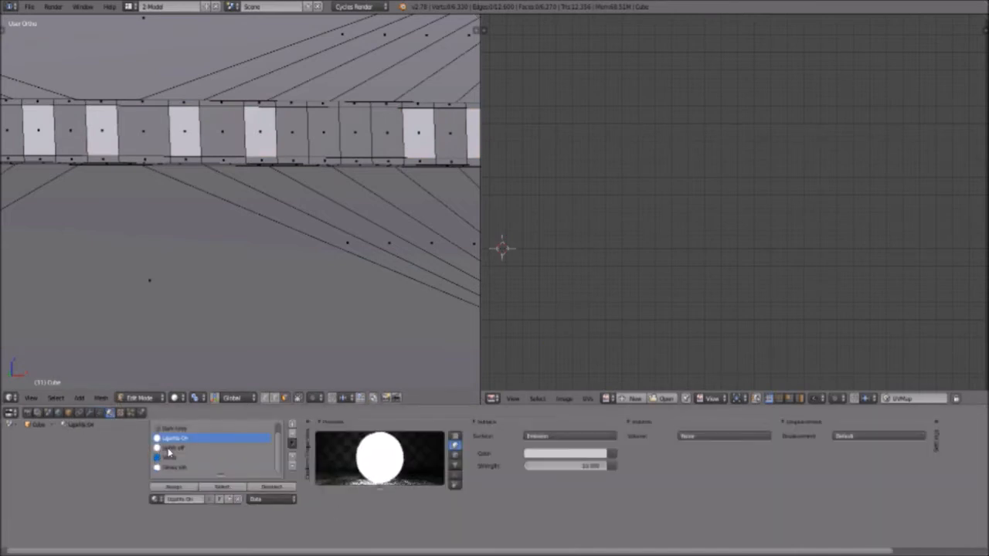
left_click(206, 485)
left_click(185, 448)
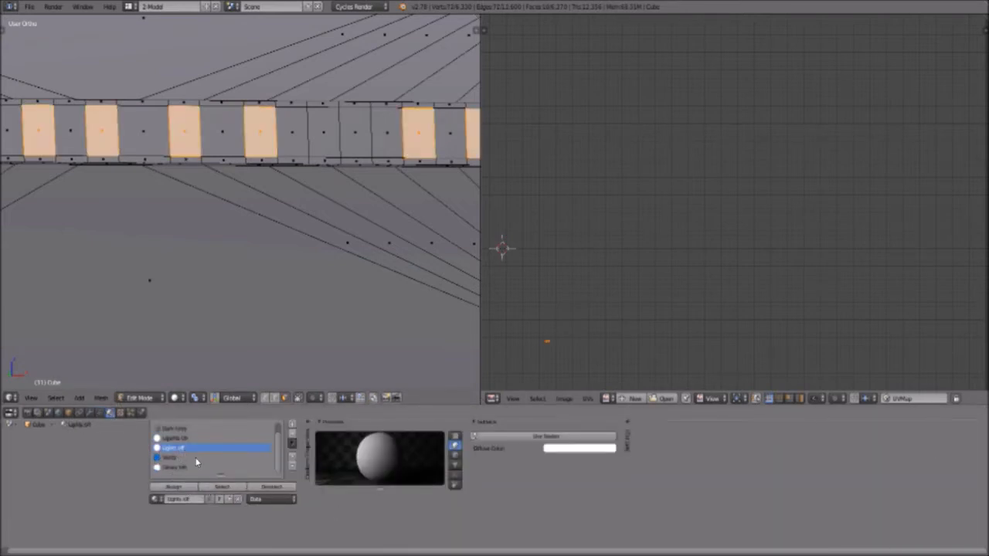
middle_click_drag(185, 302, 172, 174)
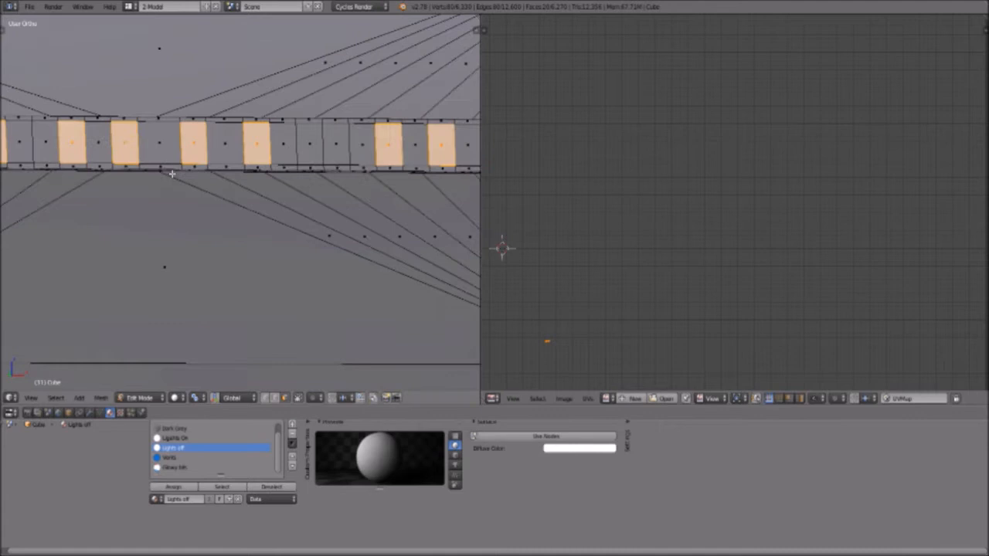
Hide the selected window faces and select all of the hull mesh that is still visible.
scroll(172, 174, "down", 4)
key("a")
scroll(186, 183, "up", 4)
scroll(242, 179, "down", 5)
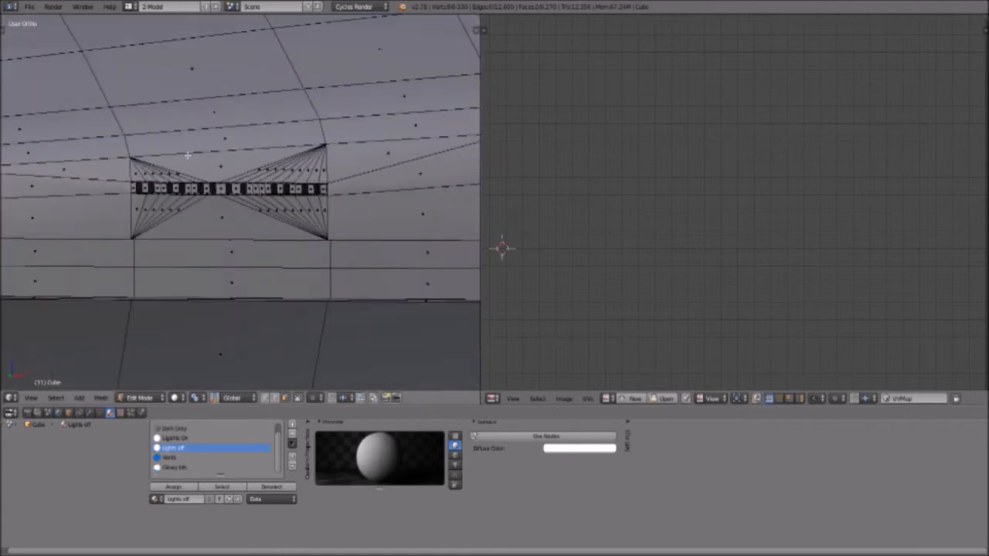
scroll(327, 216, "down", 6)
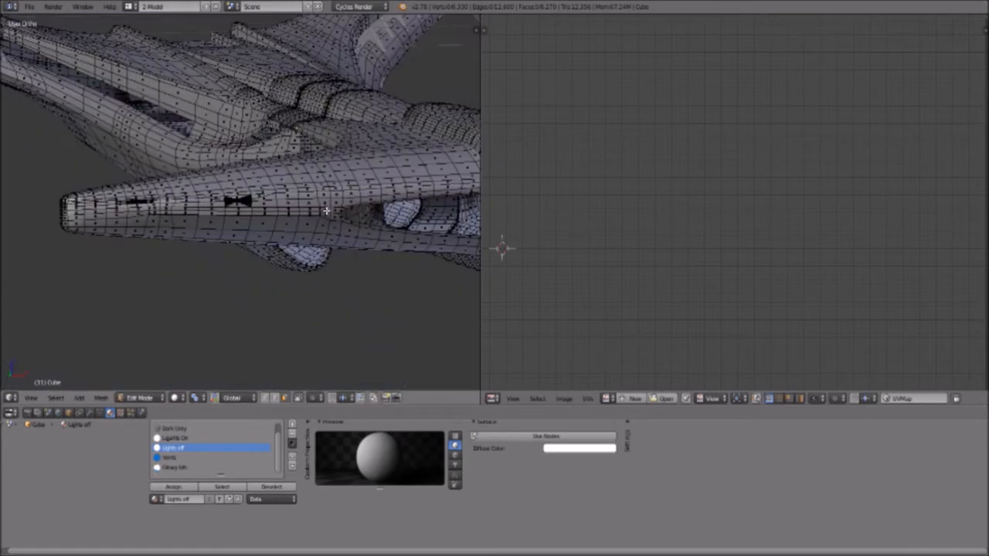
key("a")
scroll(324, 171, "down", 5)
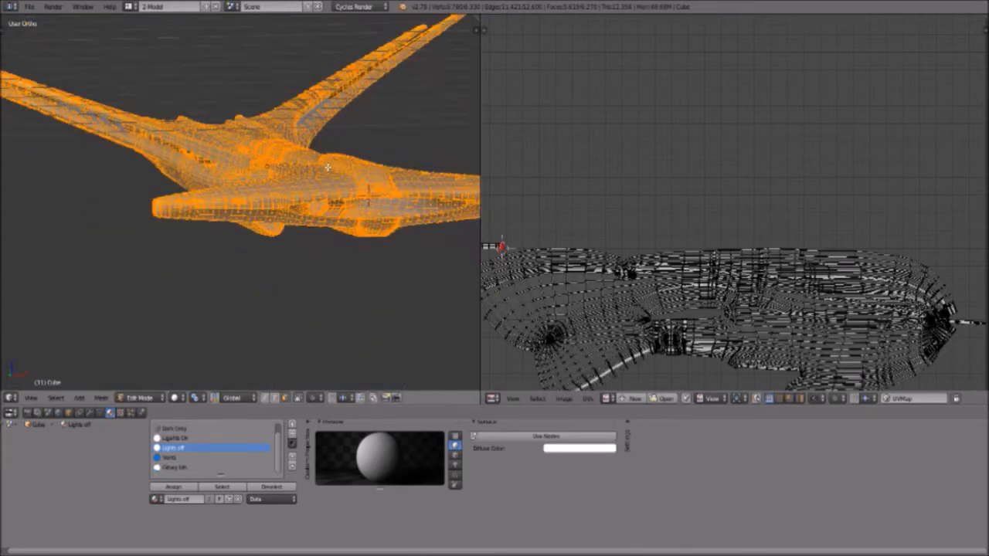
Unwrap the selected hull mesh and examine the pinned points in its UV layout up close.
key("u")
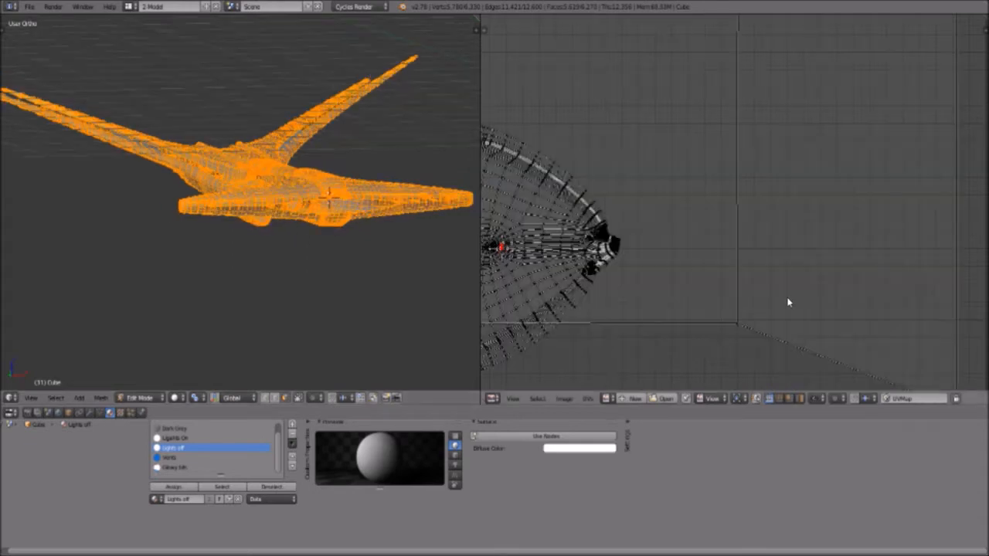
scroll(787, 296, "down", 3)
scroll(700, 277, "up", 4)
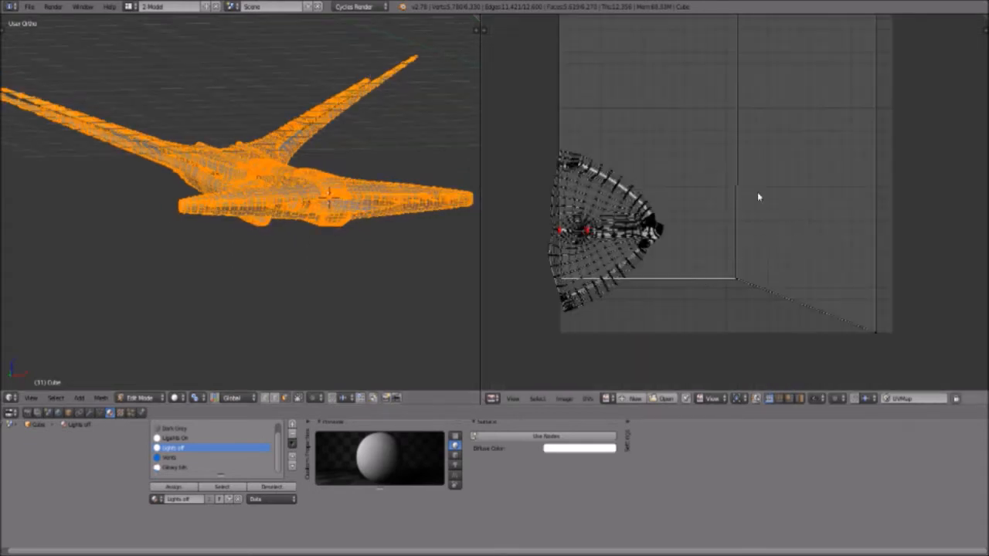
scroll(661, 229, "up", 2)
scroll(661, 229, "down", 4)
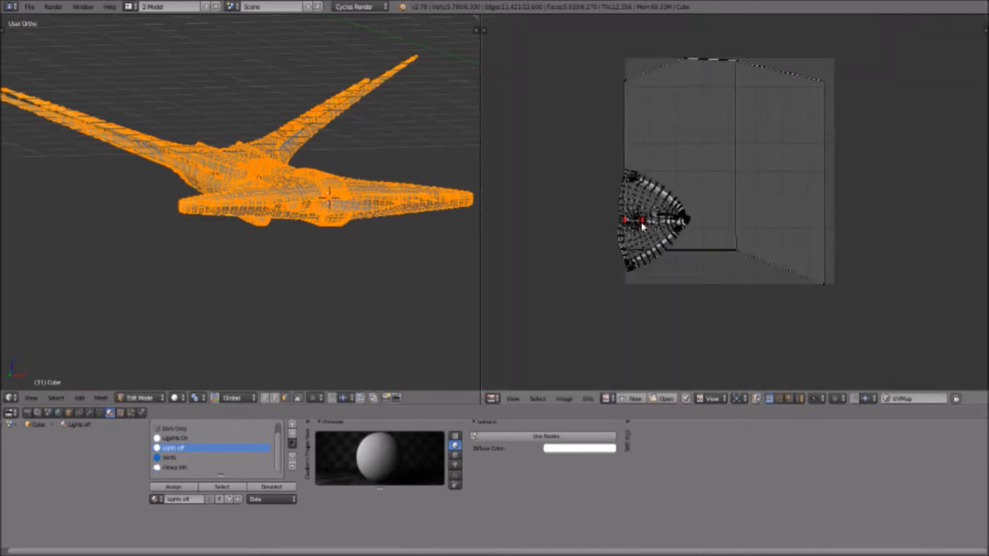
scroll(690, 224, "up", 5)
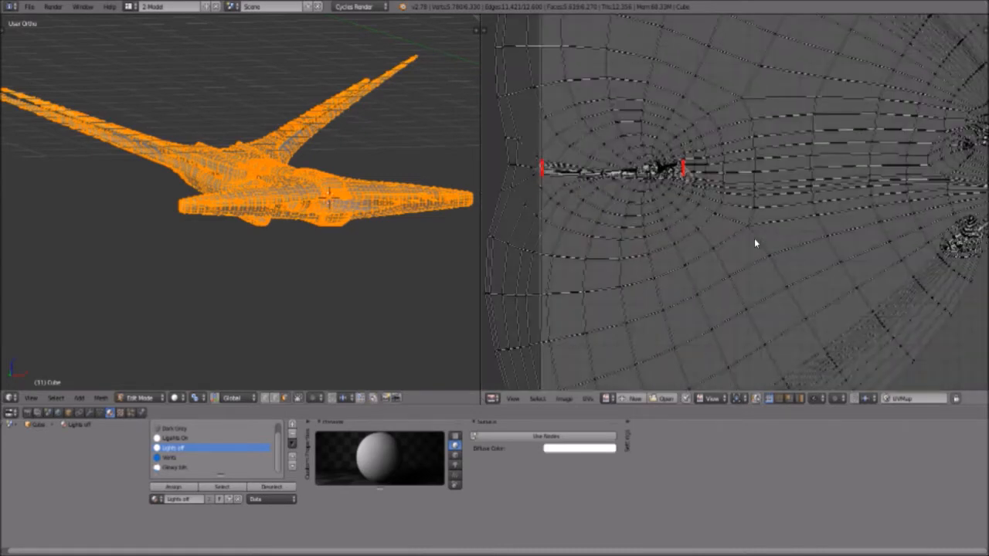
scroll(754, 238, "up", 2)
middle_click_drag(658, 147, 796, 232)
Unpin all of the hull's UVs and unwrap the mesh again.
key("a")
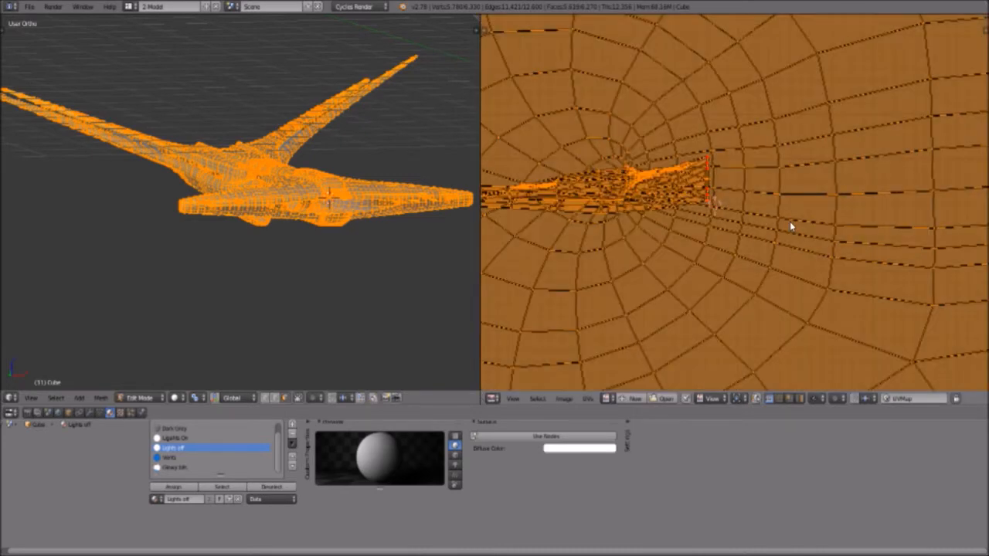
left_click(589, 397)
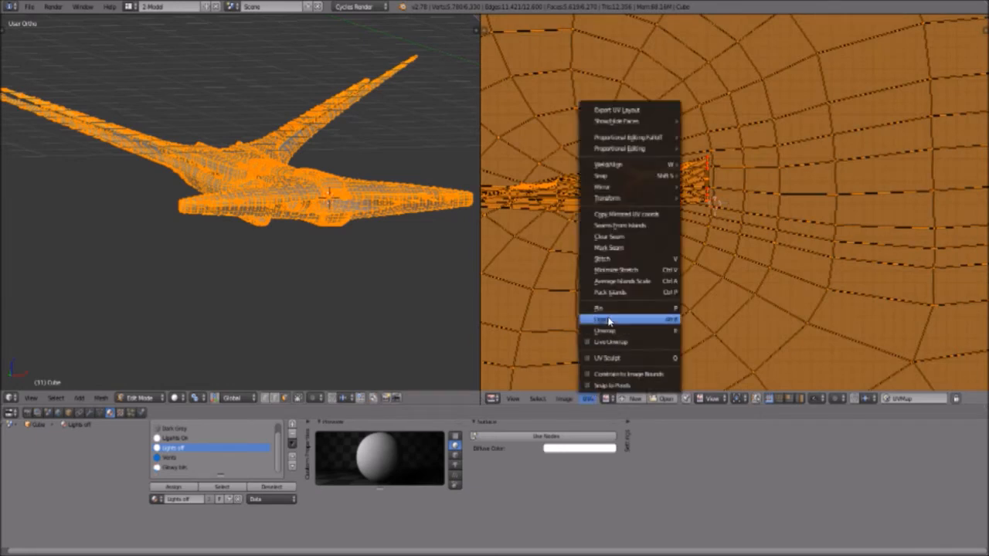
left_click(607, 322)
key("u")
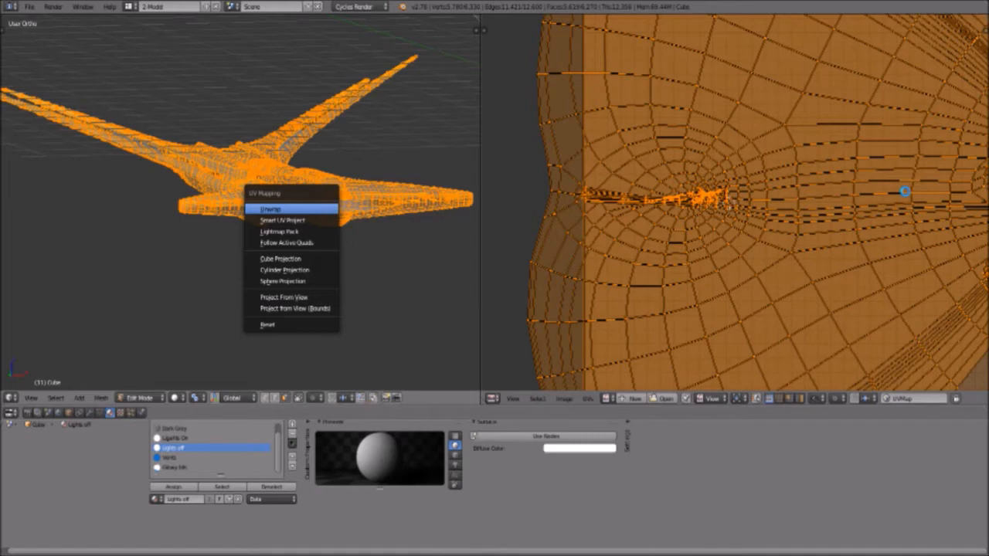
Examine the new UV layout around its pinched end and compare it with the hull in the 3D view.
scroll(897, 198, "down", 6)
middle_click_drag(959, 244, 810, 221)
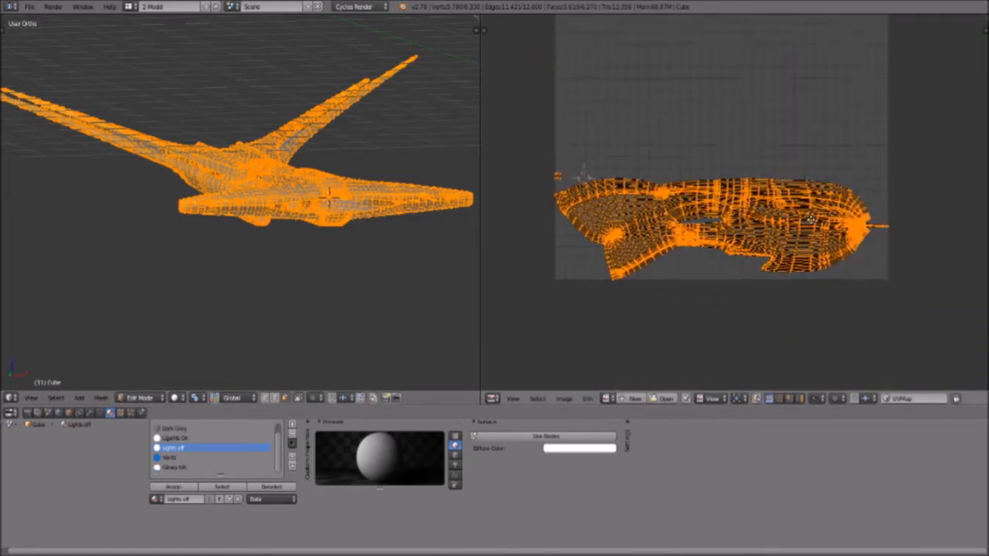
scroll(748, 208, "up", 6)
scroll(757, 224, "down", 1)
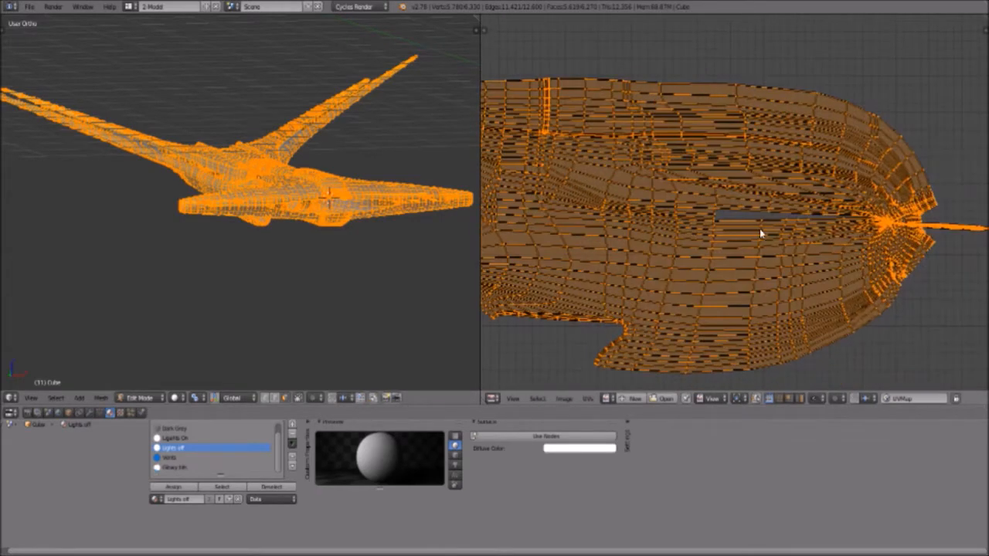
scroll(759, 229, "up", 3)
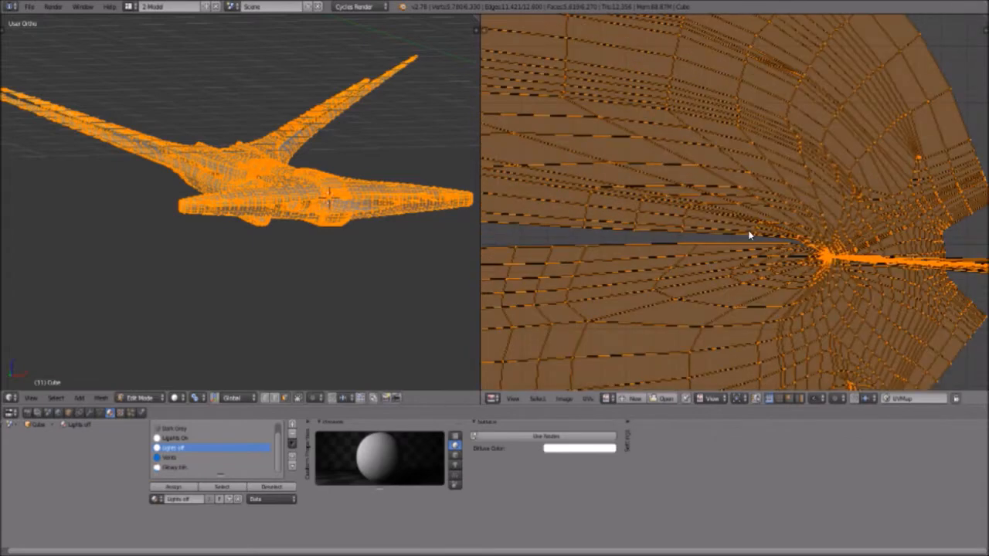
scroll(850, 176, "down", 4)
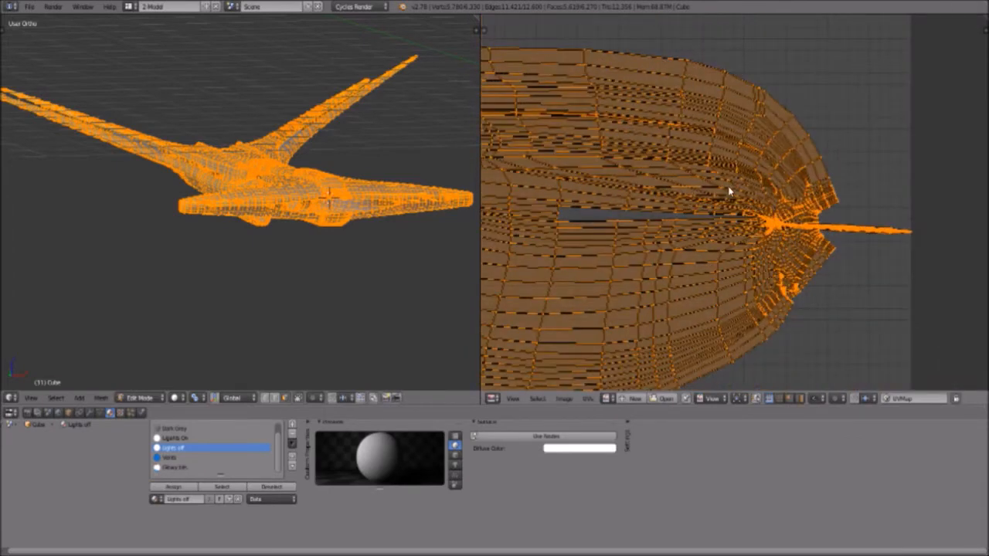
scroll(793, 249, "up", 5)
scroll(788, 270, "down", 6)
scroll(284, 250, "down", 2)
middle_click_drag(247, 230, 250, 265)
scroll(251, 265, "up", 6)
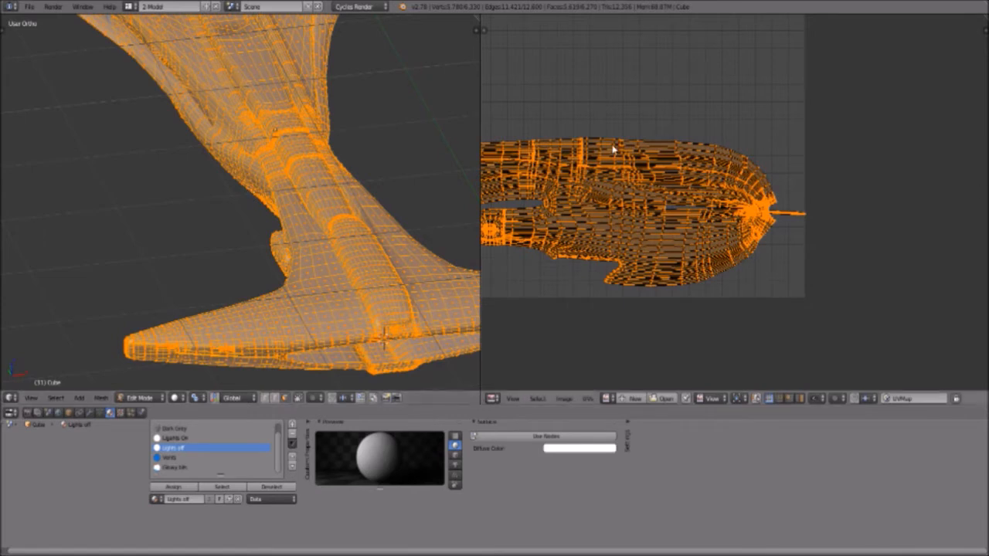
Clear the mesh selection and bring the whole empty UV area into view.
key("a")
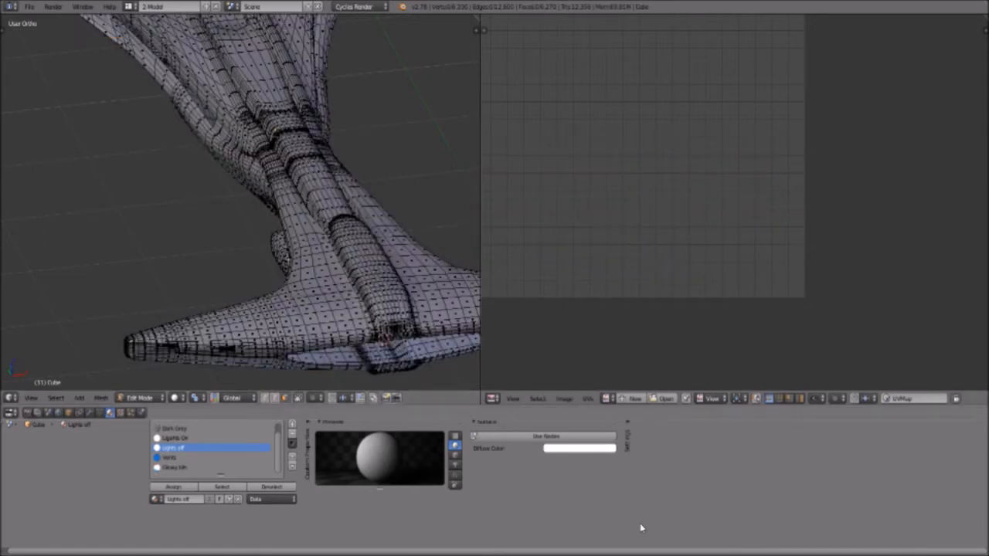
scroll(565, 241, "down", 3)
middle_click_drag(610, 197, 663, 296)
scroll(664, 317, "up", 2)
scroll(664, 317, "down", 2)
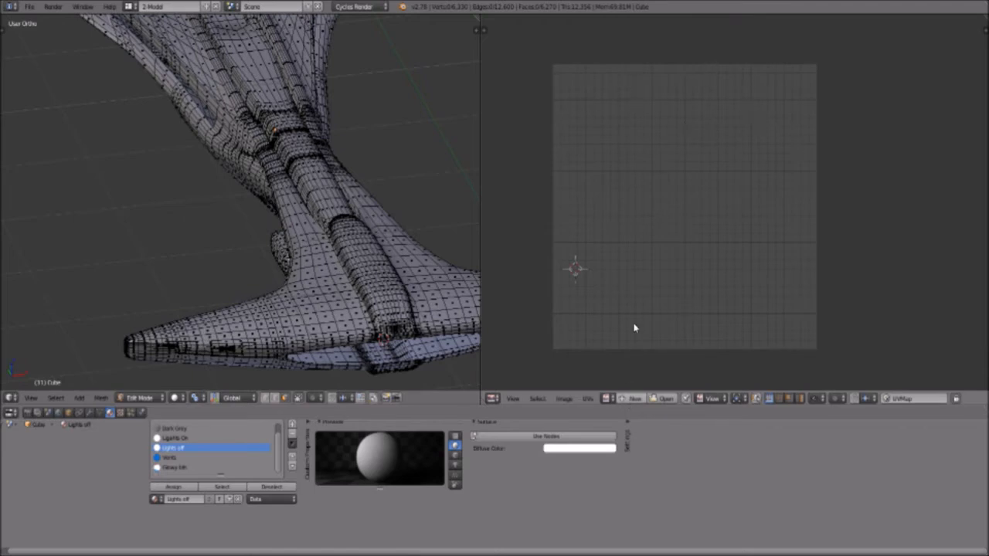
left_click(634, 398)
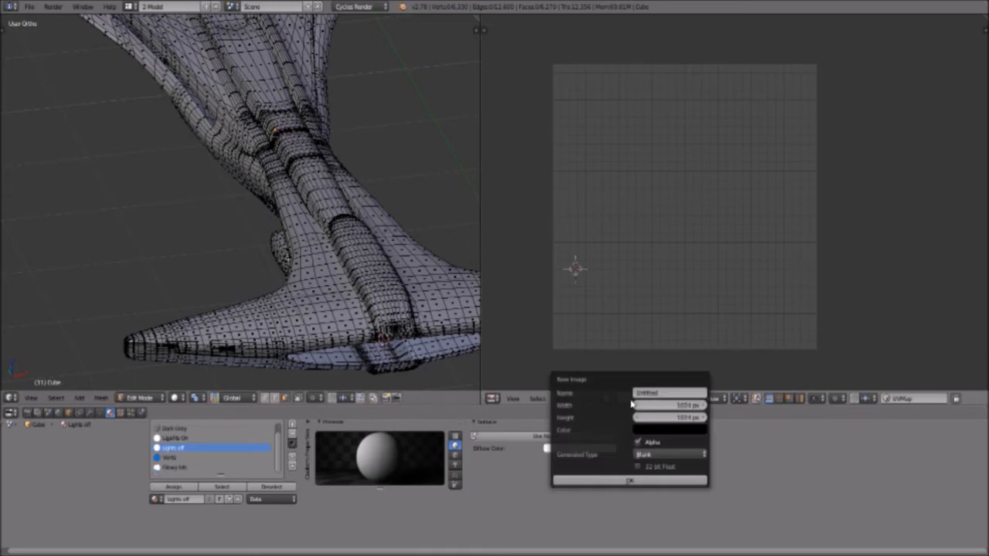
left_click(661, 392)
key("BackSpace")
type("UVGrid")
key("Return")
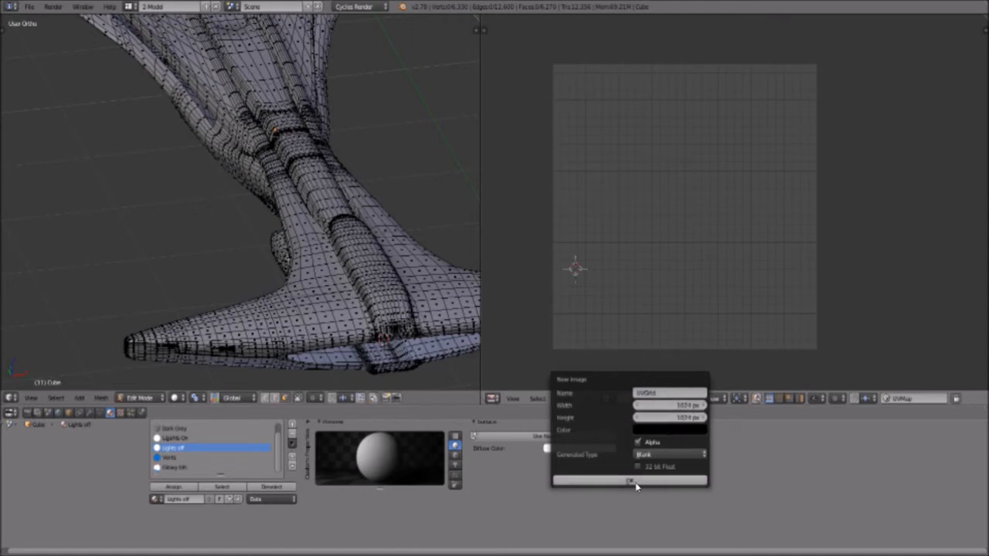
left_click(704, 454)
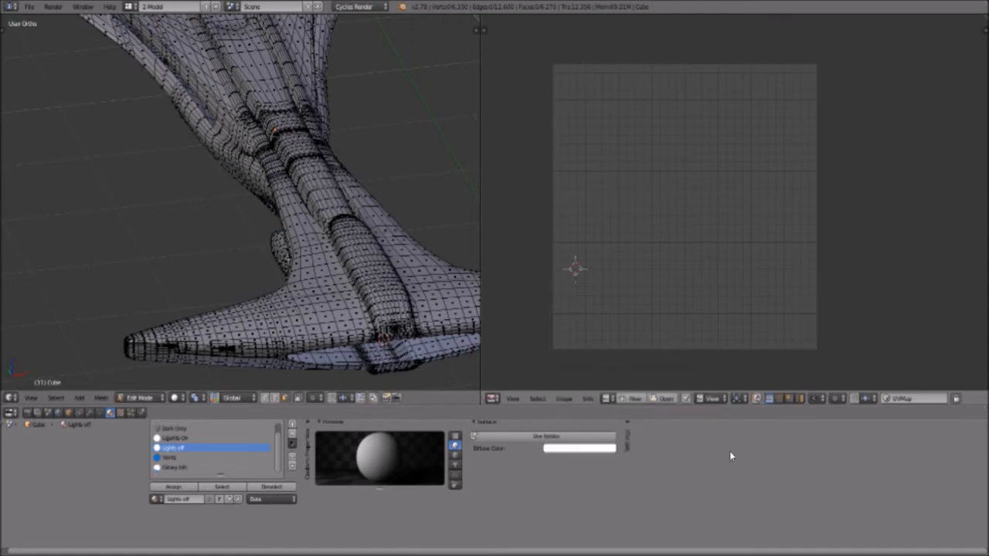
Create a new 1024 by 1024 px image named UVGrid with the UV Grid generated type.
left_click(633, 398)
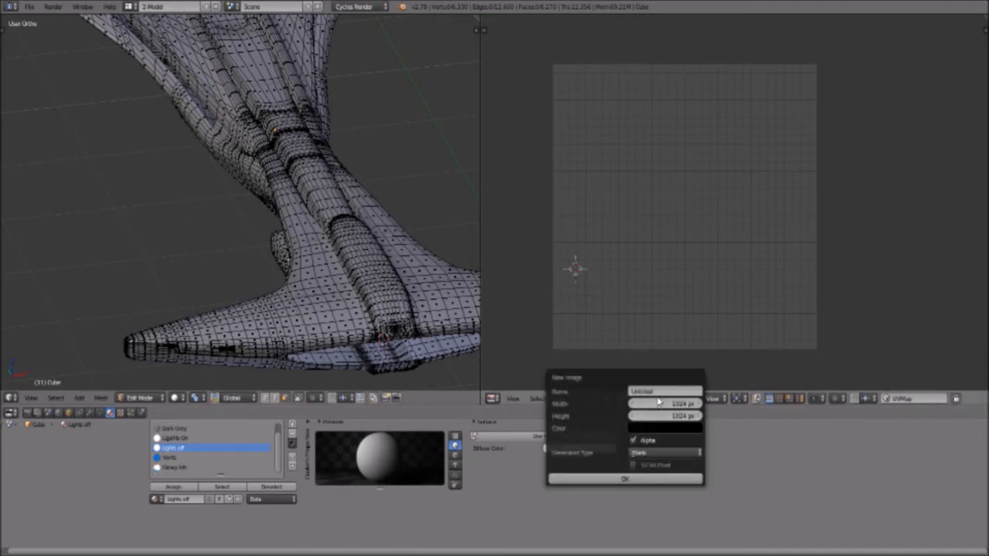
type("UVGrid")
left_click(700, 451)
left_click(700, 452)
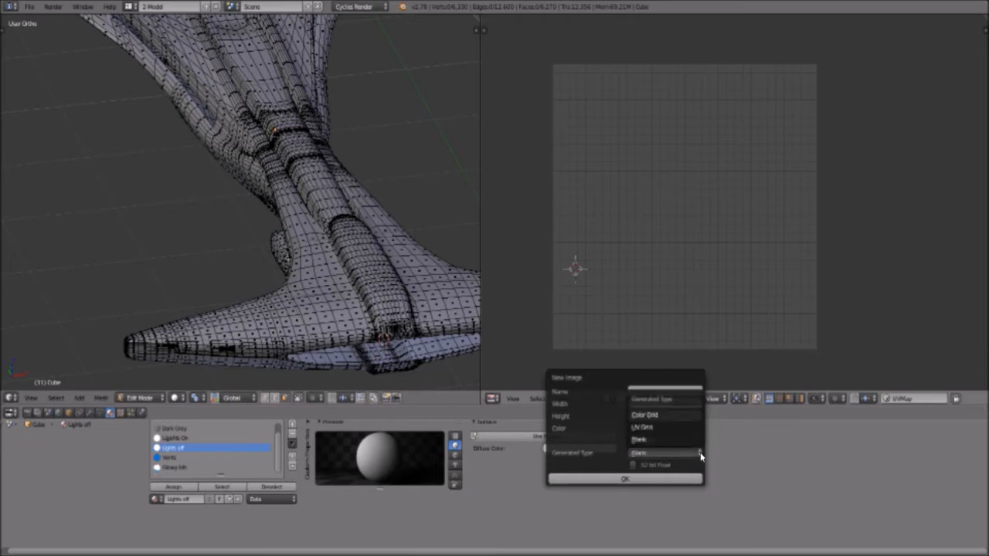
left_click(668, 427)
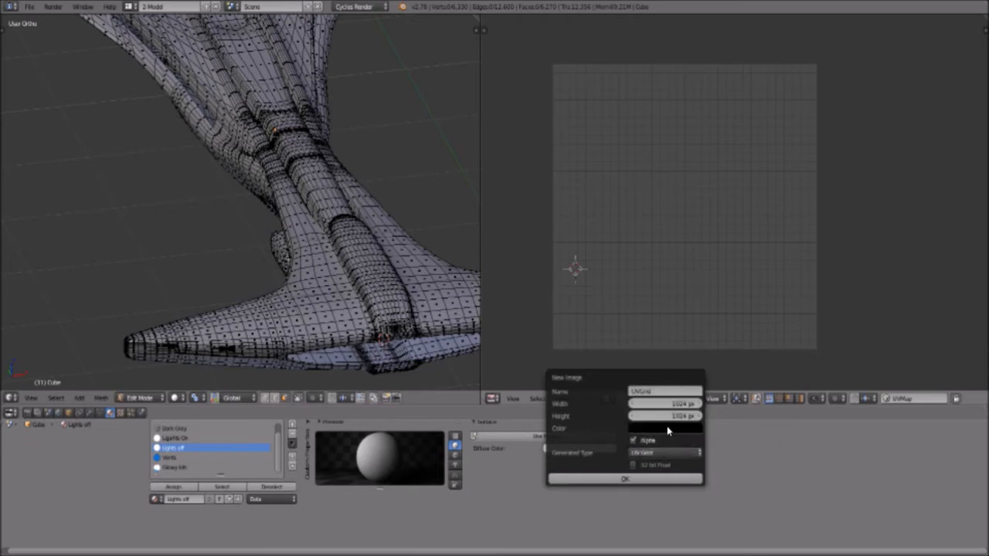
left_click(631, 480)
scroll(679, 240, "down", 4)
scroll(682, 232, "up", 2)
scroll(683, 235, "down", 3)
scroll(682, 230, "up", 4)
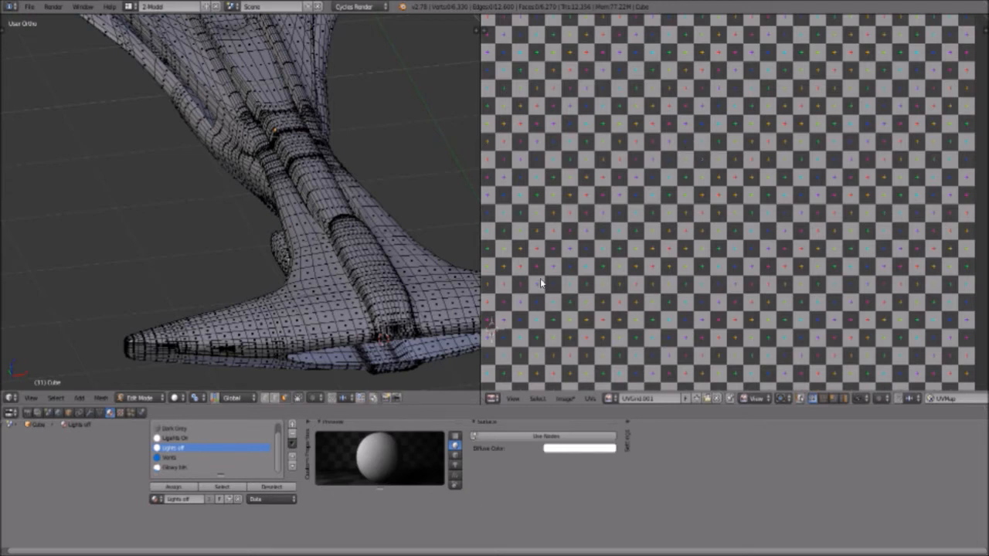
Set the Starship Grey material's diffuse color to an Image Texture using the UVGrid.001 image.
scroll(175, 449, "up", 1)
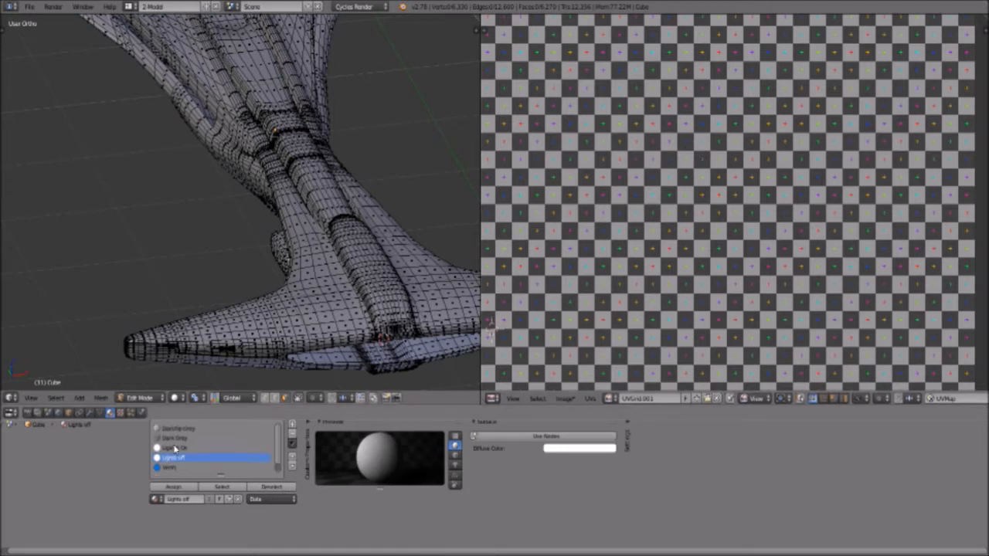
left_click(175, 429)
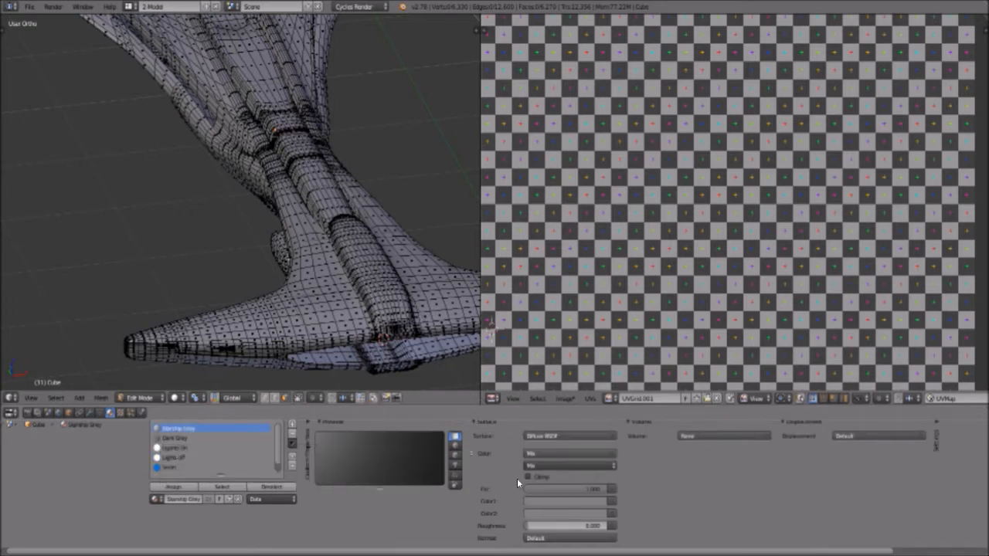
left_click(606, 455)
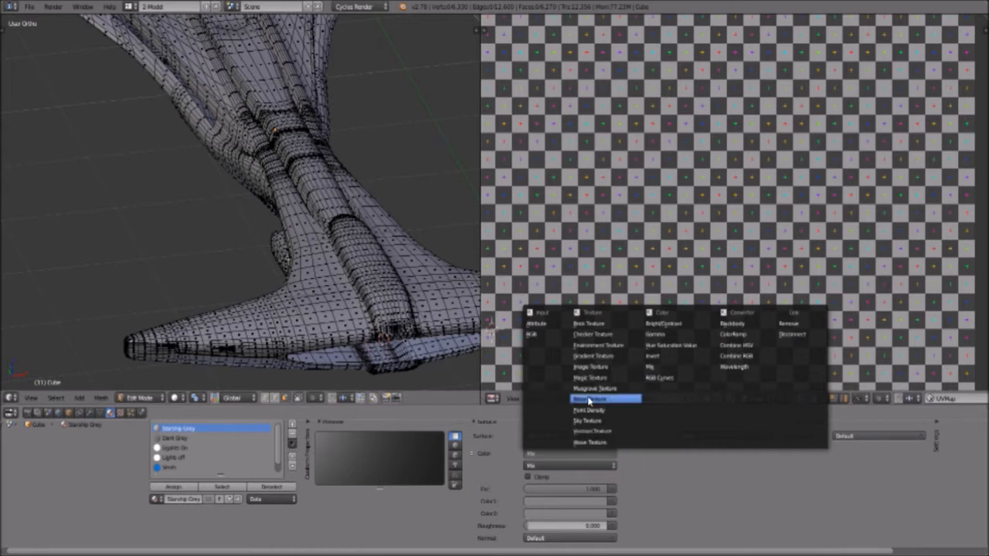
left_click(591, 368)
left_click(532, 466)
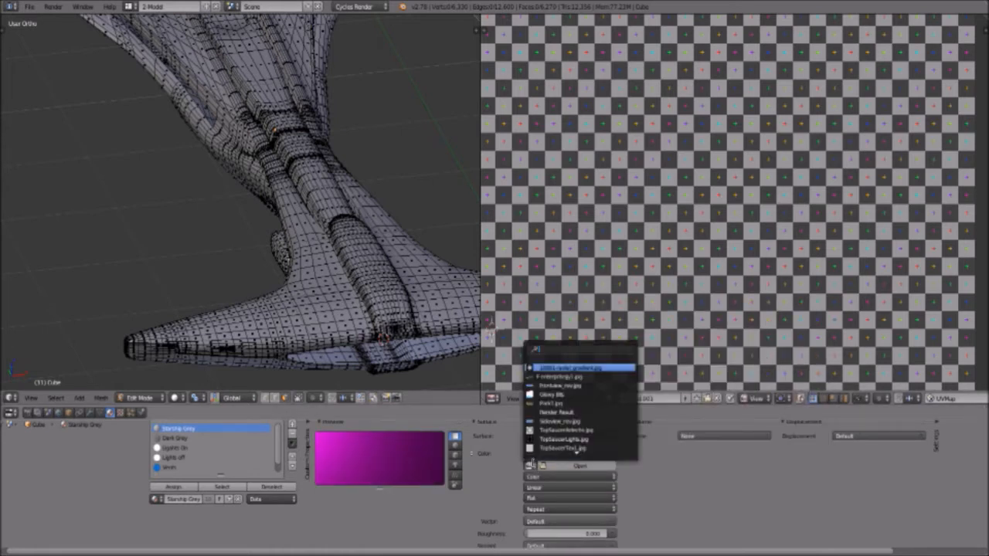
scroll(553, 424, "down", 10)
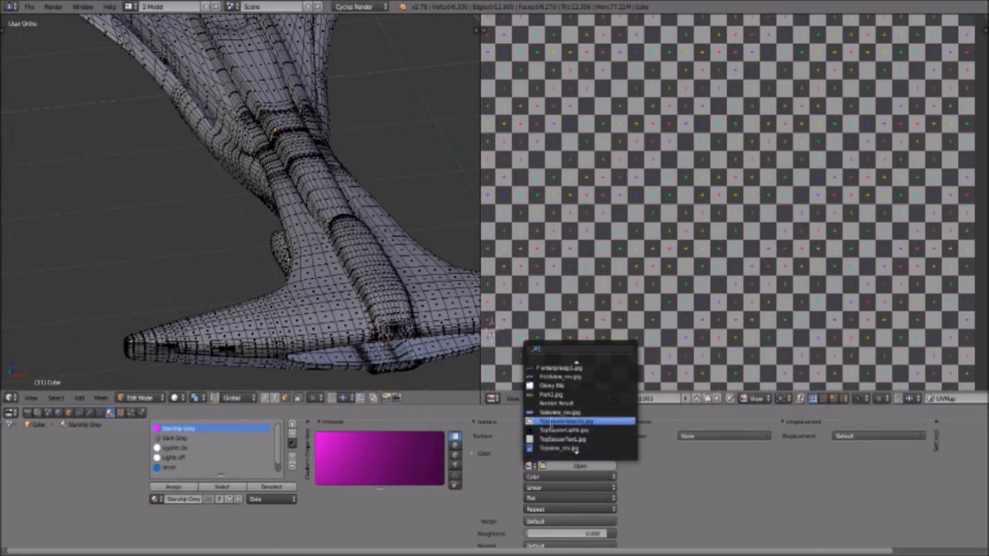
scroll(552, 424, "down", 2)
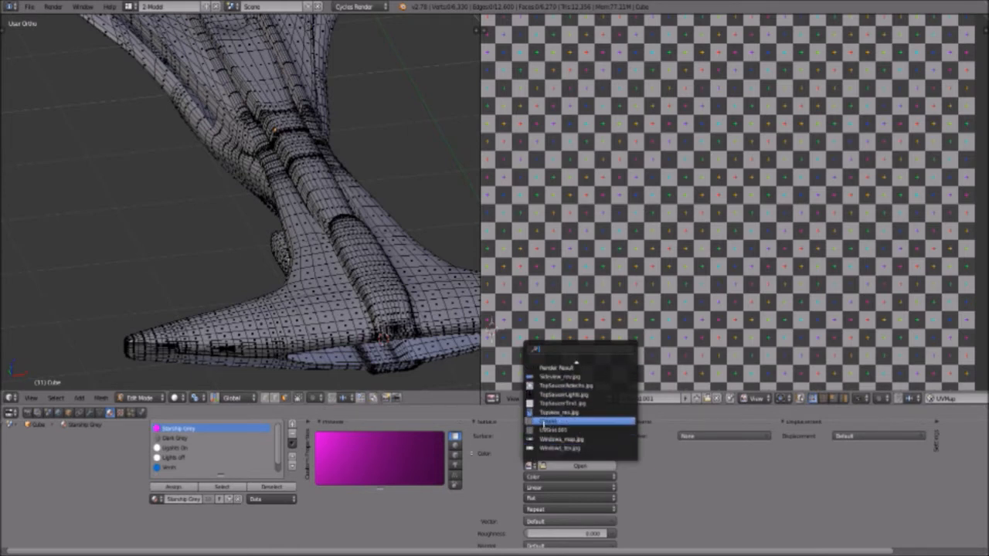
left_click(544, 430)
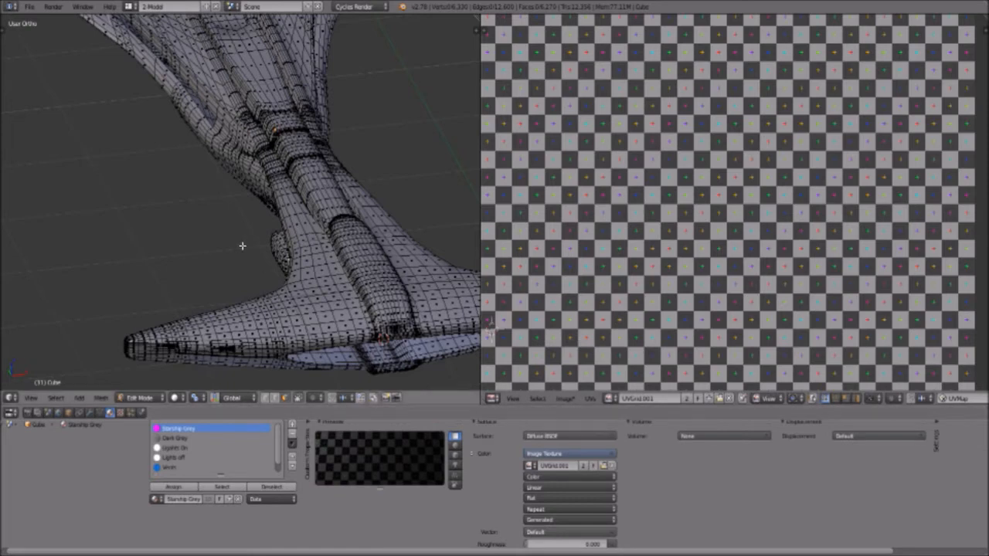
Switch the 3D view to rendered shading and examine the checker pattern across the hull from several angles.
scroll(243, 246, "down", 3)
scroll(252, 270, "up", 5)
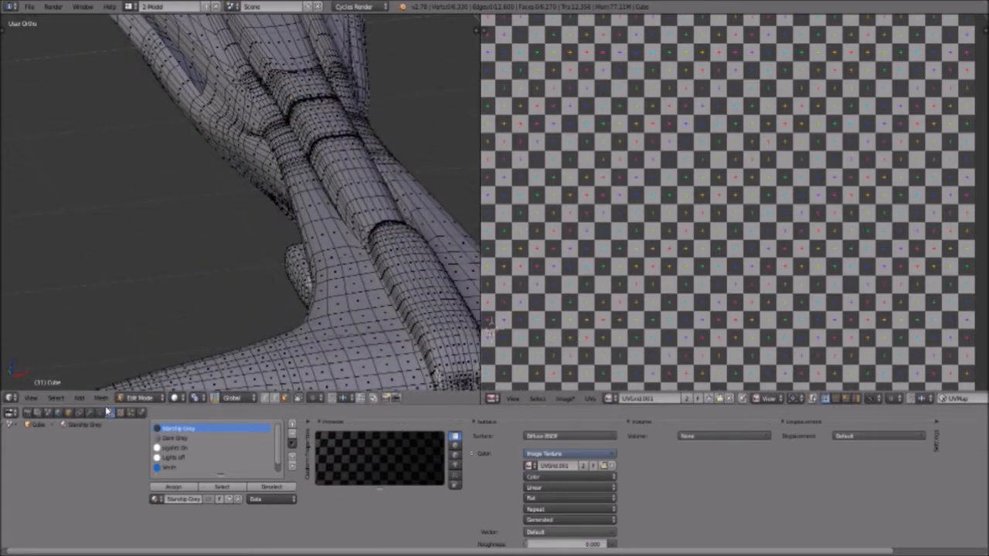
left_click(181, 397)
left_click(211, 323)
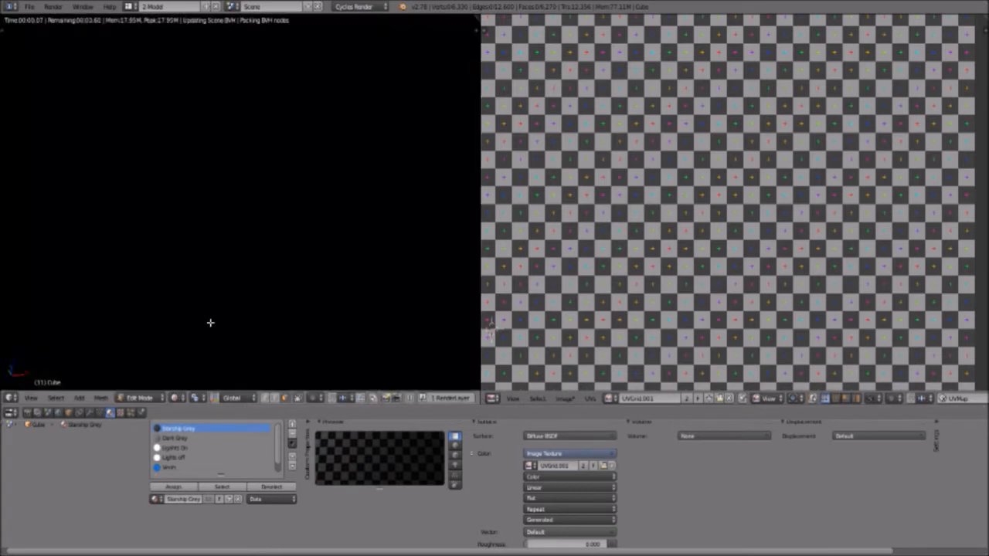
scroll(371, 223, "down", 3)
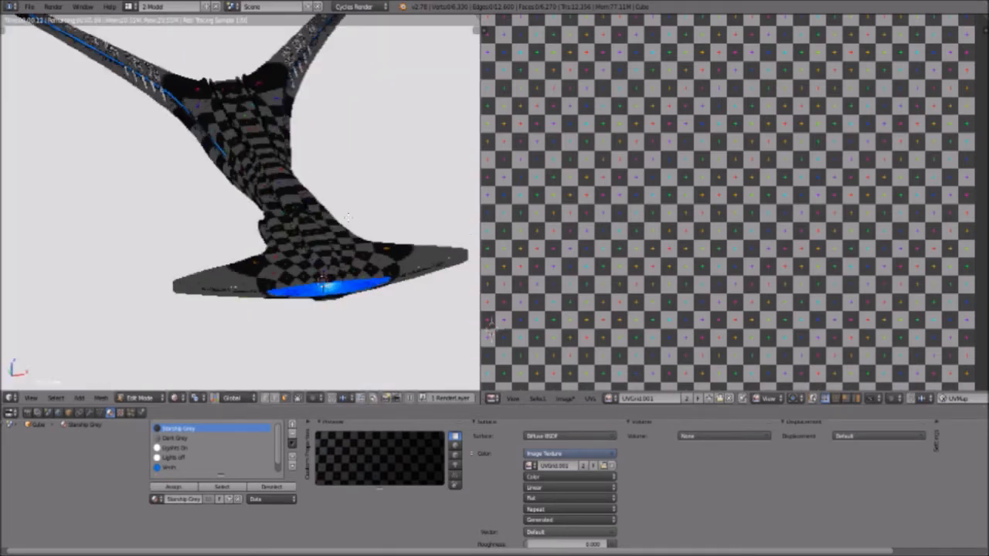
scroll(400, 294, "up", 4)
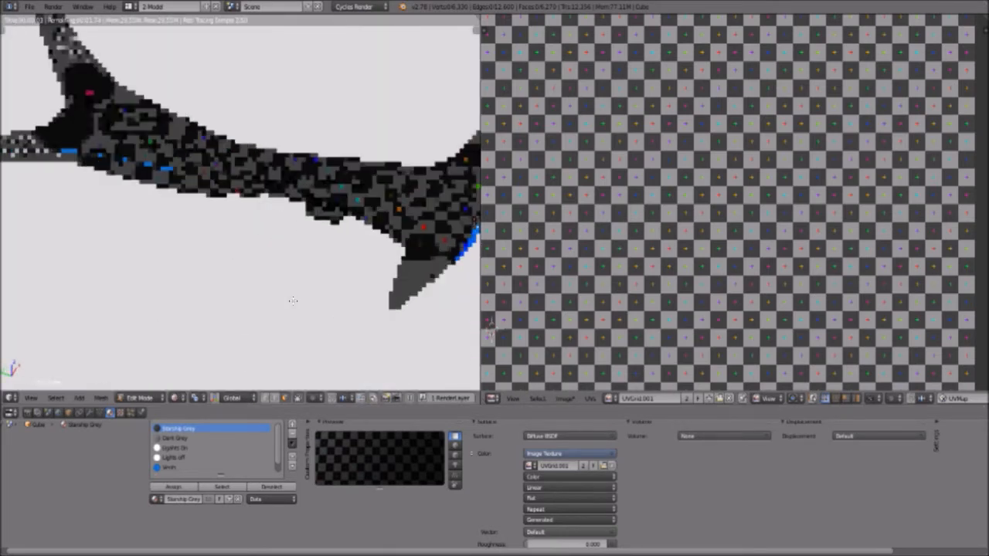
middle_click_drag(237, 304, 225, 301)
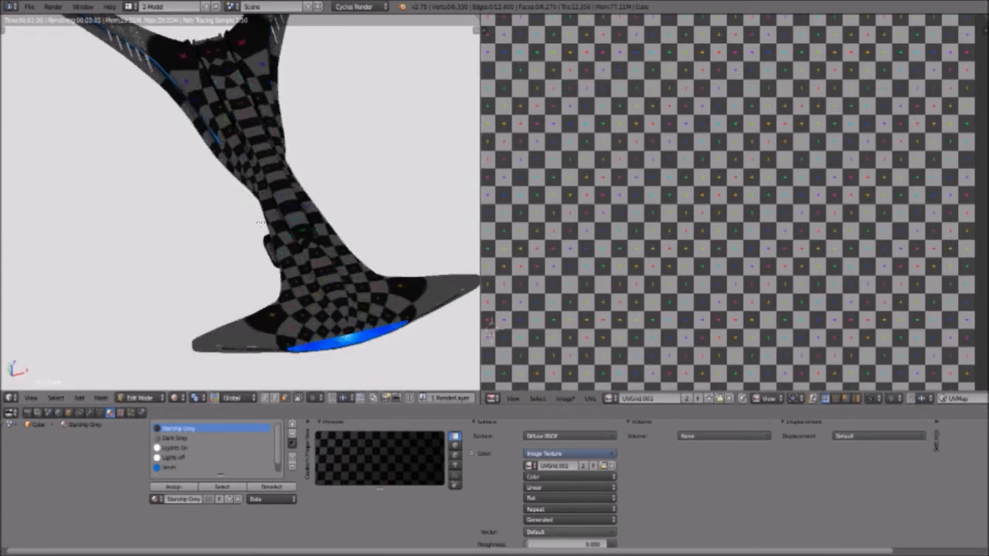
middle_click_drag(221, 149, 162, 133)
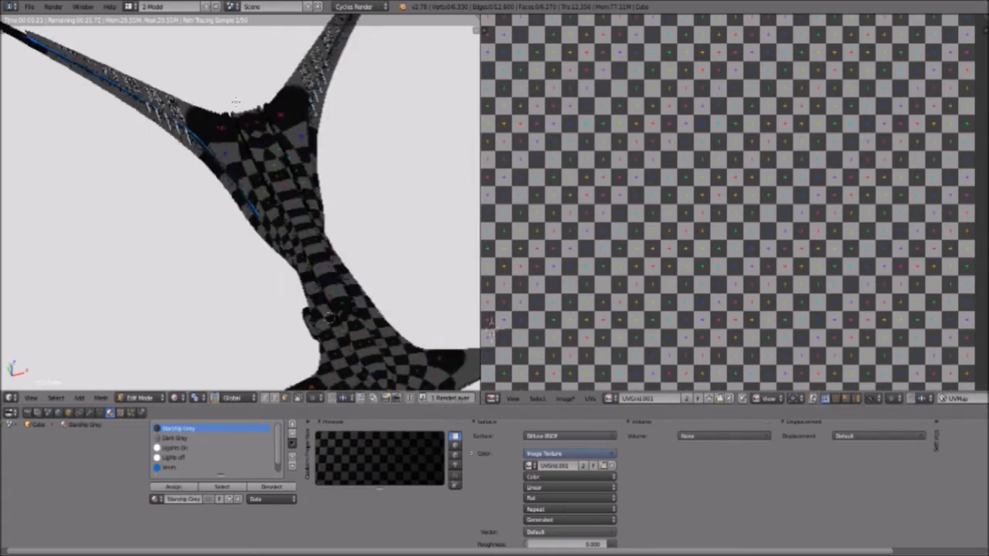
middle_click_drag(235, 102, 173, 0, "shift")
middle_click_drag(279, 163, 254, 128, "shift")
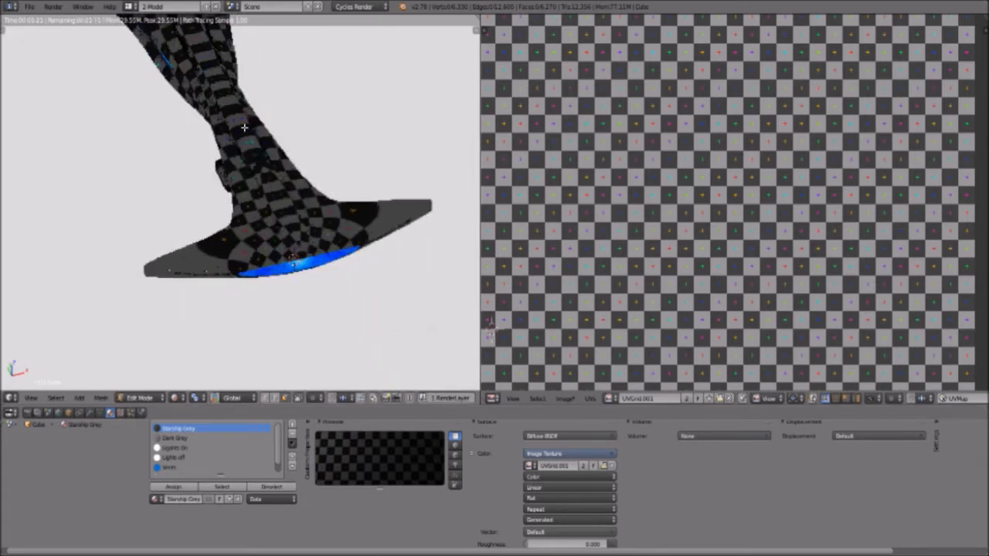
Examine the checker pattern on the hull's wide flared end, up close around its tip and the dark edge strip.
scroll(281, 143, "up", 2)
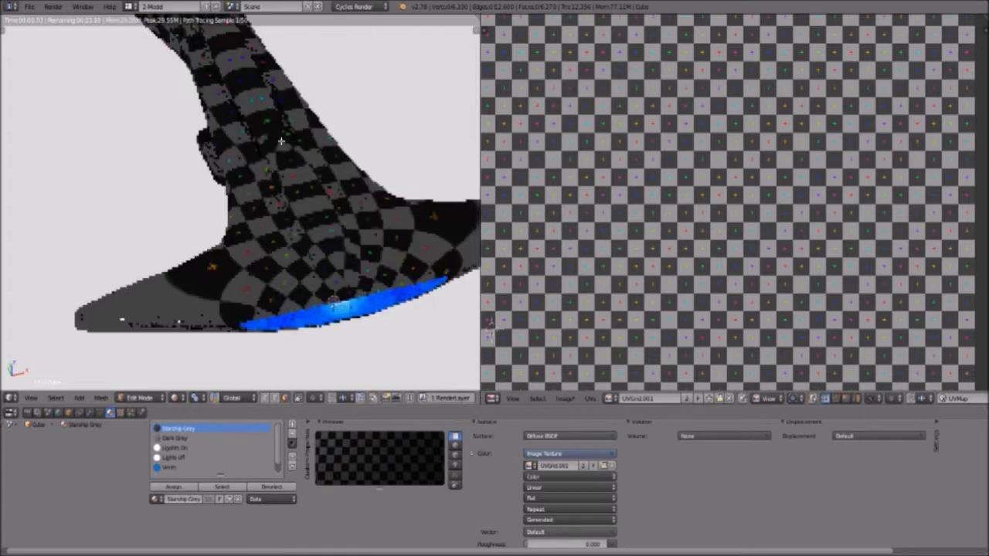
scroll(286, 158, "up", 2)
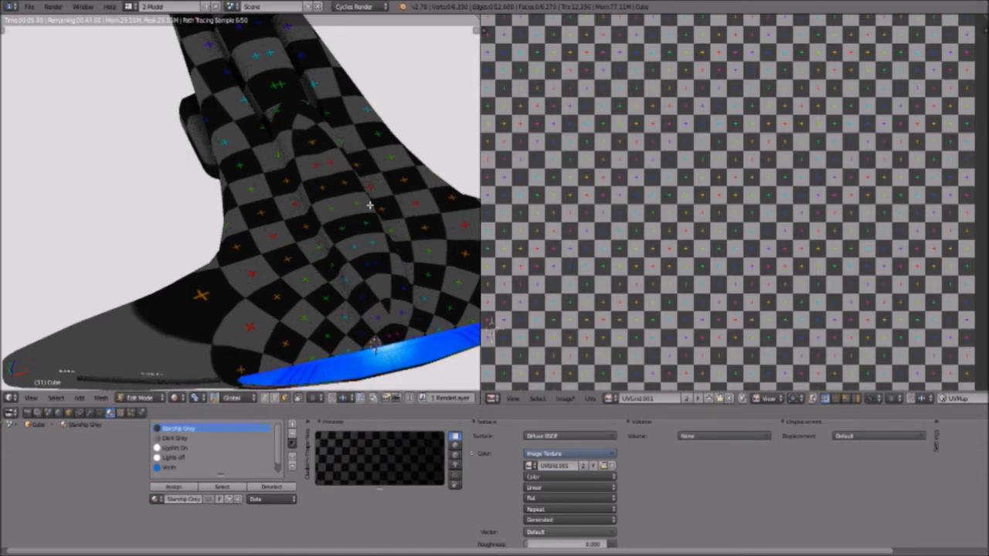
scroll(238, 295, "down", 2)
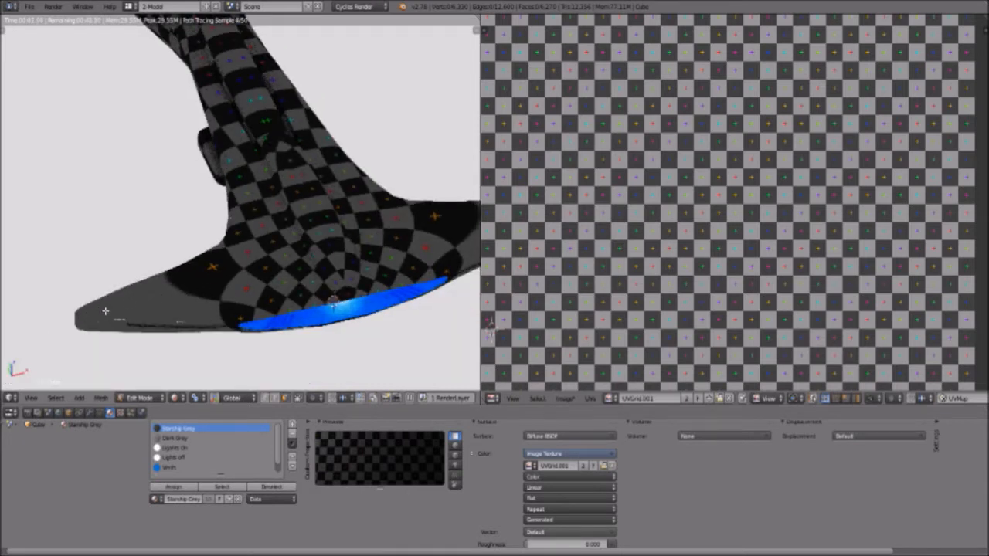
scroll(194, 285, "down", 2)
middle_click_drag(194, 285, 185, 166)
scroll(193, 231, "up", 4)
middle_click_drag(187, 252, 152, 149)
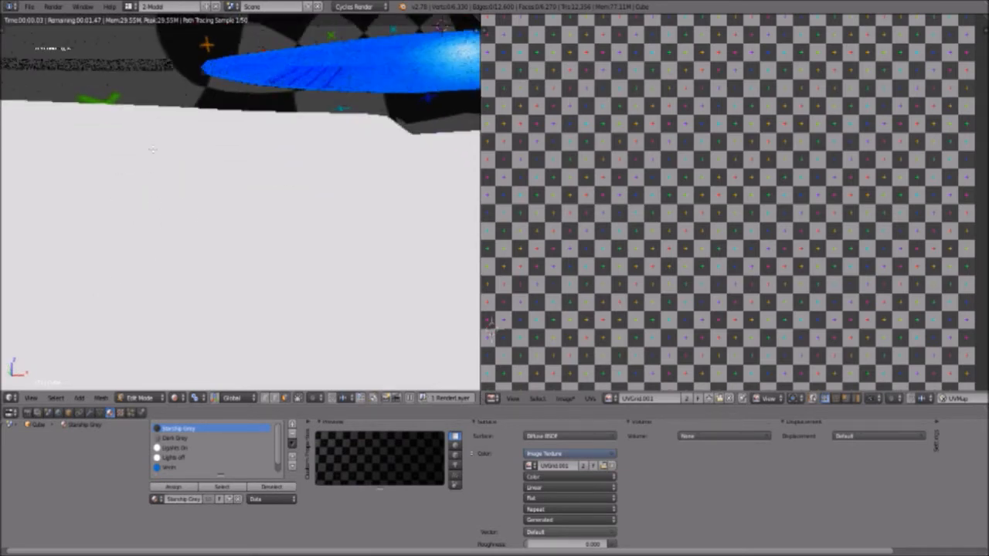
middle_click_drag(76, 69, 238, 226, "shift")
scroll(232, 238, "up", 5)
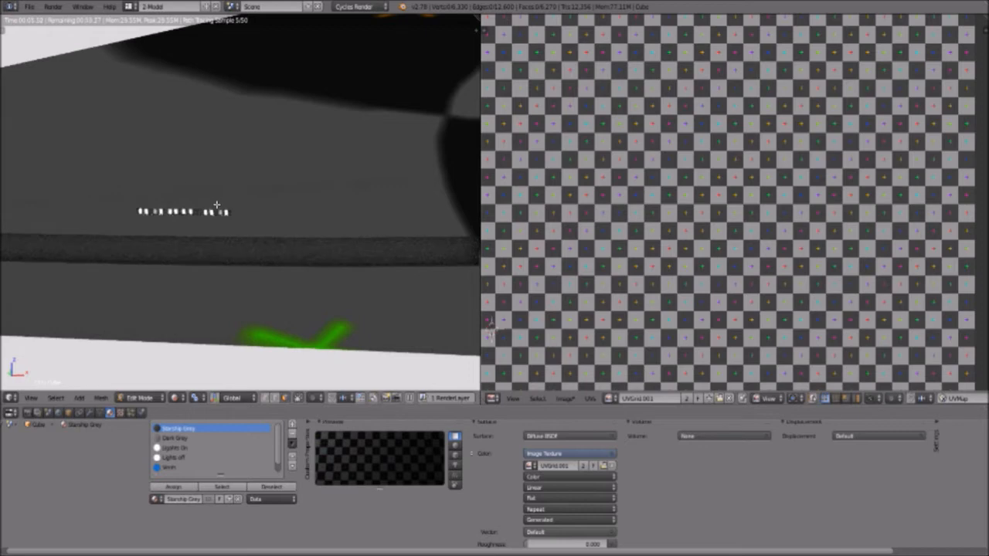
middle_click_drag(279, 260, 294, 294)
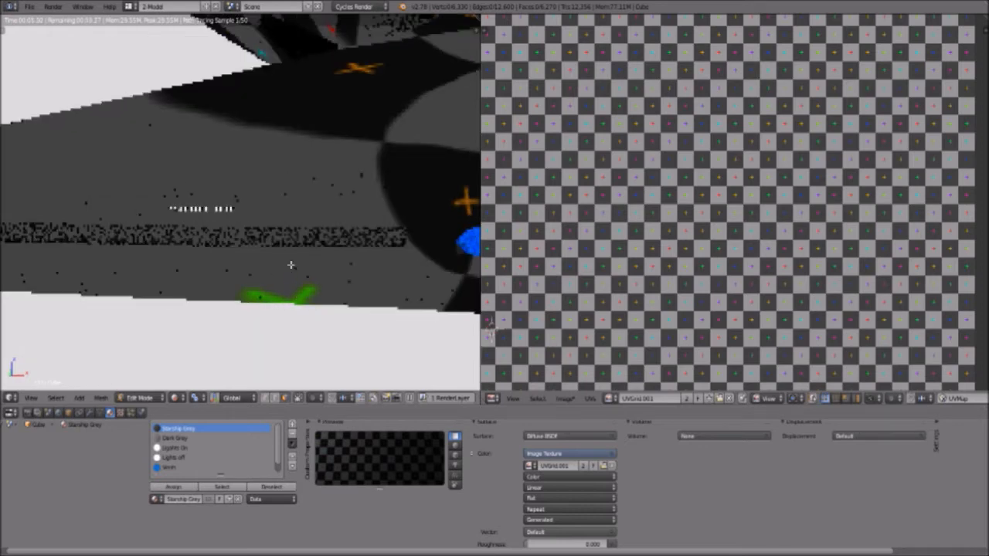
Examine the checker pattern on the opposite hull body, the underside and the narrow neck for stretched squares.
scroll(289, 255, "down", 3)
middle_click_drag(289, 252, 287, 219)
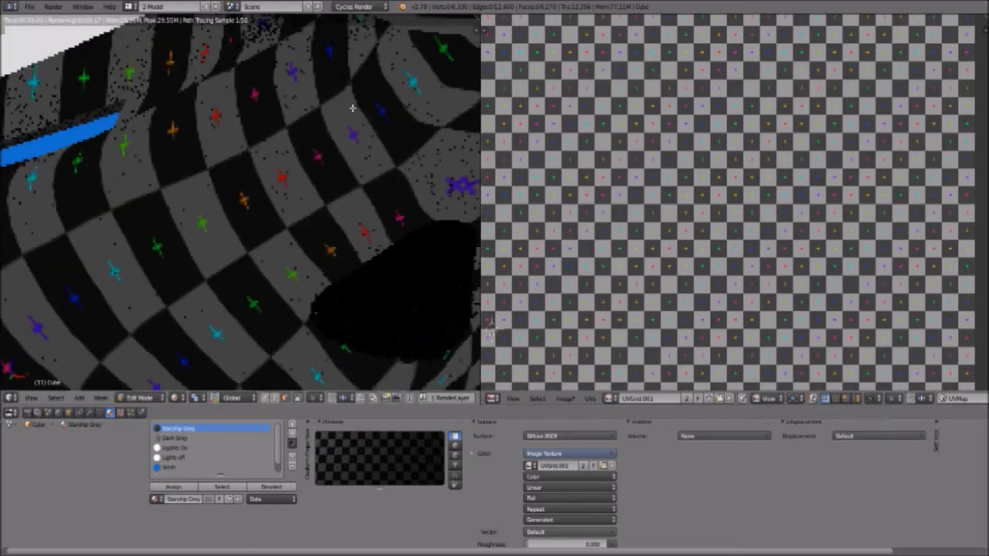
scroll(352, 109, "down", 2)
scroll(353, 108, "down", 2)
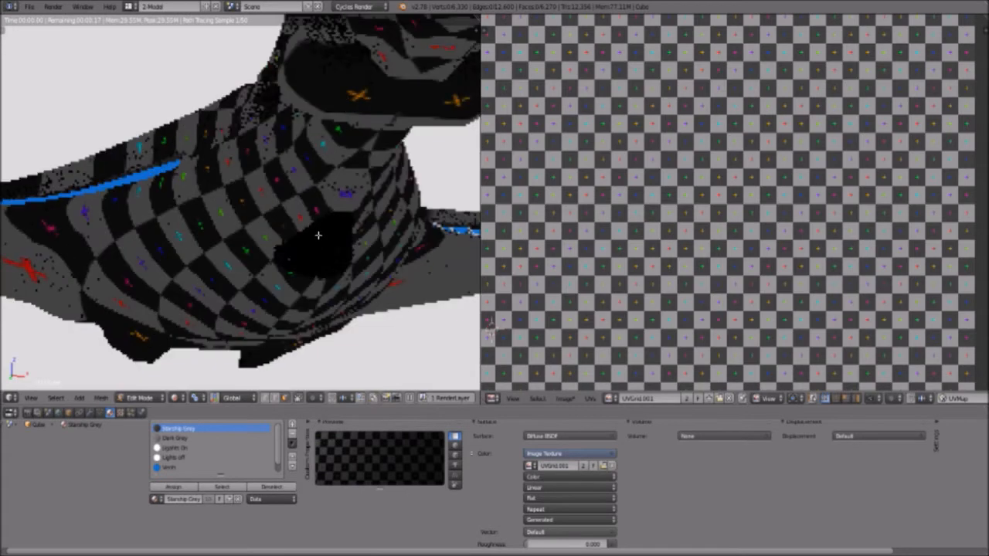
middle_click_drag(313, 259, 318, 267, "shift")
middle_click_drag(342, 128, 344, 190, "shift")
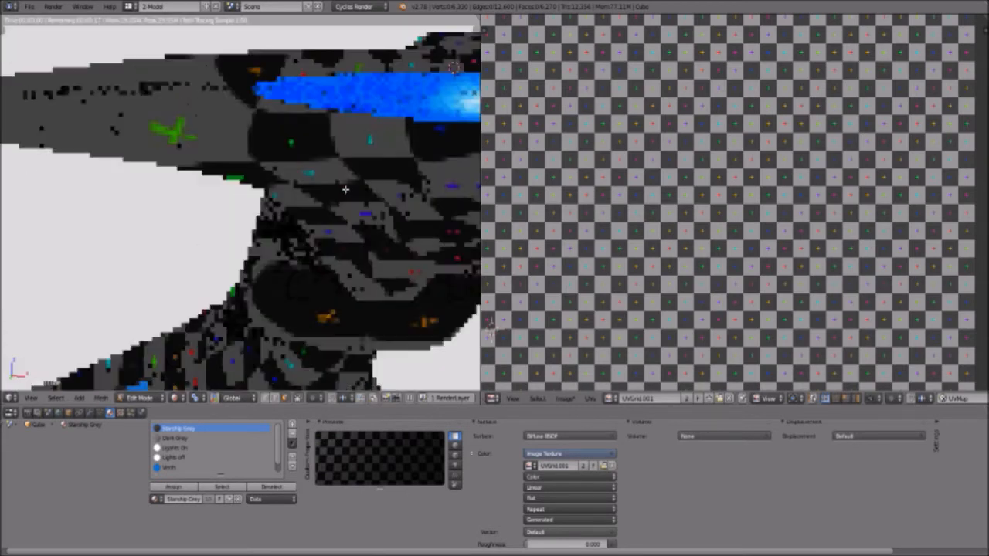
scroll(124, 117, "down", 3)
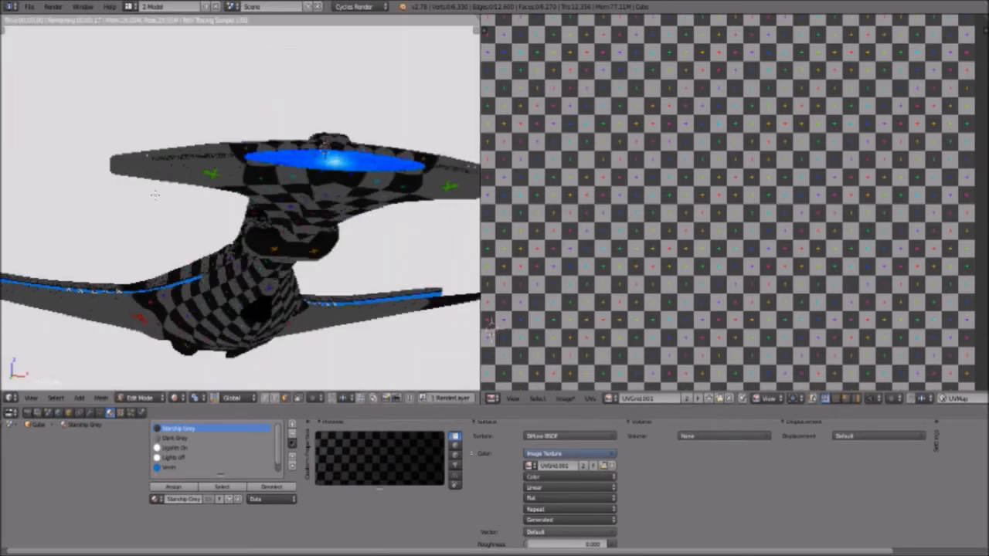
middle_click_drag(170, 243, 275, 287)
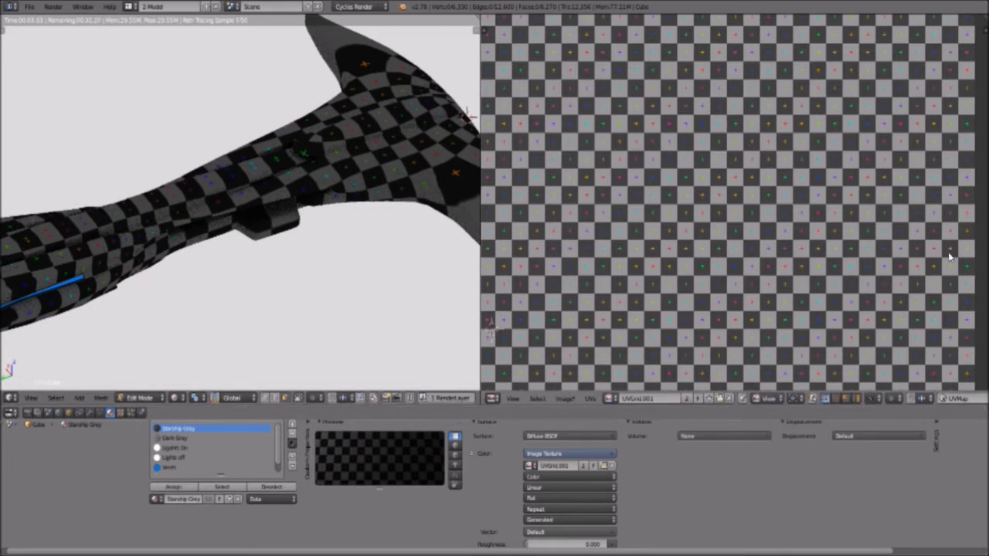
Change the UVGrid.001 image's generated type to Color Grid.
key("n")
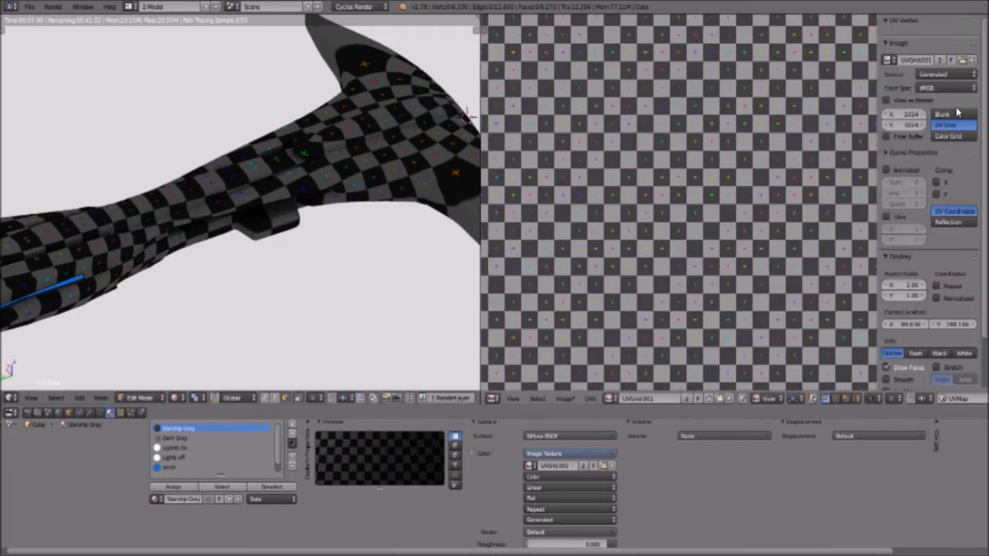
left_click(955, 135)
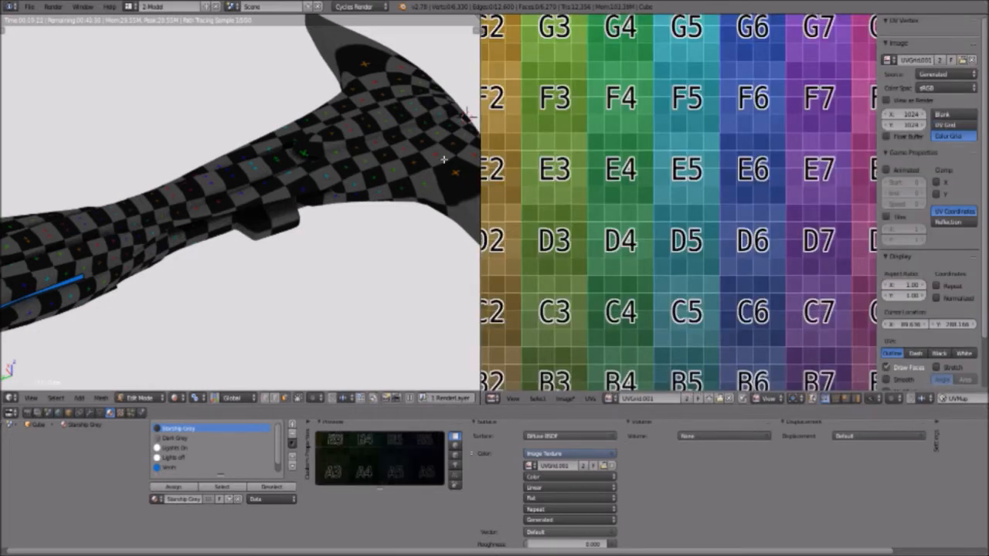
middle_click_drag(157, 204, 194, 364)
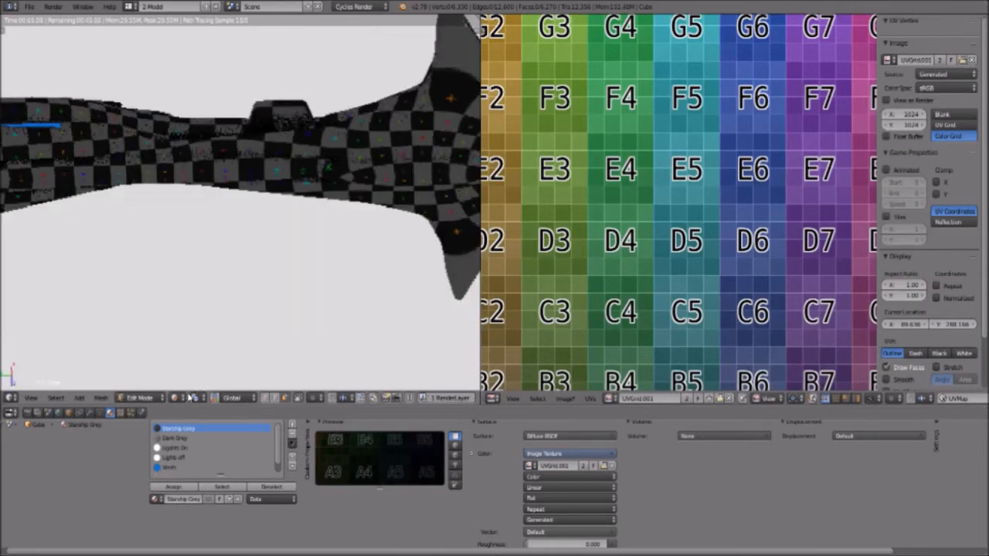
Preview the color grid on the hull in Material and Rendered shading, and leave the 3D view in Texture shading.
left_click(179, 397)
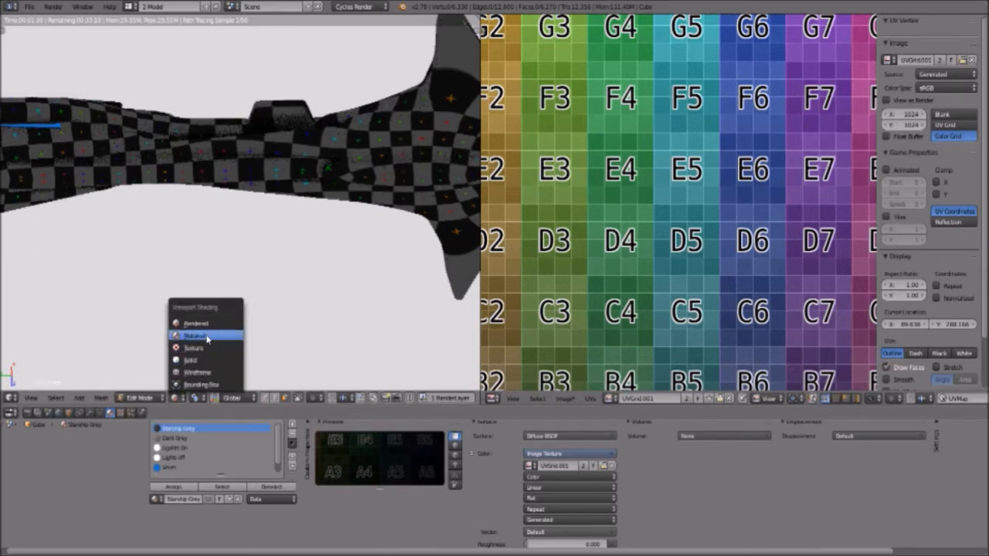
left_click(193, 335)
left_click(183, 402)
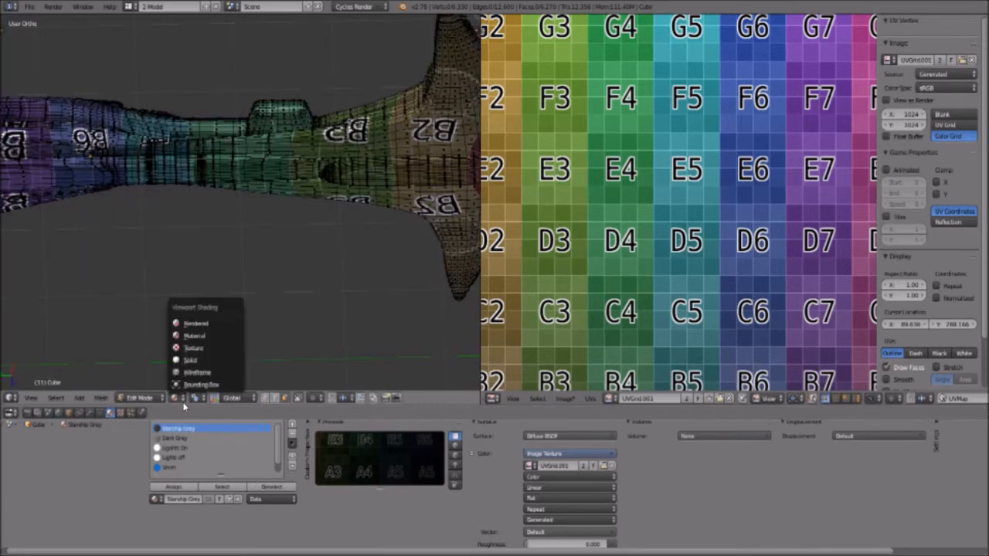
left_click(197, 324)
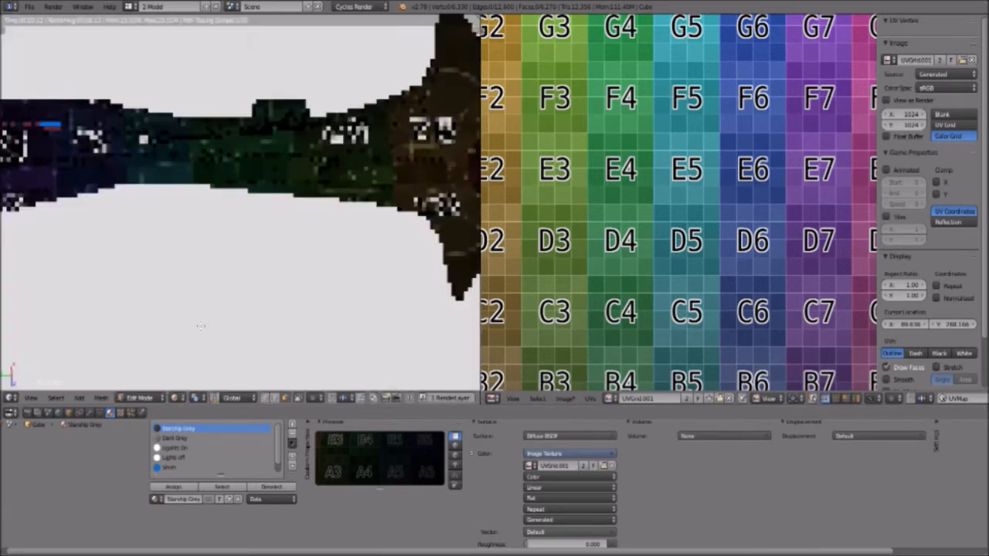
left_click(179, 397)
left_click(194, 348)
mouse_move(357, 158)
middle_mouse_down()
mouse_move(256, 239)
mouse_move(255, 324)
mouse_move(357, 44)
mouse_move(281, 207)
mouse_move(193, 189)
mouse_move(214, 147)
mouse_move(80, 21)
mouse_move(110, 140)
mouse_move(104, 128)
mouse_move(108, 186)
mouse_move(177, 213)
middle_mouse_up()
scroll(752, 143, "down", 4)
scroll(753, 154, "up", 2)
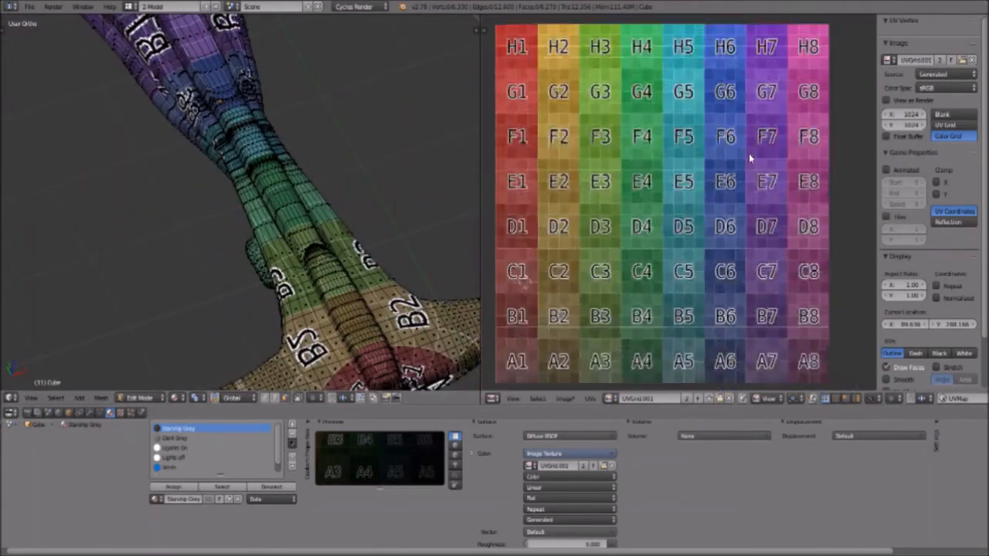
Select the whole visible hull mesh to display its UV layout over the full color grid.
scroll(701, 162, "down", 1)
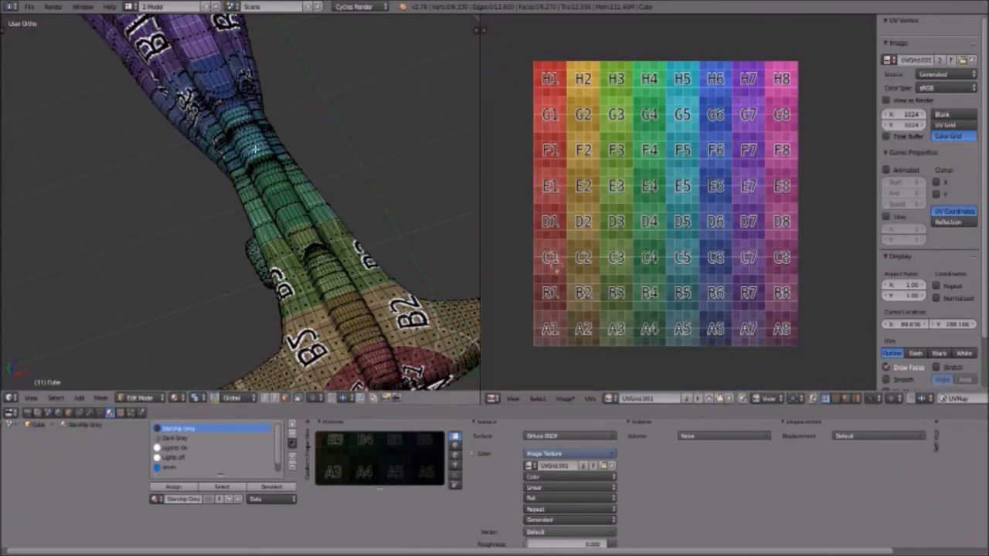
middle_click_drag(255, 265, 282, 214)
key("a")
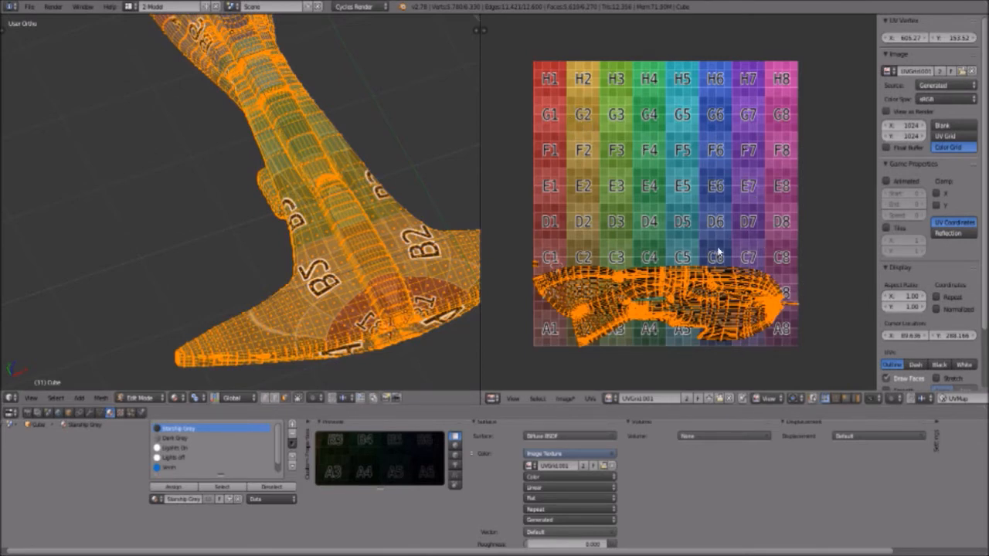
Try the UV Grid generated type under the UV layout for comparison, and return the image to Color Grid.
left_click(945, 136)
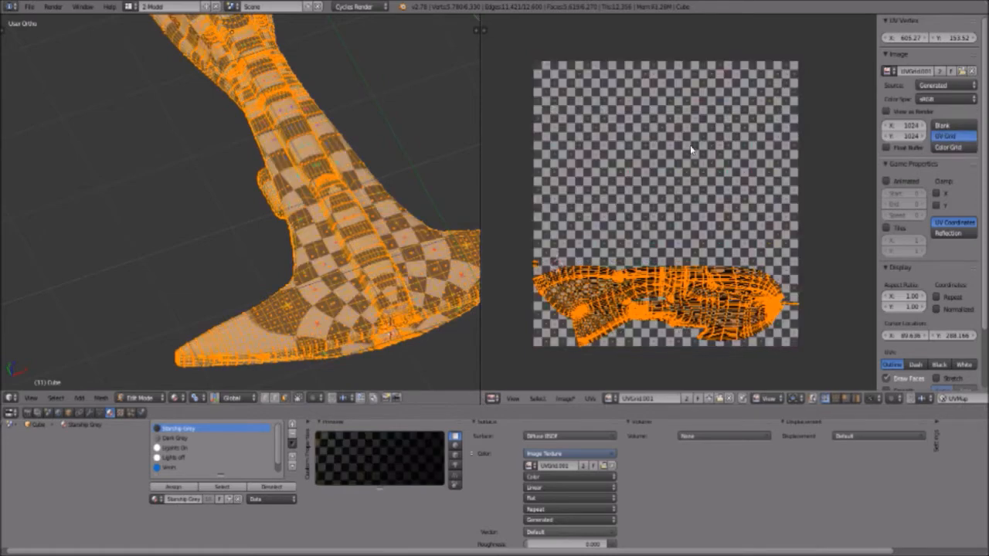
scroll(681, 162, "up", 5)
scroll(681, 162, "down", 5)
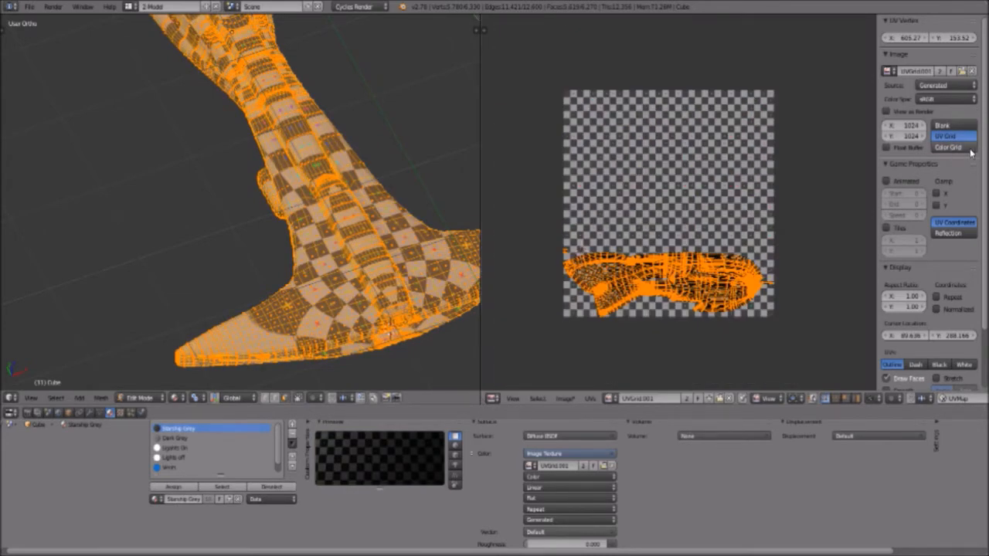
left_click(969, 148)
scroll(598, 190, "up", 3)
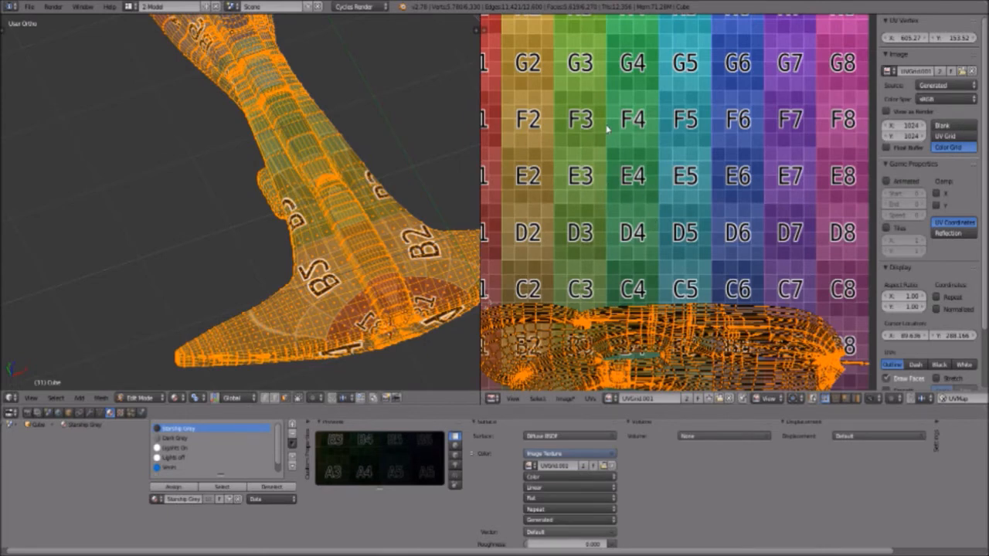
scroll(609, 128, "down", 3)
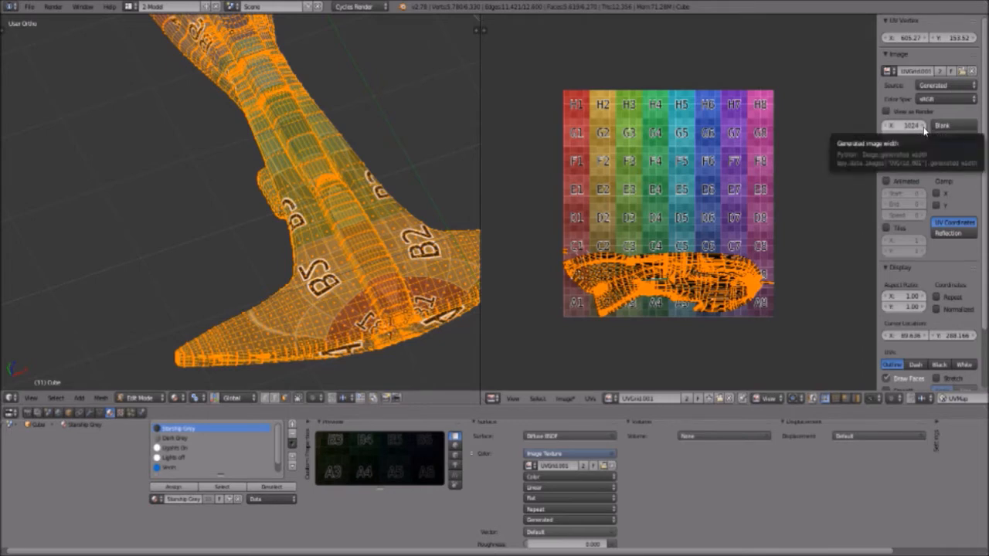
Set the generated image's size to 2048 by 2048 px.
left_click(939, 126)
type("2")
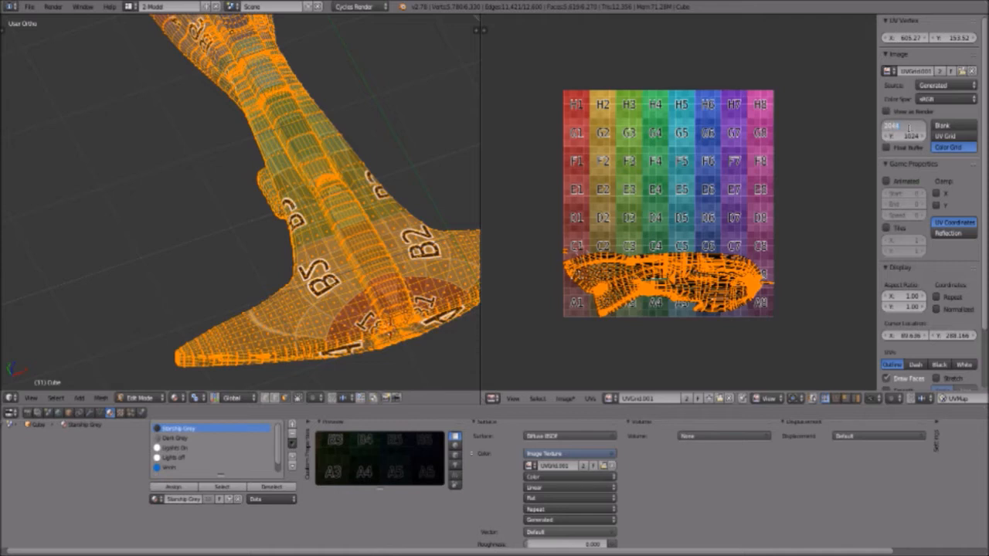
type("048")
key("Return")
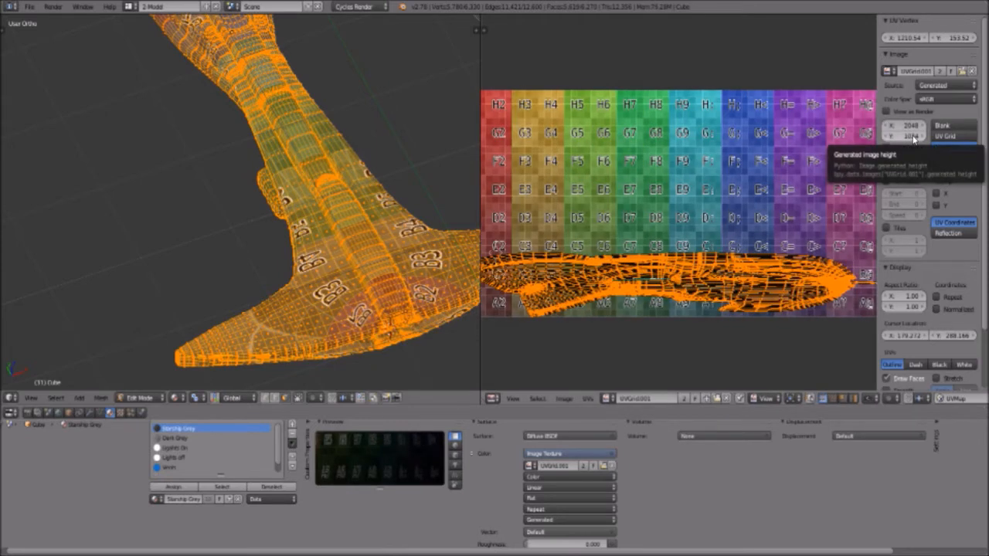
left_click(914, 137)
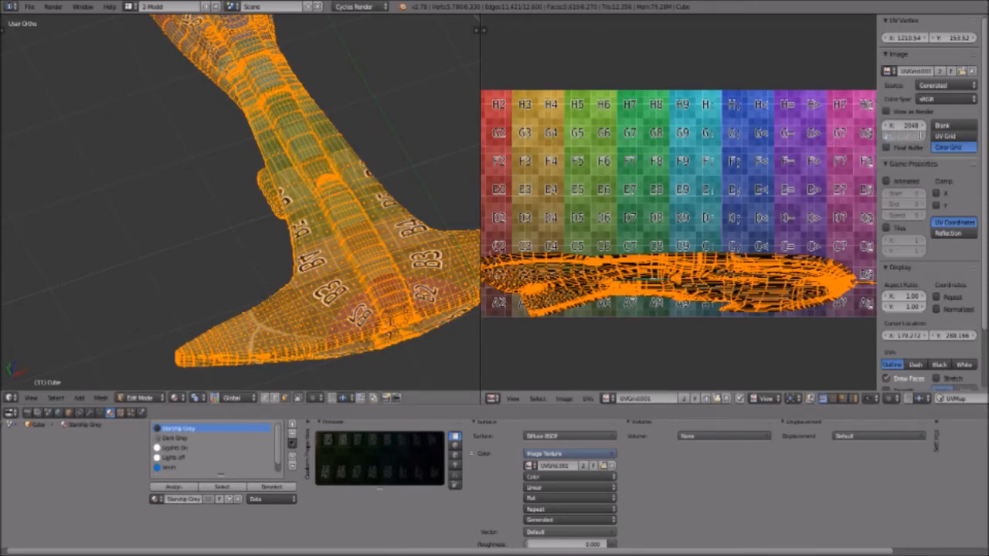
type("2048")
key("Return")
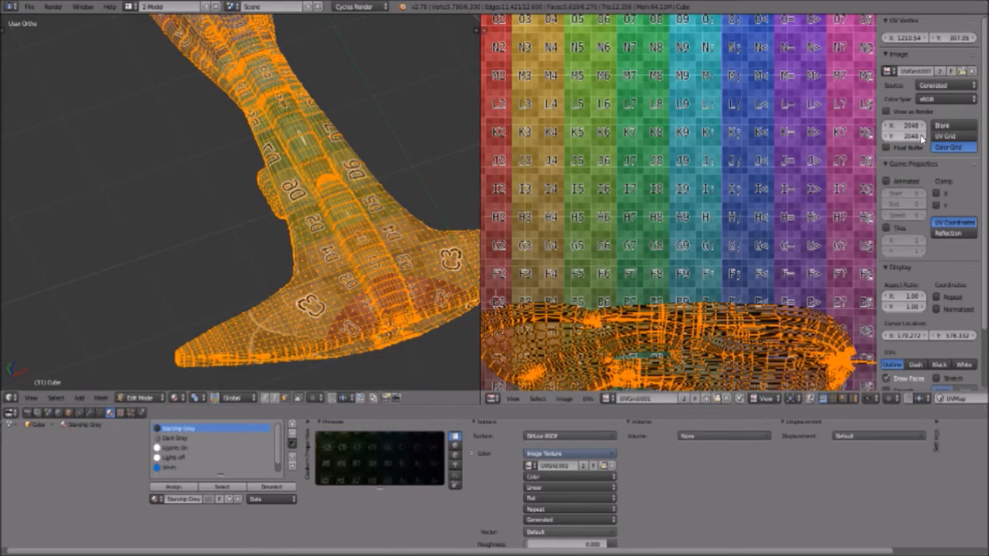
Examine the denser color grid's labelled tiles up close, across the image and behind the hull's UV layout.
scroll(672, 143, "down", 2)
scroll(680, 151, "up", 5)
scroll(686, 155, "down", 4)
scroll(695, 170, "up", 4)
scroll(771, 319, "down", 4)
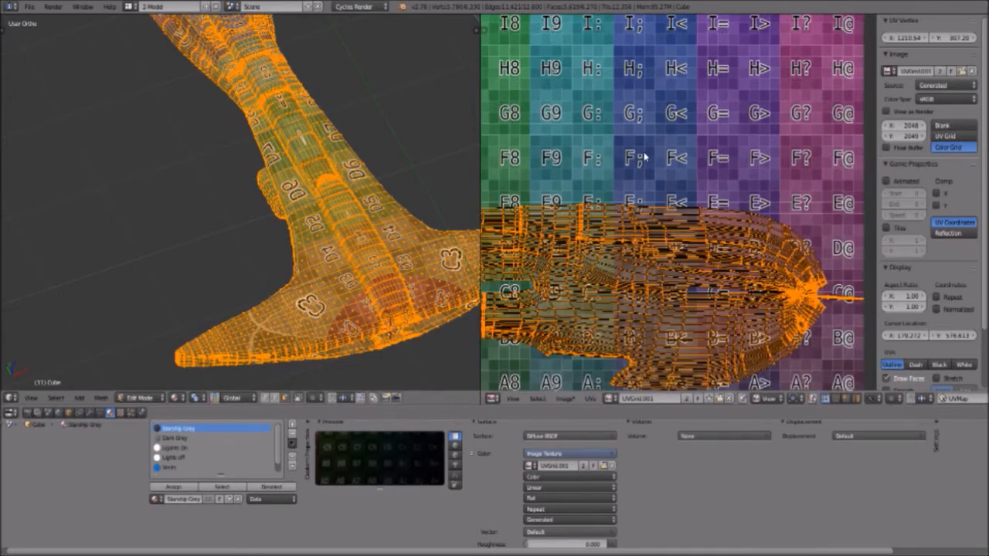
scroll(652, 228, "up", 4)
middle_click_drag(583, 274, 775, 256)
middle_click_drag(659, 107, 634, 311)
middle_click_drag(657, 160, 646, 332)
middle_click_drag(670, 200, 651, 332)
middle_click_drag(700, 312, 694, 203)
Inspect how the hull's UV island sits on the lowest rows of grid tiles, close up and as a whole.
scroll(705, 294, "down", 3)
middle_click_drag(746, 344, 733, 221)
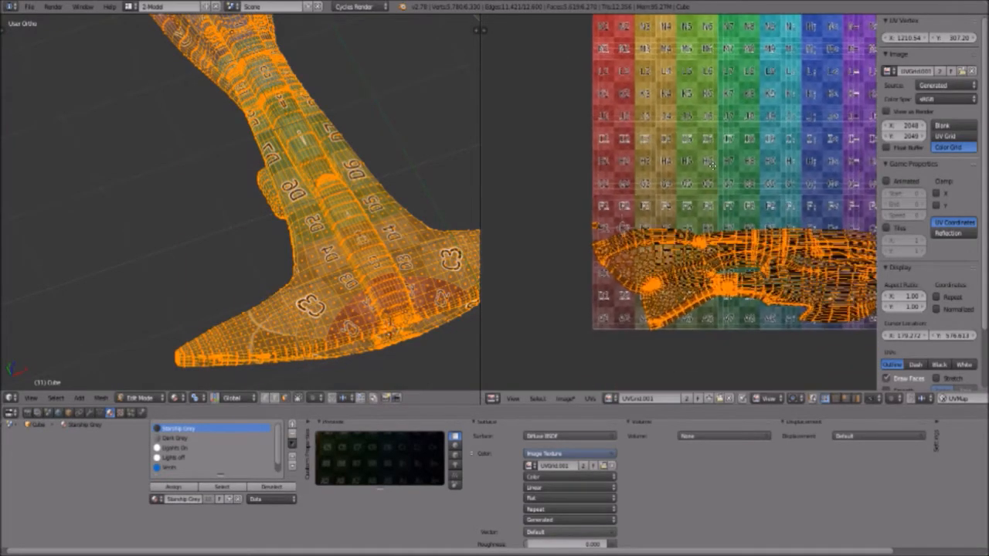
scroll(696, 306, "up", 3)
middle_click_drag(696, 306, 710, 208)
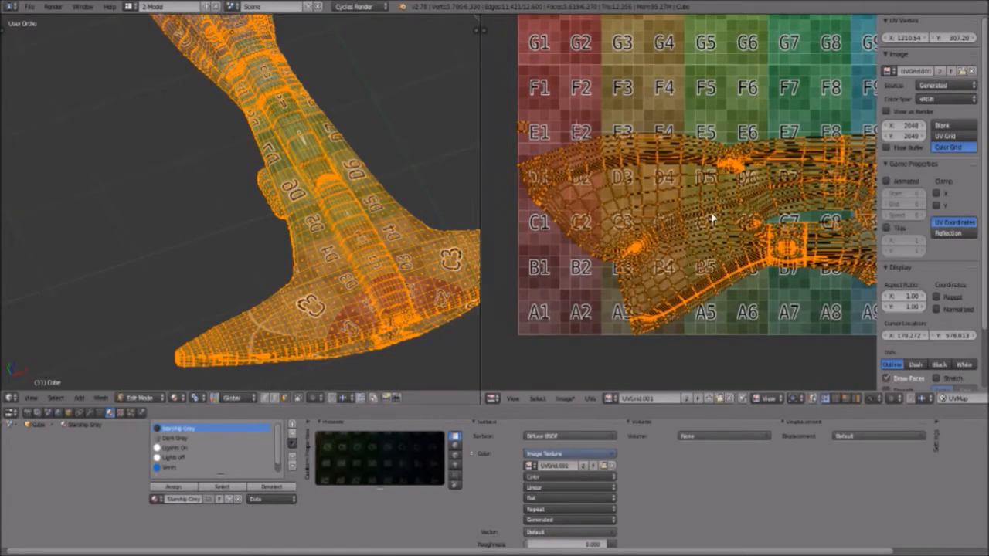
scroll(712, 214, "down", 5)
scroll(728, 254, "up", 4)
scroll(720, 230, "down", 3)
scroll(721, 230, "up", 3)
scroll(654, 229, "down", 2)
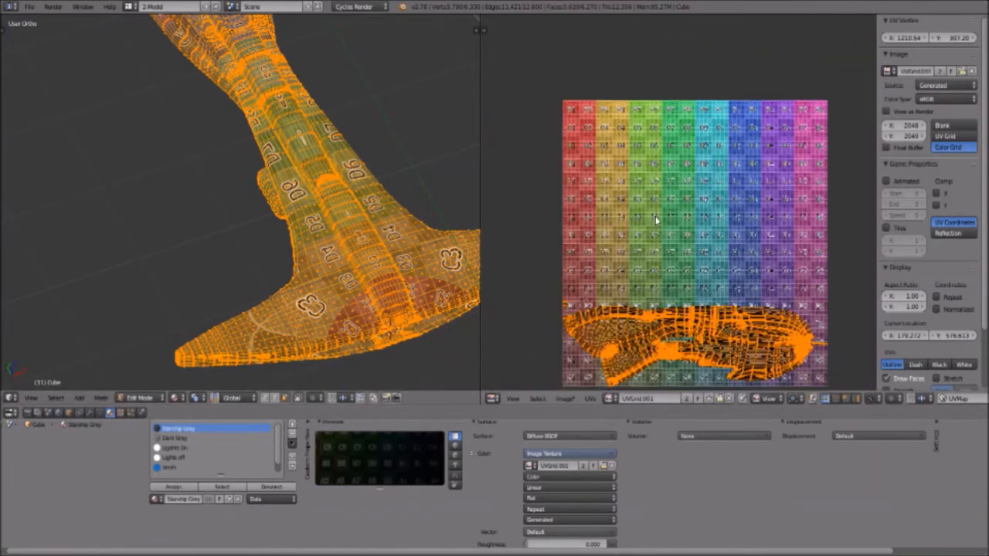
scroll(776, 216, "up", 1)
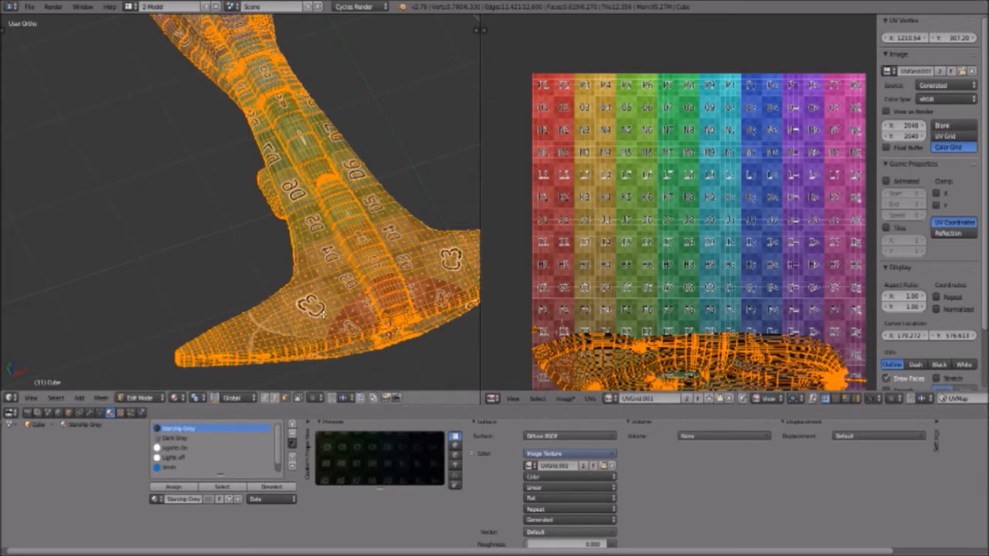
Clear the mesh selection and examine the color grid near the tip of the hull's wide flared end for stretching.
scroll(393, 158, "down", 2)
key("a")
middle_click_drag(212, 245, 224, 175)
scroll(314, 267, "up", 3)
scroll(225, 174, "up", 4)
middle_click_drag(308, 266, 183, 197, "shift")
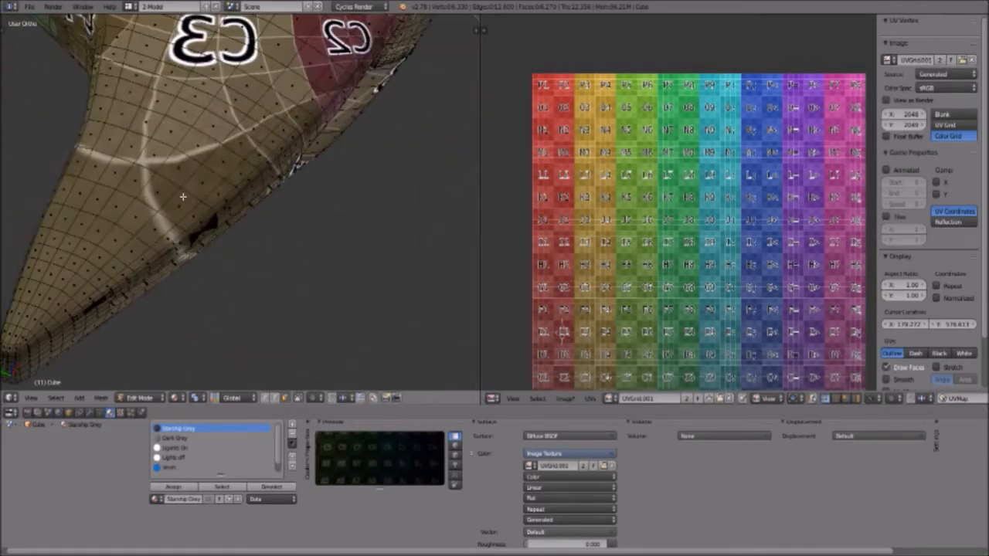
middle_click_drag(176, 112, 167, 104)
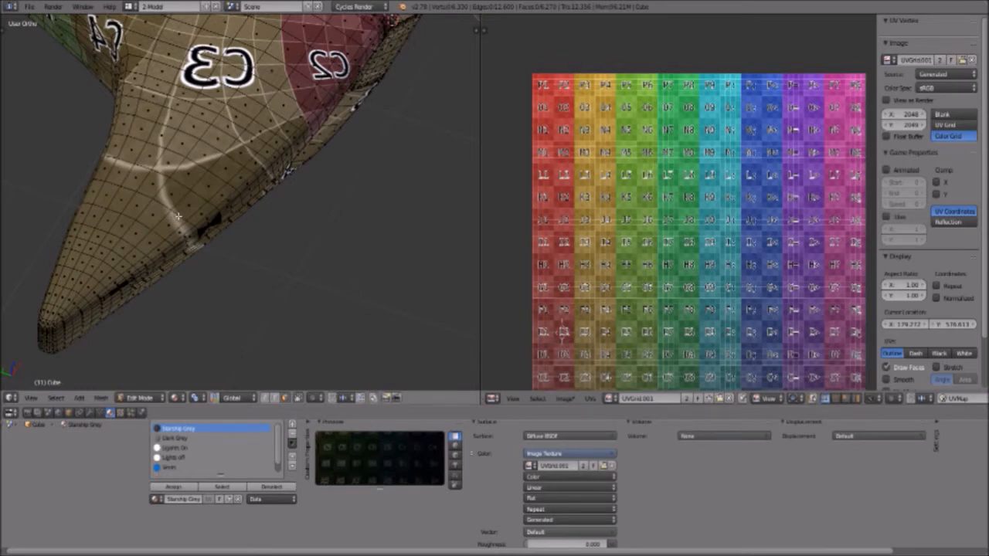
Examine the color grid across the hull's flared end and along its outer edge, close up and from farther away.
scroll(174, 225, "down", 2)
middle_click_drag(211, 256, 165, 102)
scroll(165, 102, "down", 5)
scroll(312, 240, "up", 5)
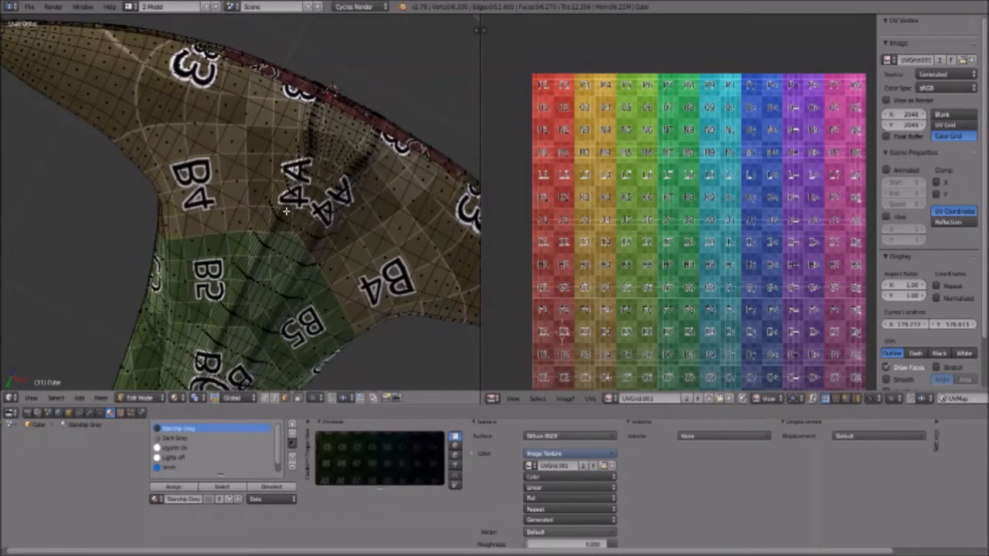
scroll(290, 138, "down", 6)
middle_click_drag(195, 233, 214, 245)
scroll(262, 231, "up", 4)
scroll(261, 223, "down", 4)
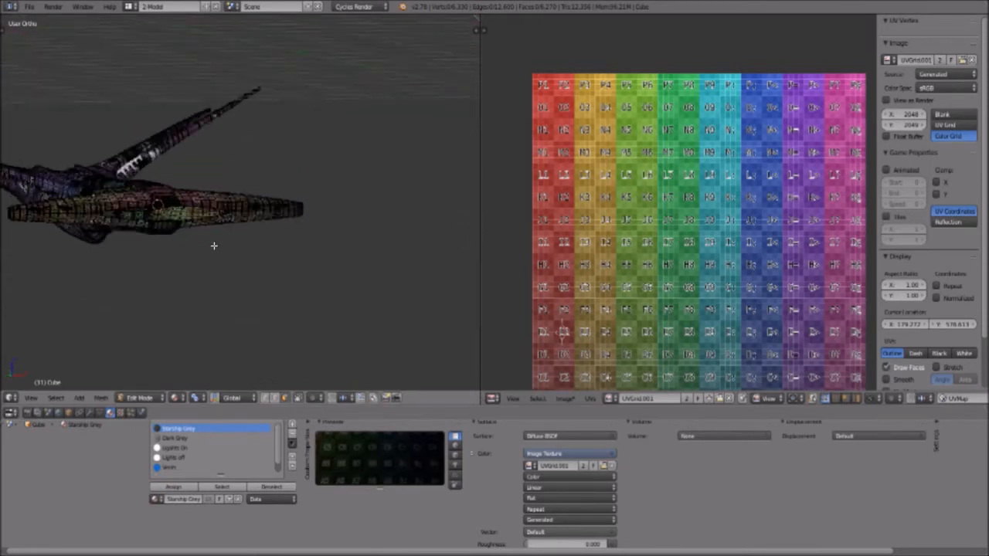
Inspect the bow-tie-shaped detail on the hull's tapered side and the grid lines around it.
scroll(214, 246, "up", 5)
middle_click_drag(128, 246, 394, 212, "shift")
scroll(397, 212, "up", 4)
middle_click_drag(106, 184, 266, 201, "shift")
scroll(266, 201, "up", 5)
scroll(267, 201, "down", 5)
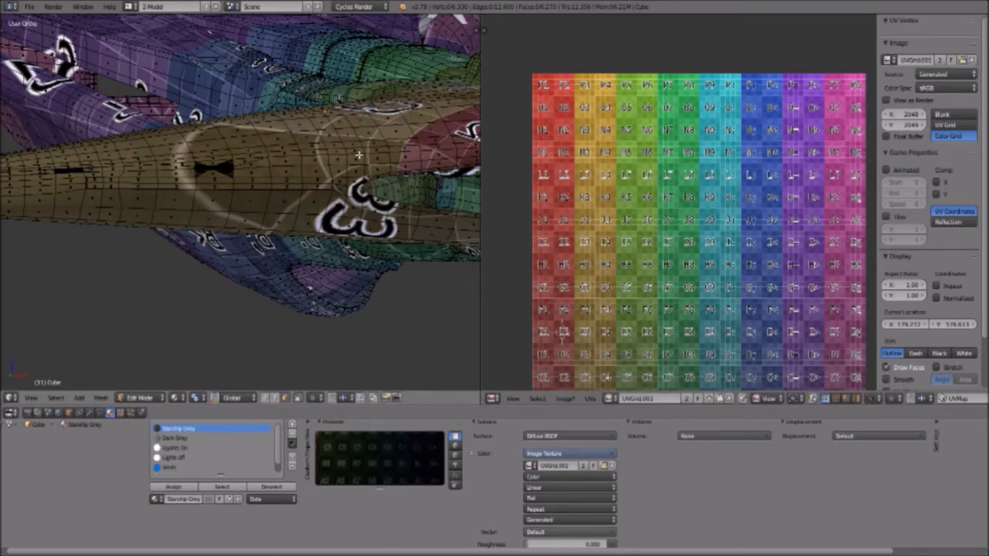
scroll(255, 189, "up", 4)
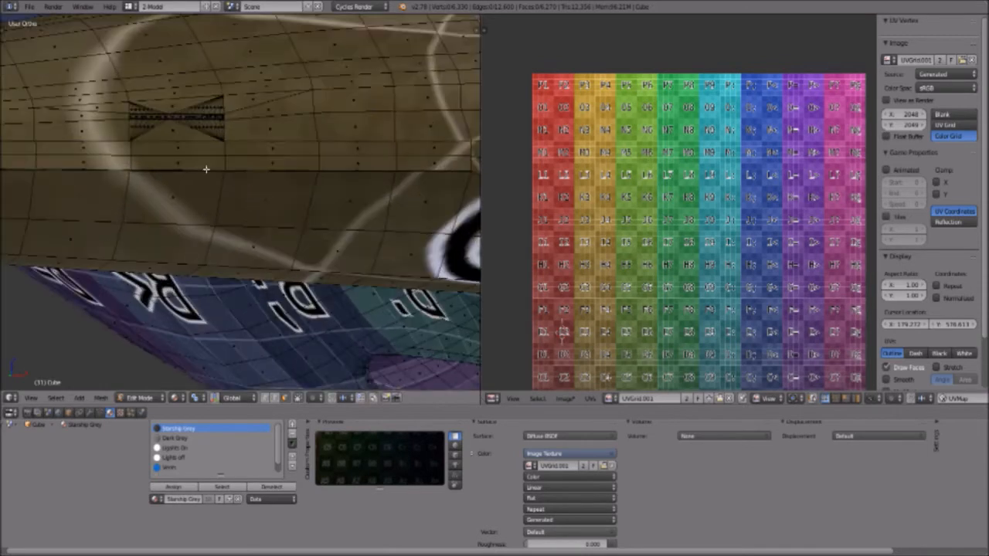
middle_click_drag(126, 181, 236, 211, "shift")
scroll(219, 229, "up", 4)
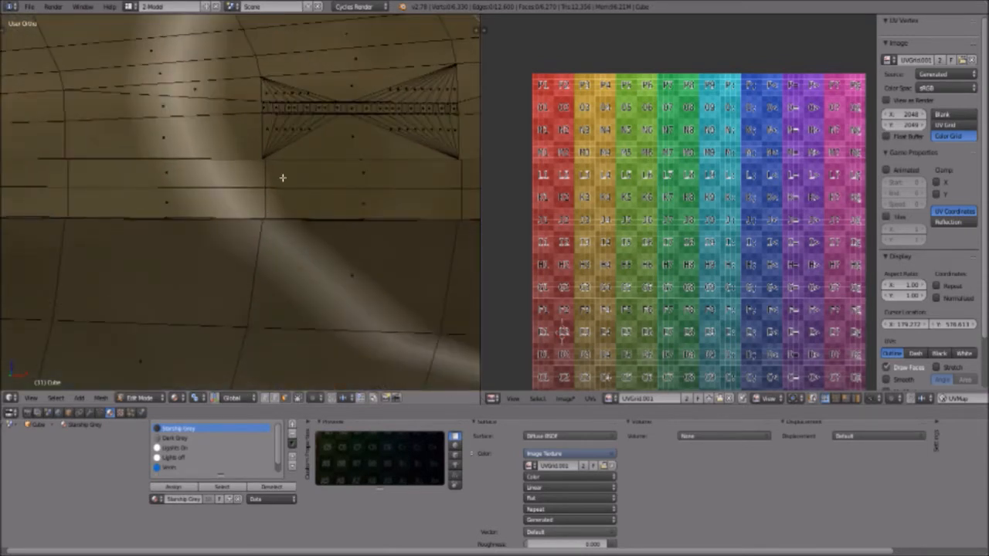
Inspect the long narrow recess below the bow-tie-shaped detail from end to end for texture distortion.
scroll(306, 182, "down", 9)
middle_click_drag(391, 215, 93, 202, "shift")
middle_click_drag(328, 202, 83, 193, "shift")
scroll(234, 187, "up", 5)
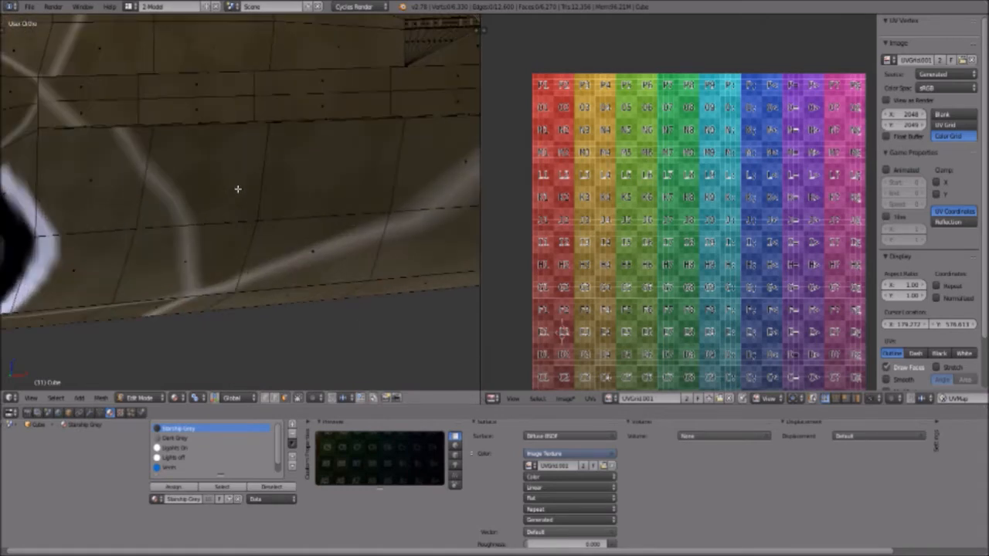
scroll(281, 91, "down", 2)
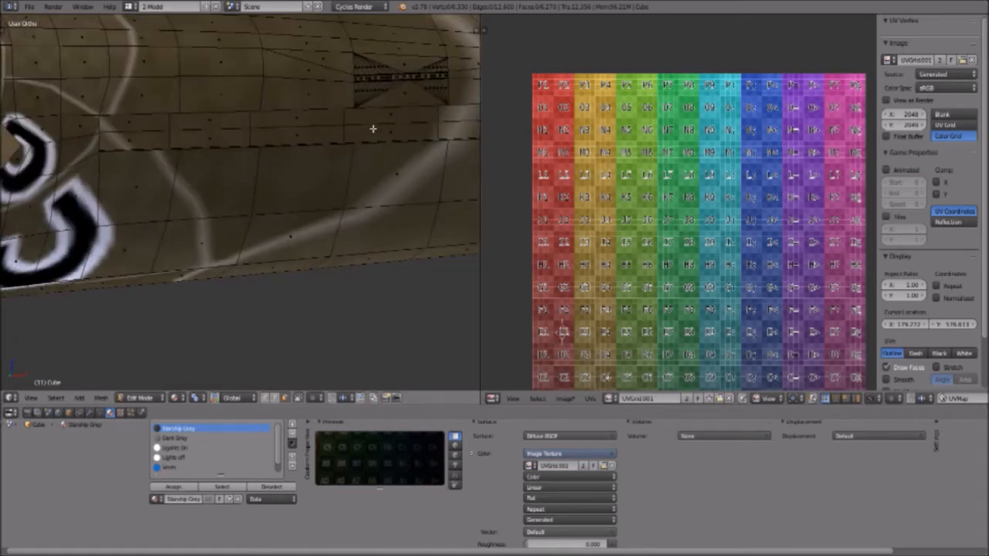
middle_click_drag(385, 126, 196, 144, "shift")
scroll(216, 143, "down", 2)
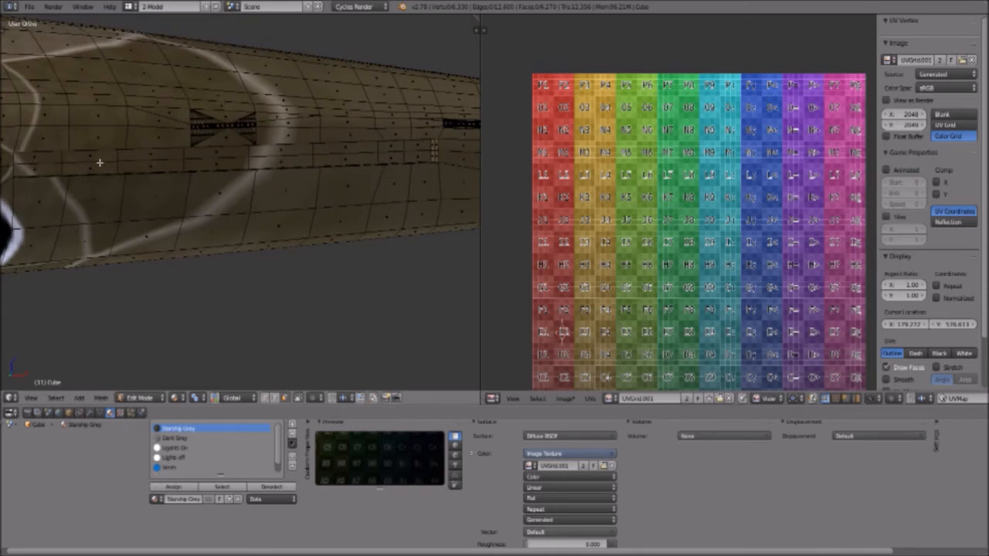
scroll(420, 152, "up", 1)
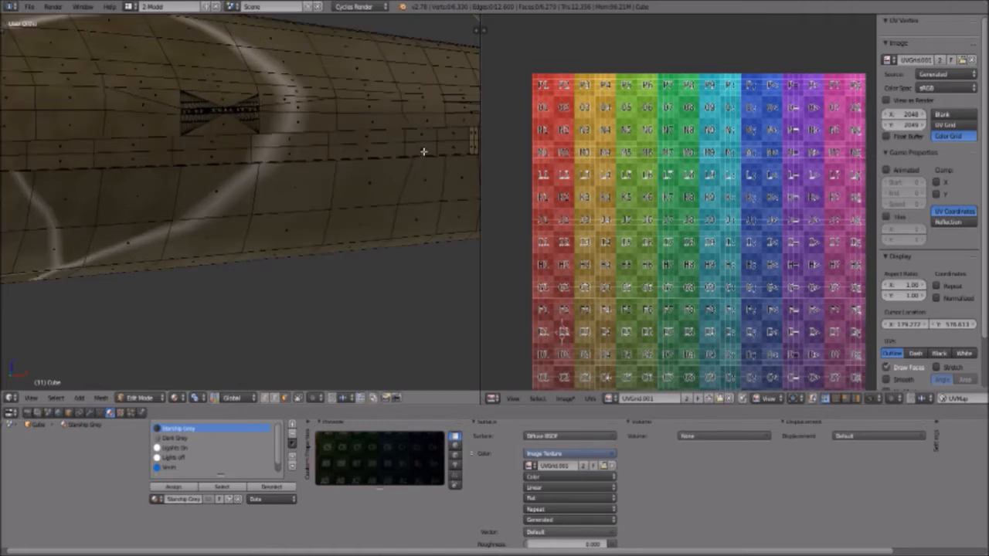
middle_click_drag(422, 152, 316, 164, "shift")
scroll(316, 164, "up", 4)
scroll(338, 181, "down", 3)
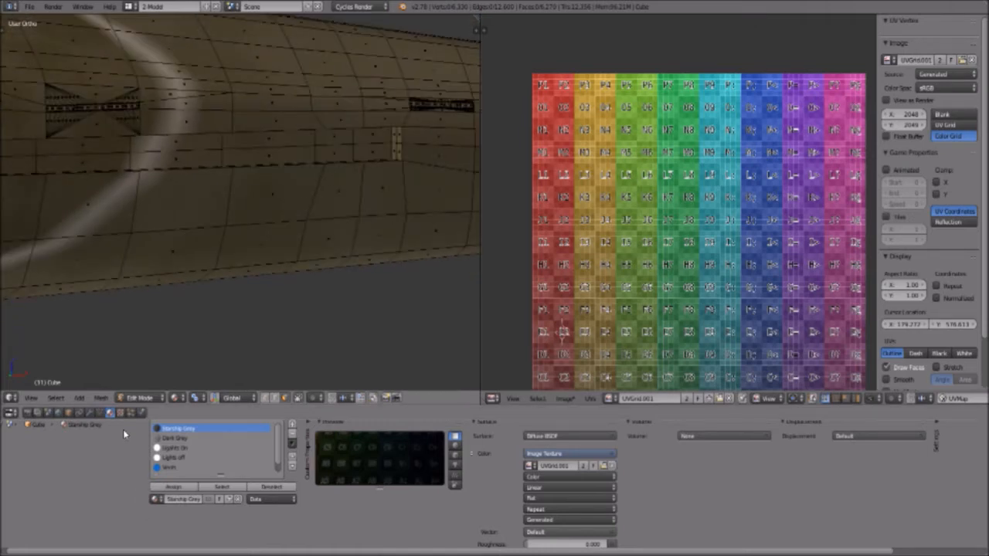
Show the mesh data properties and examine the long recess's end near the hull tip up close.
left_click(100, 414)
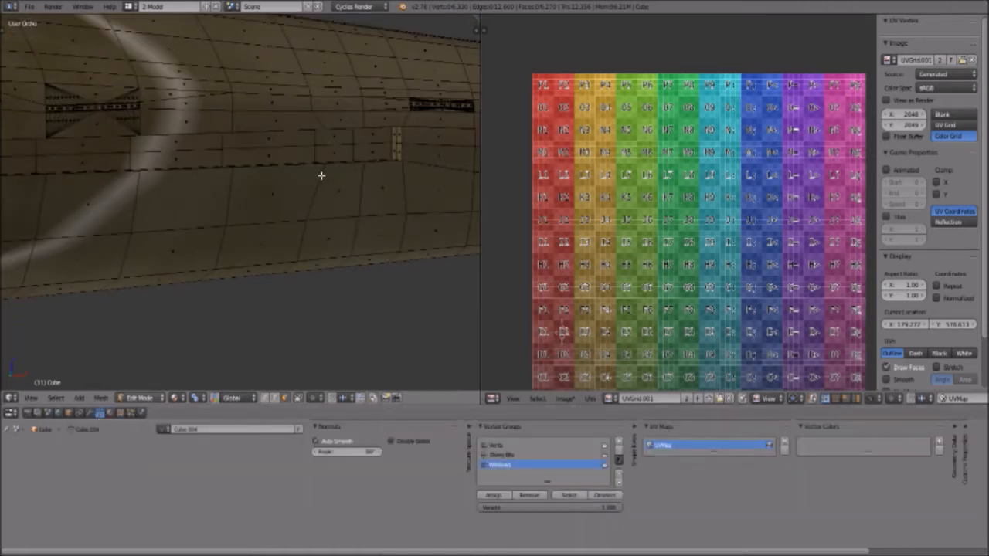
scroll(364, 163, "up", 2)
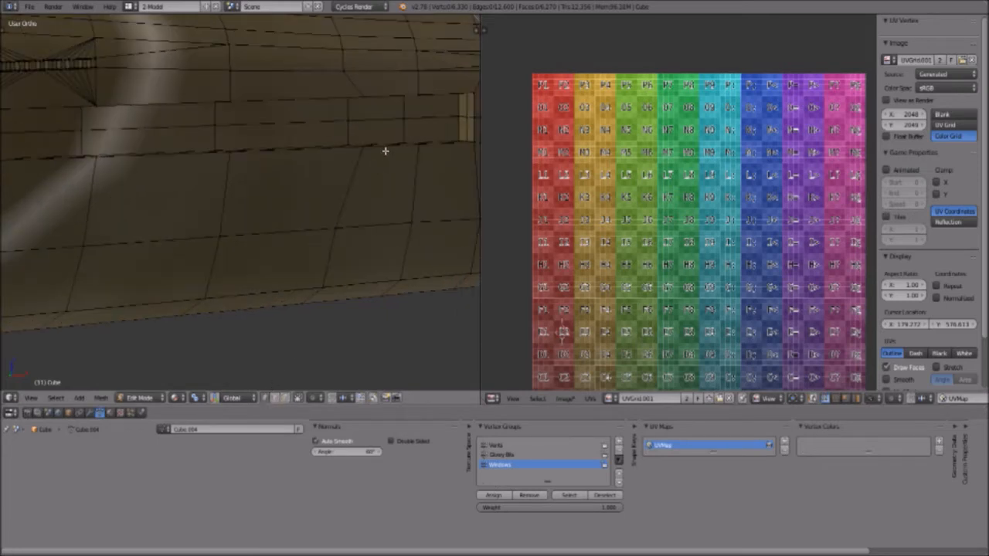
left_click(297, 400)
middle_click_drag(374, 200, 336, 247, "shift")
left_click(296, 398)
middle_click_drag(412, 105, 316, 258, "shift")
middle_click_drag(366, 116, 358, 285, "shift")
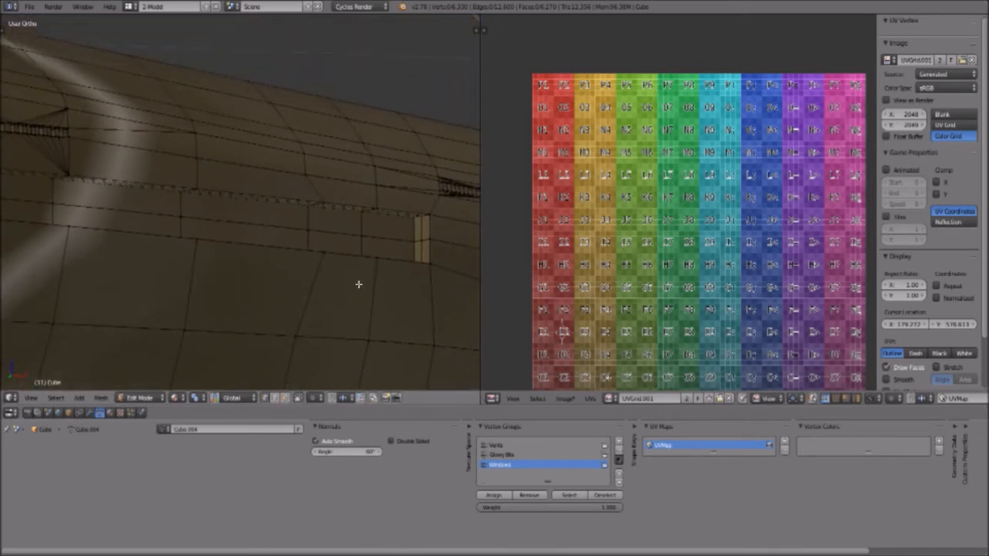
scroll(421, 230, "up", 2)
middle_click_drag(421, 230, 223, 151, "shift")
scroll(286, 175, "up", 1)
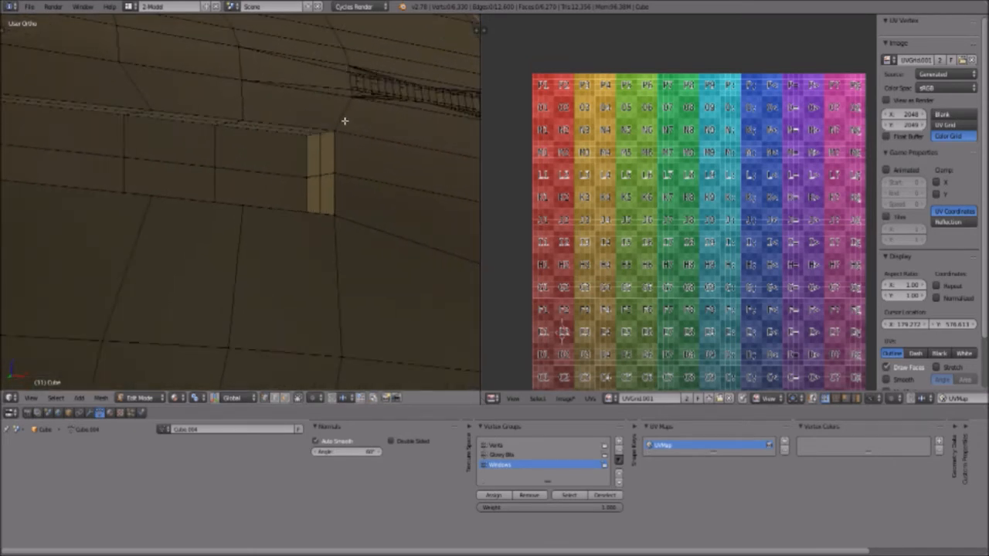
right_click(248, 114, "shift")
middle_click_drag(194, 168, 372, 188, "shift")
scroll(203, 108, "down", 1)
right_click(144, 118, "ctrl")
middle_click_drag(106, 156, 248, 193)
scroll(248, 194, "up", 2)
Select the long recess's upper rim from its tip-side corner, extending down the short edge at the opposite end.
right_click(326, 170)
right_click(259, 170, "ctrl")
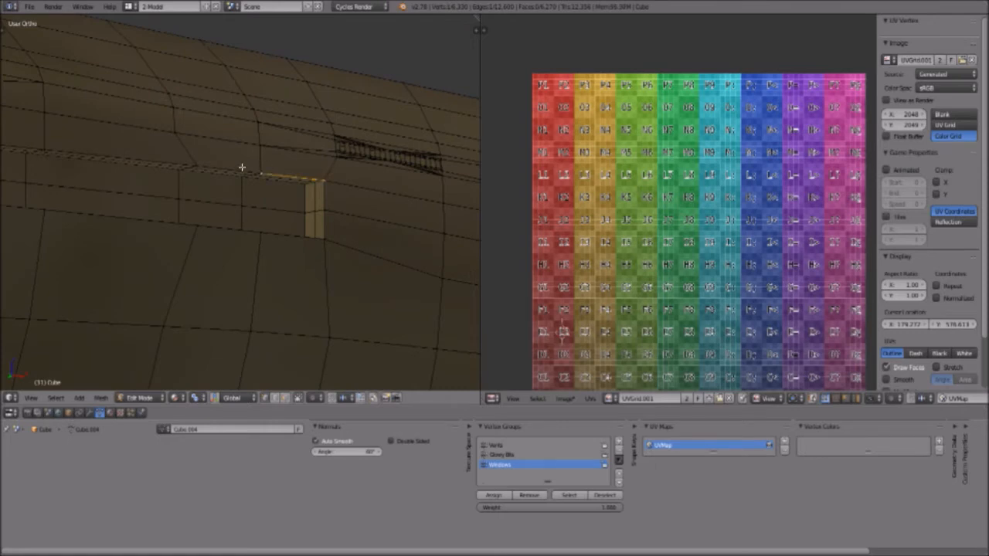
right_click(51, 143, "ctrl")
middle_click_drag(54, 163, 430, 169, "shift")
scroll(364, 173, "down", 3)
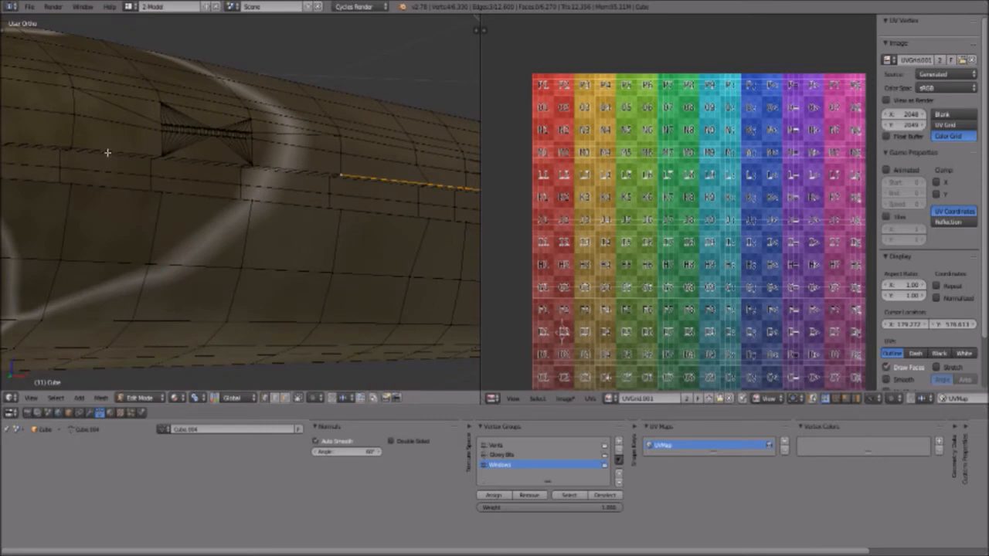
right_click(67, 137, "ctrl")
middle_click_drag(111, 178, 404, 197, "shift")
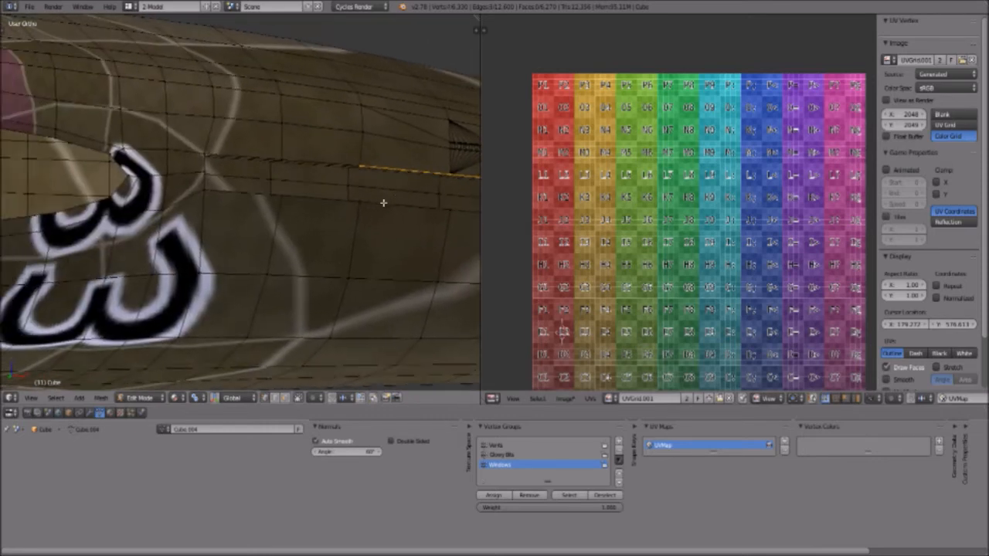
scroll(358, 210, "up", 2)
right_click(187, 121, "ctrl")
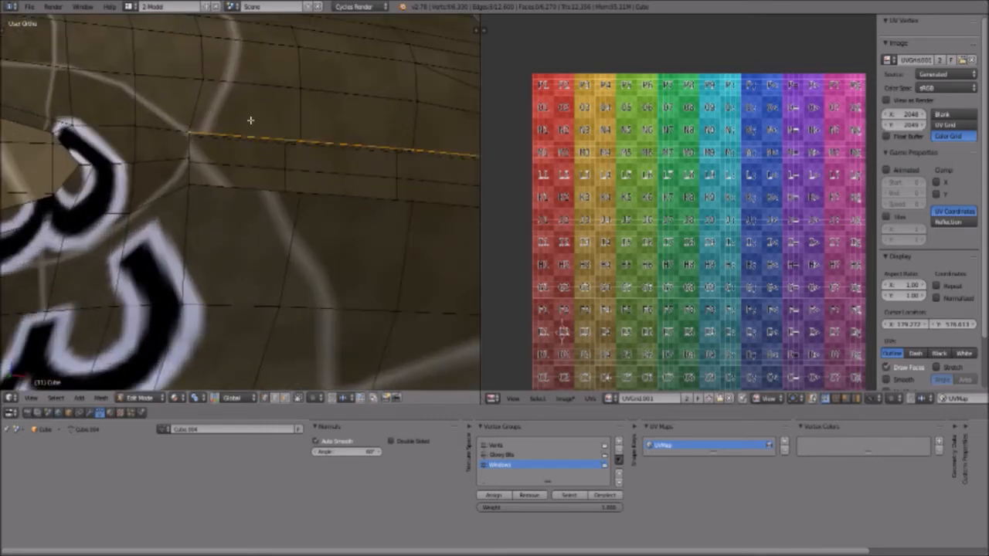
right_click(184, 187, "ctrl")
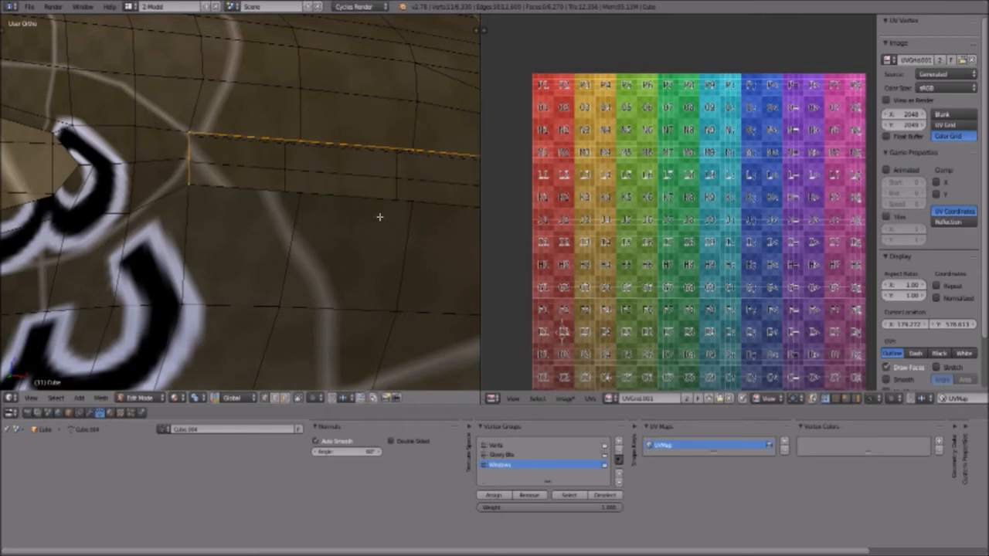
Extend the selection along the recess's lower rim back to the short edge at its tip-side end.
right_click(416, 212, "ctrl")
middle_click_drag(439, 256, 194, 227, "shift")
middle_click_drag(367, 238, 238, 230, "shift")
right_click(390, 201, "ctrl")
middle_click_drag(439, 266, 315, 234)
right_click(299, 189, "ctrl")
right_click(301, 169, "ctrl")
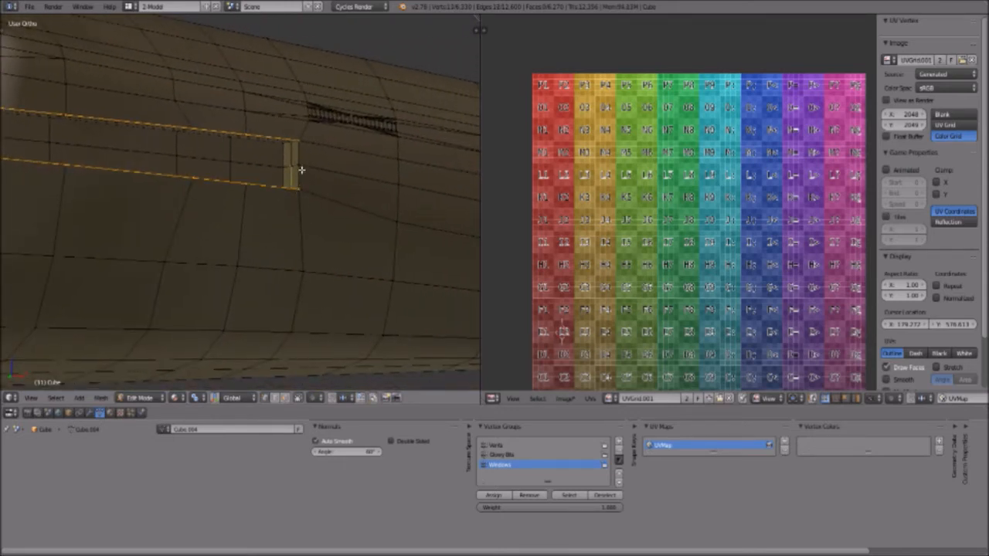
Complete the selected outline at the recess's tip-side end and check the closed edge loop around it.
middle_click_drag(303, 193, 269, 28)
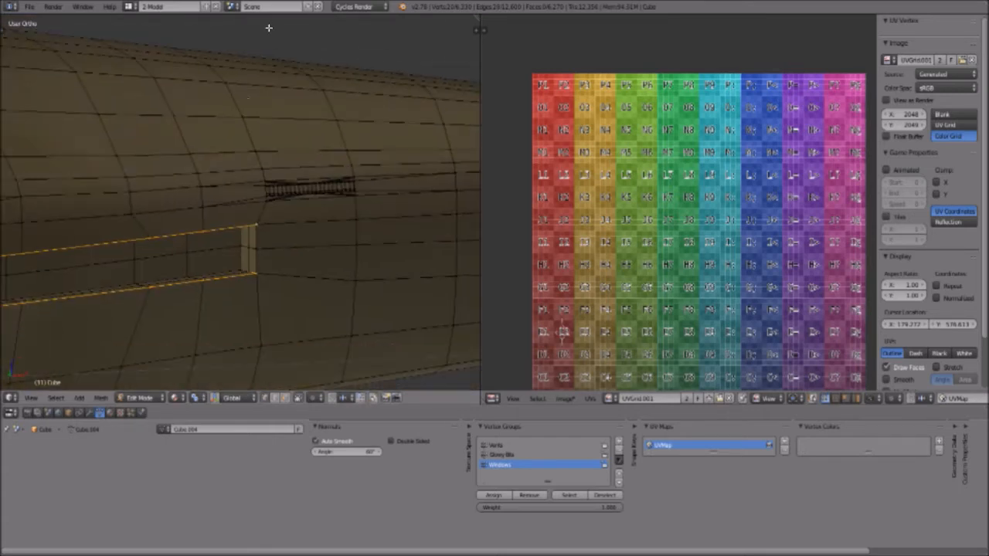
scroll(268, 253, "up", 1)
middle_click_drag(268, 269, 270, 185, "shift")
scroll(269, 227, "up", 5)
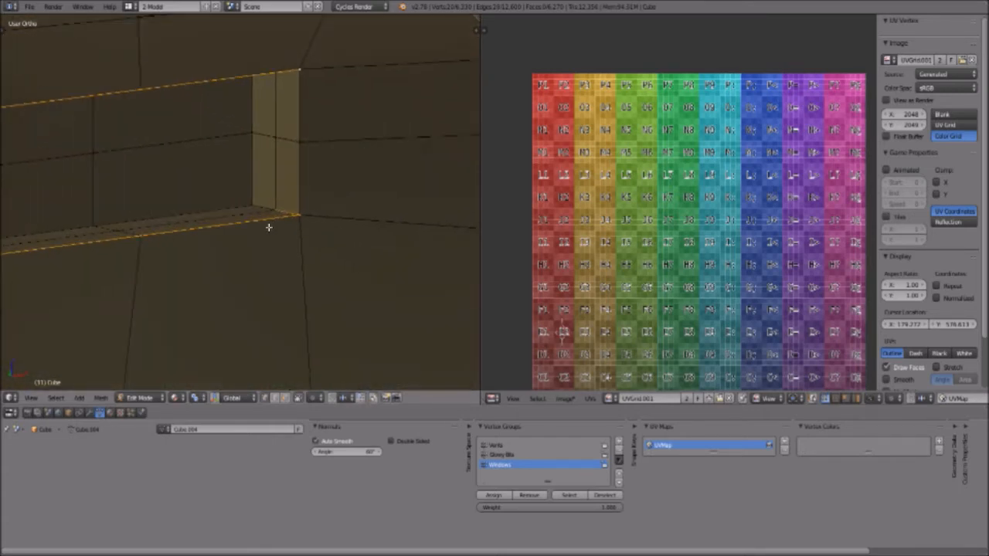
scroll(322, 154, "down", 8)
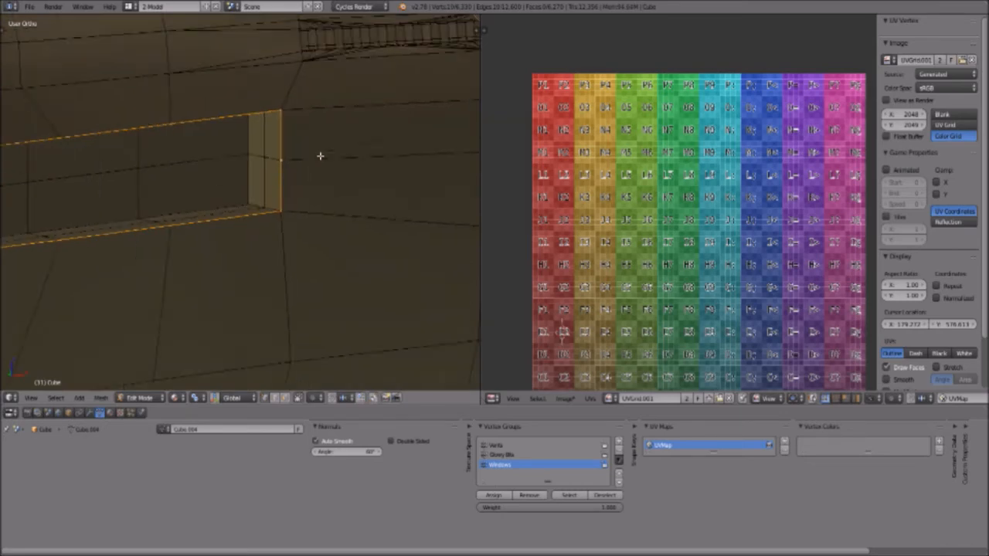
scroll(221, 180, "down", 3)
middle_click_drag(161, 223, 256, 217, "shift")
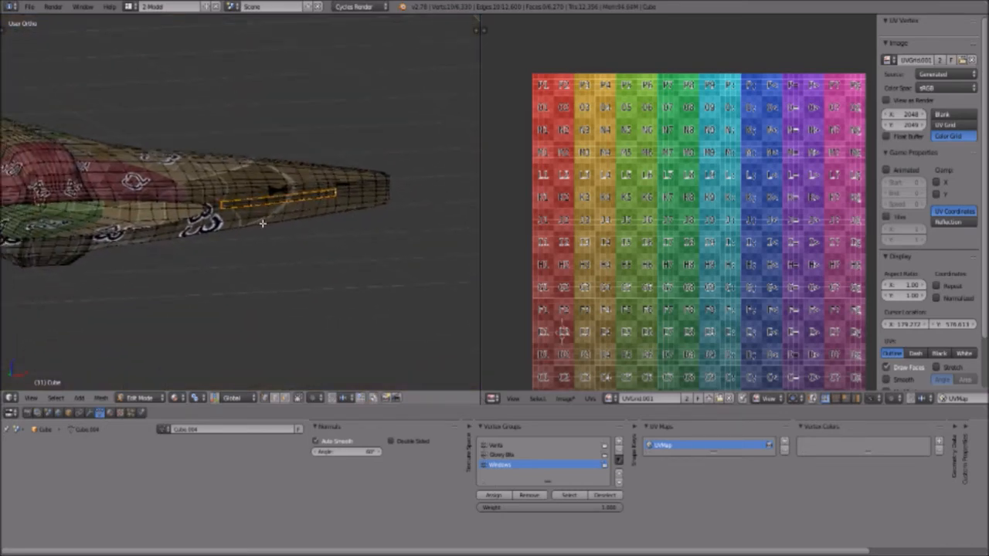
scroll(284, 236, "up", 5)
scroll(407, 220, "down", 3)
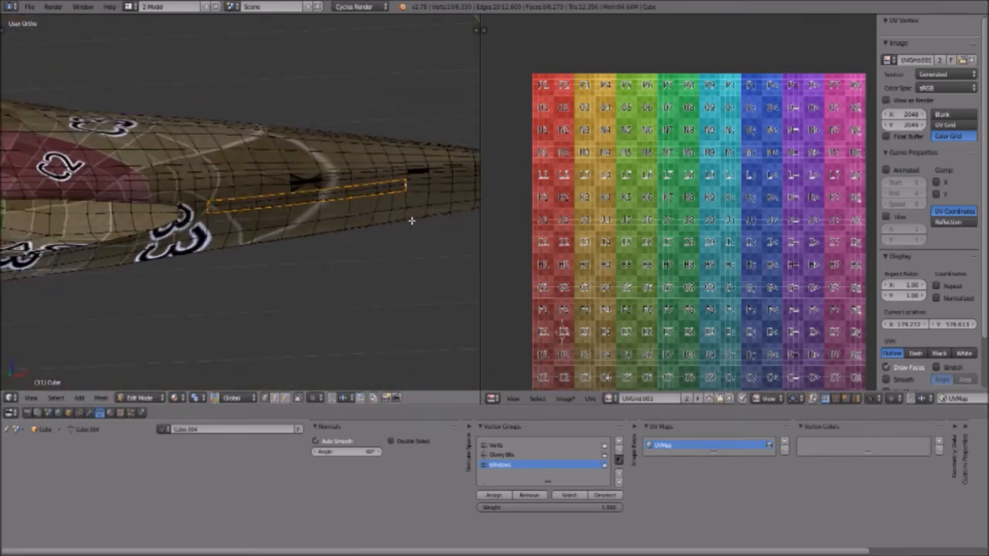
scroll(377, 224, "up", 2)
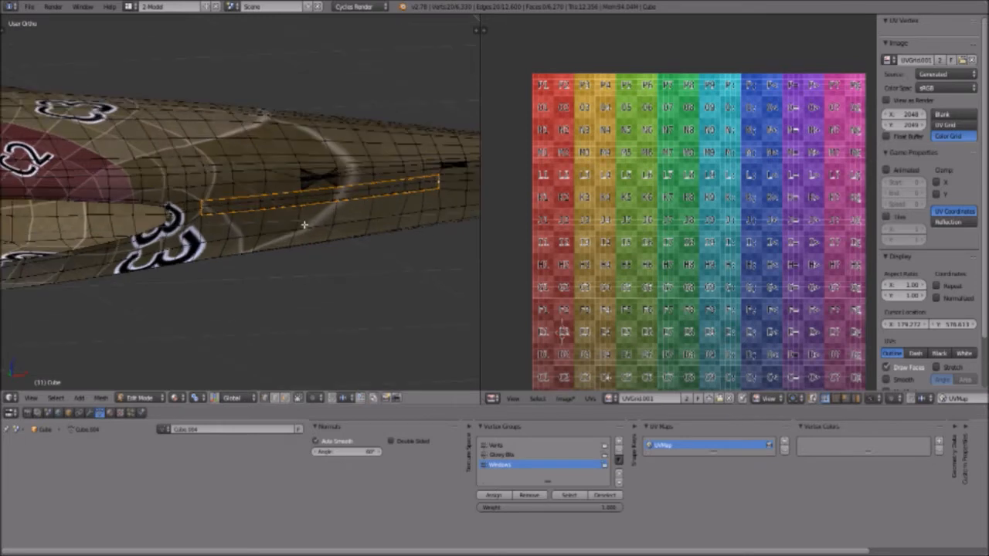
Mark the selected outline around the long recess as a seam.
left_click(101, 397)
mouse_move(121, 249)
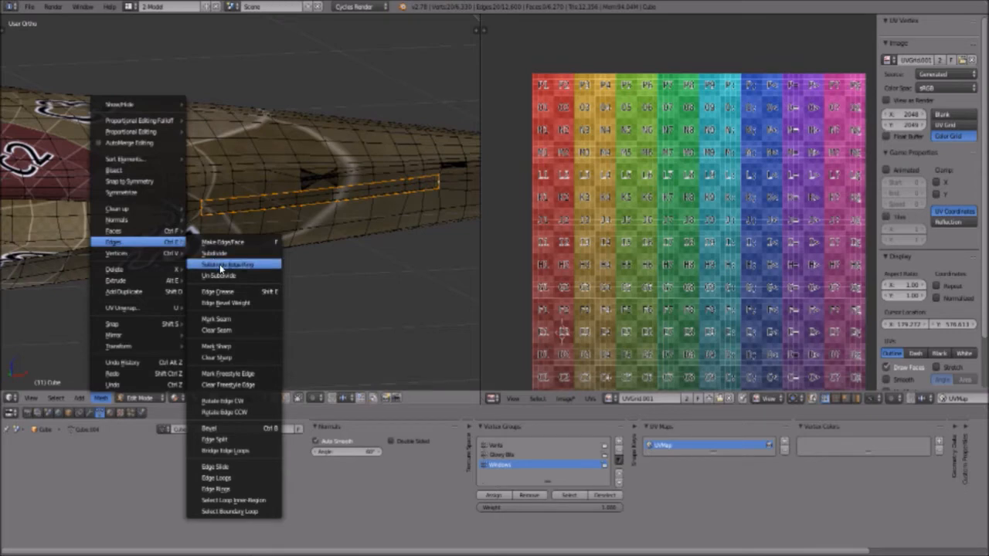
left_click(234, 319)
scroll(278, 248, "up", 2)
scroll(269, 248, "down", 1)
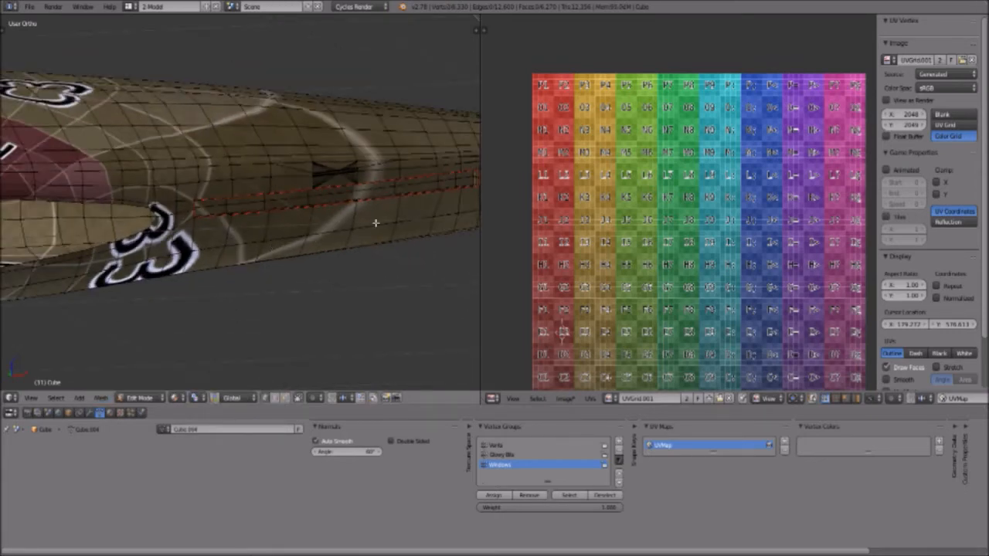
middle_click_drag(375, 223, 289, 220, "shift")
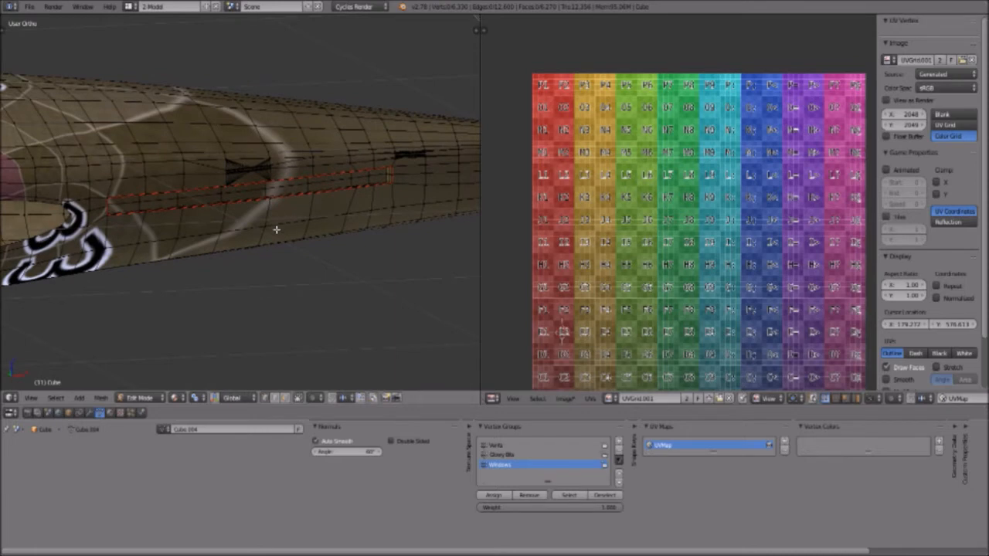
Select the visible hull mesh, unwrap it again, and inspect the recess's separate island in the UV layout.
key("a")
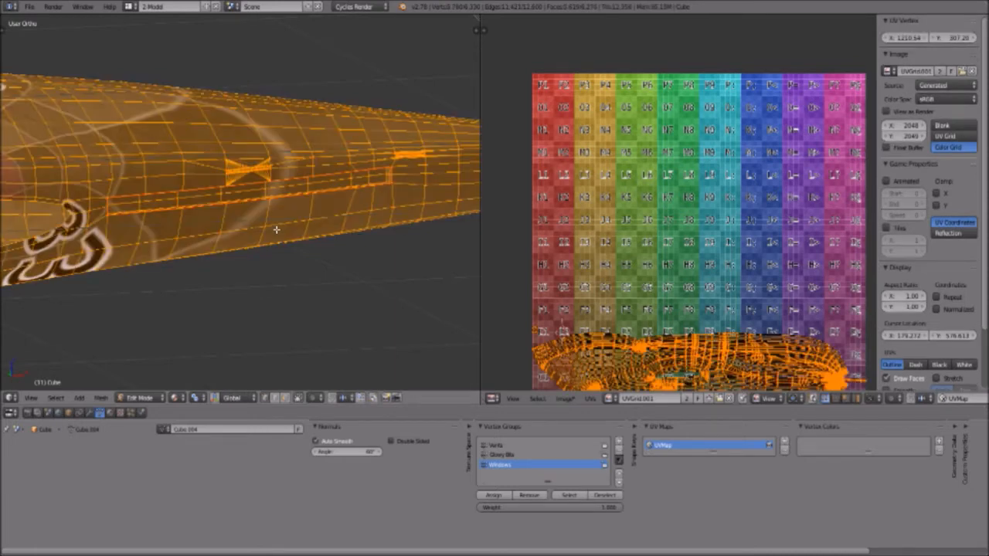
key("u")
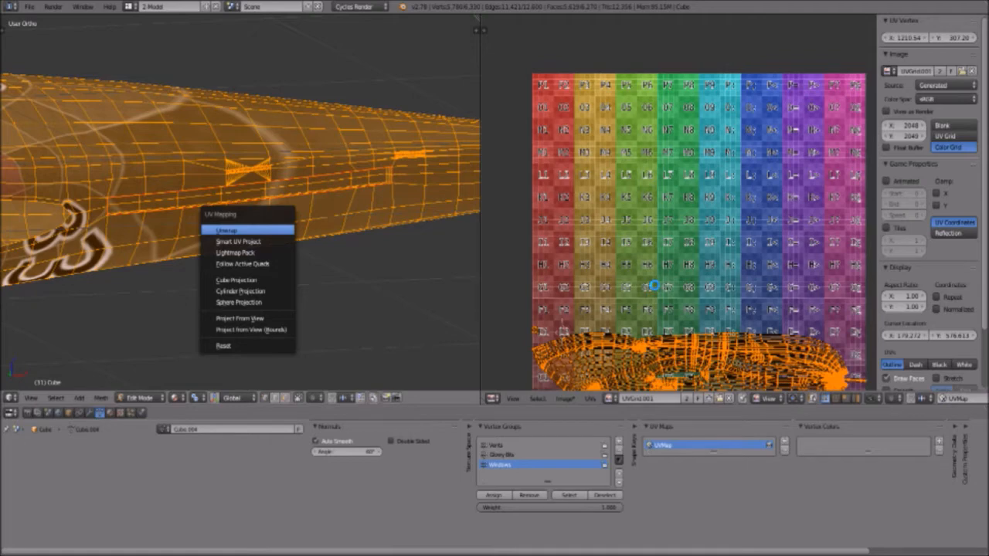
left_click(226, 230)
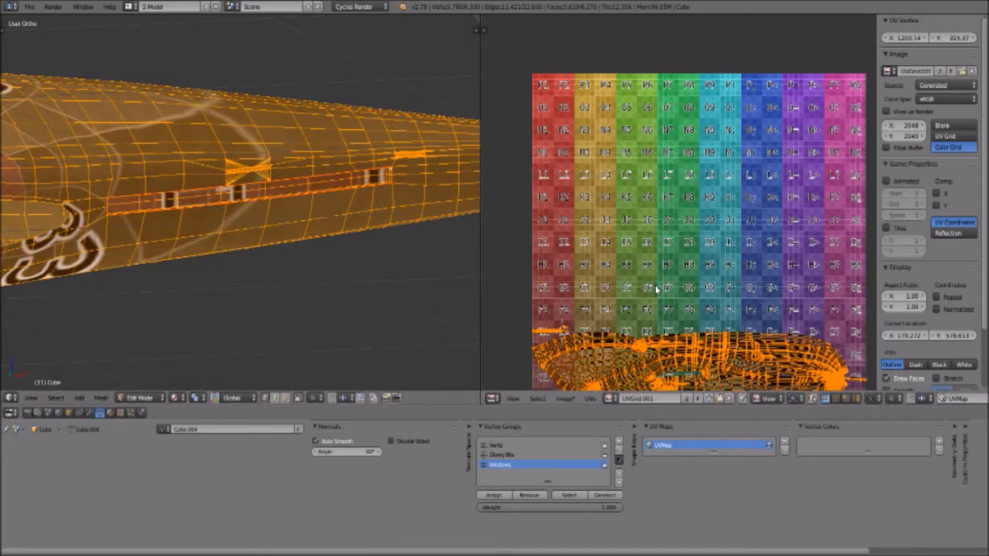
scroll(655, 289, "up", 4)
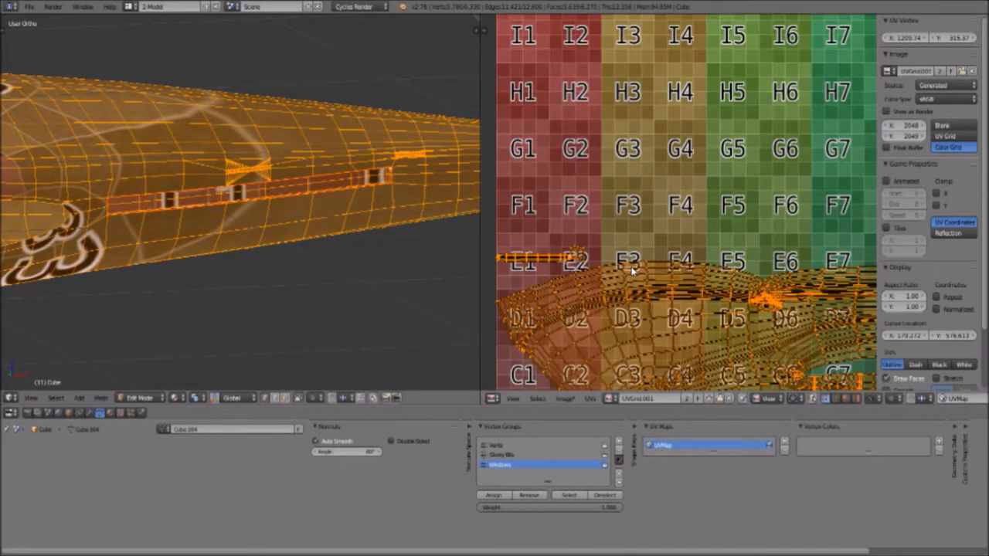
scroll(669, 255, "up", 5)
scroll(656, 270, "up", 2)
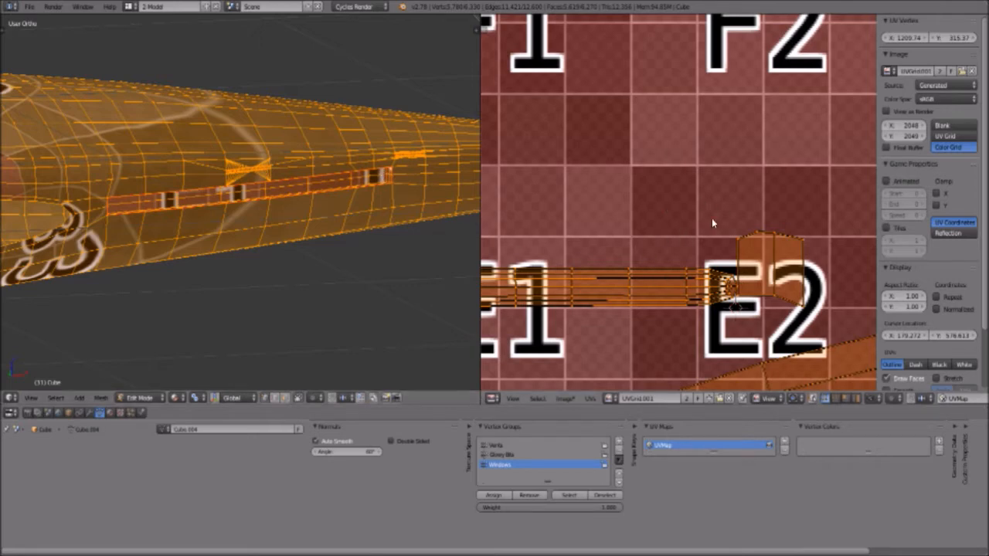
Clear the mesh selection and move a single vertex within the seamed recess.
scroll(267, 197, "up", 3)
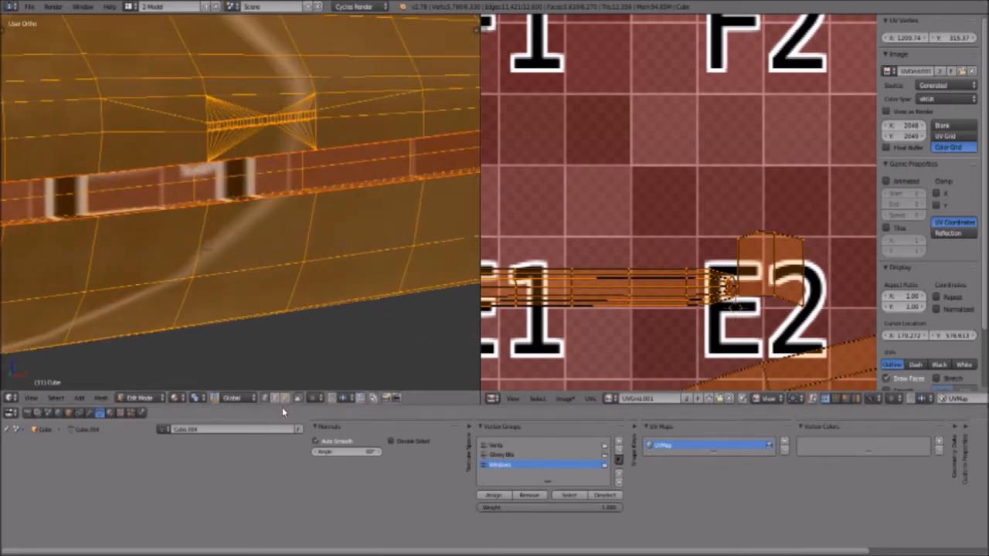
key("a")
key("g")
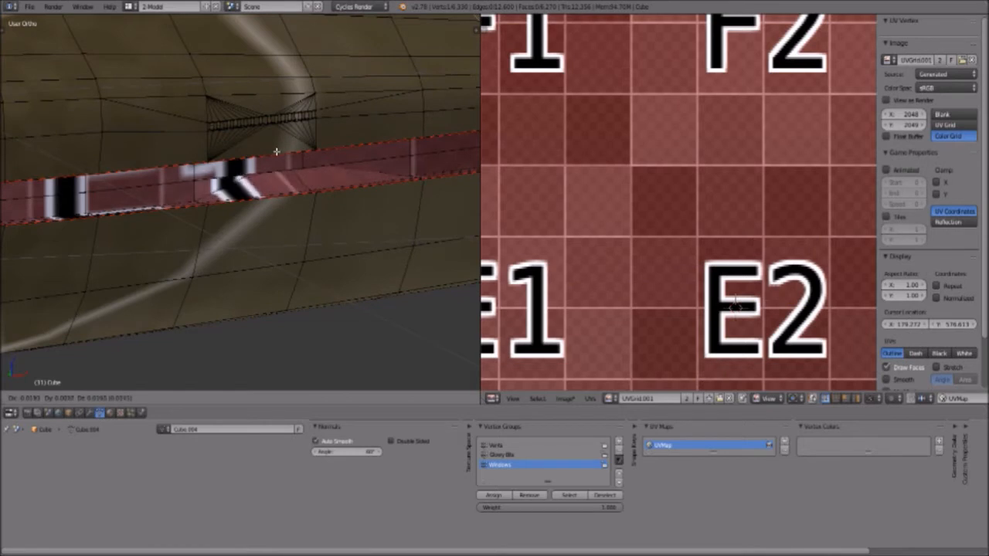
right_click(233, 160)
scroll(318, 219, "up", 2)
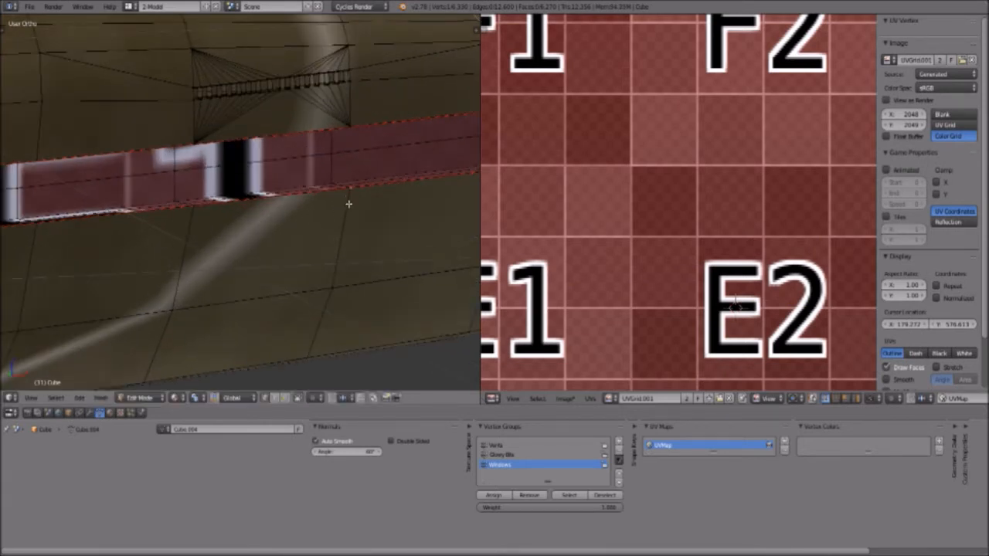
key("g")
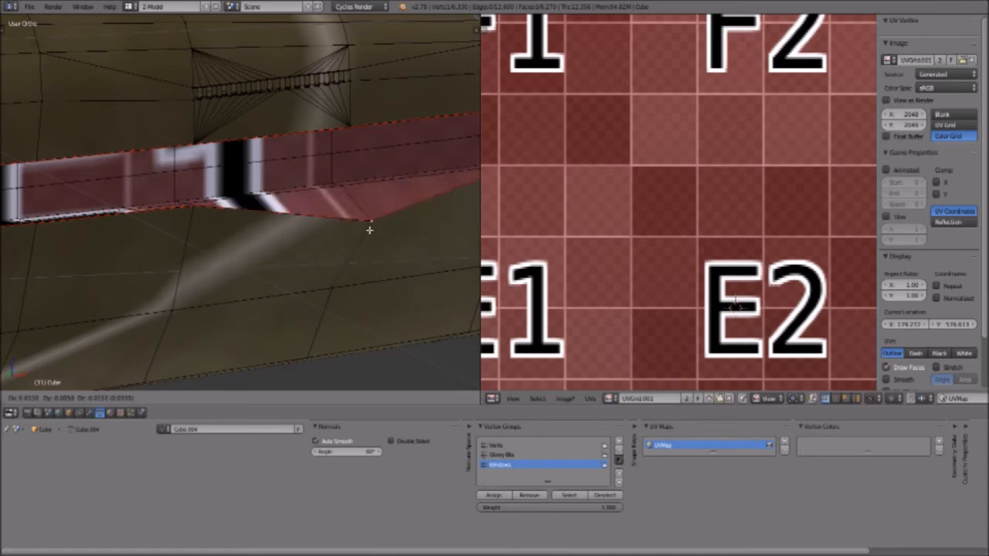
right_click(369, 233)
Select the whole mesh to show its UVs, then select only the narrow strip's UV island across E1 and E2.
scroll(672, 281, "down", 3)
key("a")
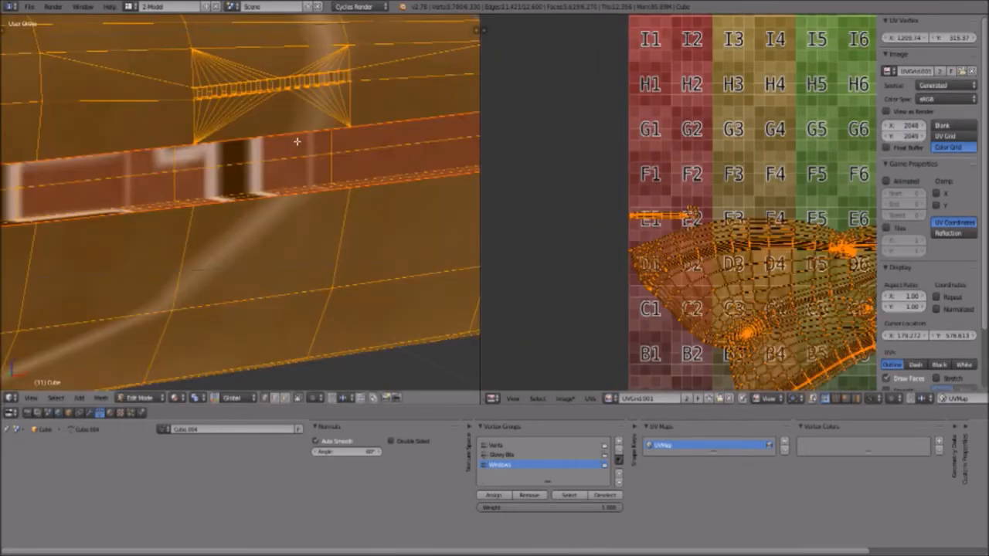
scroll(716, 261, "up", 6)
key("a")
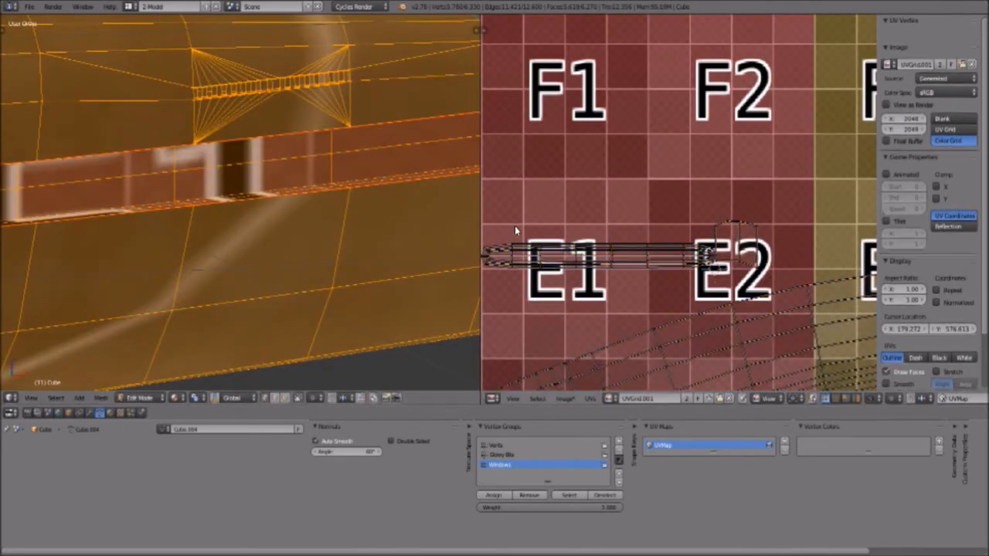
key("l")
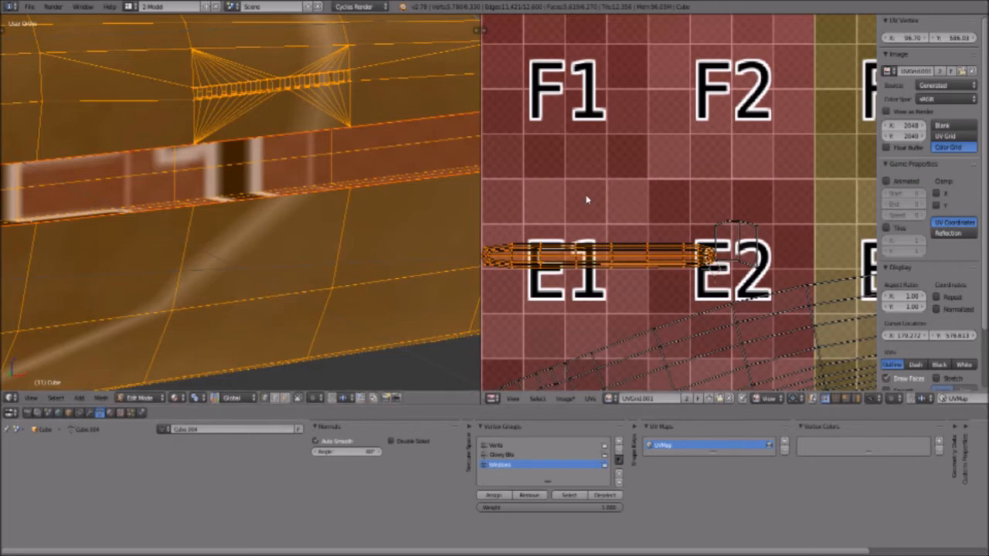
Move the strip's UV island up from the E row to the empty area over F1 and F2.
scroll(592, 259, "up", 1)
scroll(592, 260, "up", 3)
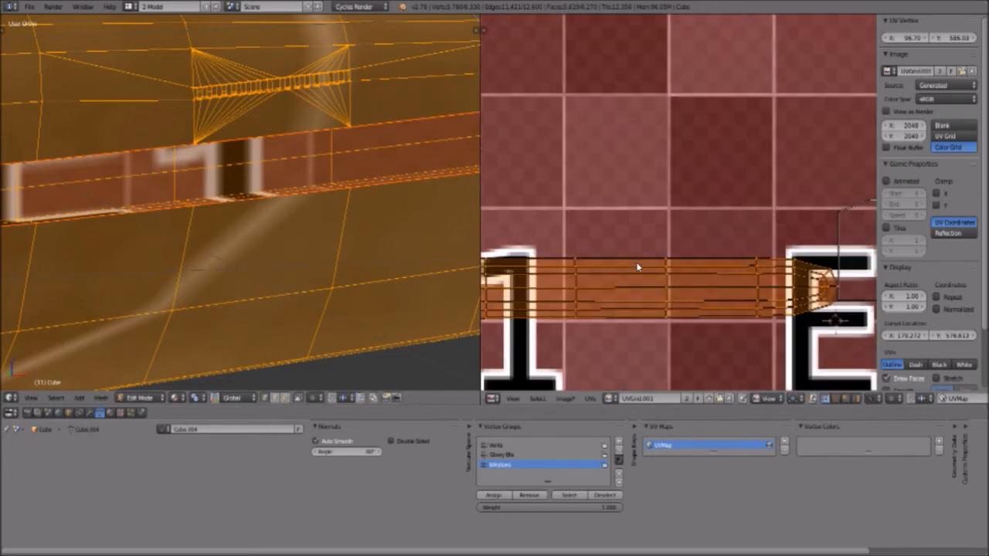
middle_click_drag(725, 280, 685, 209)
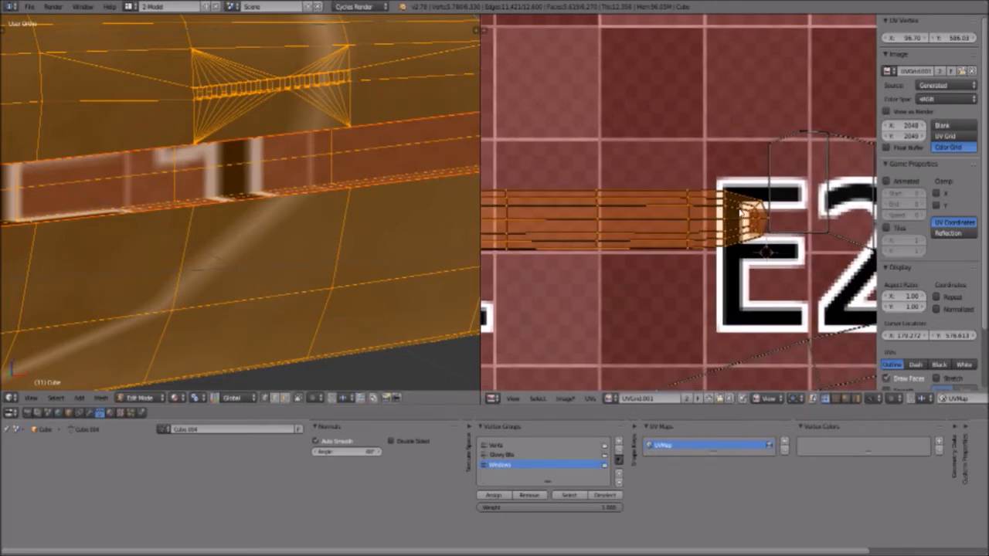
scroll(693, 226, "down", 3)
scroll(693, 228, "down", 8)
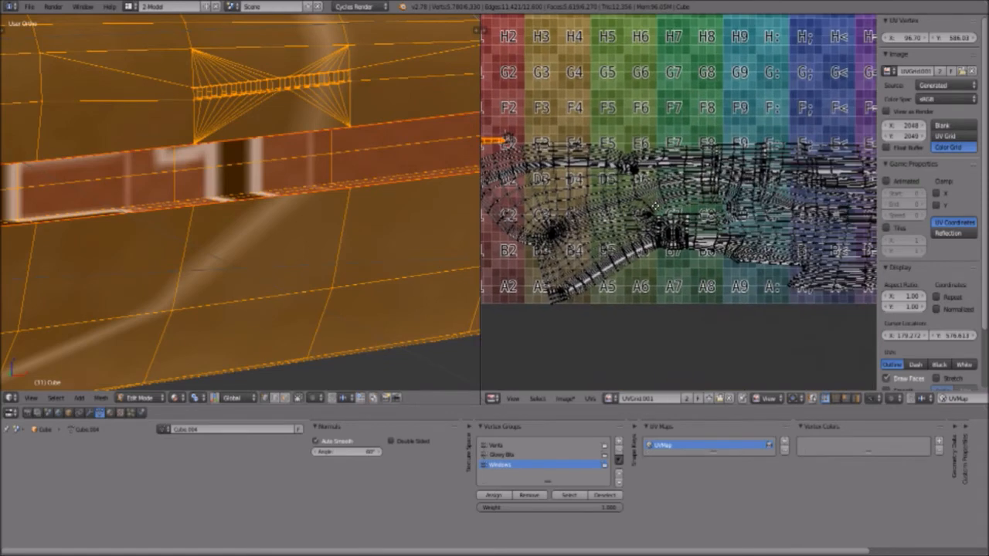
scroll(763, 204, "down", 2)
scroll(720, 255, "up", 4)
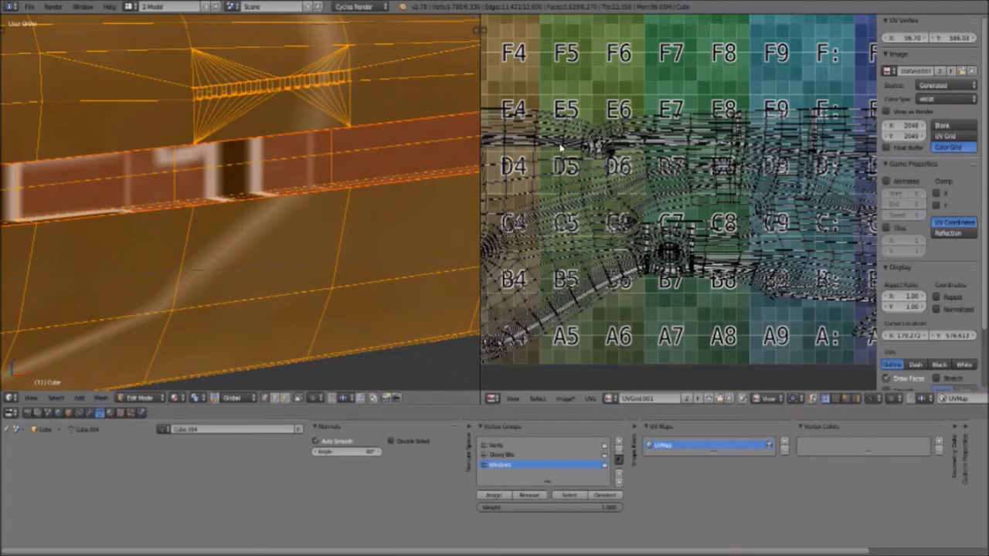
scroll(720, 255, "up", 2)
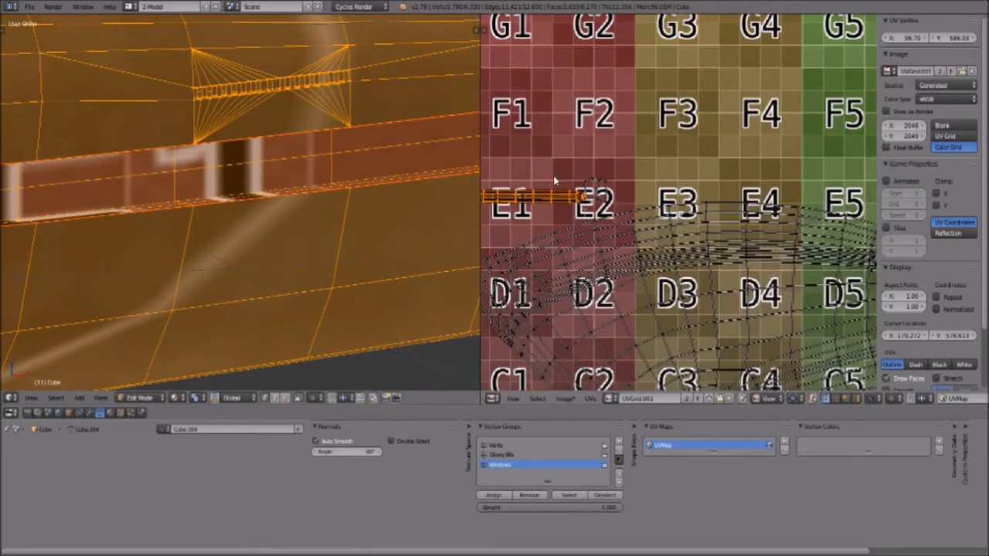
key("g")
left_click(596, 130)
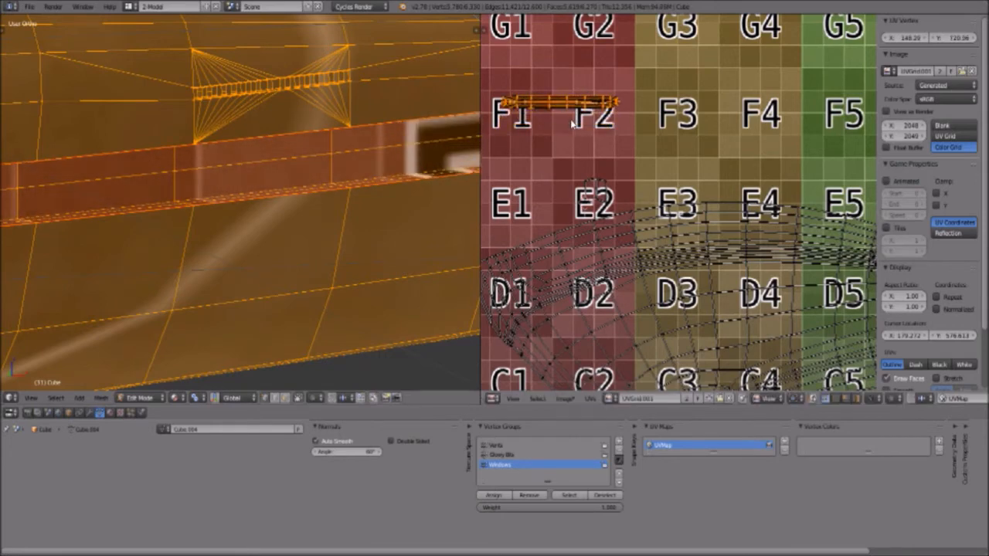
Scale the strip's UV island up about 1.5 times and reposition it over F1 and F2, just inside the grid's edge.
key("s")
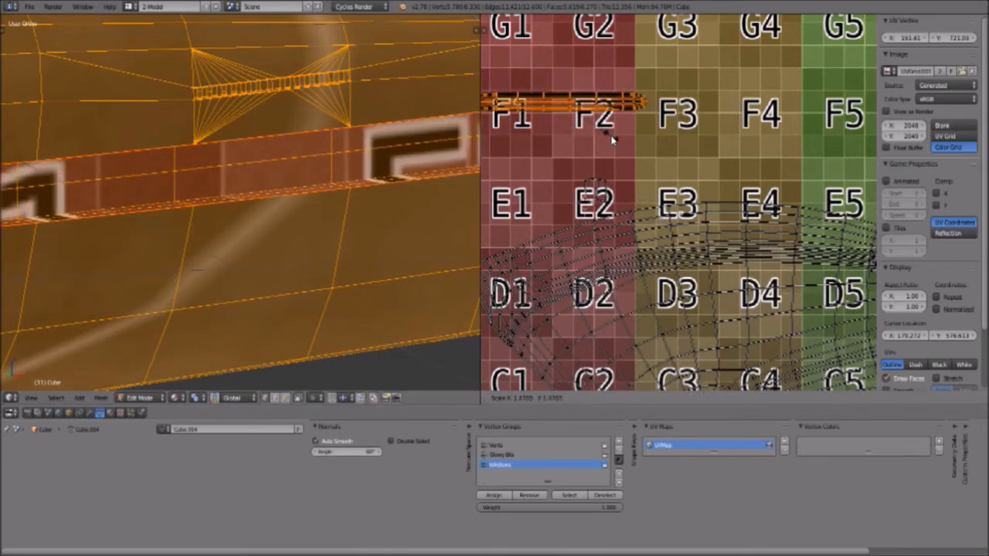
left_click(607, 144)
scroll(607, 144, "down", 10)
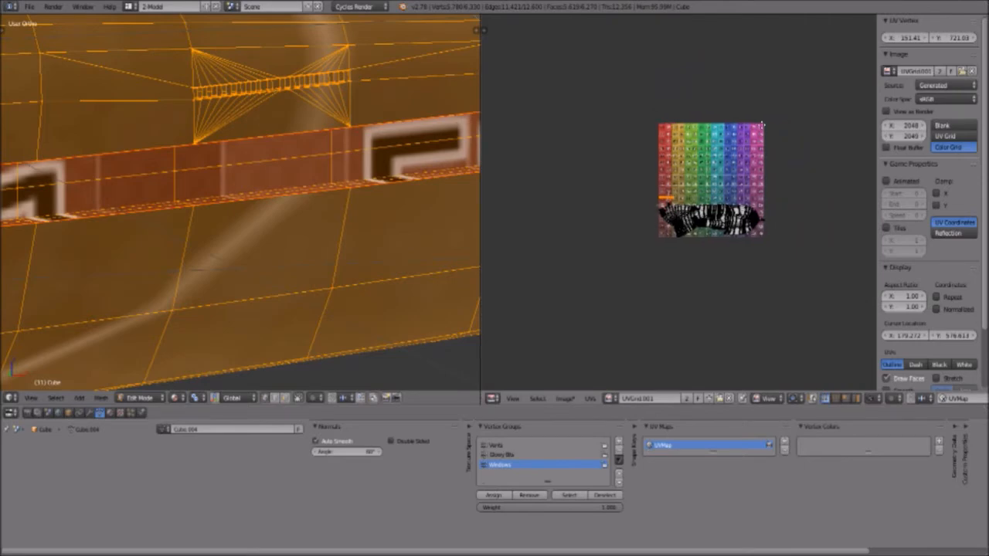
scroll(692, 193, "up", 3)
scroll(692, 193, "up", 6)
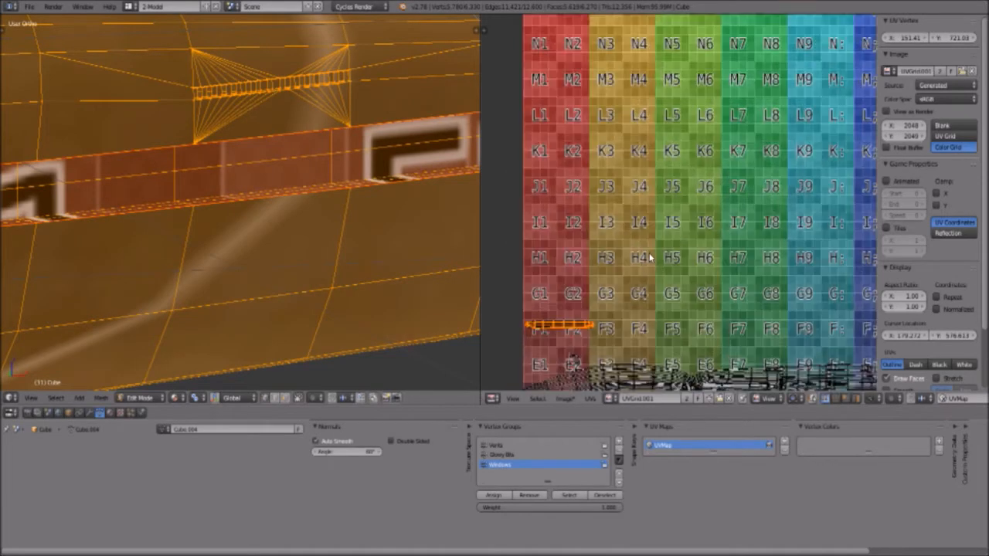
scroll(677, 251, "up", 7)
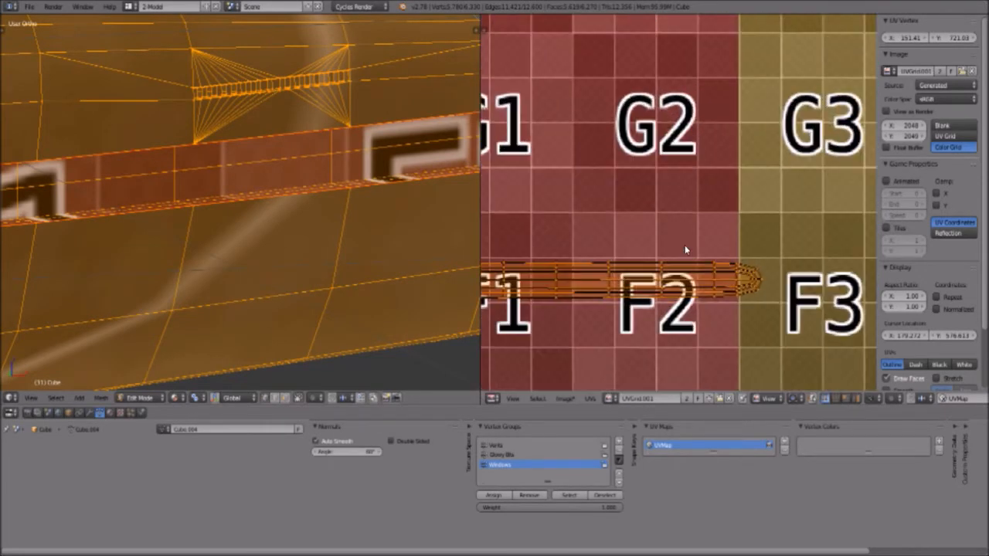
middle_click_drag(630, 326, 740, 242)
key("g")
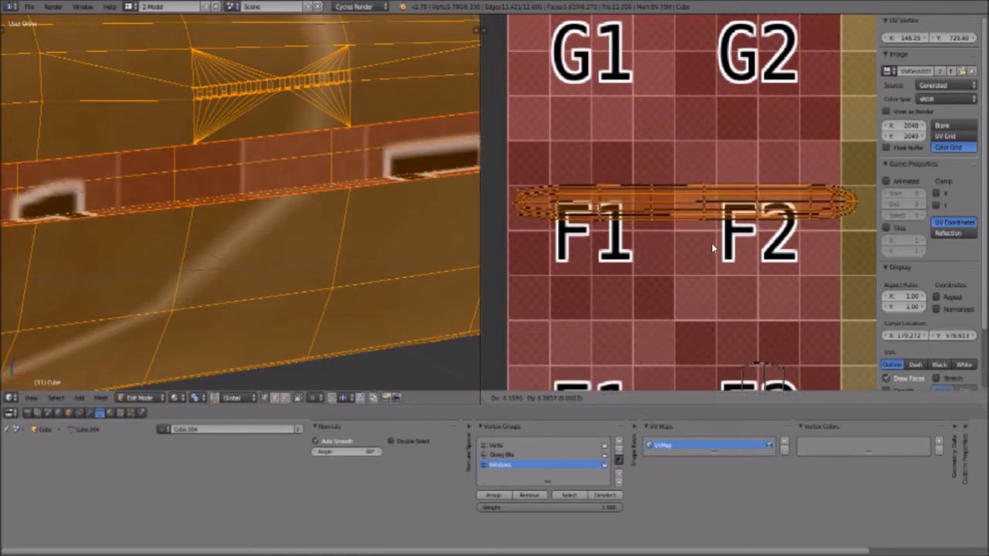
left_click(711, 250)
Enlarge the strip's UV island slightly more and shift it horizontally so it spans from F1 to F3 within the grid.
scroll(672, 241, "down", 8)
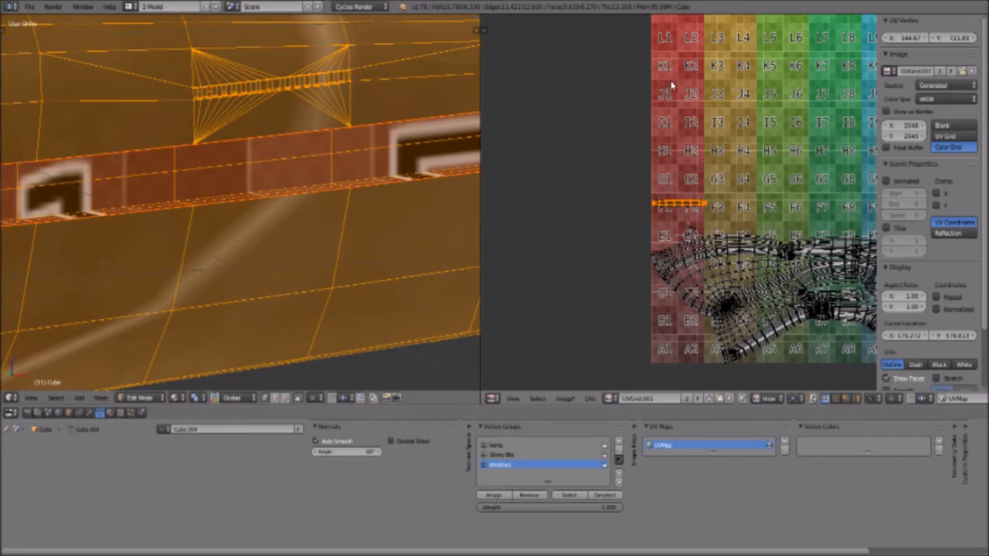
middle_click_drag(662, 44, 626, 172)
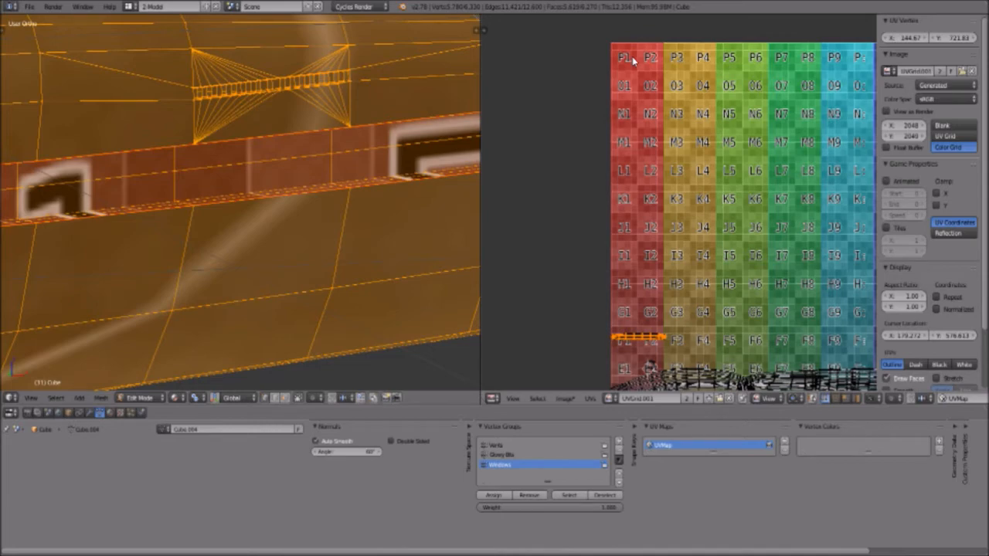
scroll(671, 254, "up", 4)
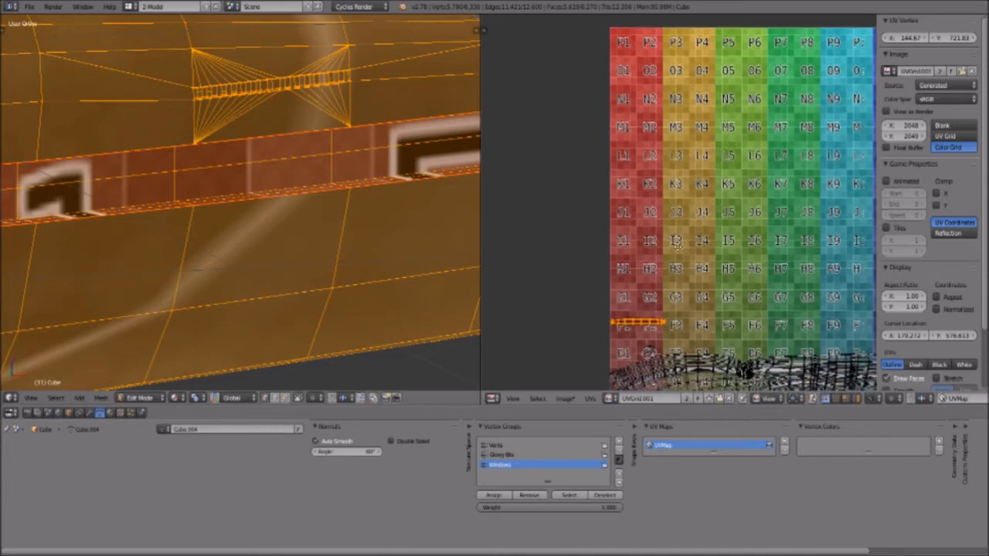
scroll(690, 220, "up", 3)
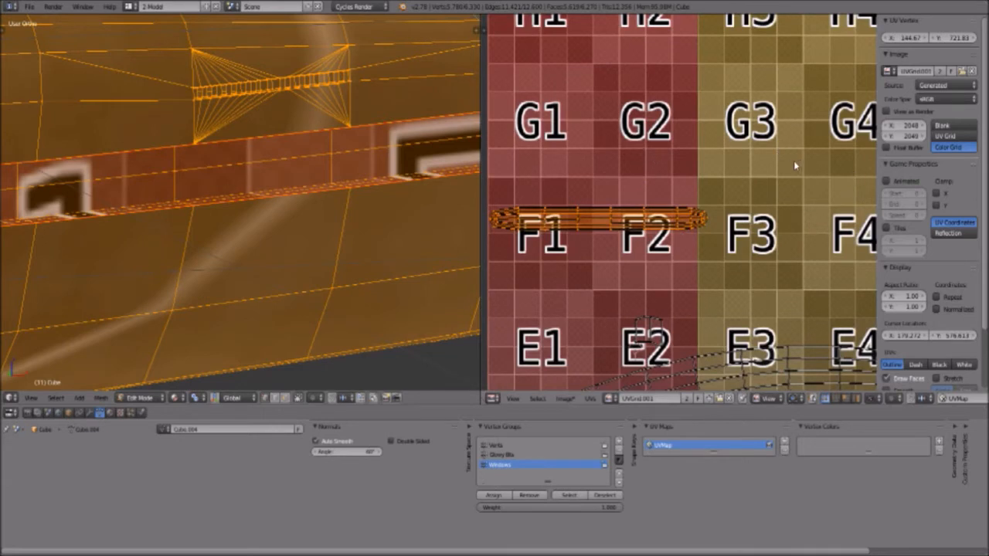
middle_click_drag(610, 301, 652, 296)
key("s")
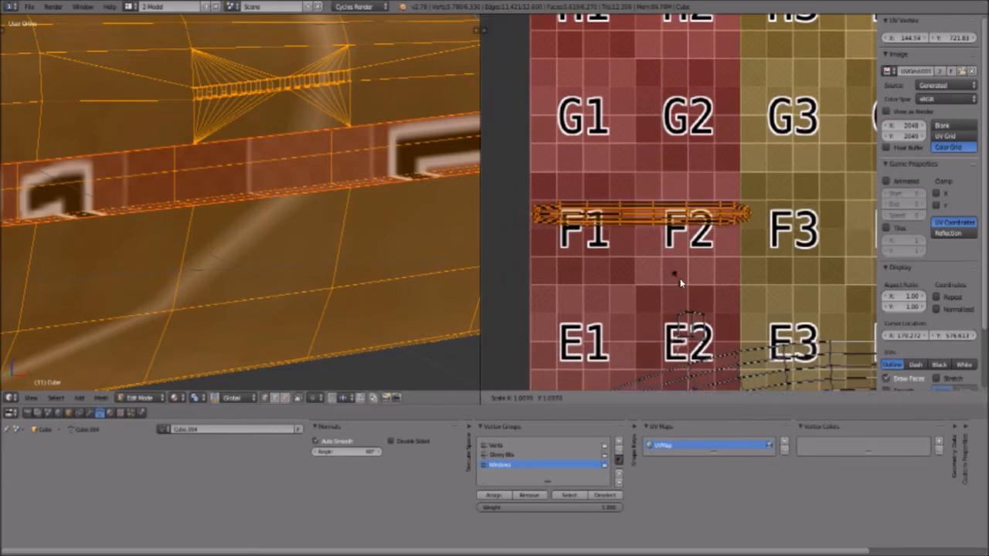
key("g")
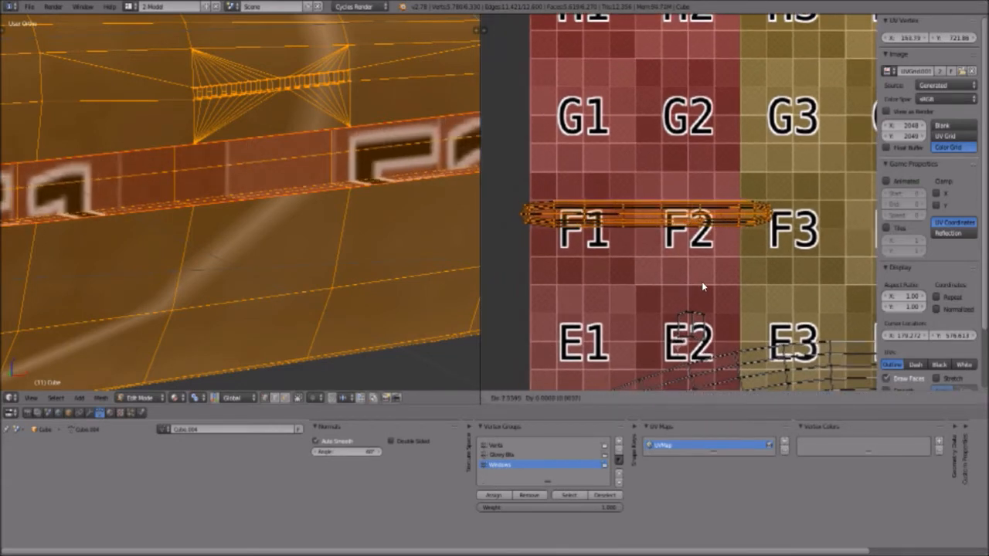
left_click(714, 283)
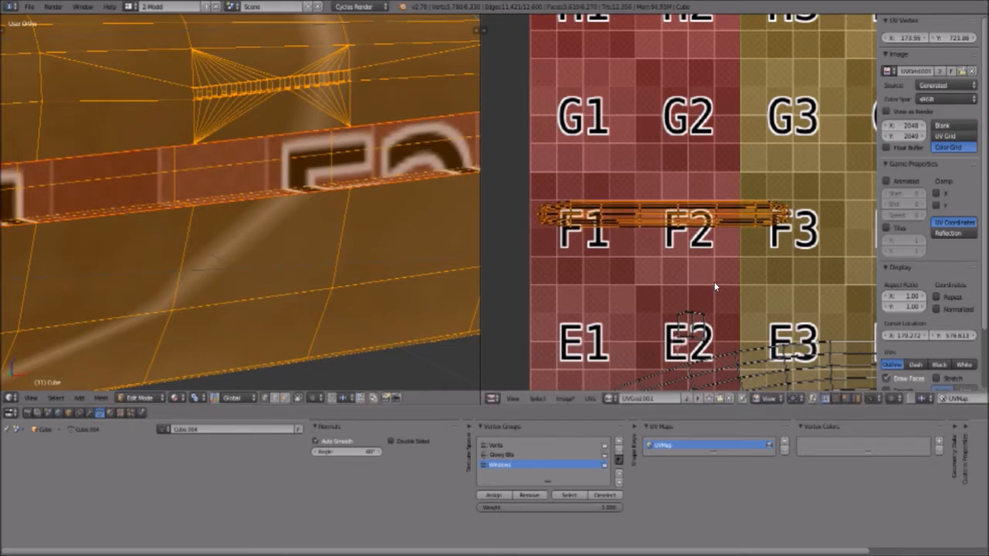
Examine the grid texture along the recessed strip on the model and the rounded end of its UV island near F3.
scroll(327, 232, "down", 8)
scroll(321, 230, "up", 3)
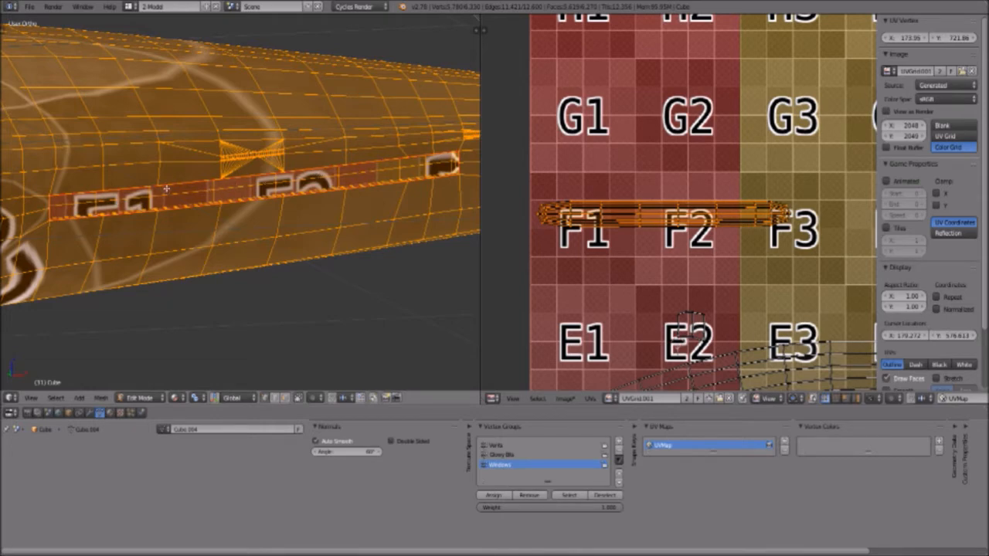
scroll(557, 247, "up", 1)
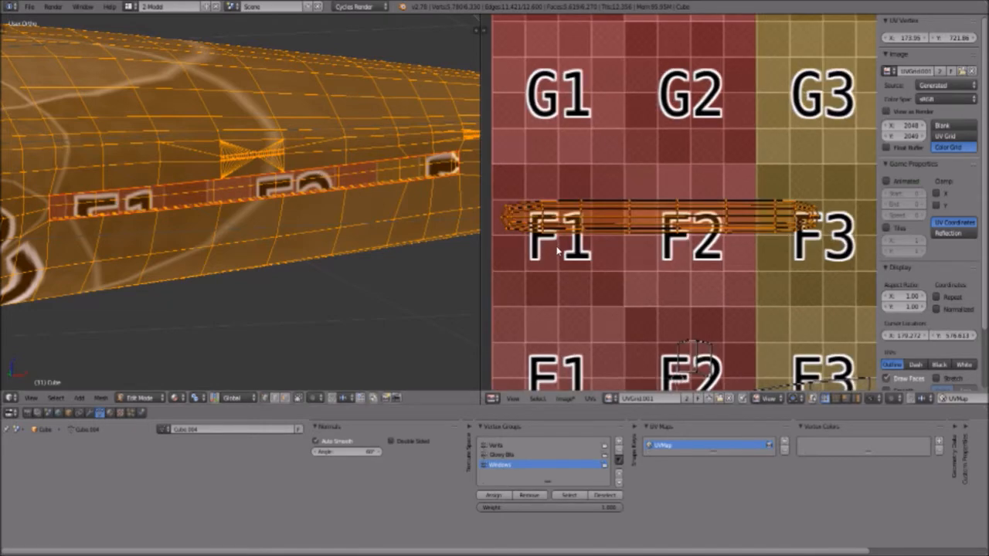
middle_click_drag(557, 243, 592, 241)
scroll(591, 251, "up", 3)
middle_click_drag(764, 248, 607, 248)
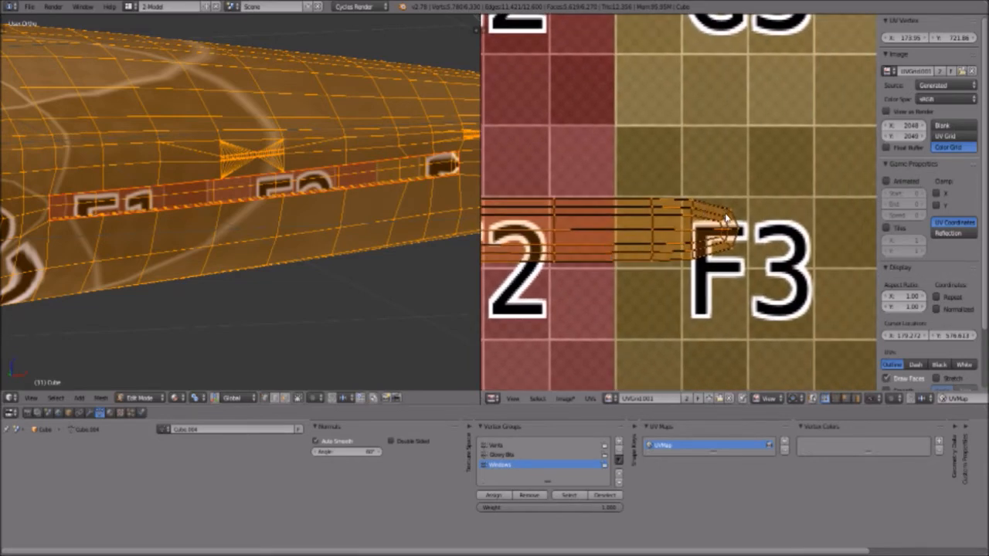
Mark the two short edges at the lower corner of the recessed strip's F3 end as a seam.
scroll(228, 209, "up", 4)
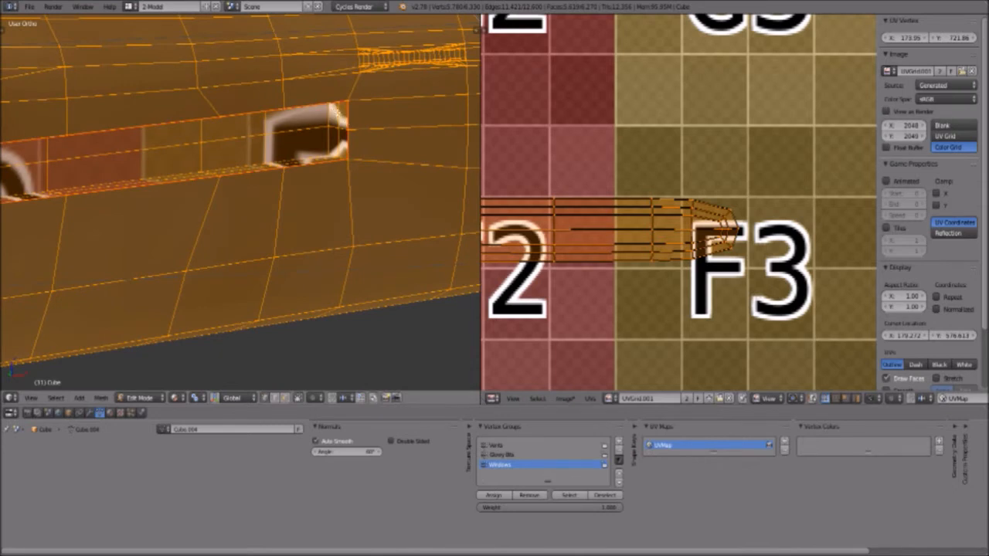
scroll(325, 213, "up", 3)
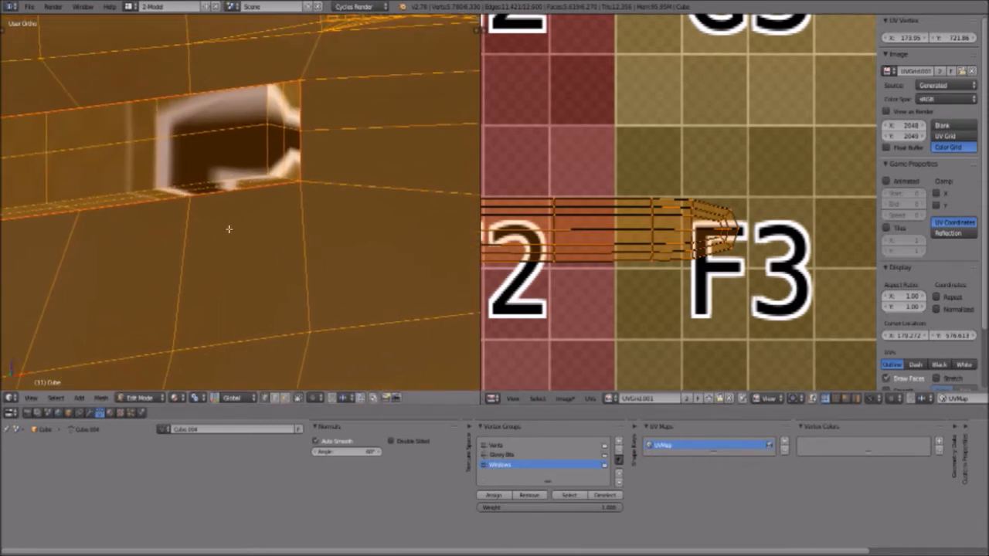
key("a")
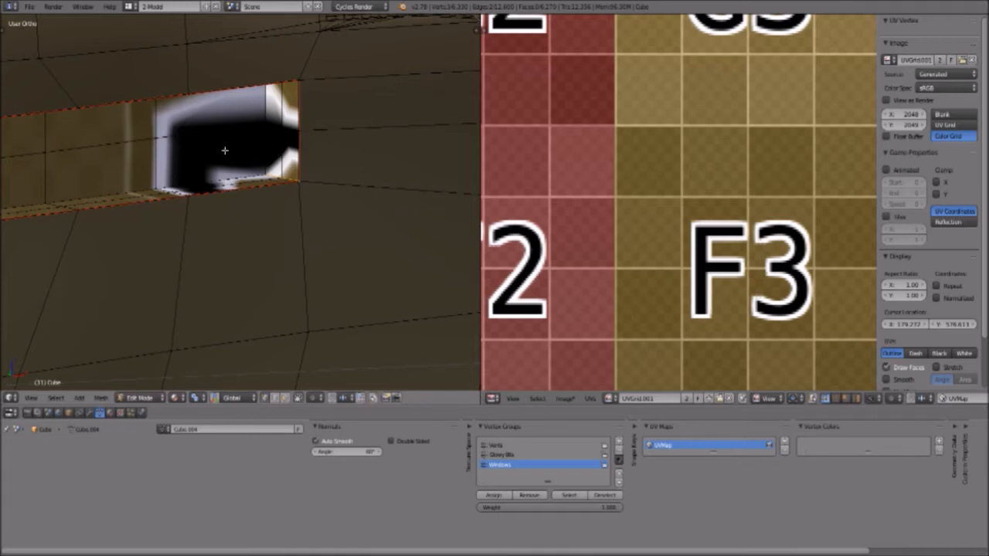
key("ctrl+e")
left_click(182, 301)
Mark the two short edges at the upper corner of the recessed strip's F3 end as a seam.
scroll(201, 232, "down", 2)
middle_click_drag(203, 224, 197, 242)
scroll(199, 148, "down", 5)
middle_click_drag(227, 139, 207, 287, "shift")
scroll(213, 257, "up", 9)
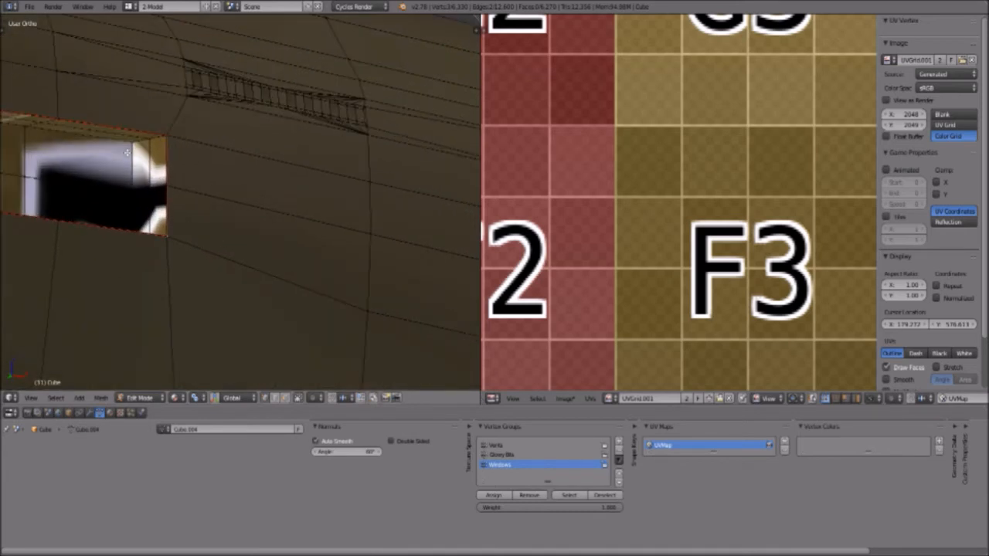
key("ctrl+e")
left_click(187, 135)
Mark the short edges at the lower corner of the recessed strip's opposite F1 end as a seam.
middle_click_drag(177, 137, 136, 197)
scroll(149, 166, "down", 9)
middle_click_drag(39, 266, 374, 242, "shift")
scroll(336, 253, "up", 11)
middle_click_drag(241, 304, 260, 162, "shift")
scroll(153, 219, "up", 3)
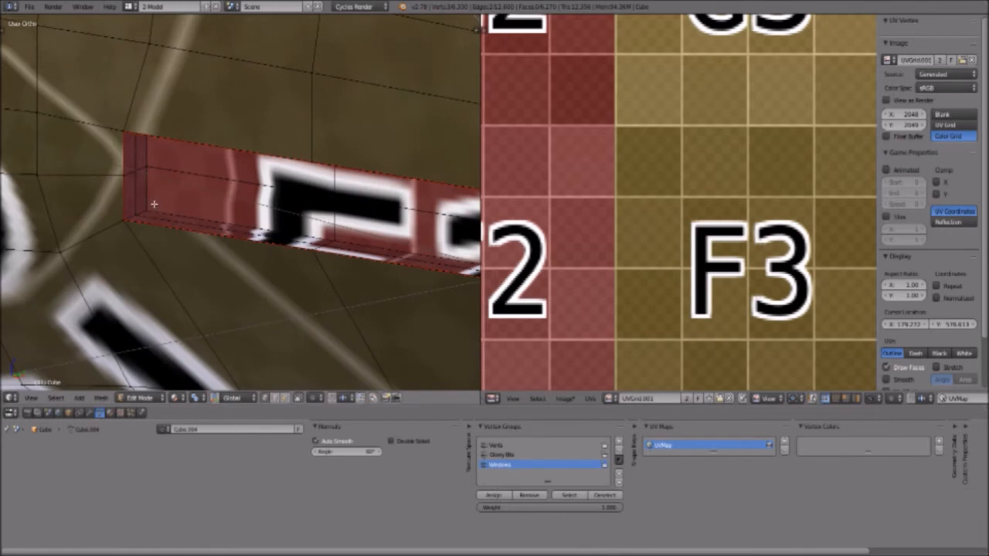
key("ctrl+e")
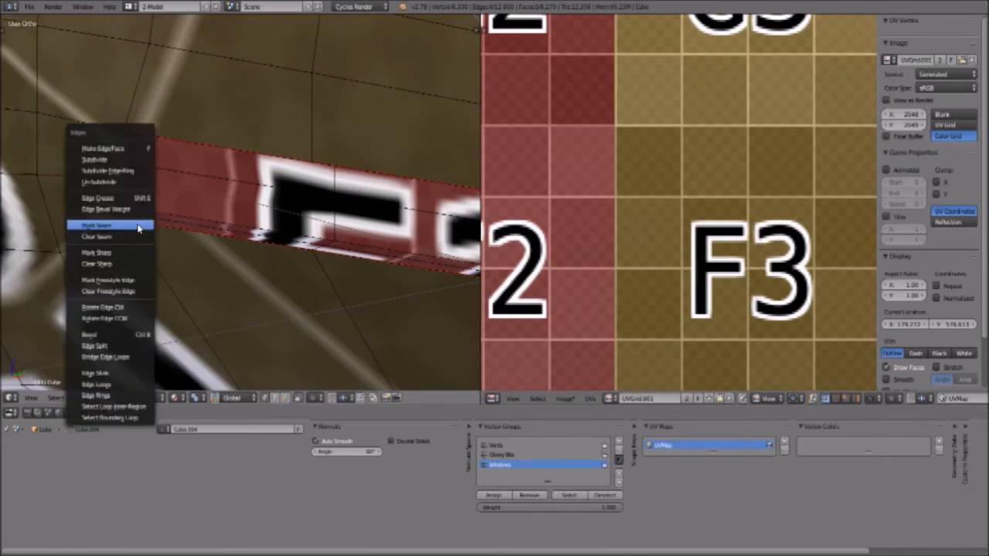
left_click(139, 228)
Mark the short edges at the upper corner of the strip's F1 end as a seam and clear the selection.
middle_click_drag(142, 177, 193, 254)
scroll(204, 263, "up", 5)
key("a")
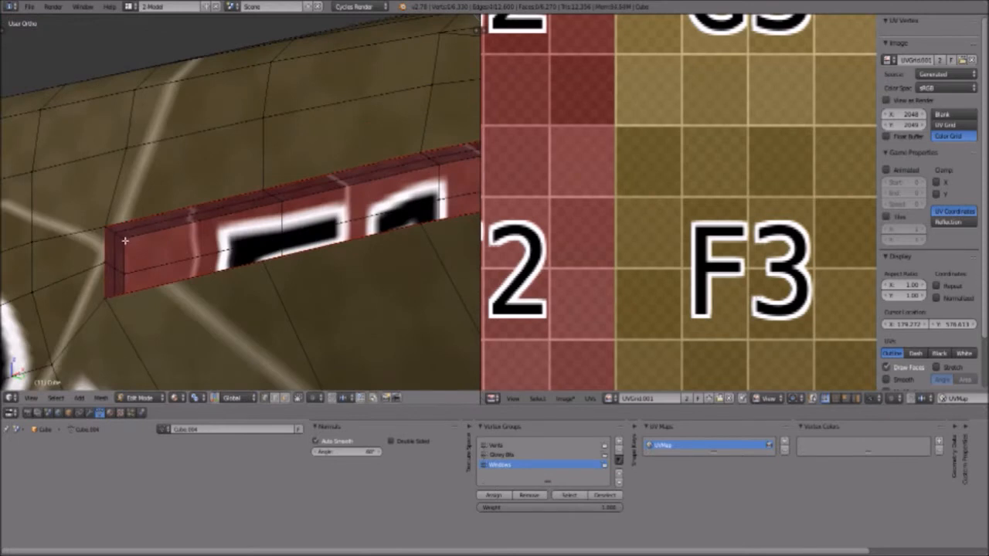
key("ctrl+e")
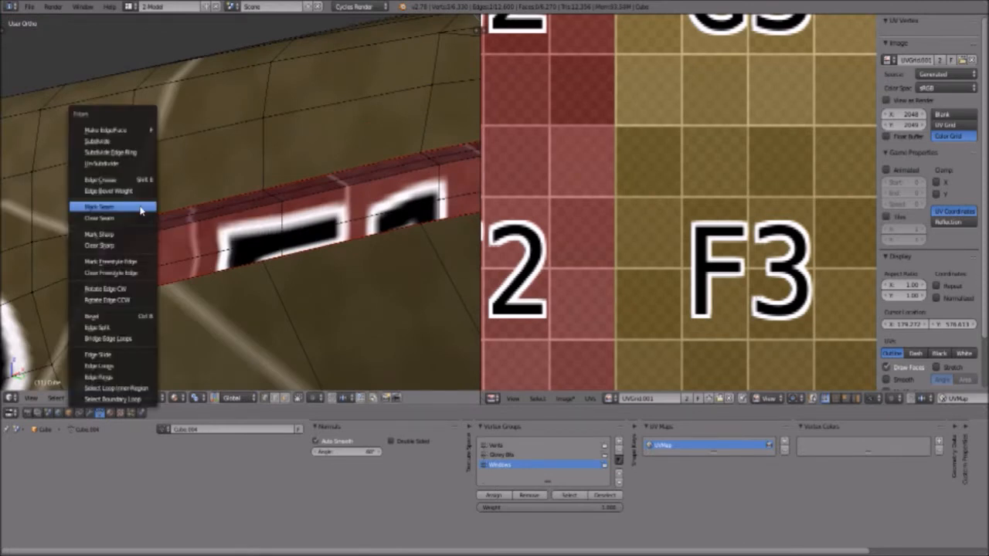
left_click(141, 208)
key("a")
key("a")
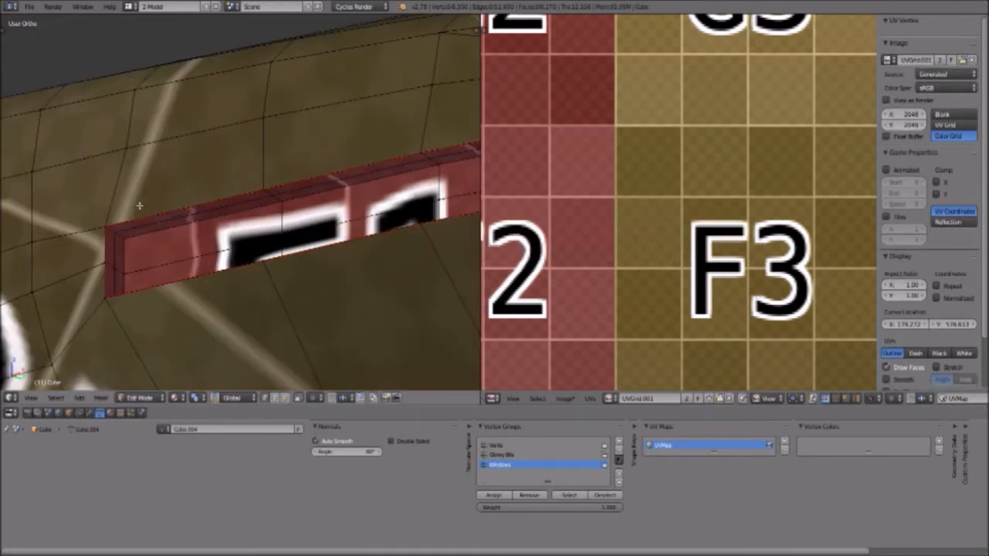
Select the whole mesh and unwrap it again using the newly marked seams.
scroll(139, 205, "down", 5)
key("a")
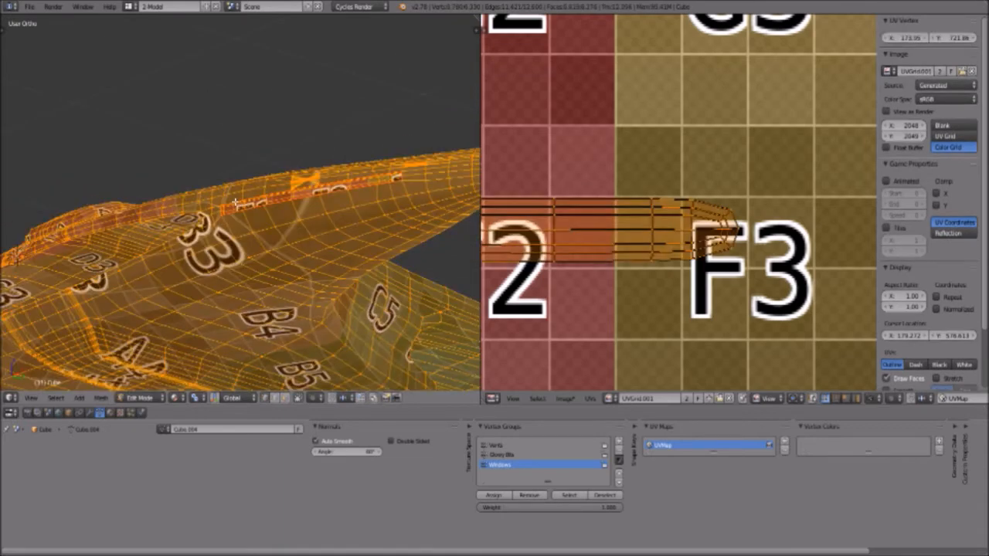
key("u")
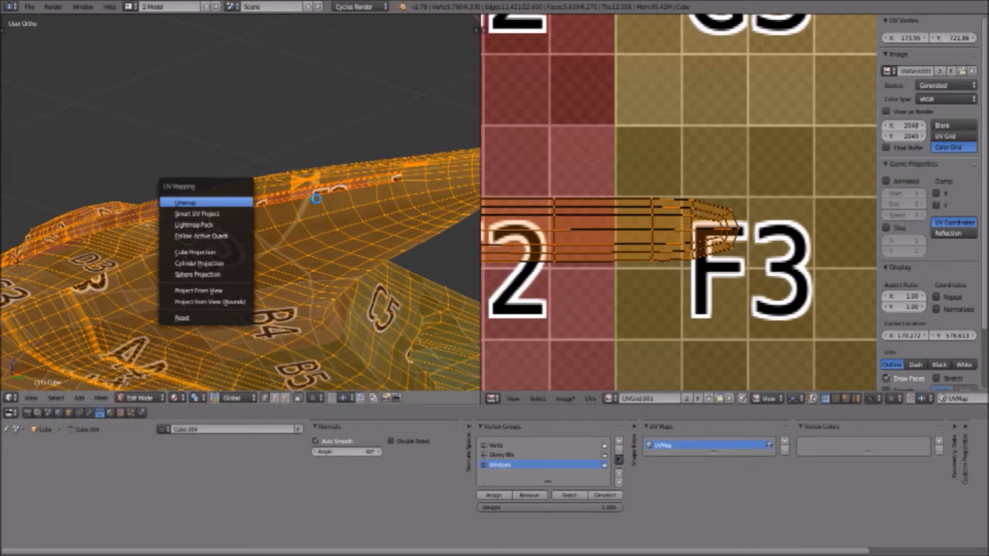
key("Return")
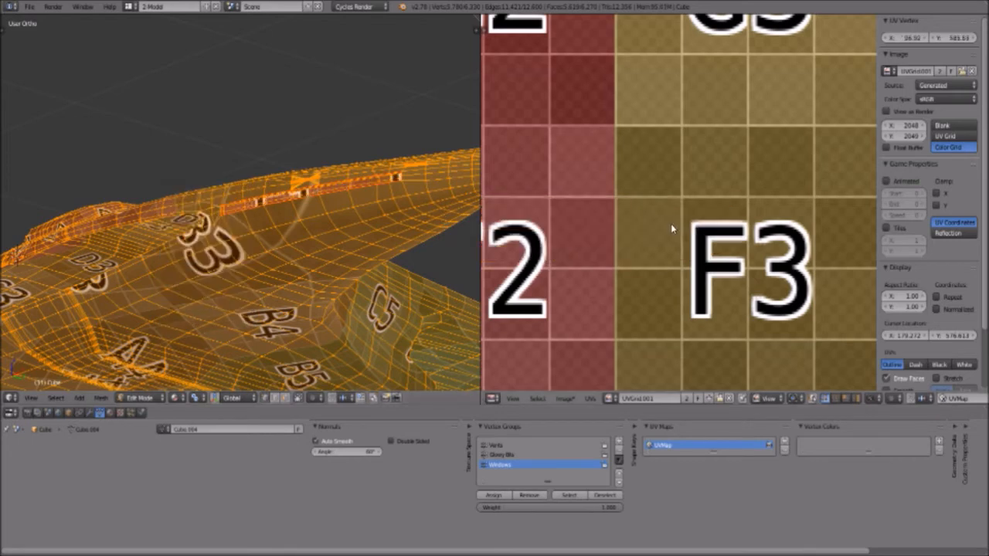
Move the window strip's UV island up from the E1–E2 row to the F1–F2 row of the grid.
scroll(622, 208, "down", 9)
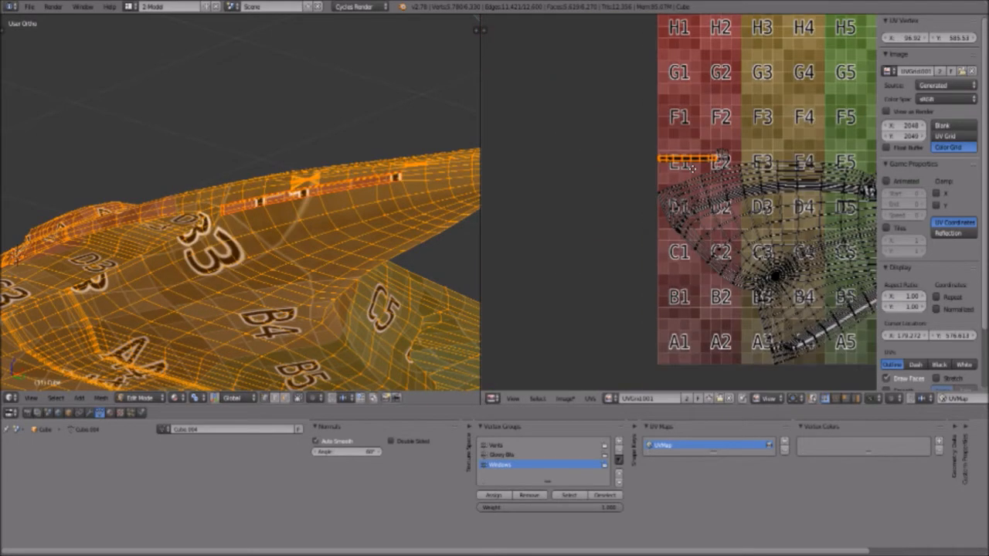
scroll(699, 190, "up", 8)
middle_click_drag(700, 187, 626, 338)
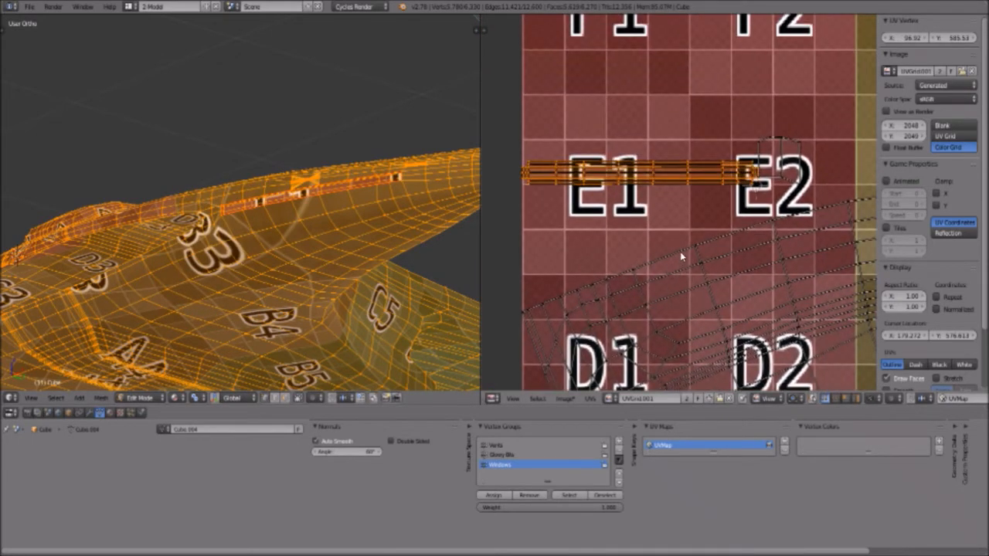
key("g")
left_click(649, 47)
middle_click_drag(655, 49, 647, 178)
scroll(636, 170, "up", 6)
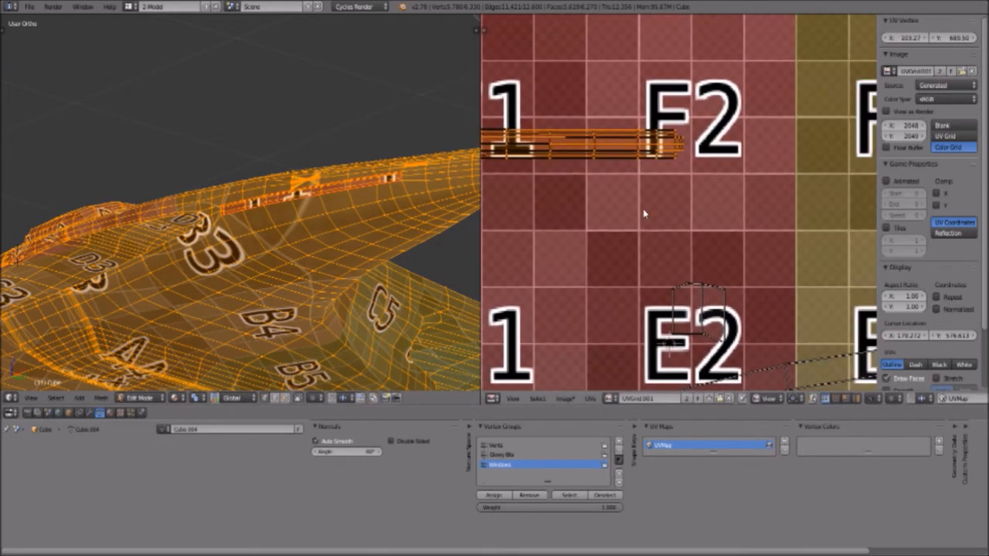
middle_click_drag(680, 125, 674, 216)
scroll(684, 183, "up", 4)
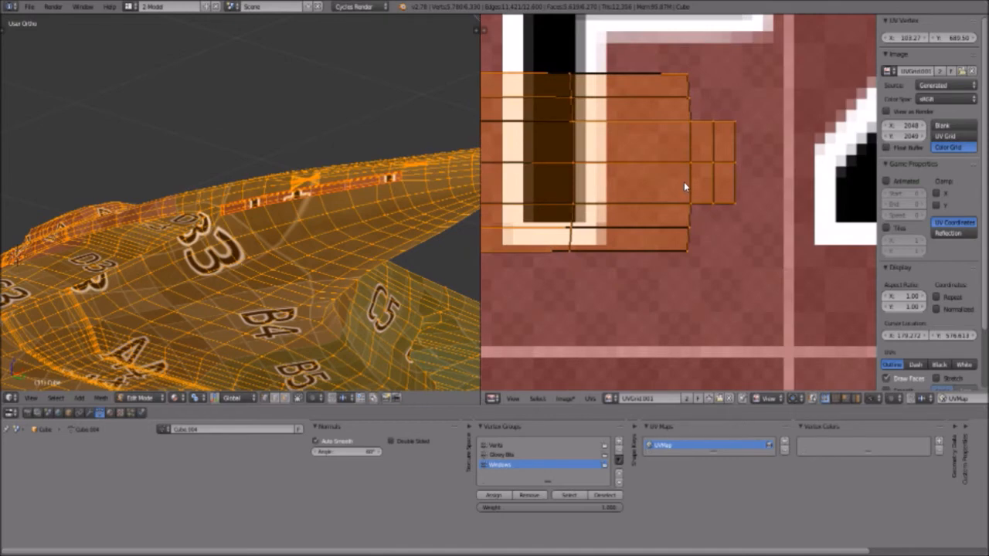
Enlarge the strip's UV island in two passes and reposition it so it spans from F1 to F3.
scroll(684, 182, "down", 4)
scroll(682, 180, "down", 5)
key("s")
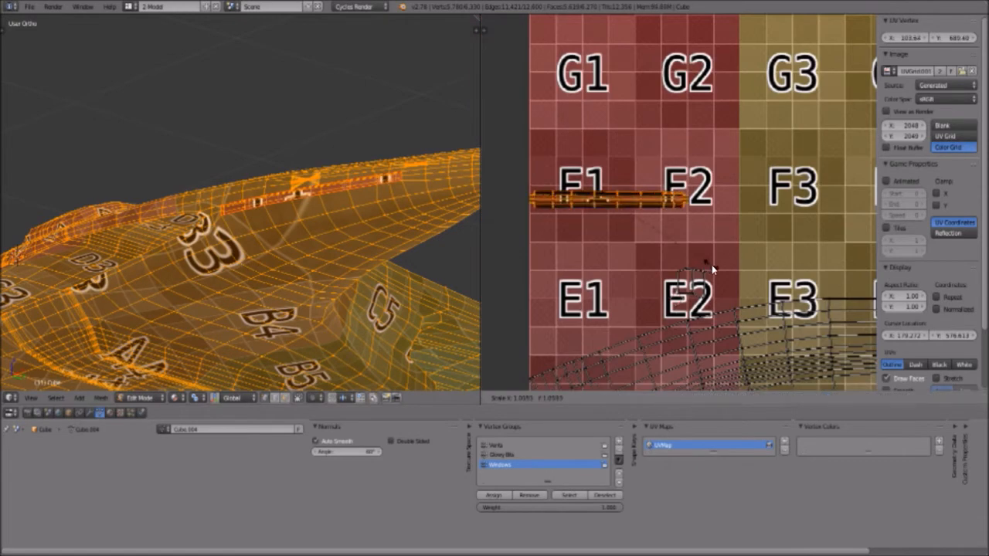
key("g")
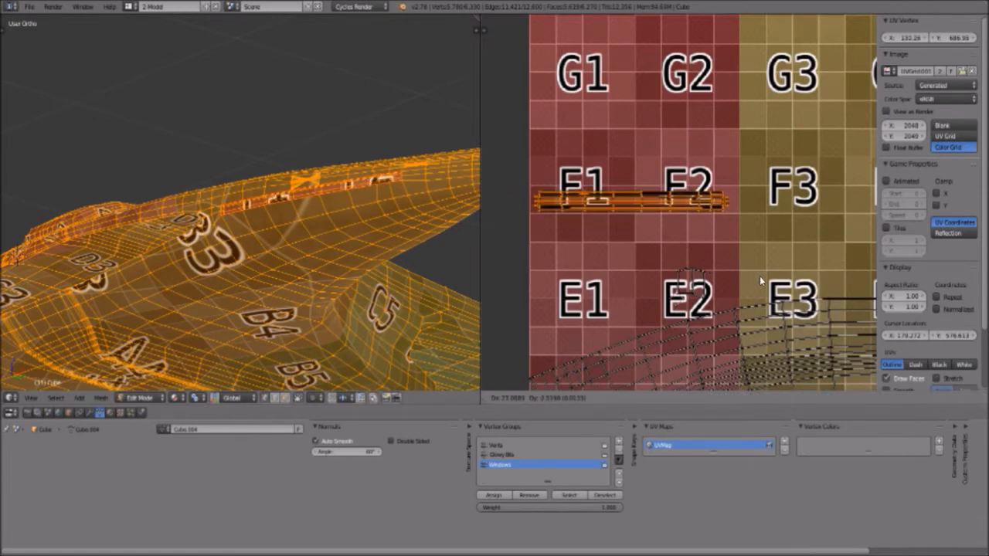
left_click(765, 257)
key("s")
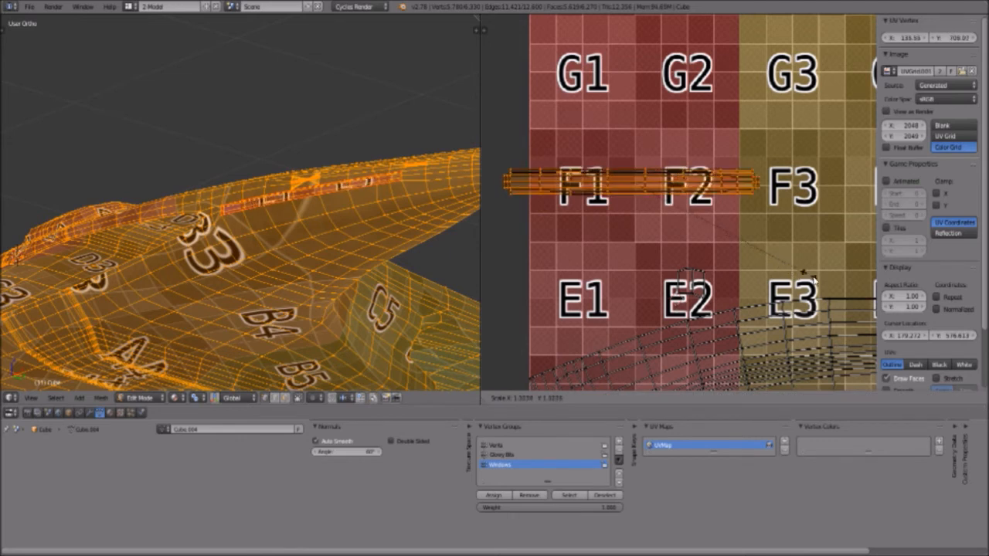
left_click(823, 285)
key("g")
left_click(857, 290)
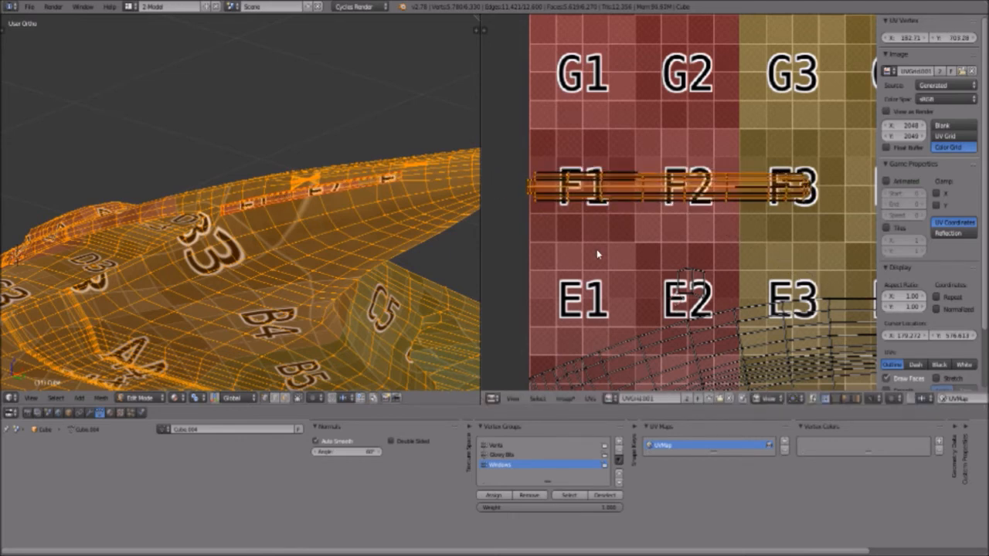
Shrink the strip's UV island slightly and shift it toward F3, with its ends on the F1 and F3 labels.
key("s")
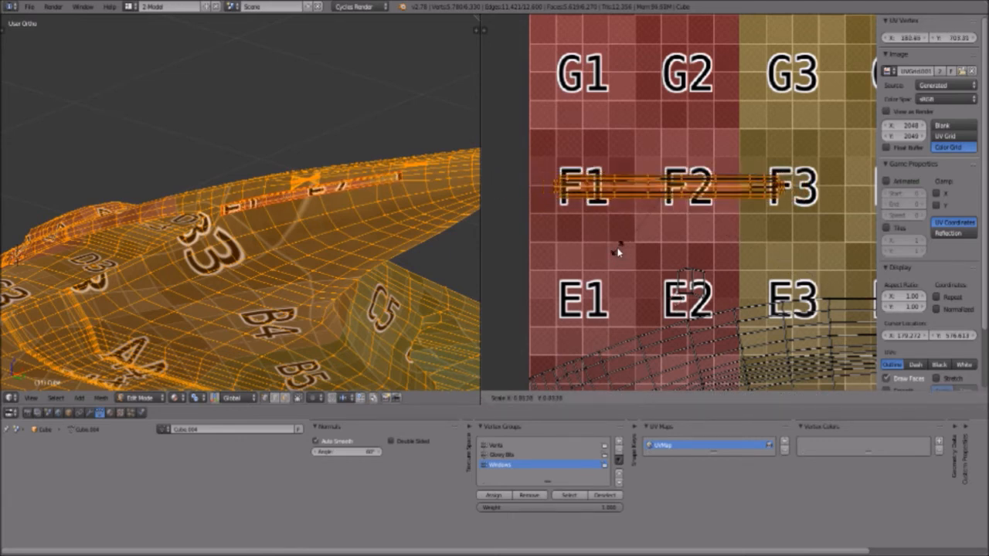
left_click(605, 248)
key("g")
left_click(626, 251)
key("g")
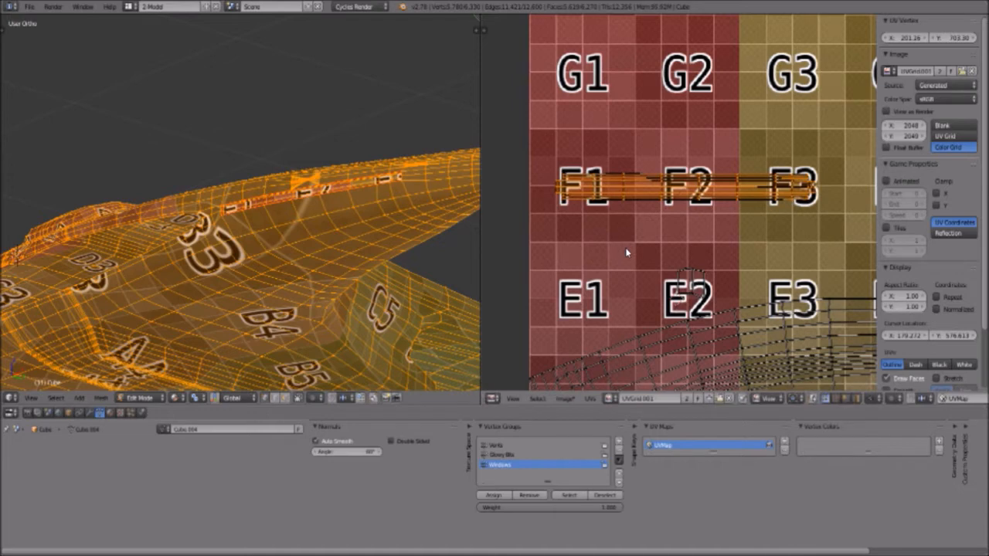
left_click(628, 252)
Examine how the grid texture runs across the recessed strip's end and compare it with the F3 end of its UV island.
scroll(278, 244, "up", 5)
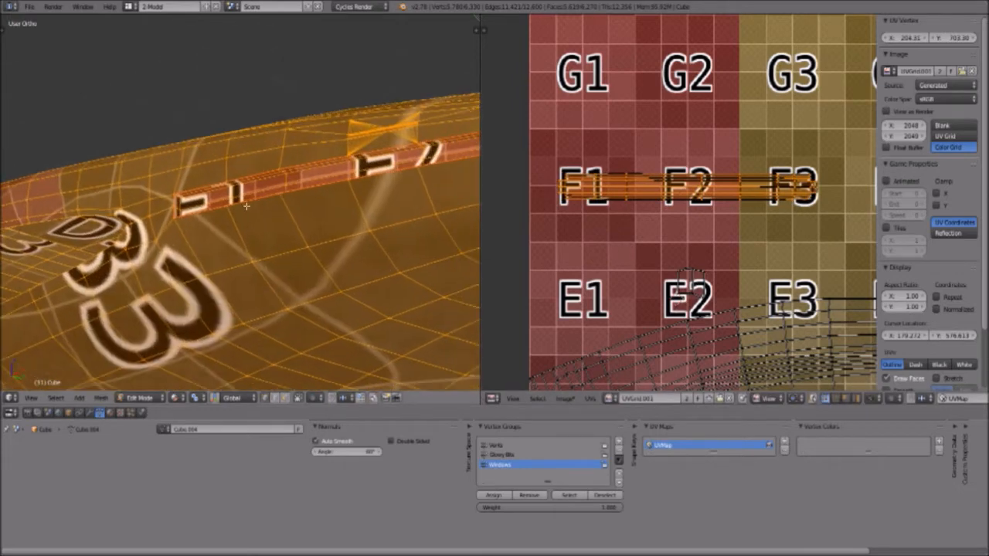
middle_click_drag(212, 146, 268, 250)
scroll(198, 177, "up", 2)
scroll(222, 231, "up", 2)
middle_click_drag(228, 126, 260, 231, "shift")
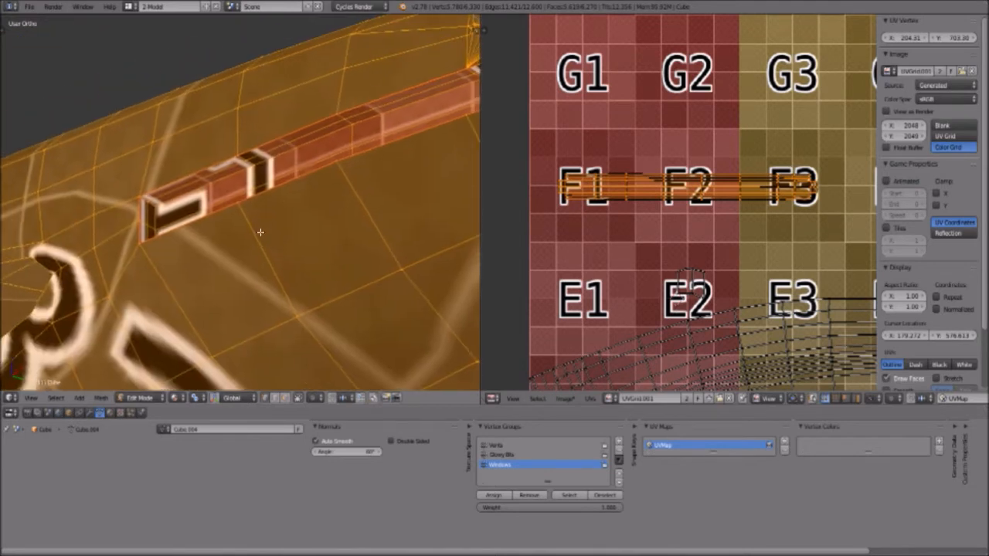
scroll(264, 227, "up", 5)
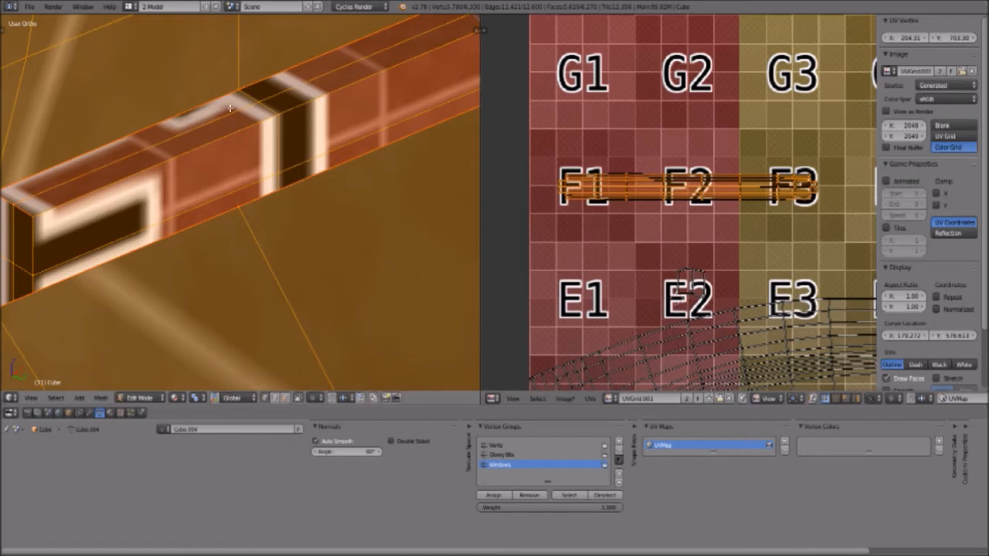
scroll(628, 245, "up", 8)
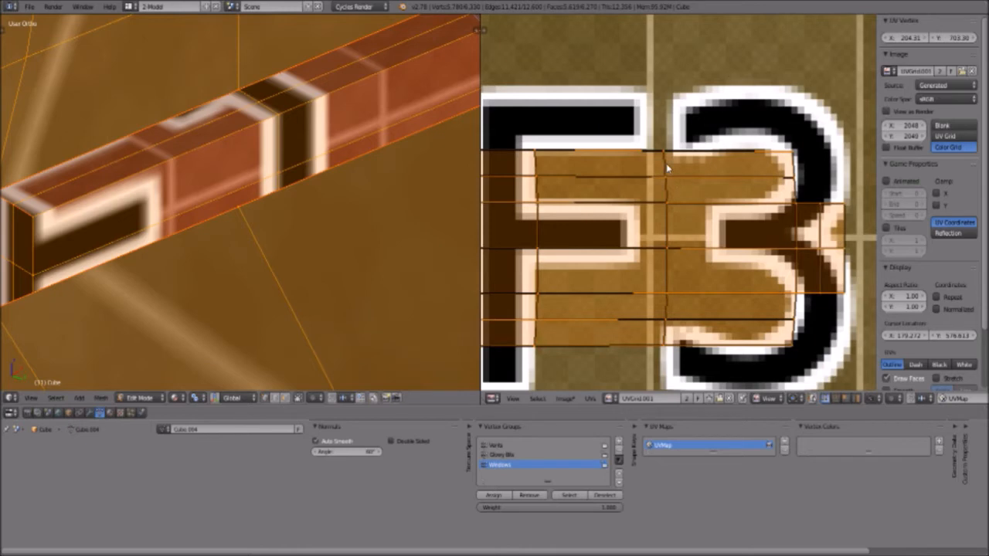
scroll(775, 184, "down", 4)
scroll(765, 207, "up", 4)
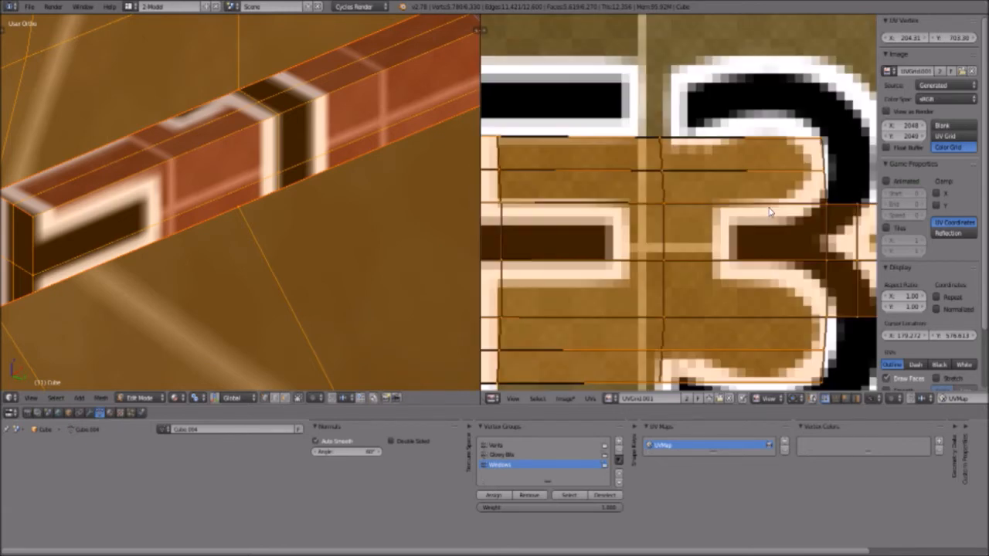
Straighten the outer vertex column at the island's F3 end by scaling it to 0 along X.
scroll(767, 208, "down", 3)
key("a")
scroll(765, 203, "up", 2)
key("b")
left_click_drag(747, 136, 783, 374)
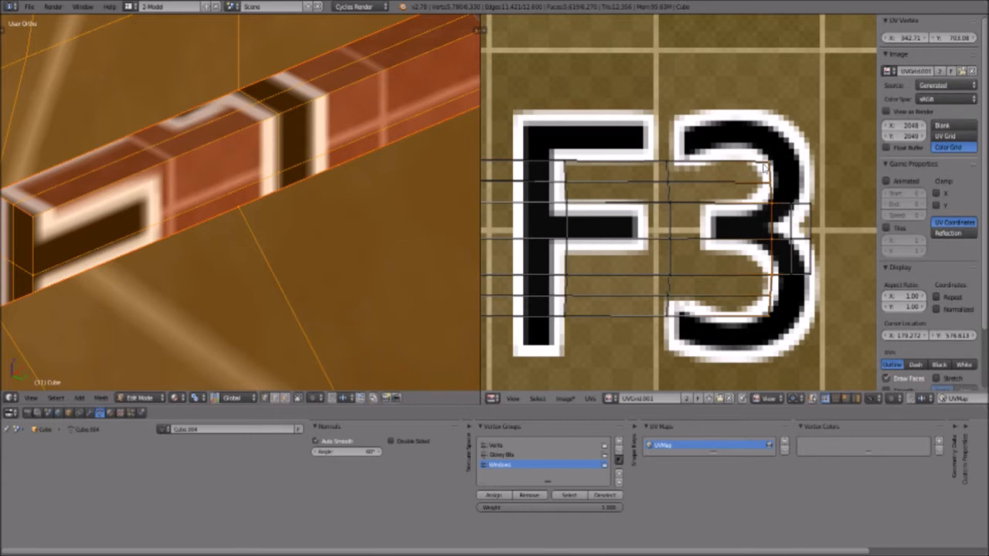
key("s")
type("x")
type("0) - 0 along X")
key("Return")
Straighten the vertex column between the F and the 3 of F3 by scaling it to 0 along X, then deselect it.
key("a")
key("b")
left_click_drag(657, 150, 679, 305)
key("s")
type("x0")
key("Return")
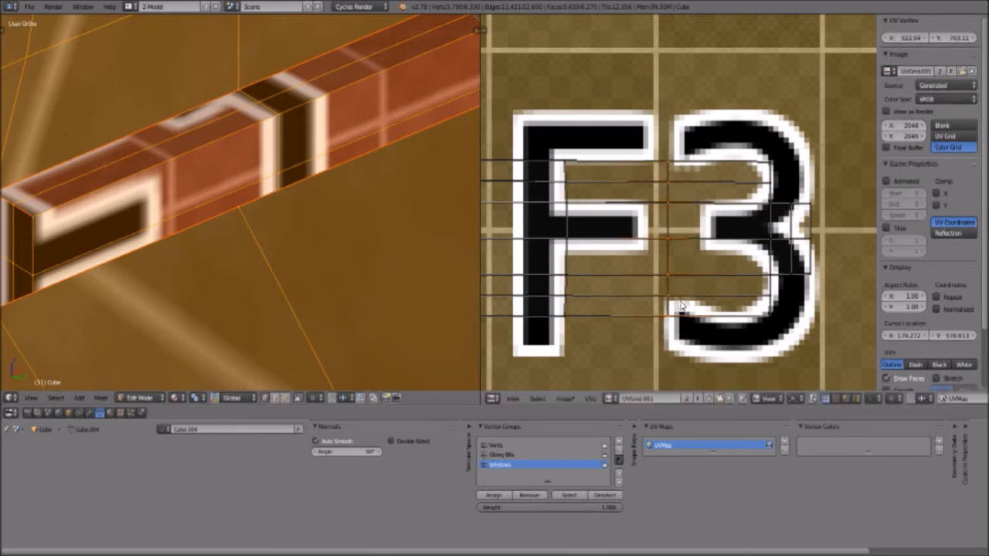
key("a")
Straighten the vertex column running through the F of F3 by scaling it to 0 along X, then deselect it.
scroll(610, 218, "down", 2)
scroll(610, 219, "down", 1)
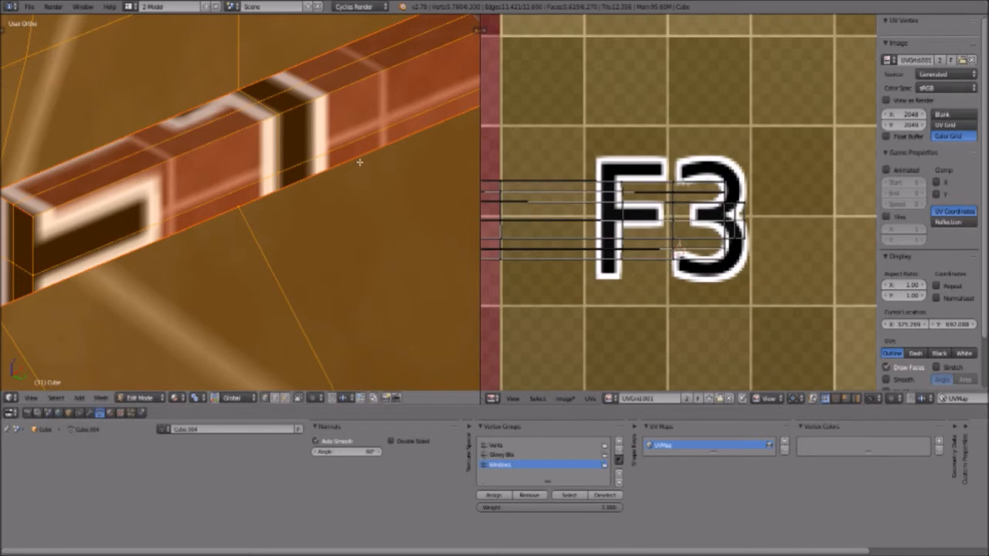
scroll(363, 159, "up", 1)
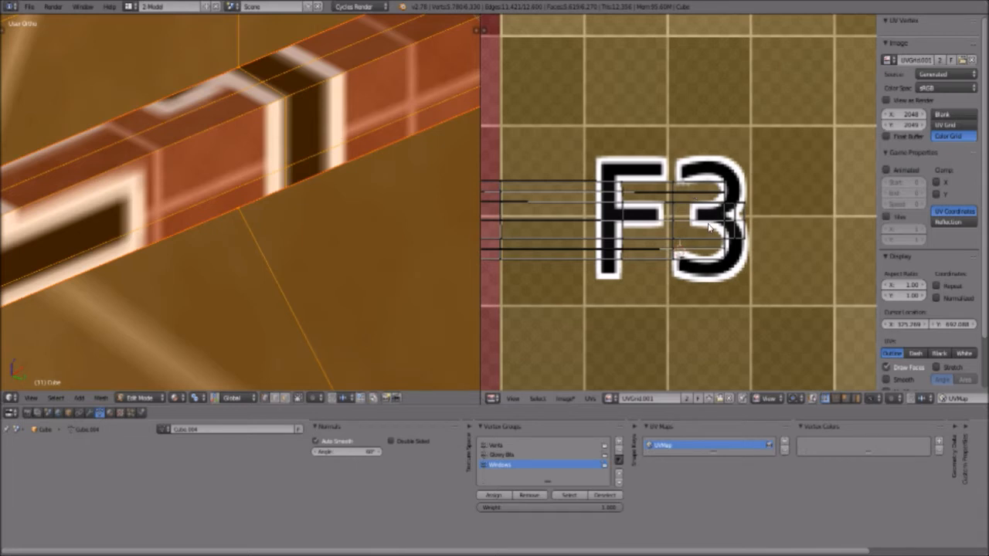
scroll(287, 115, "down", 2)
scroll(724, 265, "up", 3)
scroll(614, 188, "down", 2)
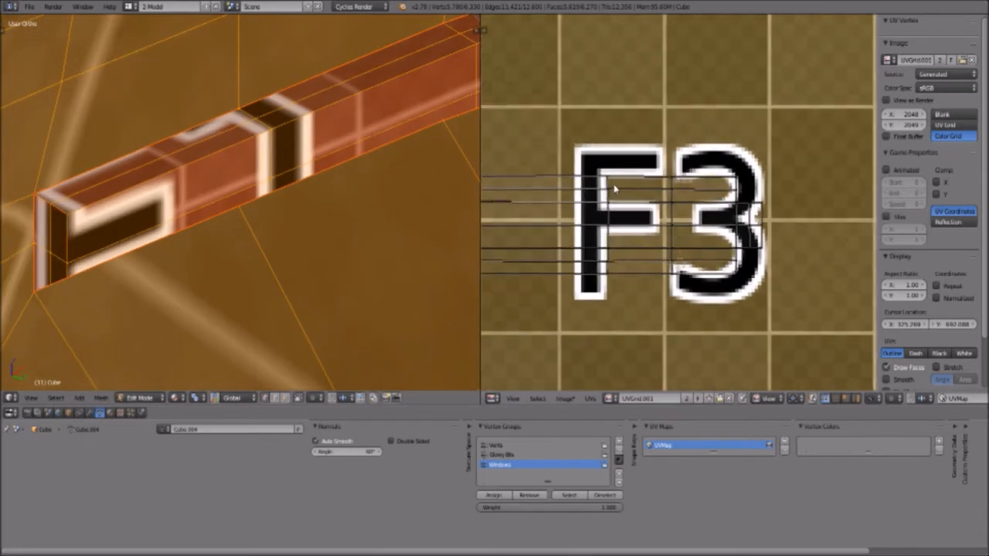
key("a")
key("a")
key("b")
left_click_drag(592, 109, 646, 362)
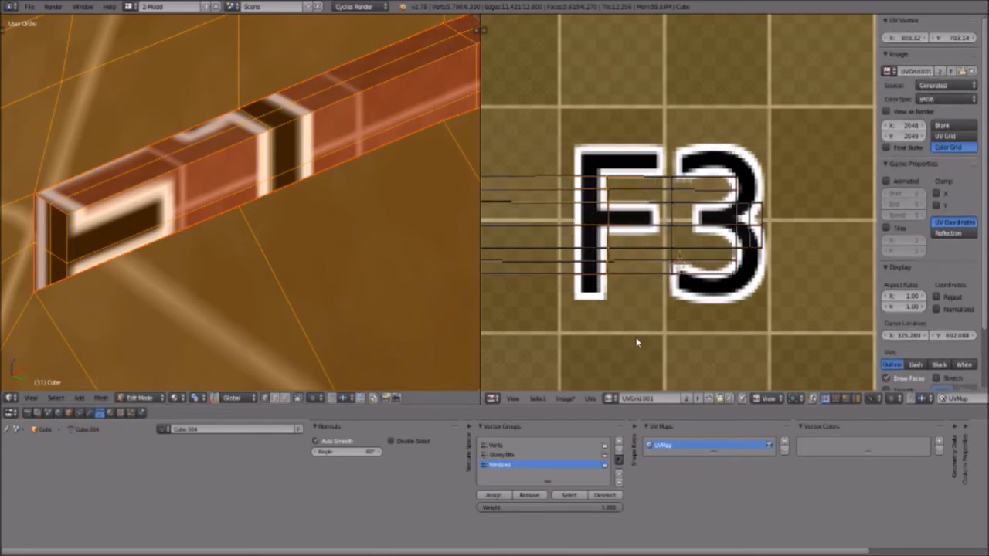
key("s")
key("x")
key("0")
key("Return")
key("a")
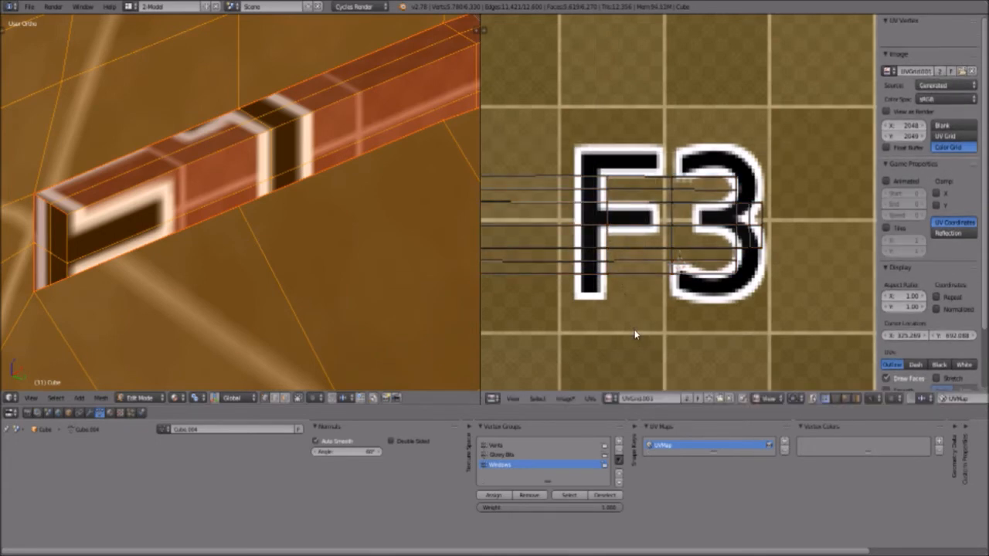
Straighten the vertex column running through the 1 of F1 by scaling it to 0 along X, then deselect it.
scroll(532, 258, "down", 3)
middle_click_drag(532, 258, 755, 301)
scroll(675, 279, "up", 3)
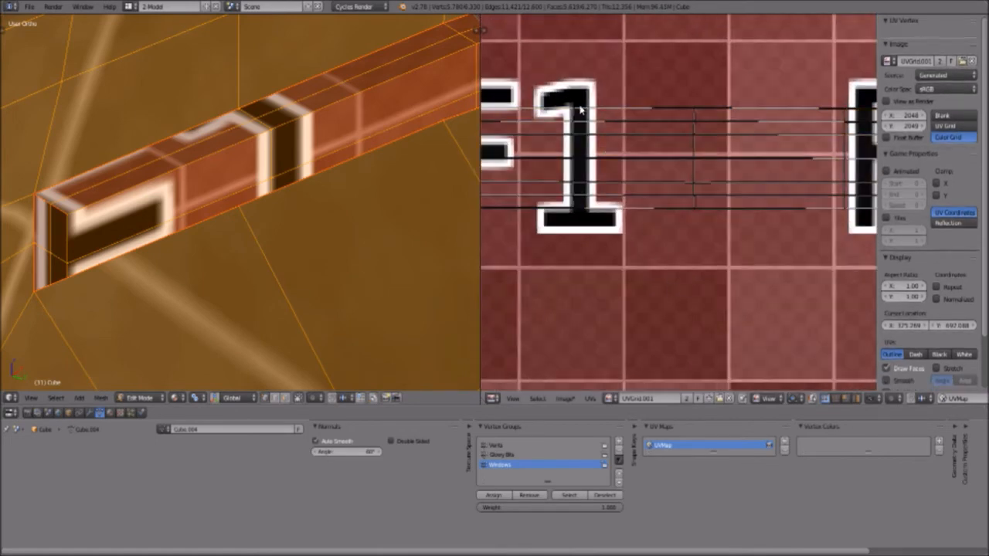
left_click_drag(578, 184, 597, 276)
key("s")
key("x")
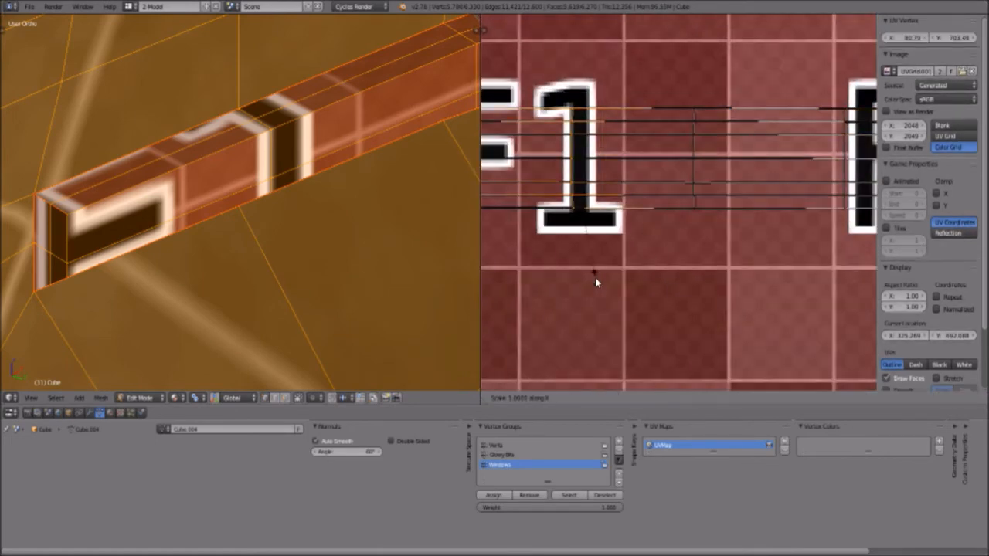
key("0")
key("Return")
key("a")
Straighten the vertex column at the island's F1 end by scaling it flat along X.
scroll(592, 259, "down", 2)
key("b")
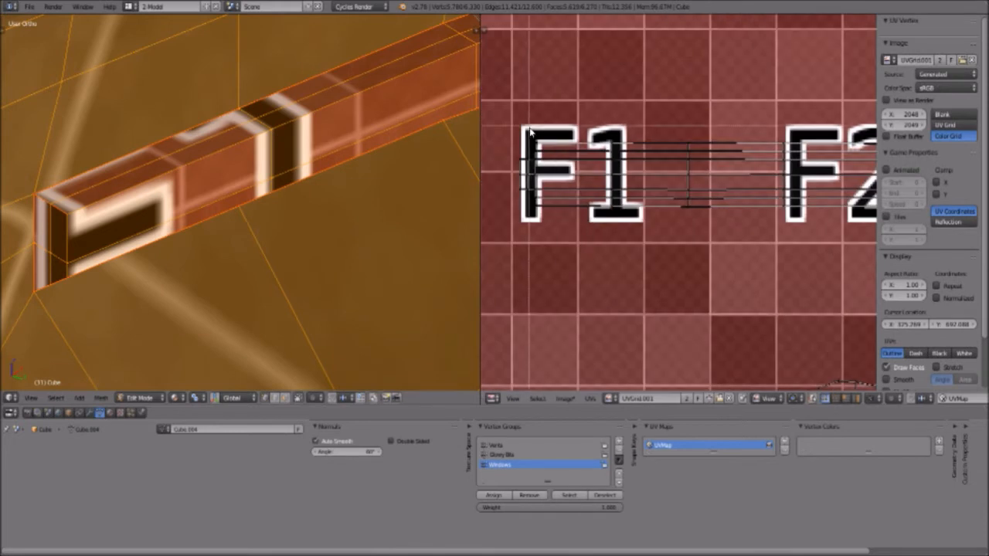
left_click_drag(531, 129, 544, 251)
key("s")
key("x")
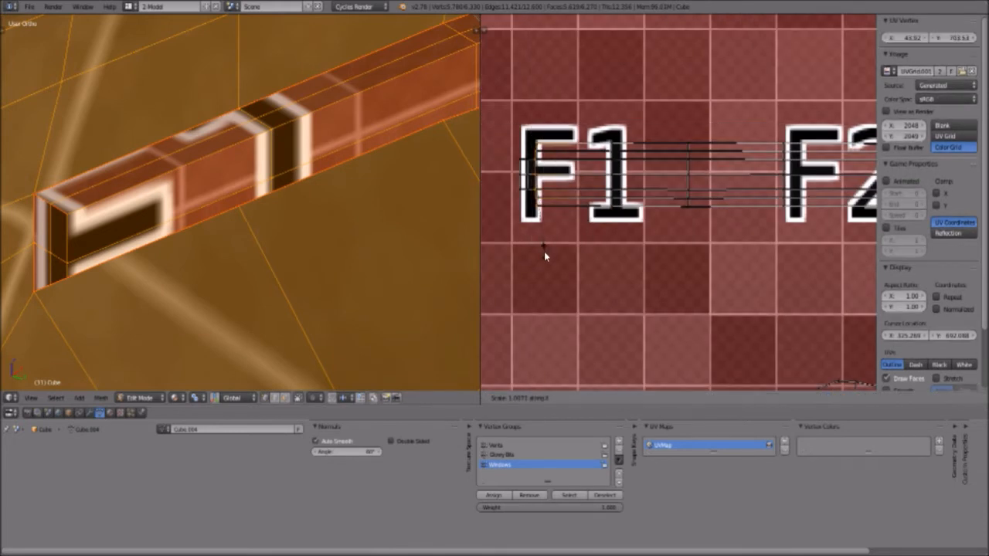
key("Return")
scroll(650, 198, "down", 1)
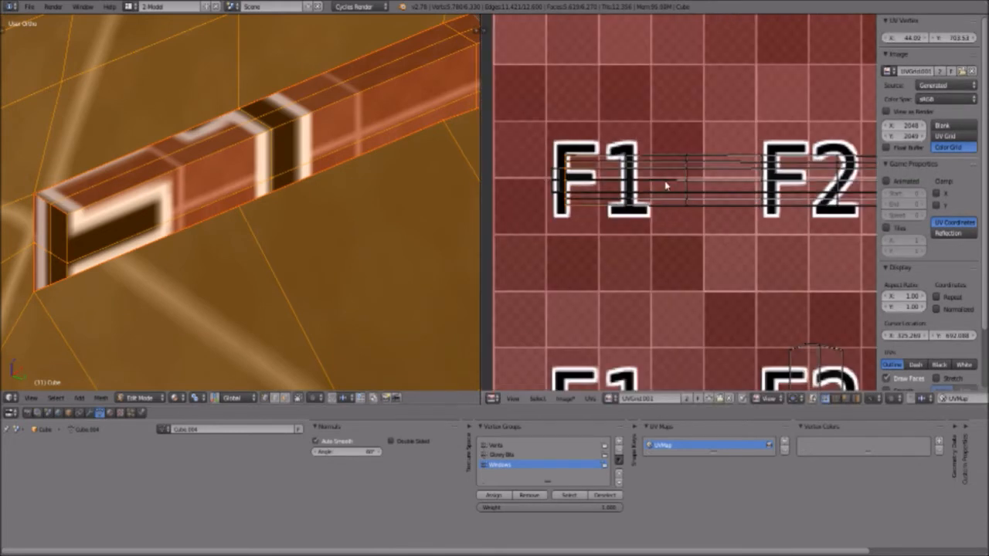
Straighten the vertex column midway between the F1 and F2 labels by scaling it flat along X.
key("a")
key("b")
left_click_drag(674, 138, 700, 245)
key("s")
key("x")
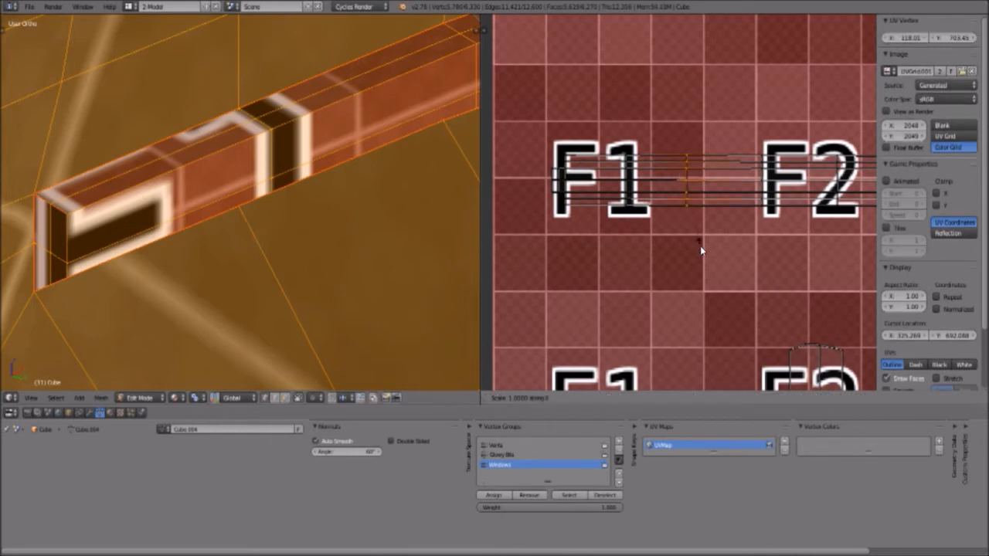
key("Return")
Straighten the vertex column beside the F of F2 by scaling it flat along X, then deselect it.
key("a")
scroll(700, 245, "down", 1)
key("b")
left_click_drag(736, 147, 750, 245)
key("s")
key("x")
key("Return")
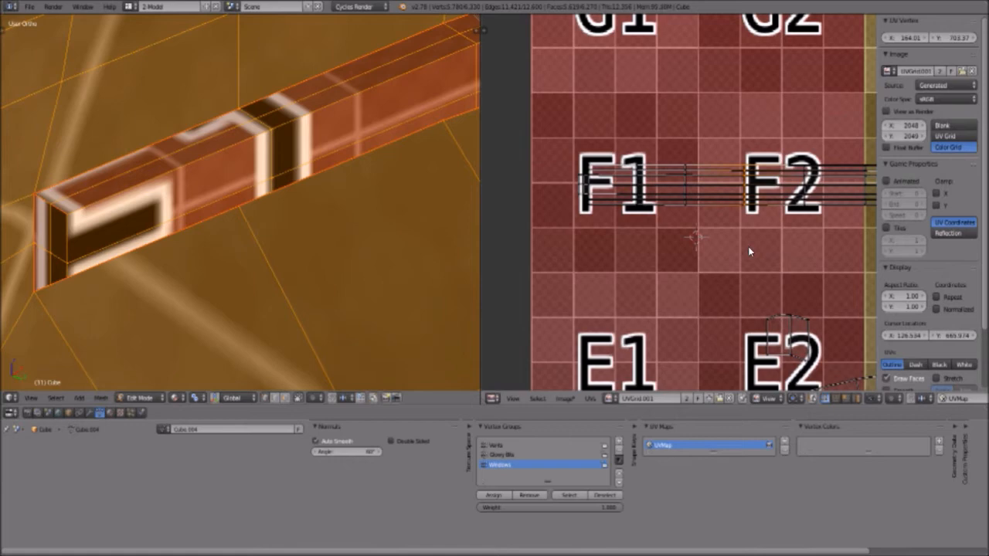
key("a")
Select the vertices along the uppermost row of the window strip's UV island, from F1 across to F3.
scroll(740, 247, "up", 2)
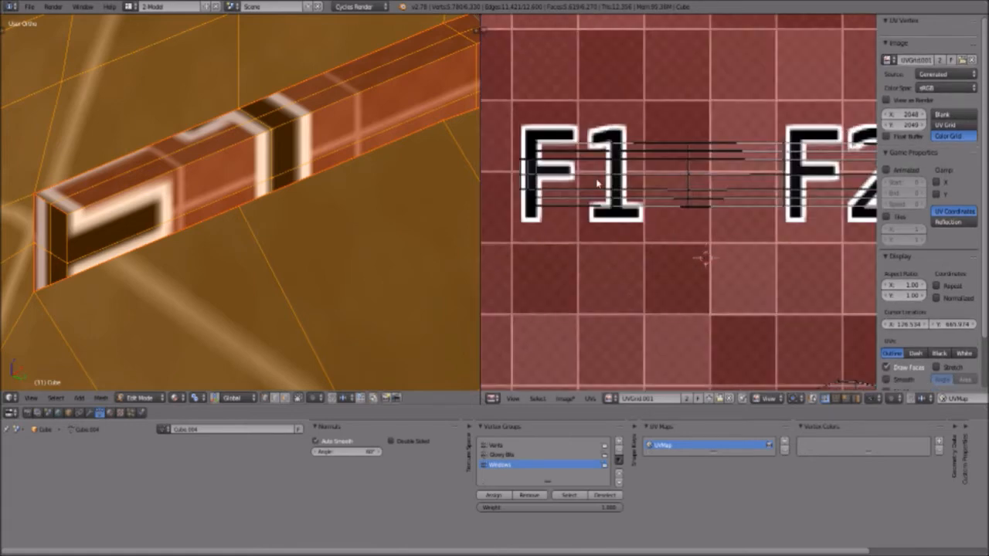
right_click(531, 139)
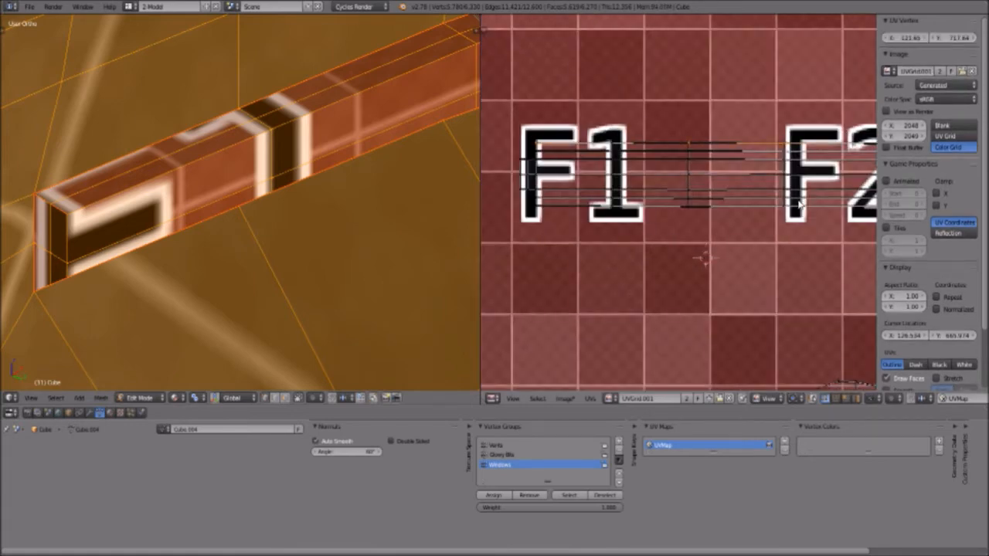
scroll(815, 236, "down", 3)
middle_click_drag(814, 236, 728, 276)
scroll(729, 275, "up", 3)
middle_click_drag(764, 241, 545, 234)
right_click(654, 206, "shift")
right_click(589, 202, "shift")
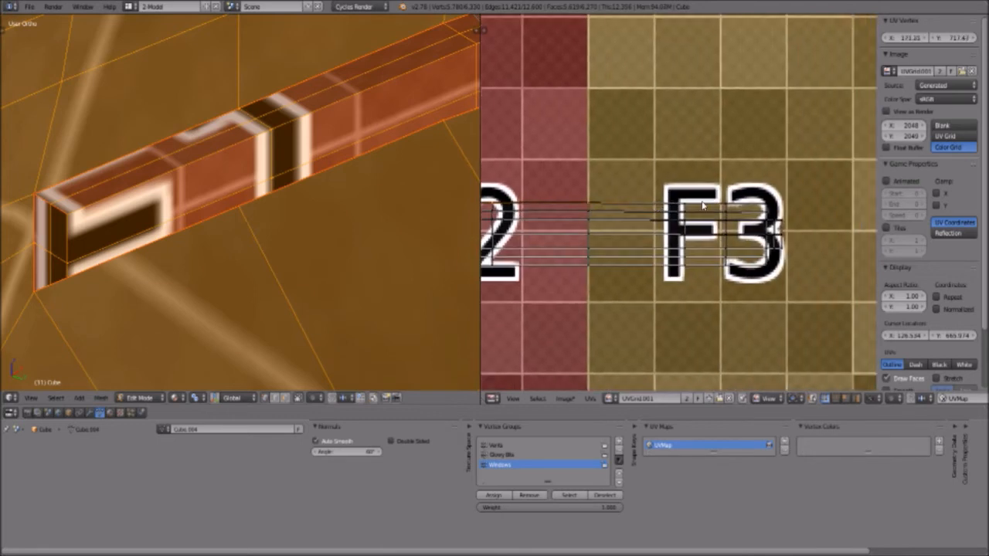
right_click(771, 199, "shift")
key("s")
key("y")
key("0")
right_click(771, 199)
scroll(750, 213, "up", 2)
scroll(745, 214, "down", 3)
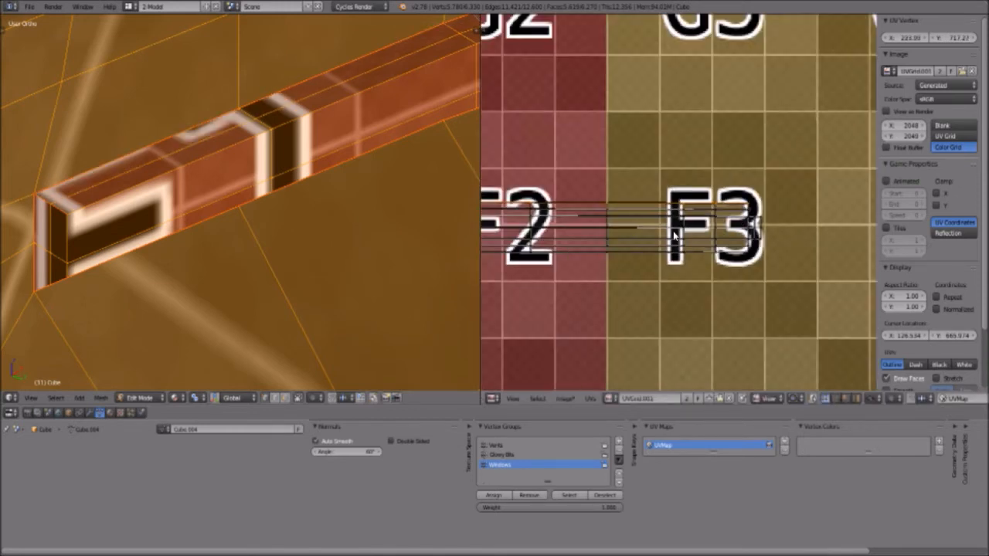
key("s")
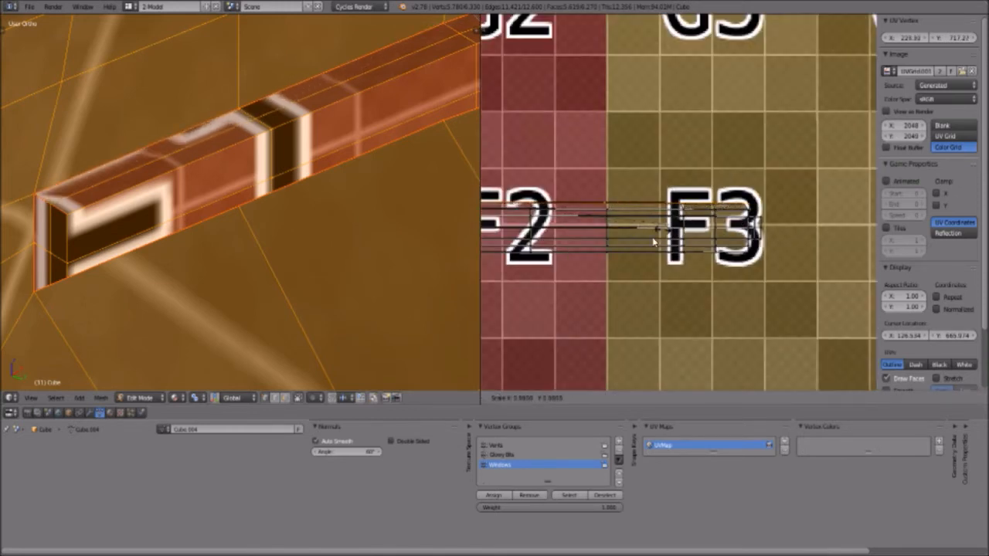
left_click(637, 250)
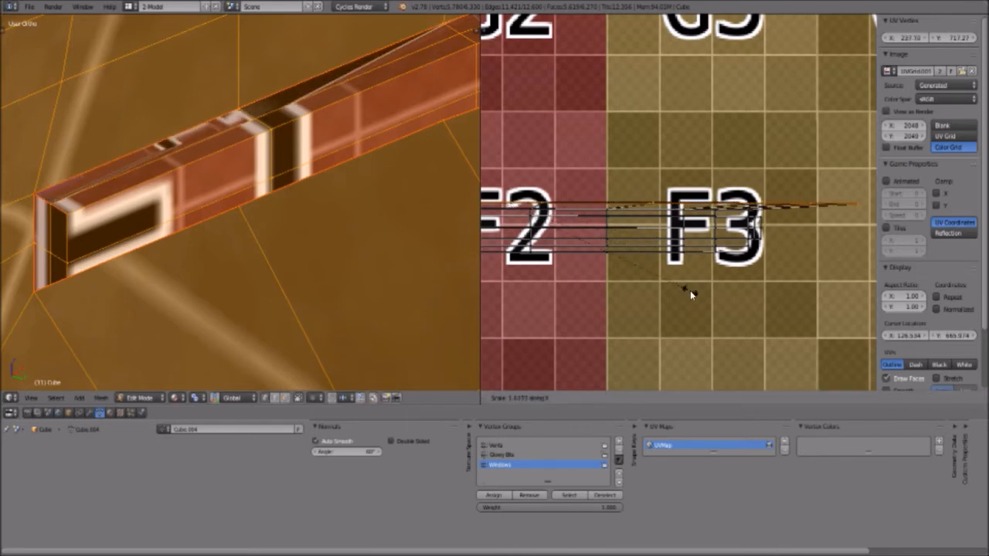
key("s")
key("y")
right_click(686, 333)
Flatten the selected uppermost vertex row by scaling it to 0 along Y, then deselect it.
key("s")
key("y")
key("0")
key("Return")
key("a")
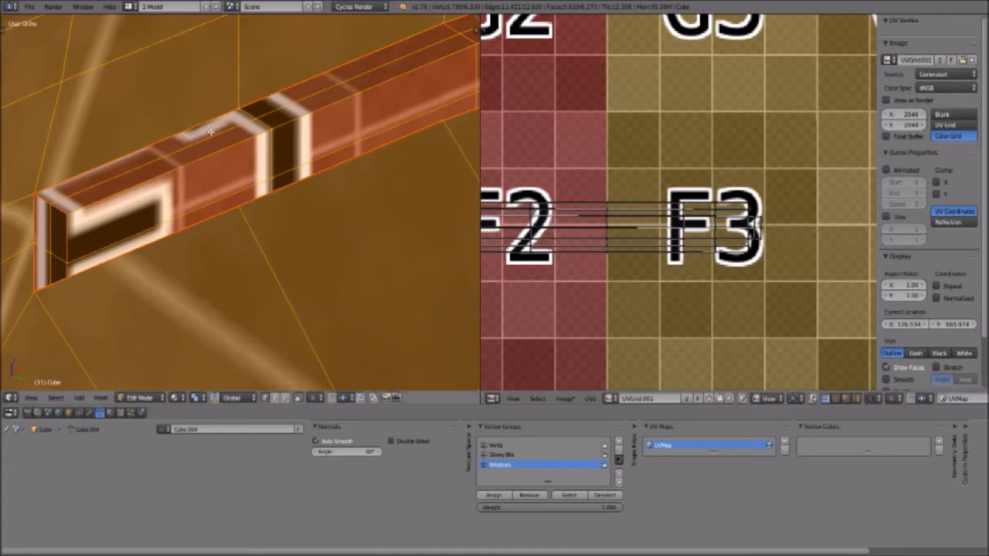
Box-select the entire window strip island across F1 to F3 and pin its UV vertices.
scroll(665, 279, "up", 1)
scroll(633, 265, "down", 3)
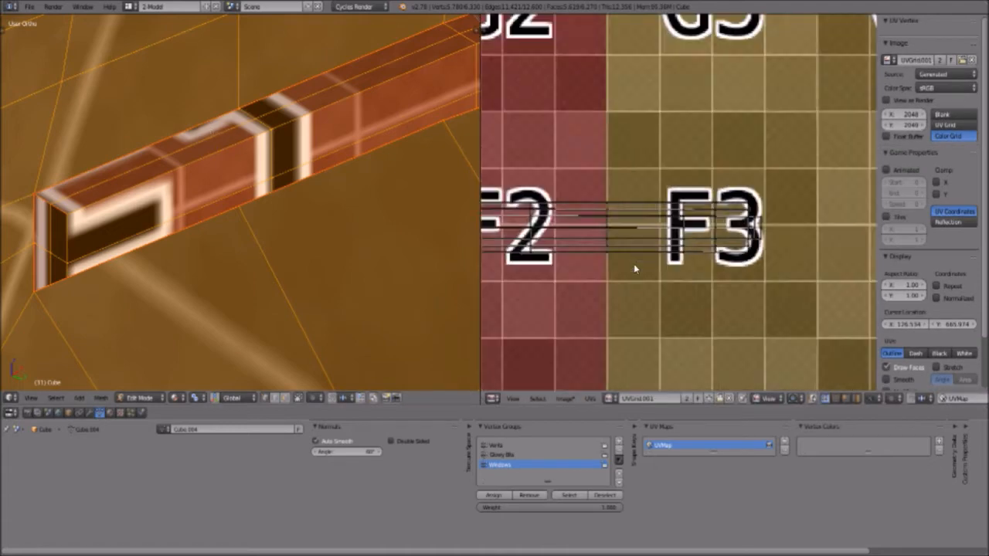
middle_click_drag(631, 282, 791, 278)
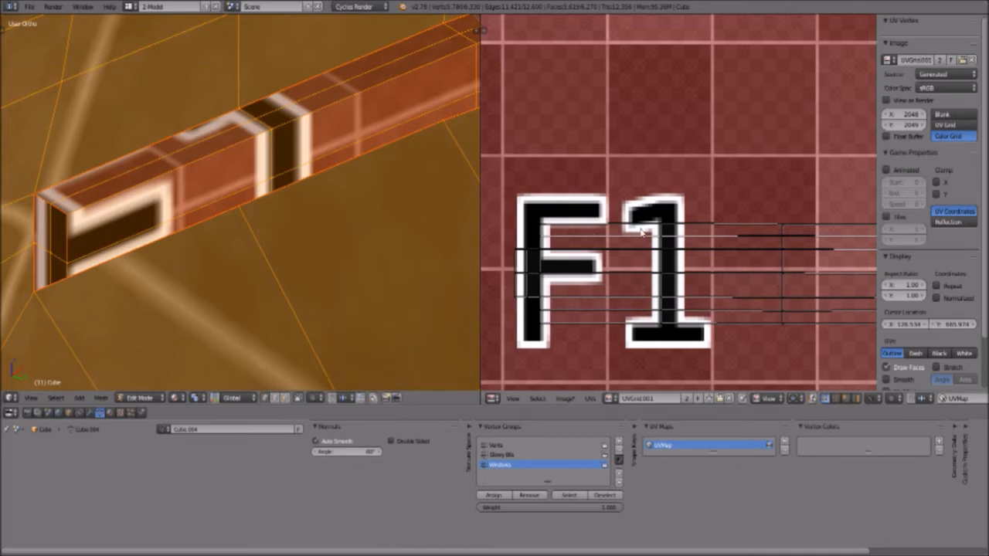
key("a")
scroll(620, 252, "down", 7)
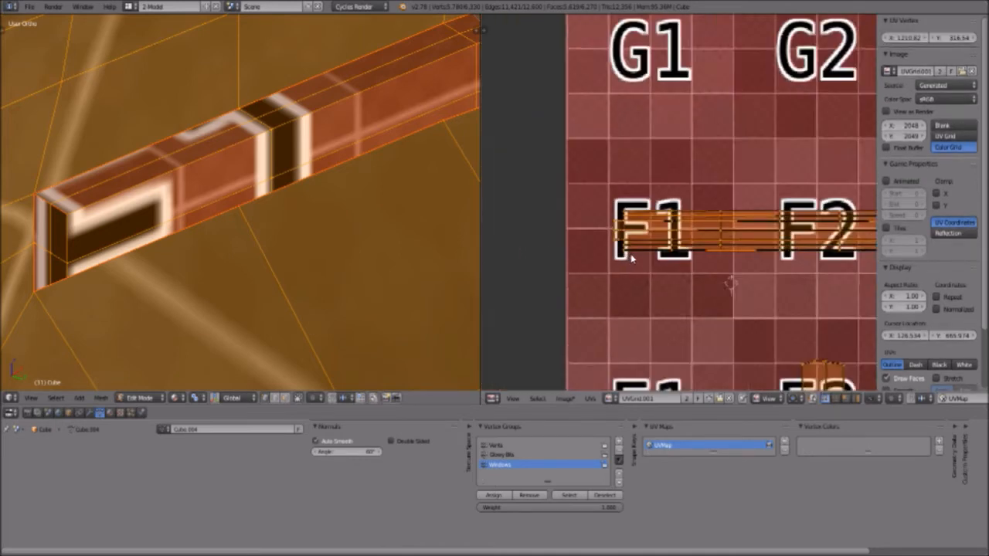
scroll(793, 241, "up", 4)
scroll(790, 246, "down", 1)
middle_click_drag(716, 249, 639, 230)
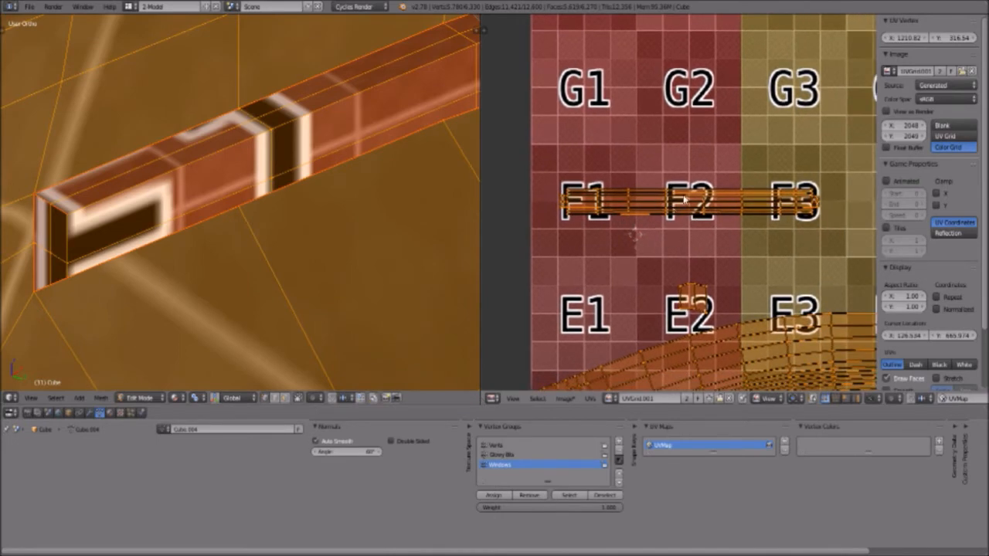
key("a")
key("a")
key("a")
key("b")
left_click_drag(545, 169, 870, 244)
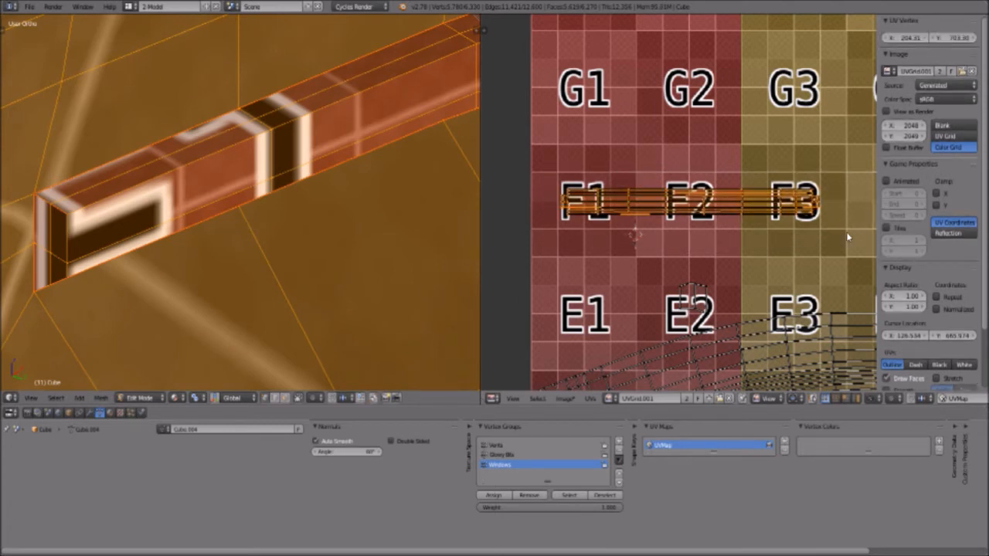
left_click(591, 399)
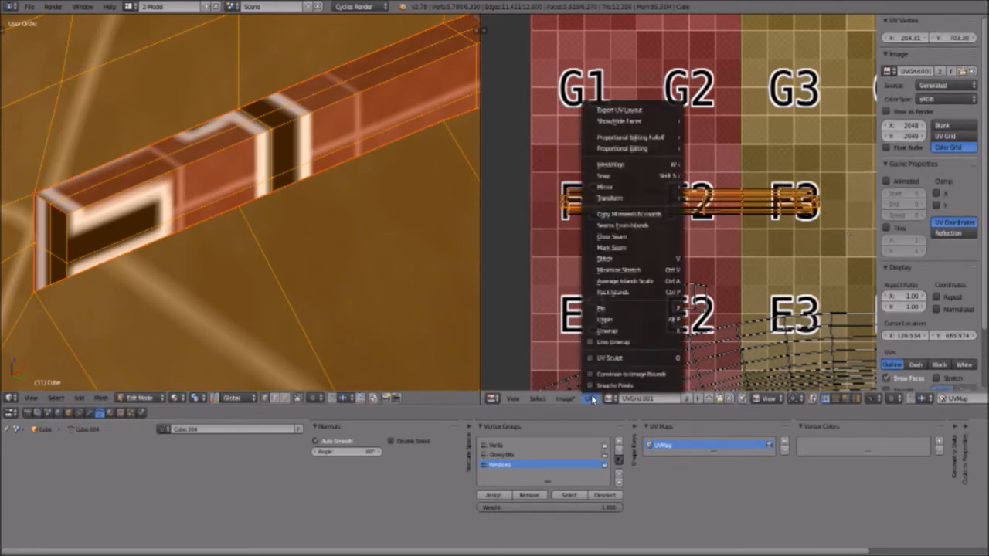
left_click(601, 308)
Move the pinned window strip island slightly upward so it crosses the upper part of the F1 to F3 labels.
scroll(669, 221, "up", 3)
key("g")
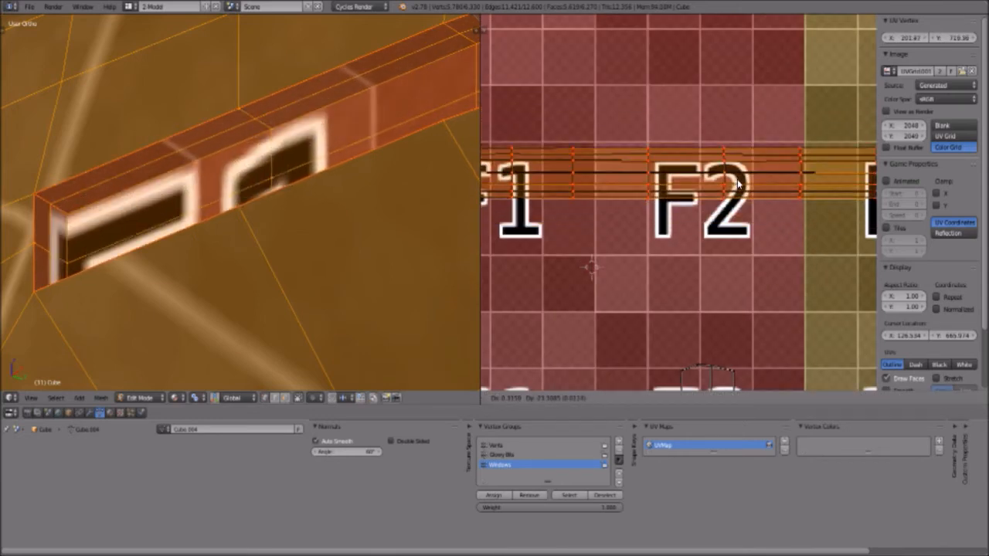
left_click(738, 183)
Unwrap the selected mesh again with the window strip island pinned in place.
scroll(749, 202, "down", 5)
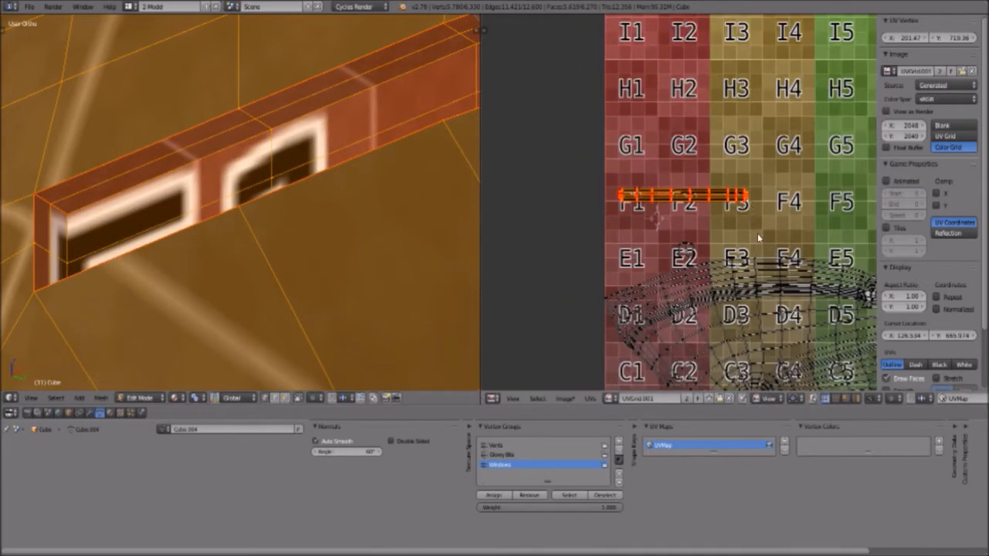
scroll(758, 233, "up", 5)
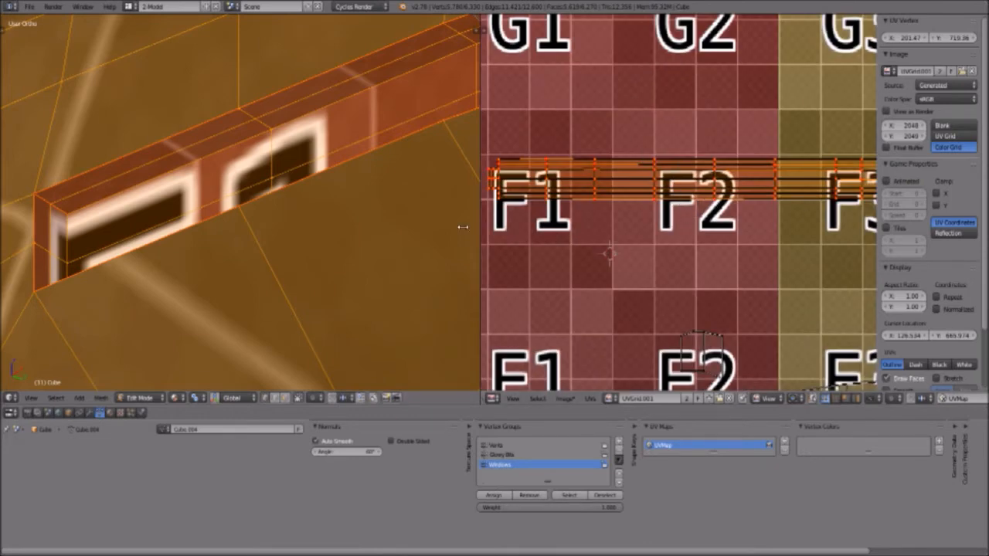
scroll(248, 142, "down", 5)
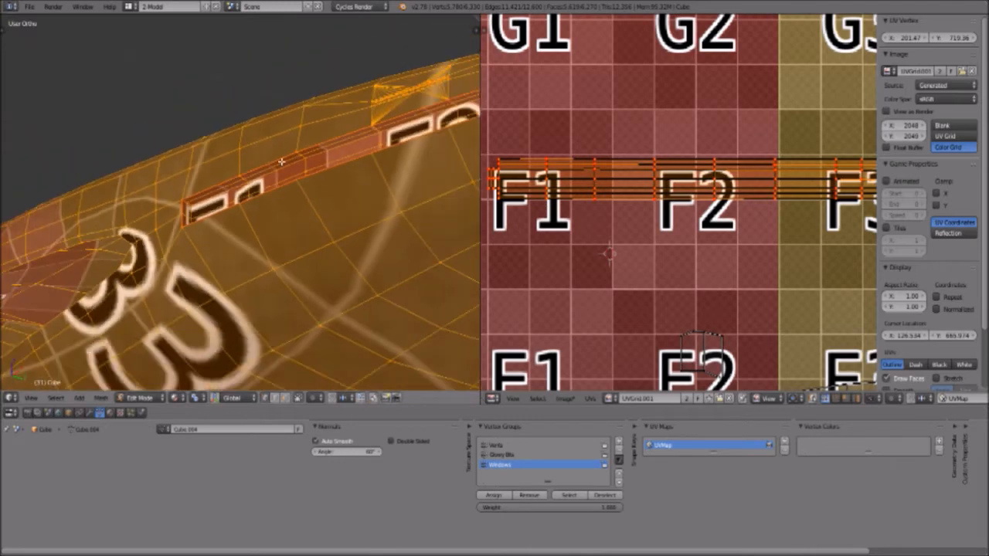
key("u")
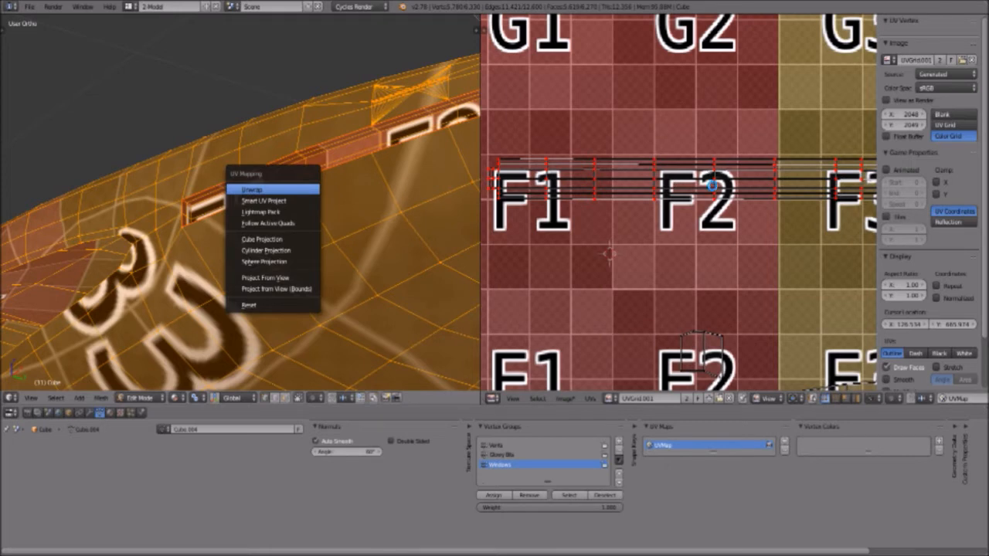
key("Escape")
Examine the unwrapped UV layout from the pinned window strip island to the far end of the hull islands.
scroll(712, 186, "down", 5)
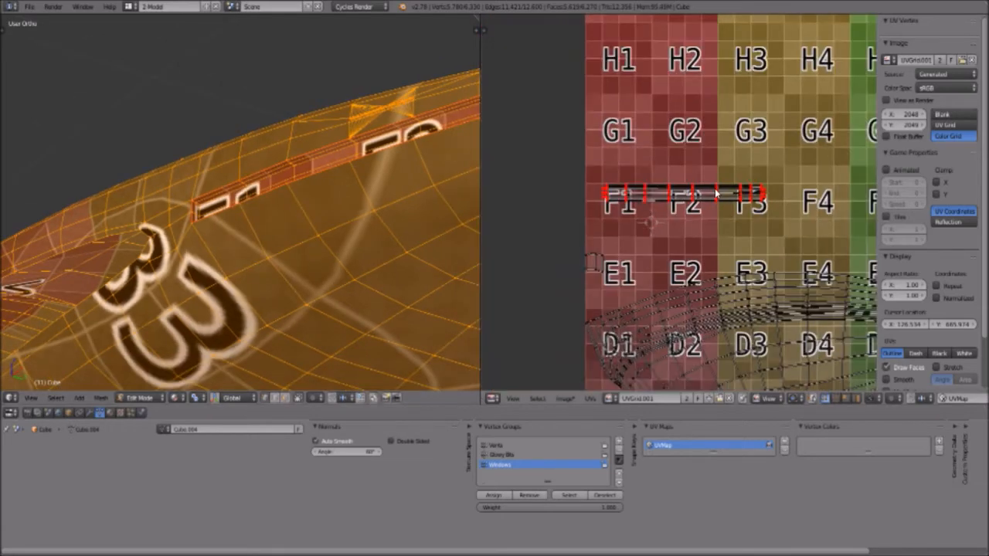
middle_click_drag(779, 227, 689, 166)
middle_click_drag(797, 261, 653, 188)
middle_click_drag(859, 249, 658, 237)
middle_click_drag(754, 248, 593, 234)
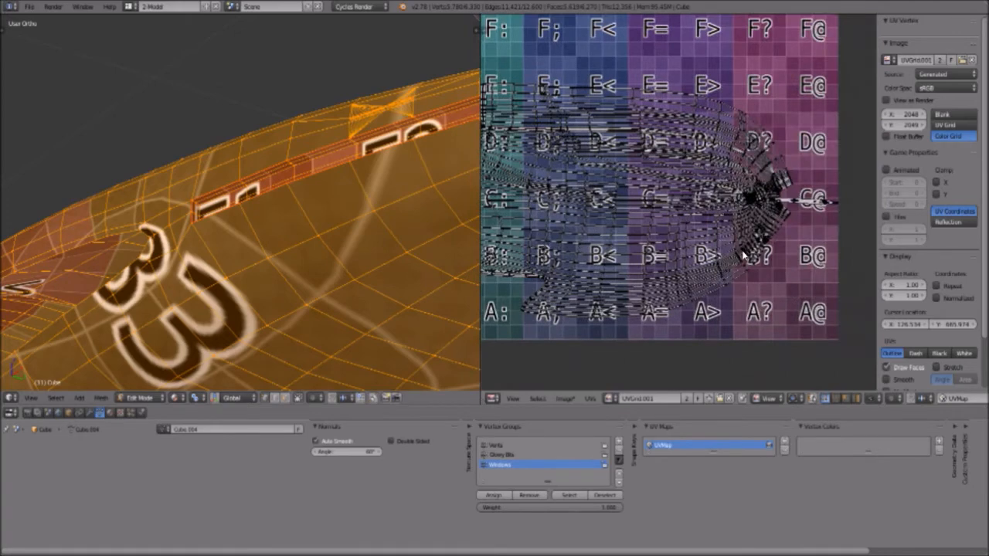
scroll(743, 253, "up", 2)
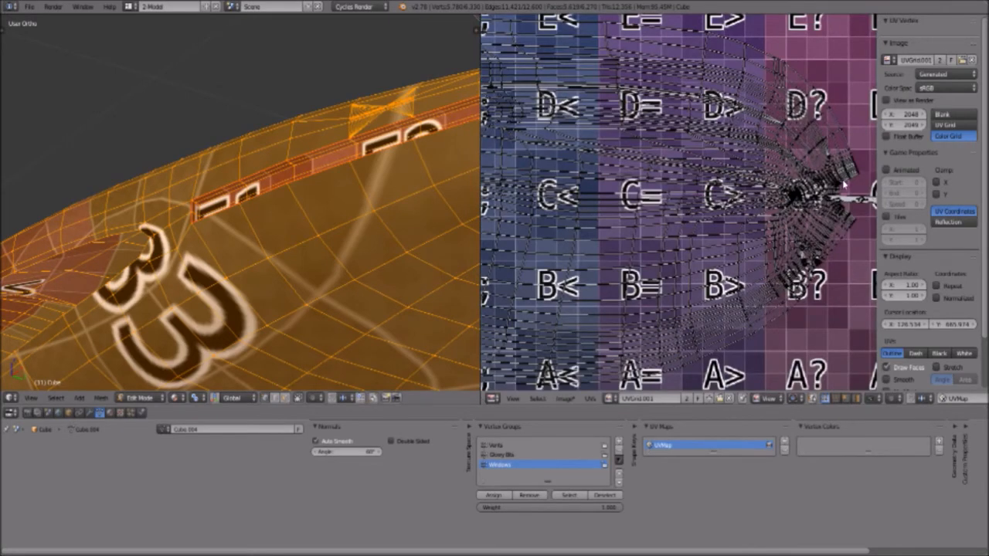
scroll(703, 185, "down", 6)
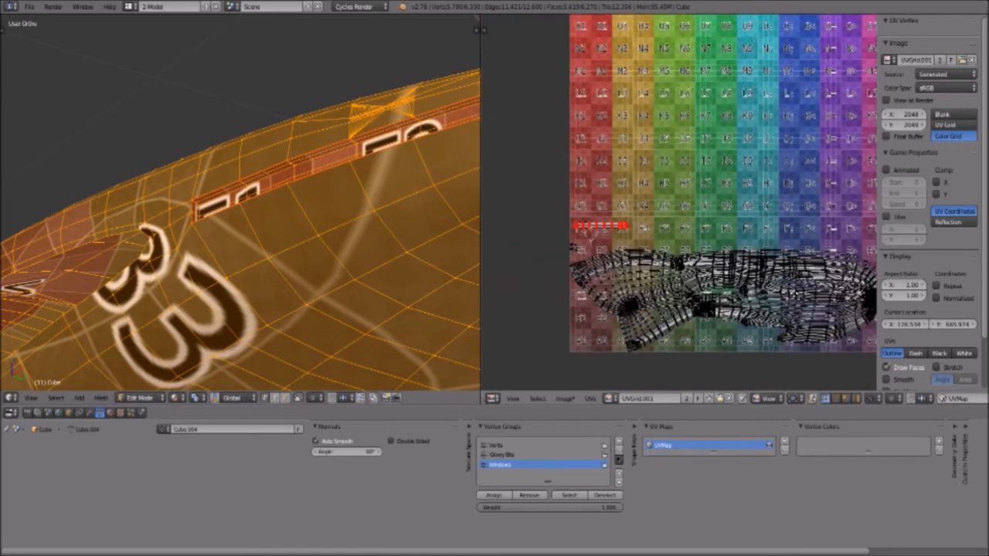
scroll(720, 200, "up", 3)
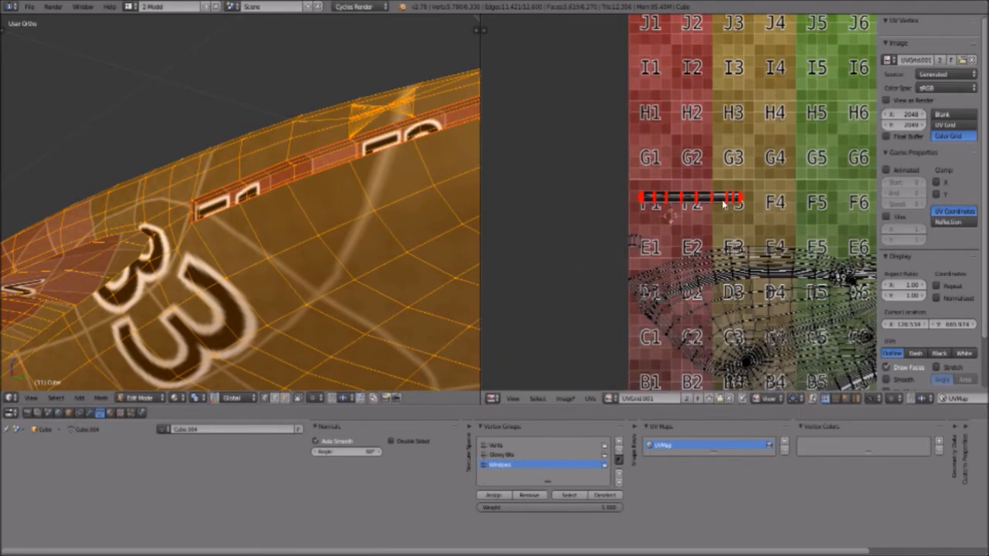
scroll(743, 214, "up", 4)
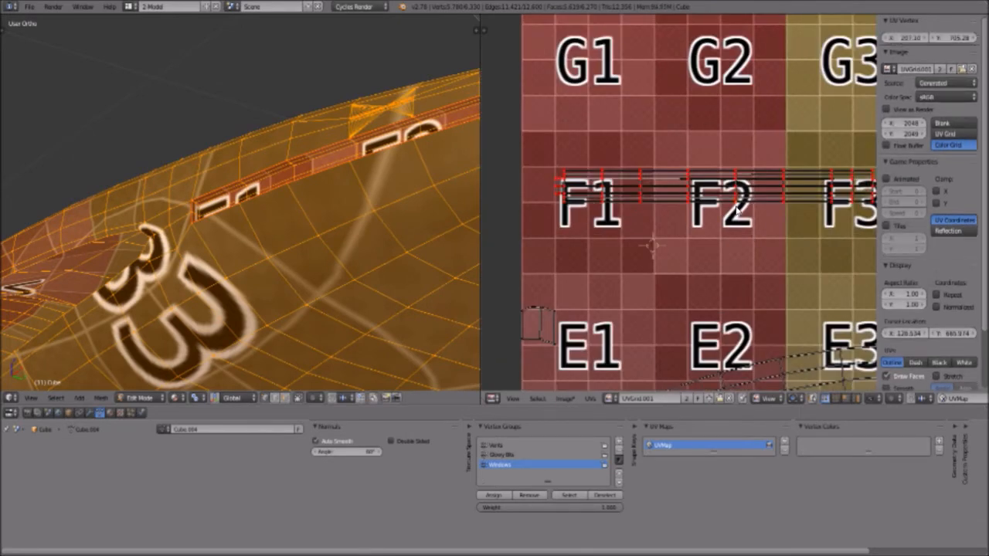
key("g")
right_click(744, 234)
key("a")
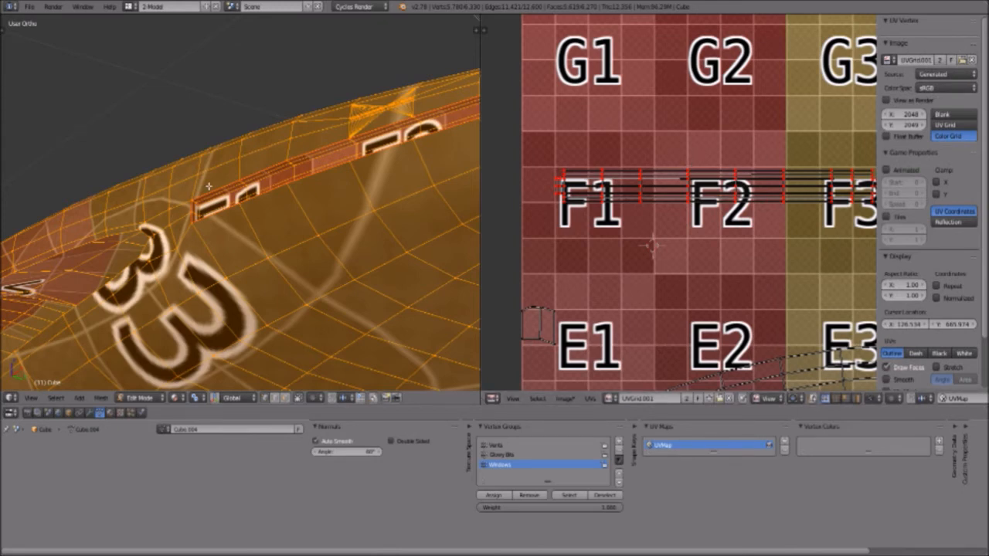
Deselect the whole mesh in the 3D view.
scroll(209, 186, "down", 10)
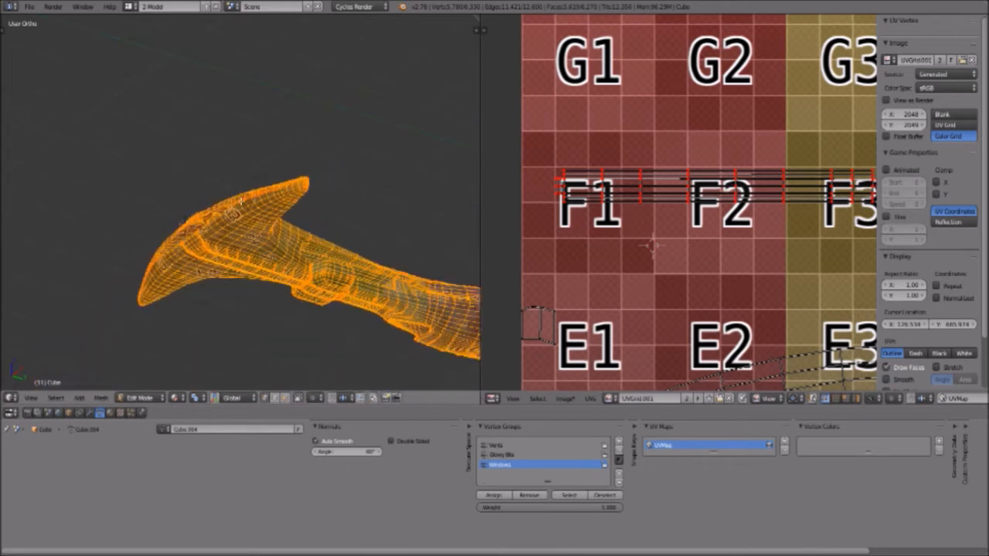
middle_click_drag(264, 250, 197, 245)
key("a")
Examine how the color grid texture maps along the model's hull and compare it with the full grid image.
scroll(353, 194, "up", 5)
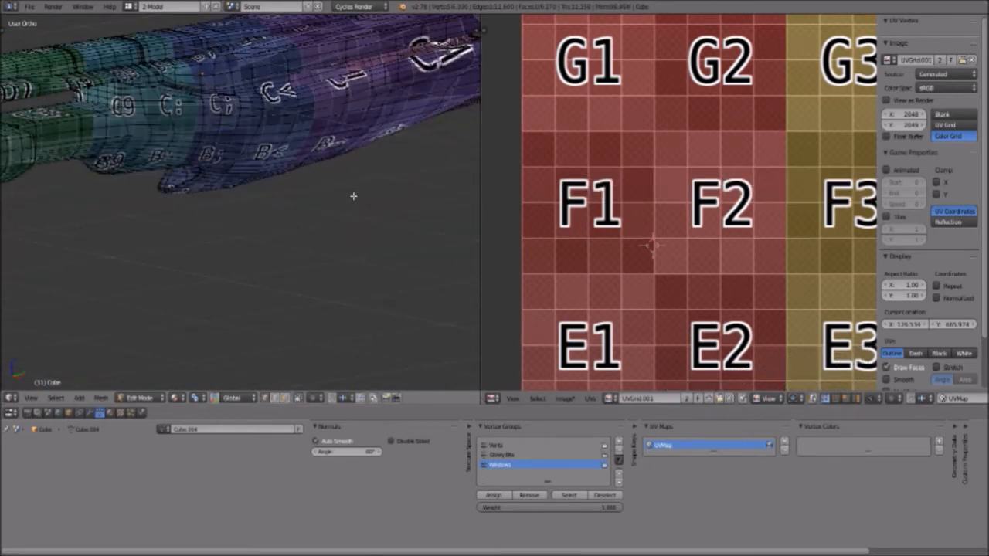
middle_click_drag(200, 148, 273, 209, "shift")
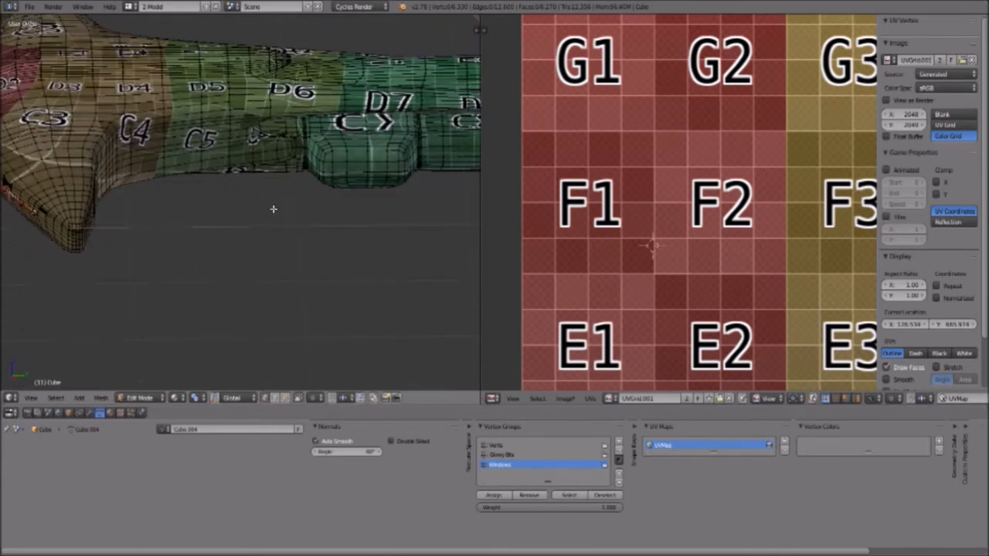
middle_click_drag(398, 161, 235, 213, "shift")
scroll(237, 210, "up", 5)
scroll(270, 243, "down", 4)
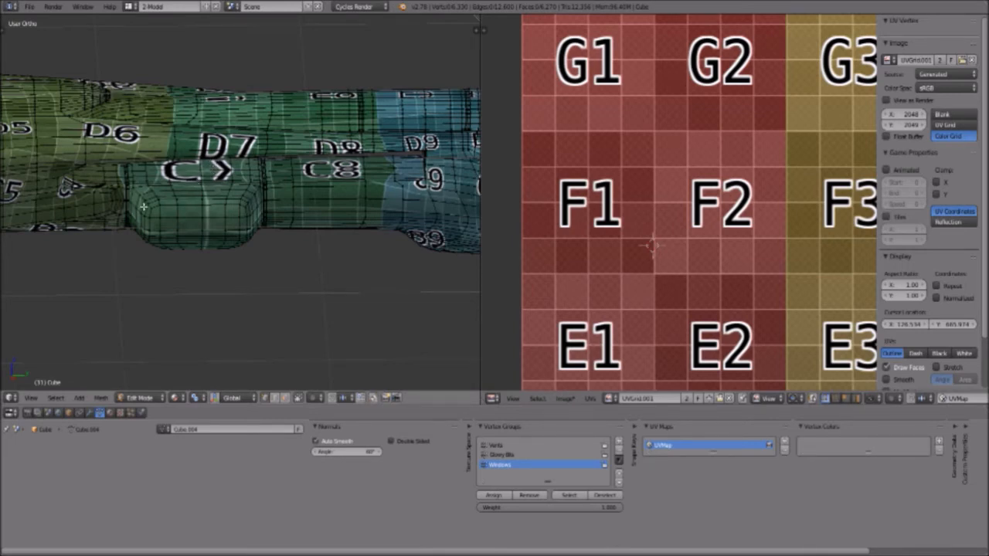
scroll(806, 203, "down", 6)
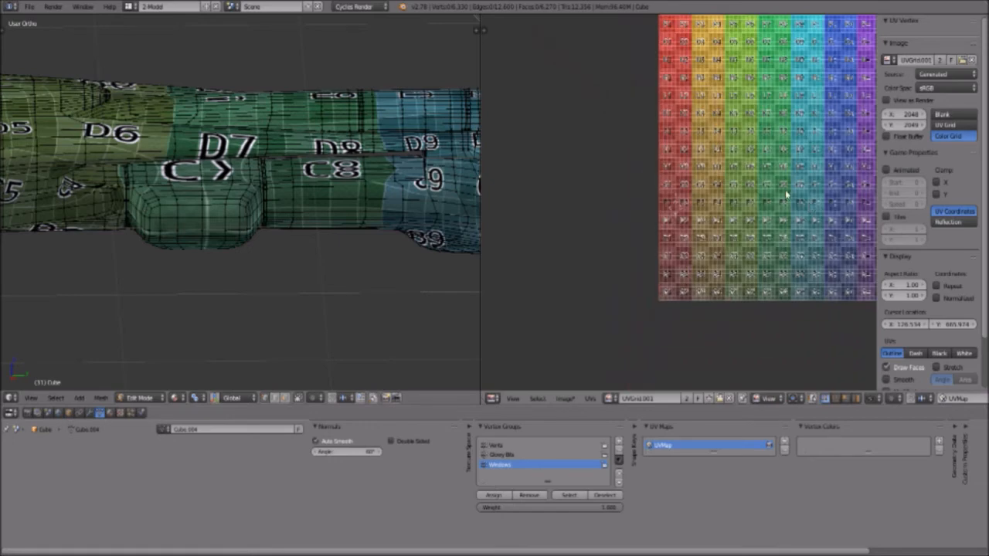
middle_click_drag(832, 149, 712, 265)
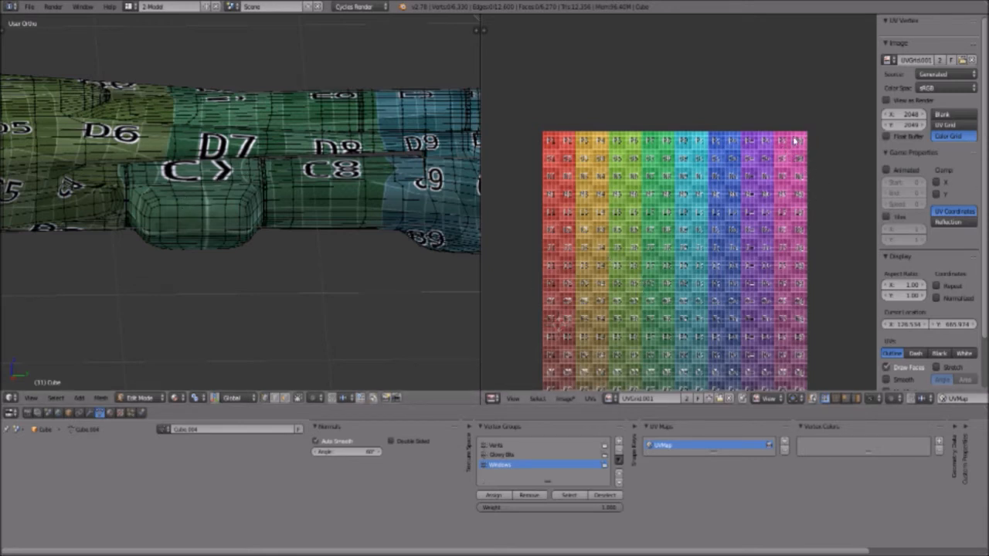
scroll(150, 261, "down", 3)
middle_click_drag(214, 256, 197, 203, "shift")
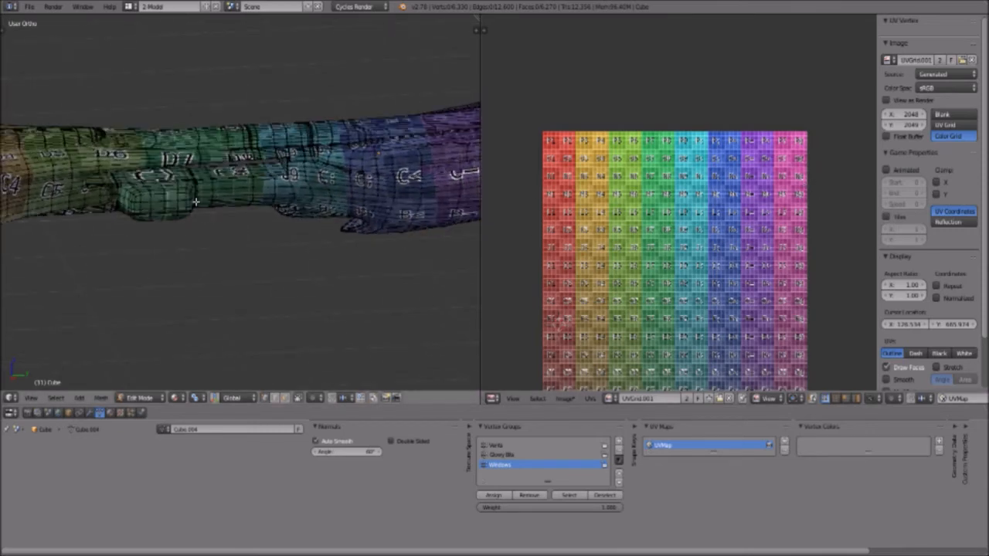
scroll(215, 265, "down", 3)
middle_click_drag(215, 267, 292, 274)
middle_click_drag(208, 301, 231, 311)
scroll(232, 306, "up", 4)
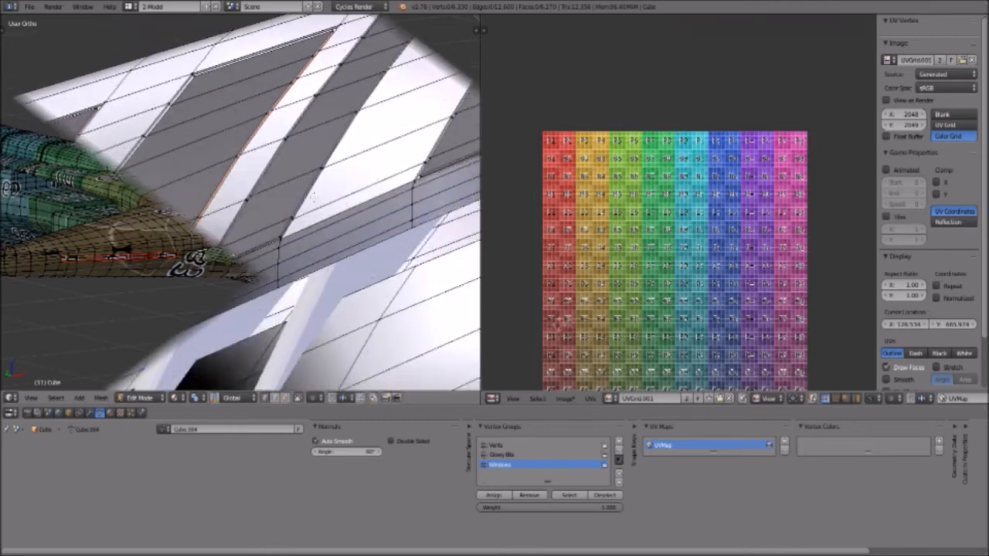
Examine the rim edges and corners of the narrow window recess in the hull.
scroll(278, 227, "up", 2)
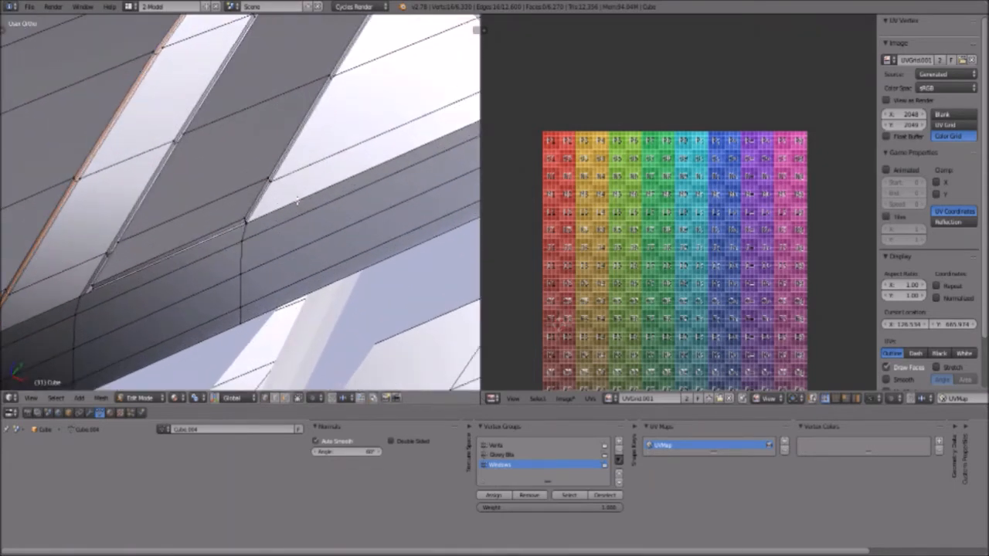
middle_click_drag(230, 220, 271, 199, "shift")
scroll(274, 216, "up", 5)
scroll(275, 216, "down", 4)
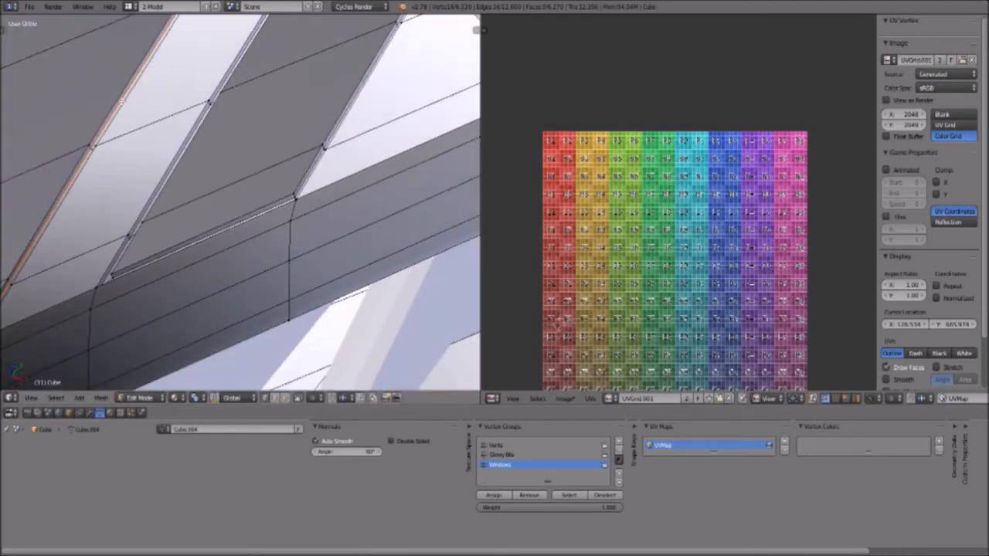
middle_click_drag(101, 123, 137, 146, "shift")
scroll(139, 148, "down", 3)
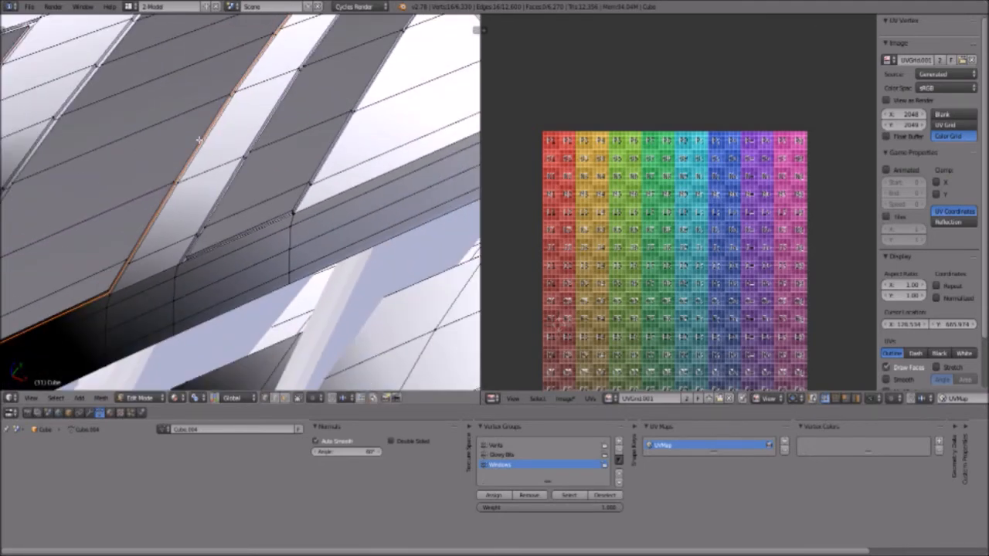
scroll(302, 209, "up", 5)
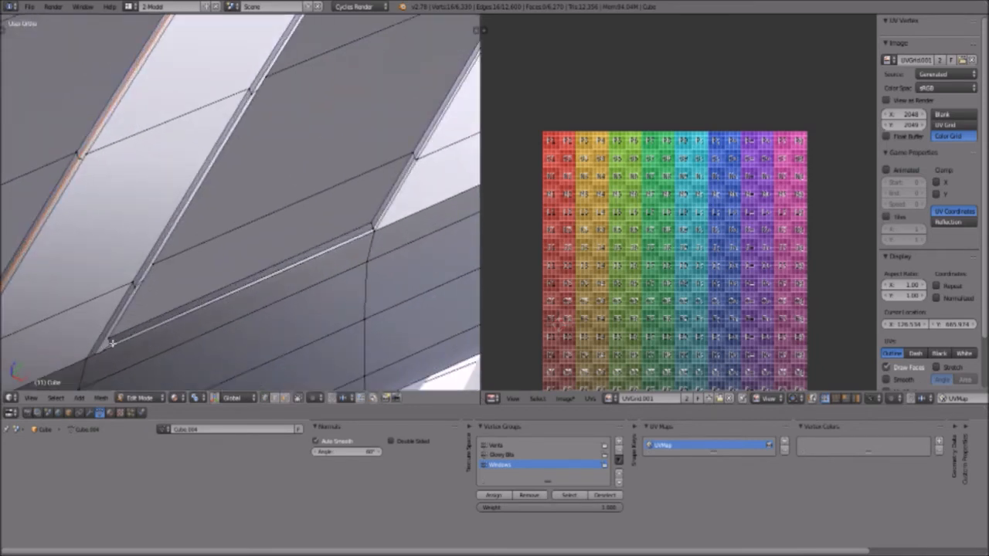
right_click(114, 341)
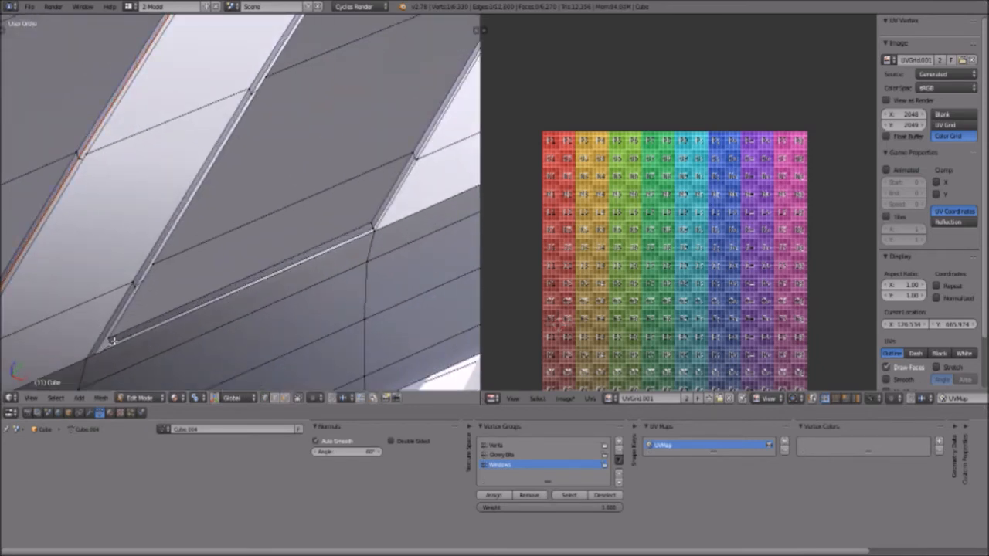
middle_click_drag(418, 154, 301, 99)
scroll(242, 137, "down", 10)
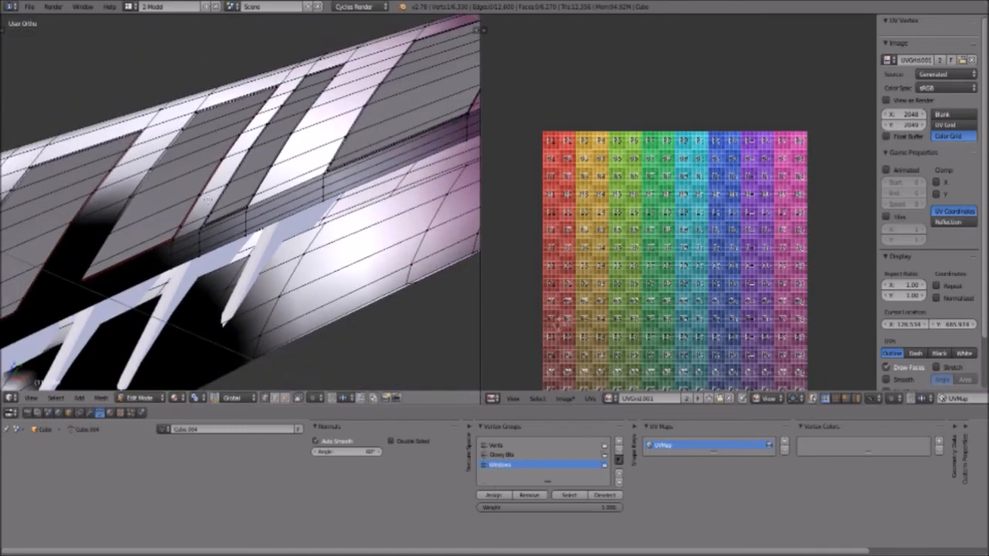
scroll(291, 224, "up", 8)
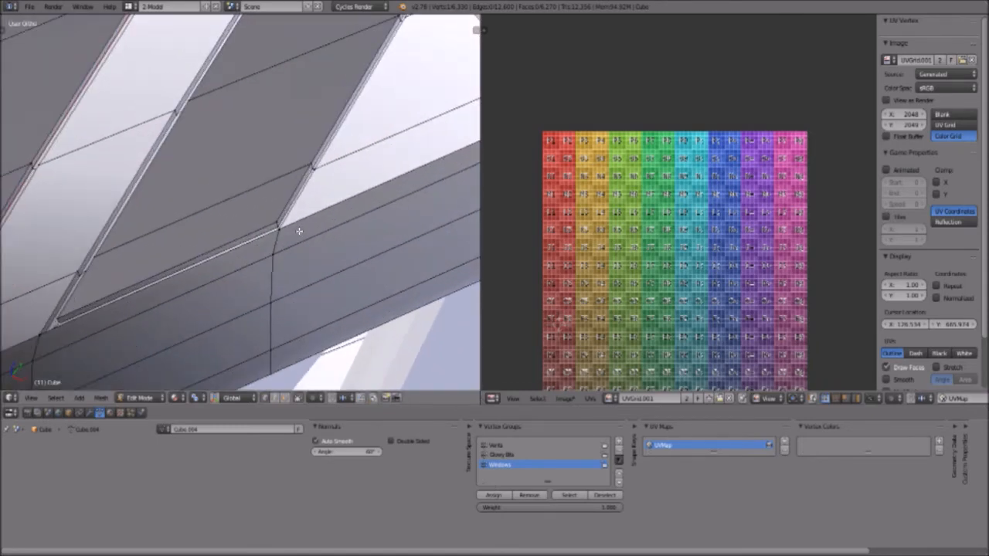
scroll(294, 223, "down", 6)
scroll(295, 214, "up", 11)
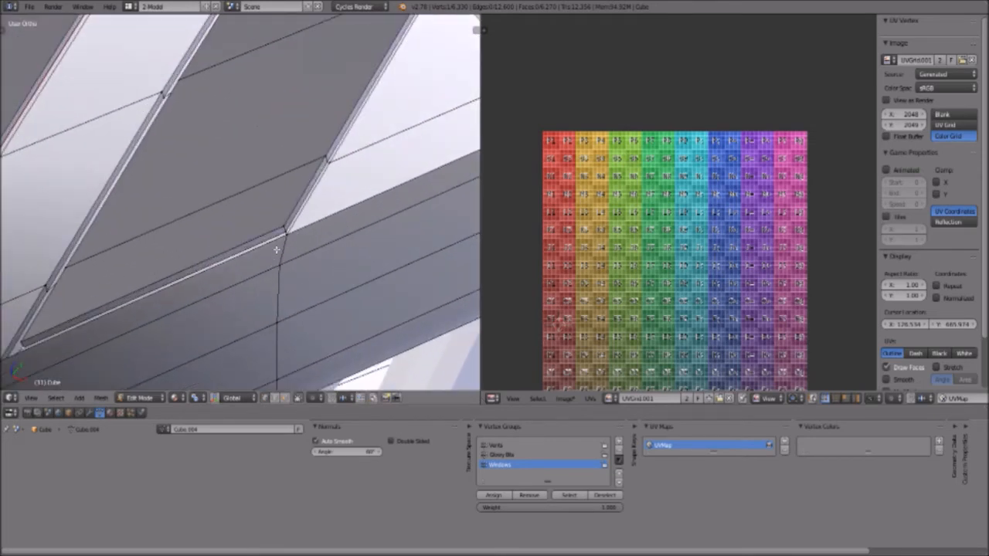
Select a single outer rim edge along the long side of the narrow window recess.
right_click(283, 231, "shift")
right_click(326, 161, "shift")
middle_click_drag(376, 106, 298, 225, "shift")
right_click(355, 101)
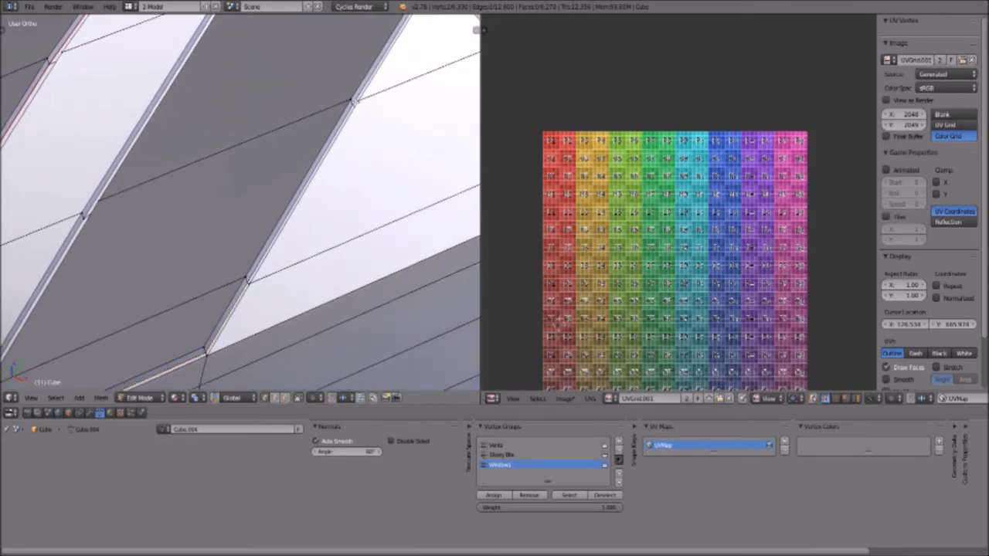
right_click(247, 280, "shift")
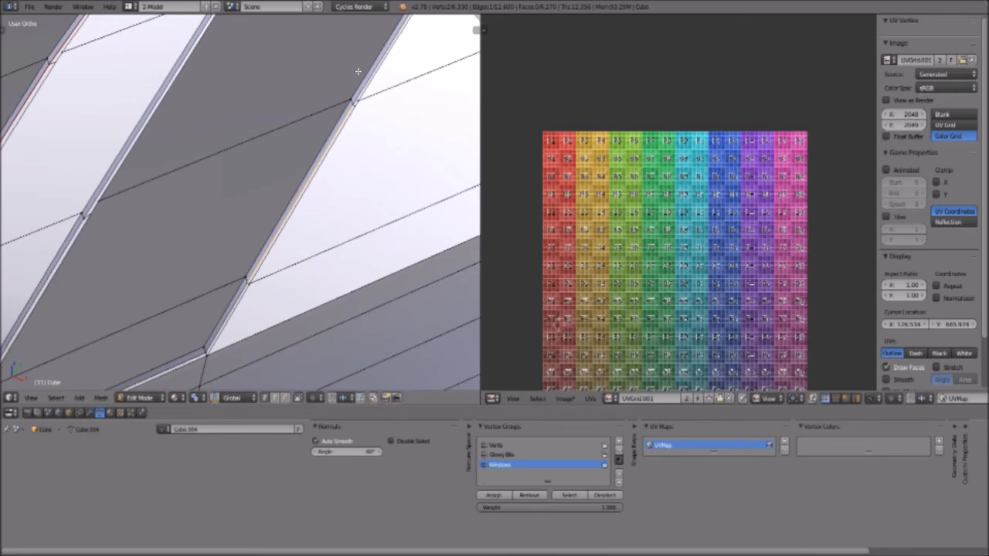
scroll(358, 71, "down", 4)
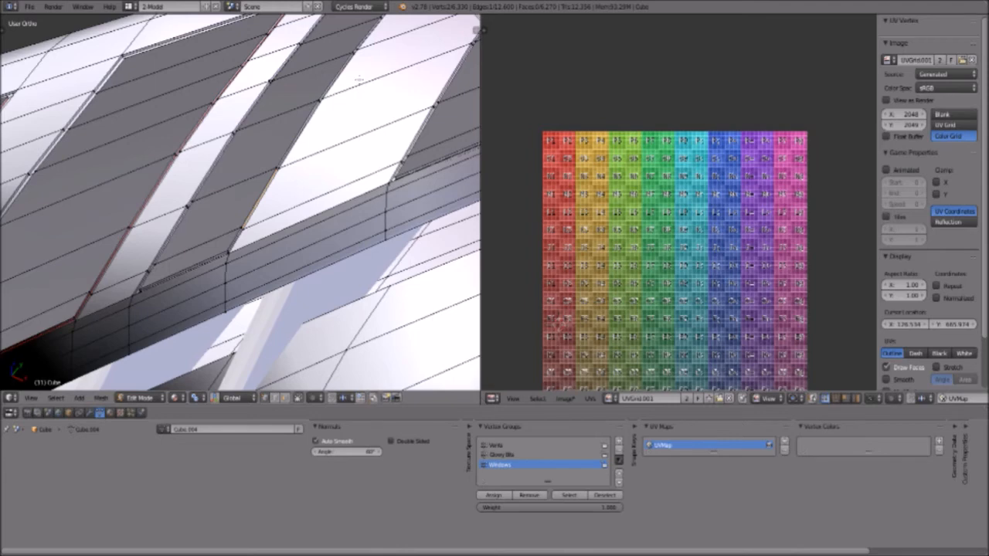
scroll(358, 79, "up", 3)
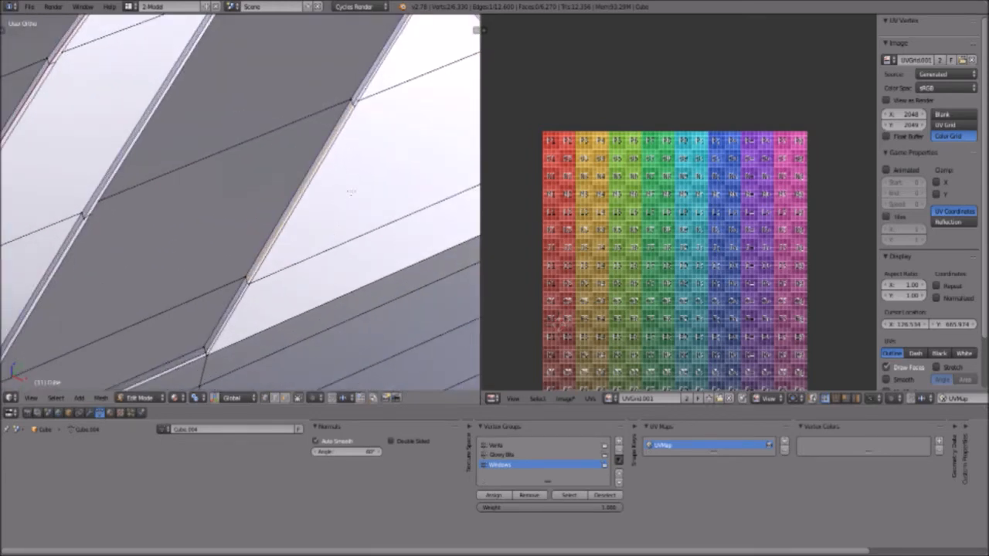
Extend the selection to the full outer edge loop of the narrow recess and mark it as a seam.
right_click(280, 223)
key("ctrl+e")
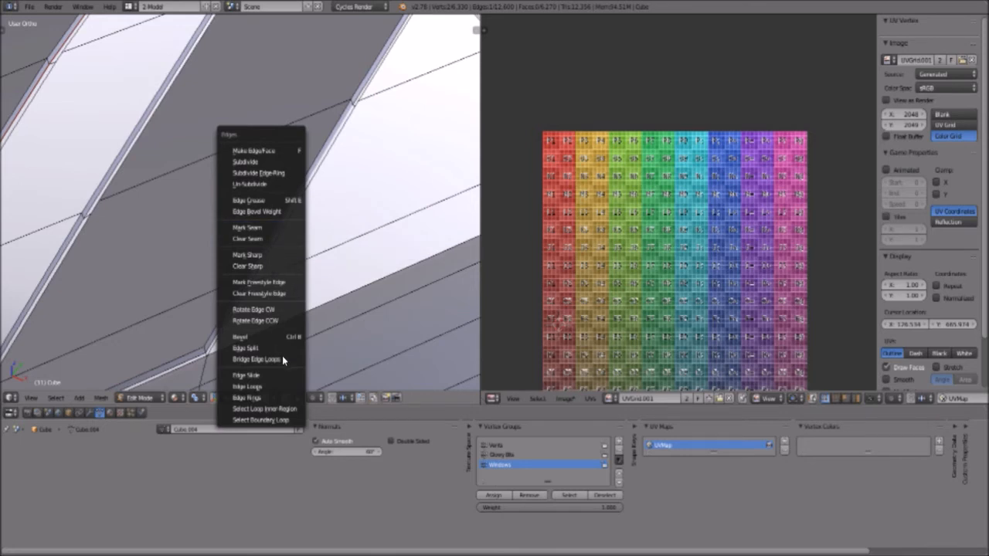
left_click(281, 386)
left_click(267, 398)
middle_click_drag(315, 274, 422, 98, "shift")
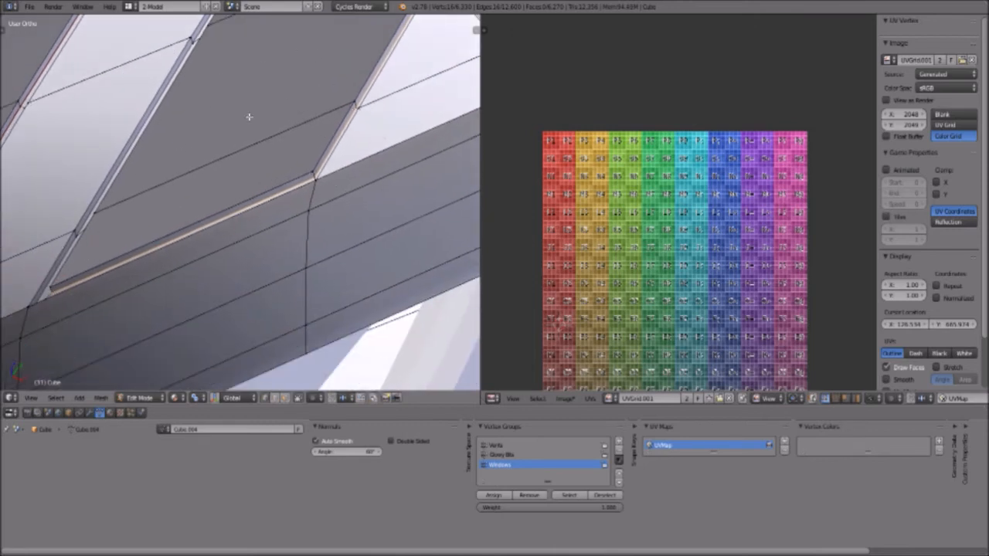
key("ctrl+e")
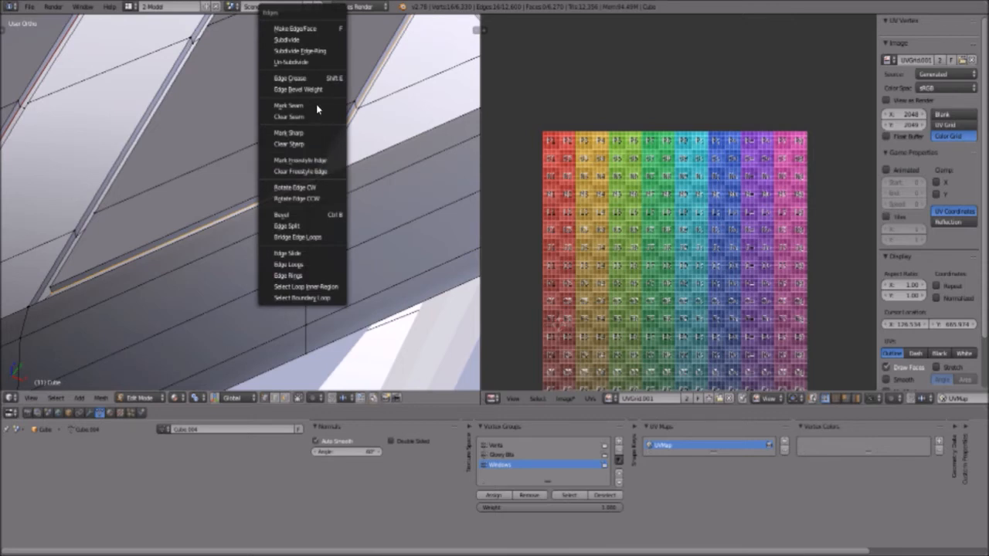
left_click(289, 105)
scroll(347, 161, "up", 4)
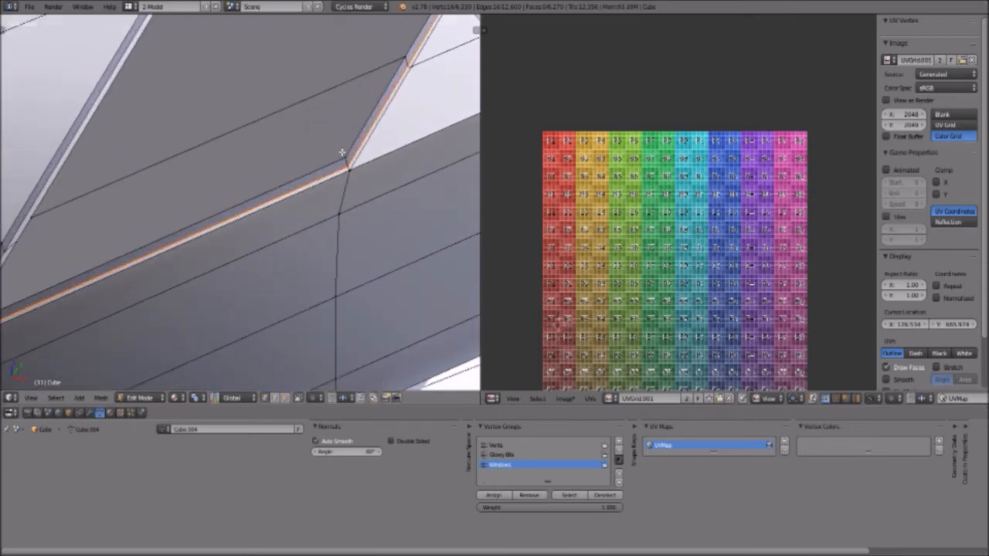
Mark seams on the short edges joining inner and outer rims at both lower corners of the narrow recess.
key("ctrl+e")
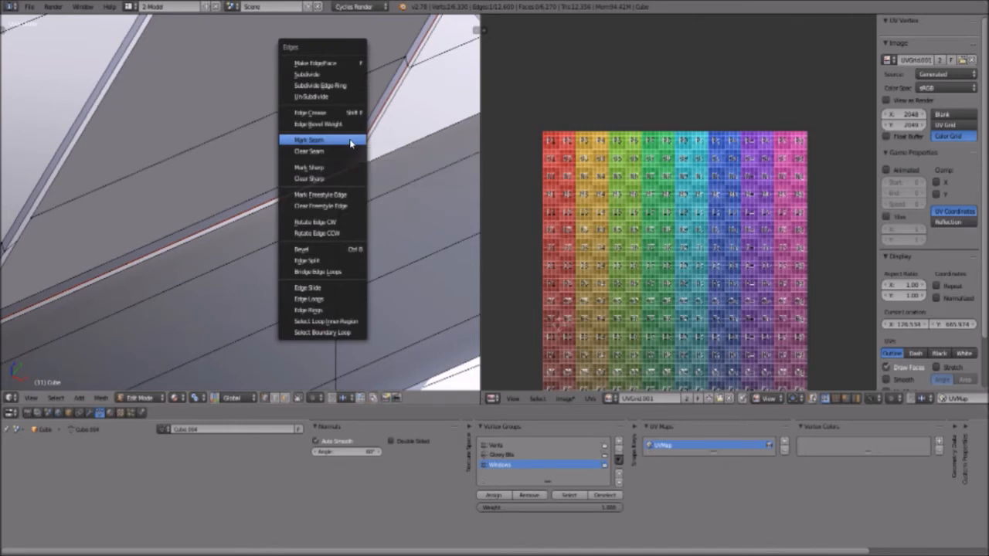
left_click(349, 144)
scroll(151, 252, "up", 2)
right_click(139, 248)
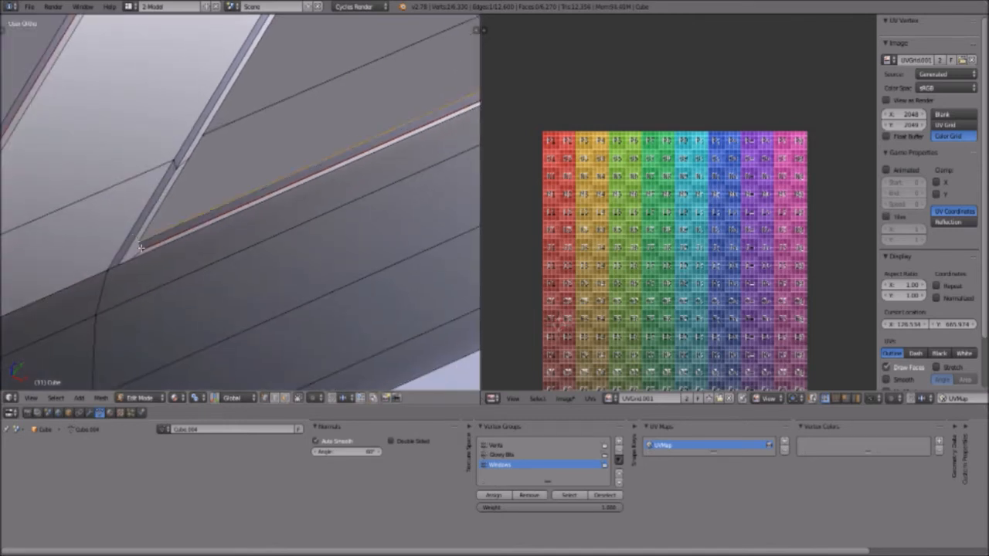
right_click(141, 246)
key("ctrl+e")
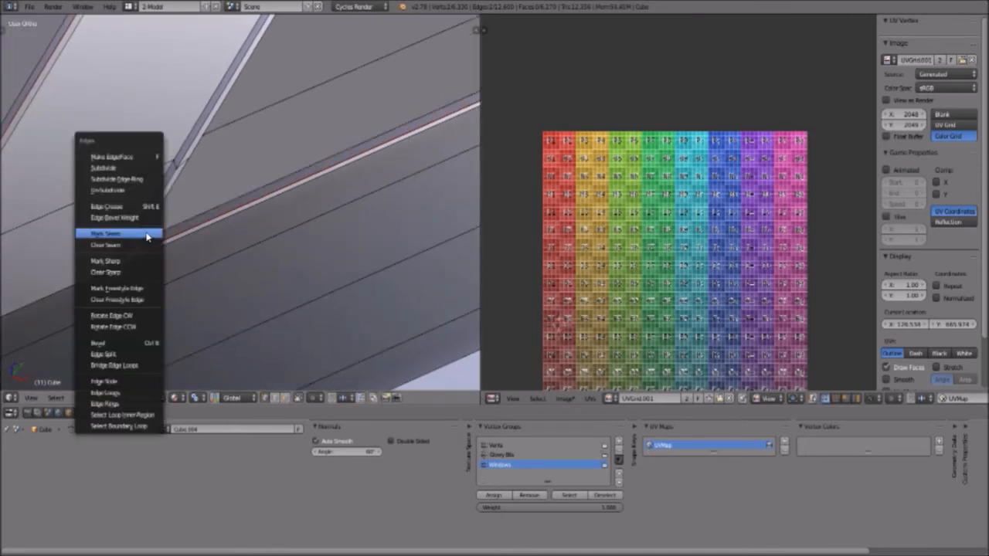
left_click(146, 236)
Mark seams on the short connecting edges at both lower corners of the larger neighbouring recess.
scroll(124, 238, "down", 3)
middle_click_drag(92, 267, 322, 183, "shift")
scroll(322, 183, "up", 3)
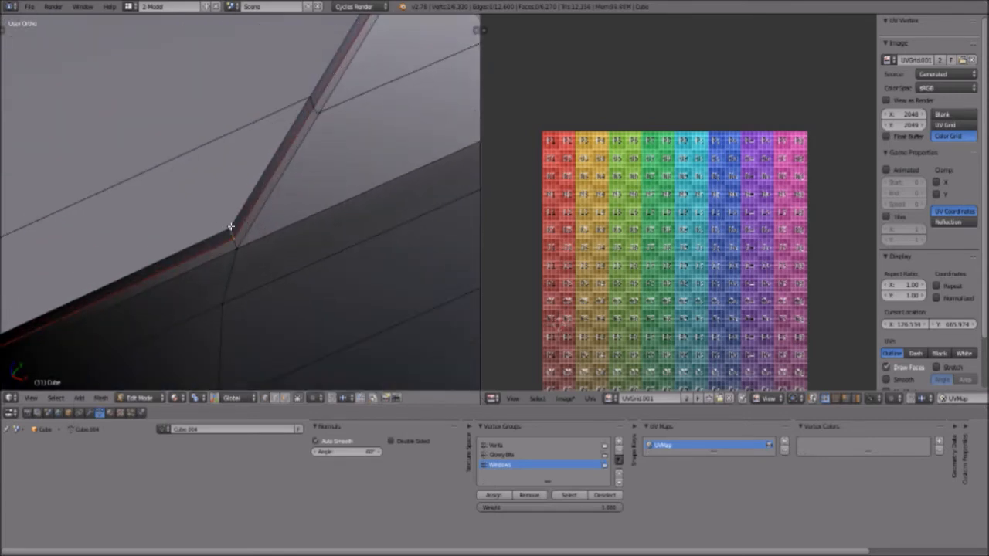
key("ctrl+e")
left_click(232, 218)
scroll(189, 232, "down", 4)
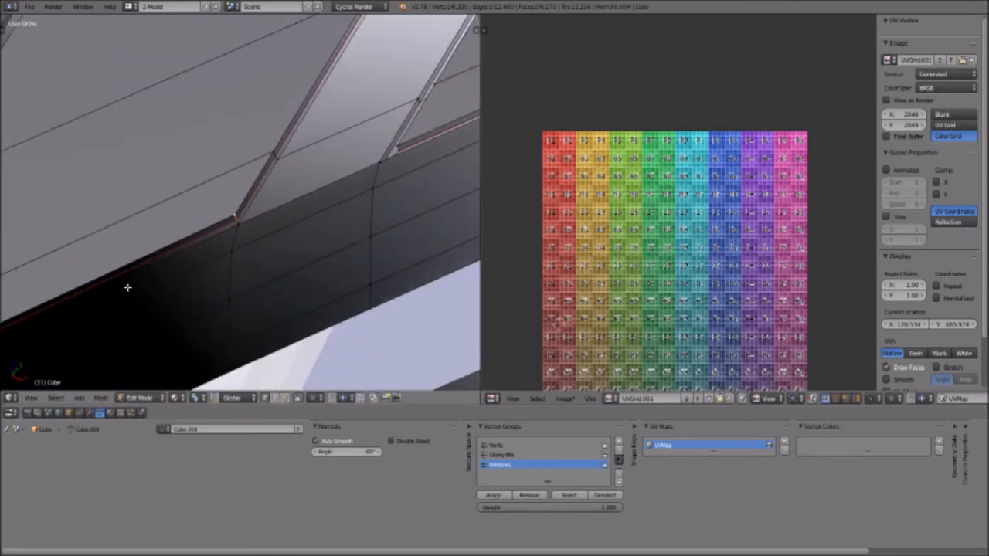
middle_click_drag(129, 287, 326, 181, "shift")
middle_click_drag(161, 272, 322, 157, "shift")
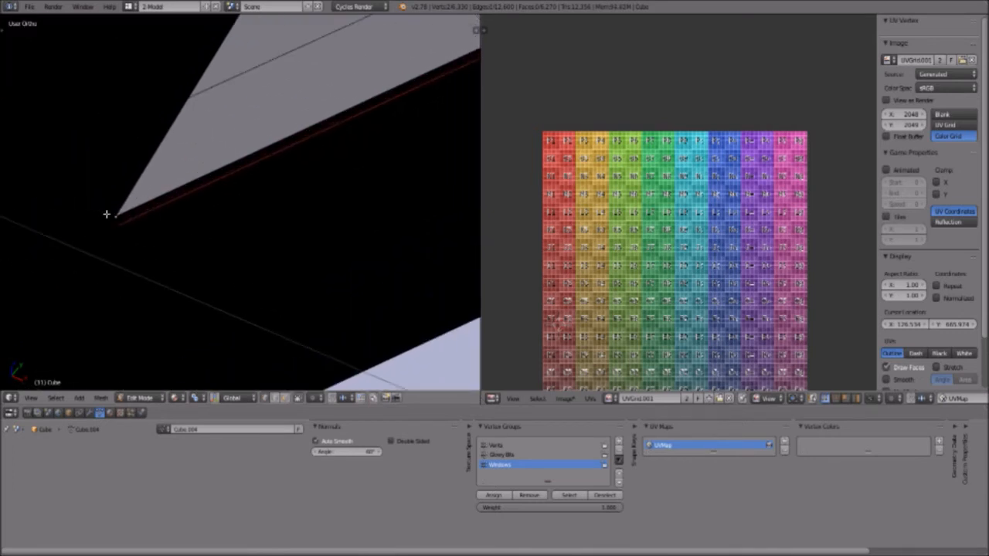
key("ctrl+e")
left_click(139, 191)
On the opposite end of the recesses, mark a seam on the wide recess's short corner edge nearest the narrow recess.
scroll(165, 161, "down", 6)
middle_click_drag(151, 243, 135, 242, "shift")
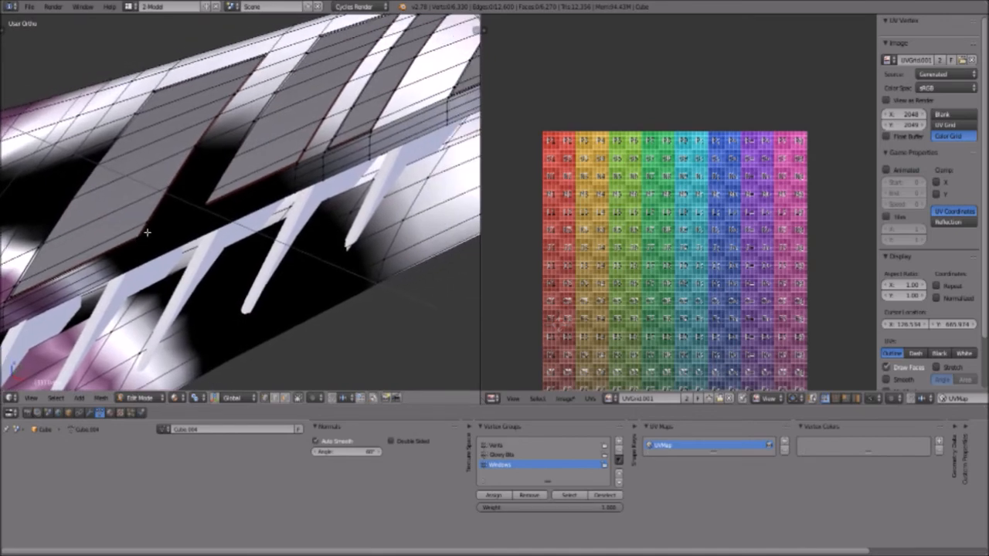
middle_click_drag(360, 133, 220, 102)
scroll(220, 102, "up", 9)
middle_click_drag(295, 178, 282, 258)
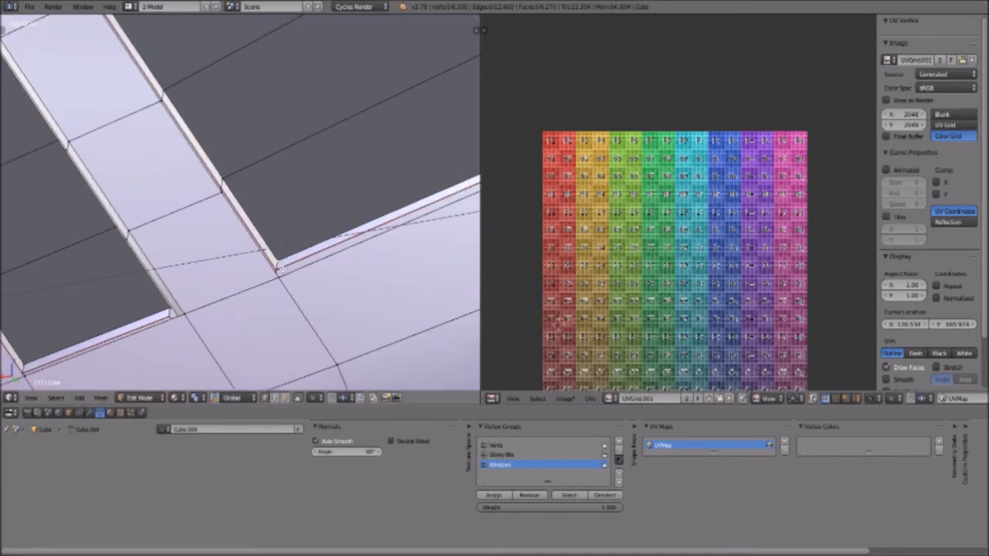
key("ctrl+e")
left_click(282, 264)
Mark a seam on the short connecting edge at the wide recess's other corner, farther from the narrow recess.
middle_click_drag(282, 265, 413, 222)
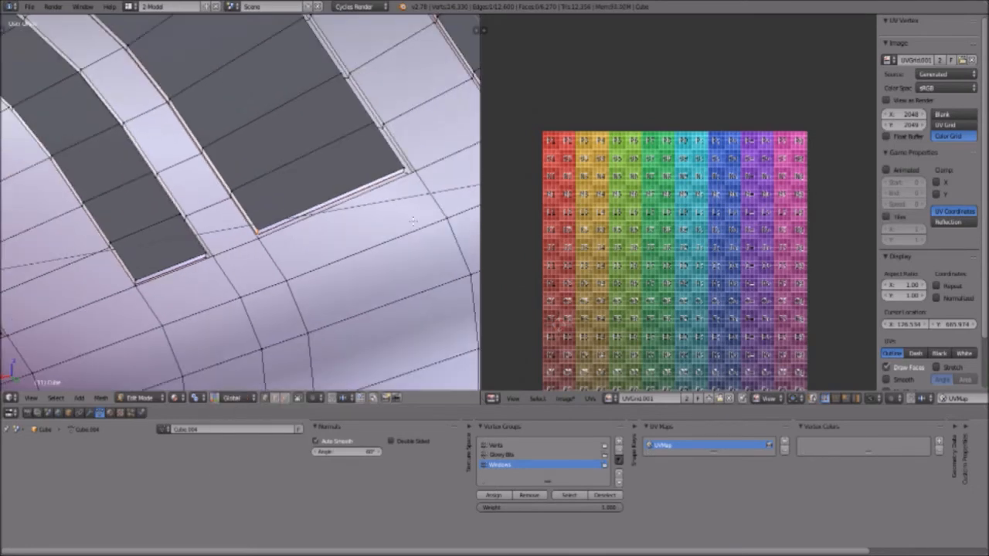
scroll(414, 222, "up", 5)
right_click(316, 167)
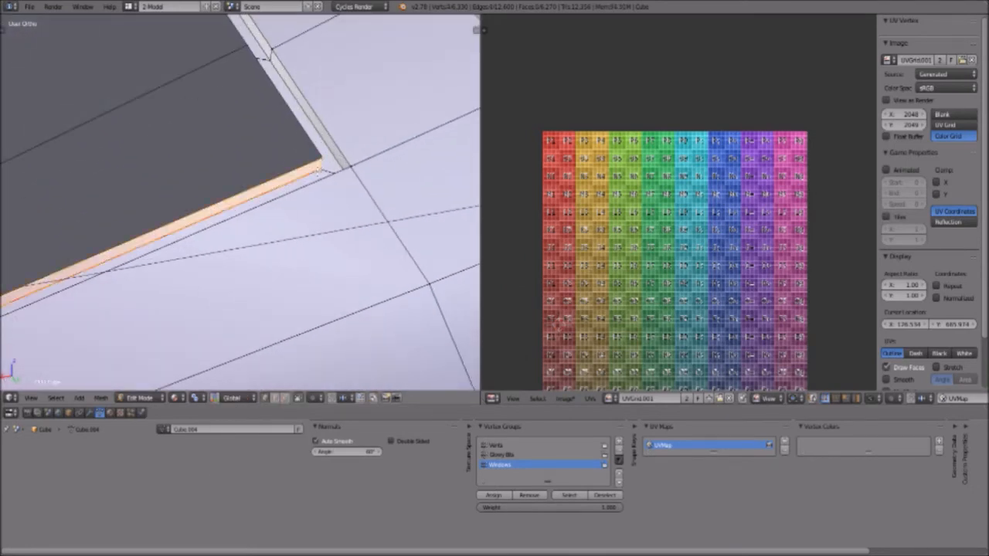
right_click(317, 167)
key("ctrl+e")
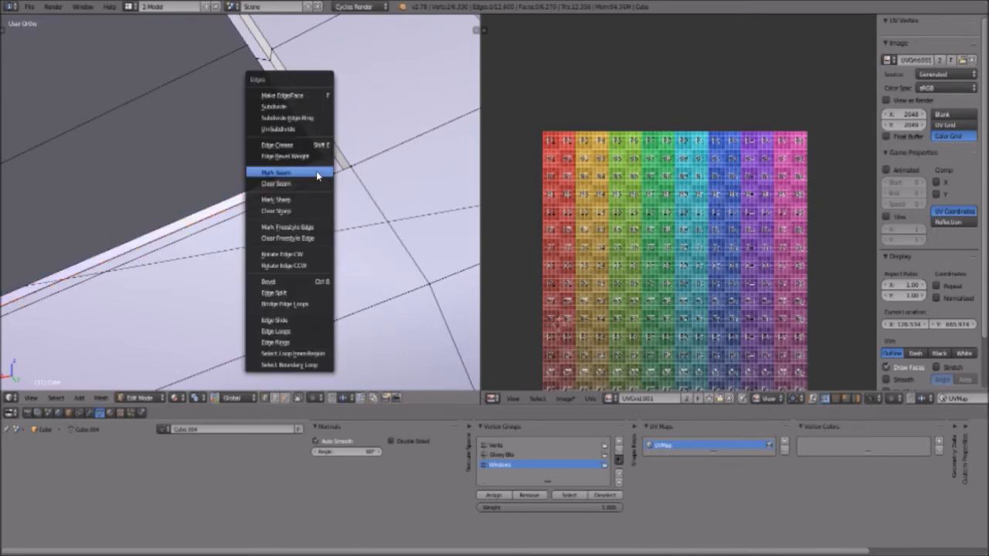
left_click(318, 176)
Mark seams on the short connecting edges at both corners of the adjacent recess's end.
middle_click_drag(317, 172, 279, 223)
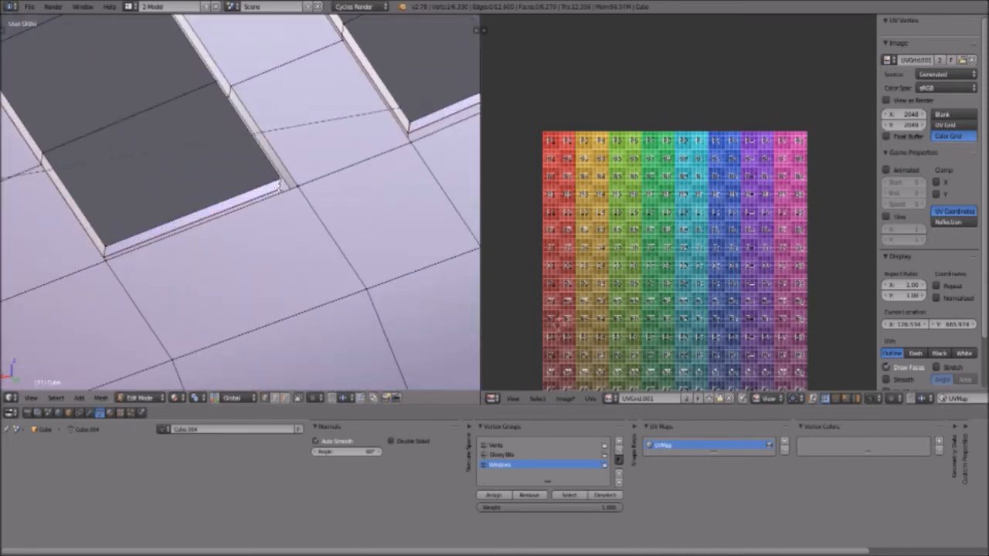
key("ctrl+e")
left_click(267, 199)
right_click(108, 252)
key("ctrl+e")
left_click(108, 253)
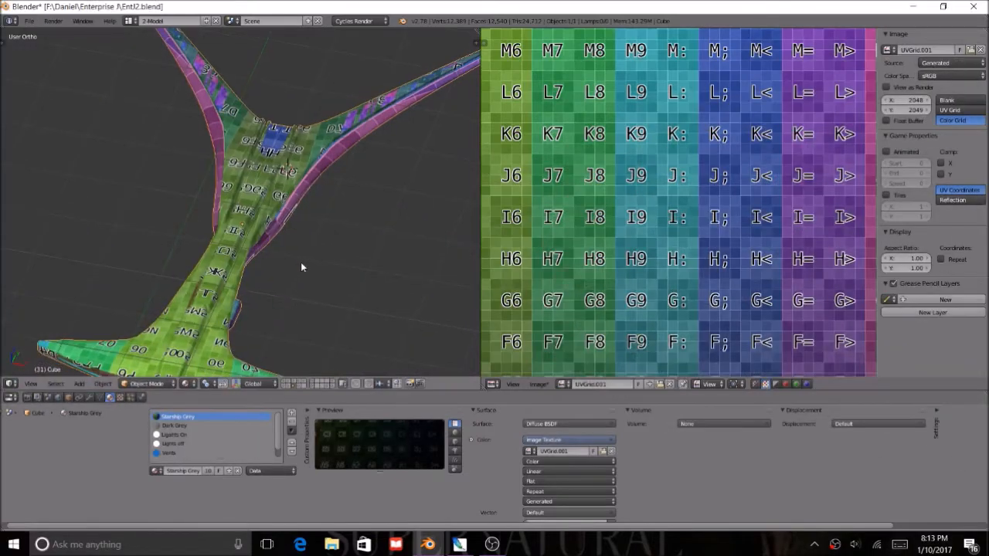
Examine how the color grid texture maps across the whole ship, including the recesses along the swept wing.
middle_click_drag(301, 267, 381, 270)
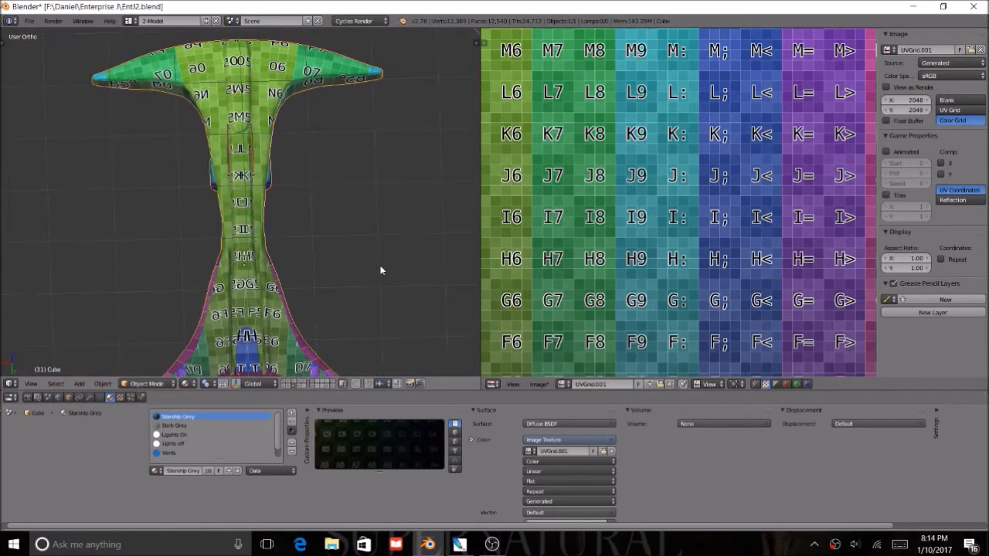
middle_click_drag(336, 306, 312, 242)
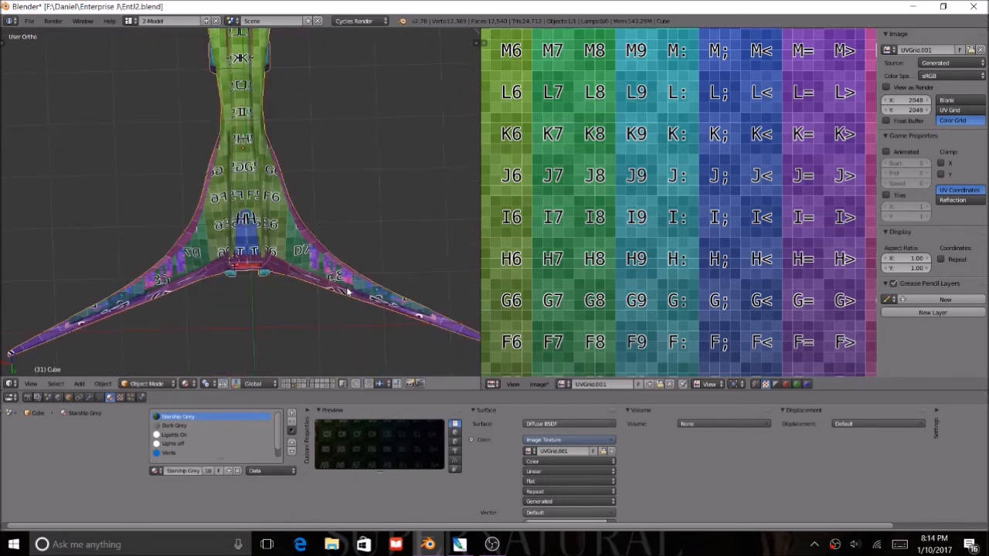
scroll(353, 287, "up", 6)
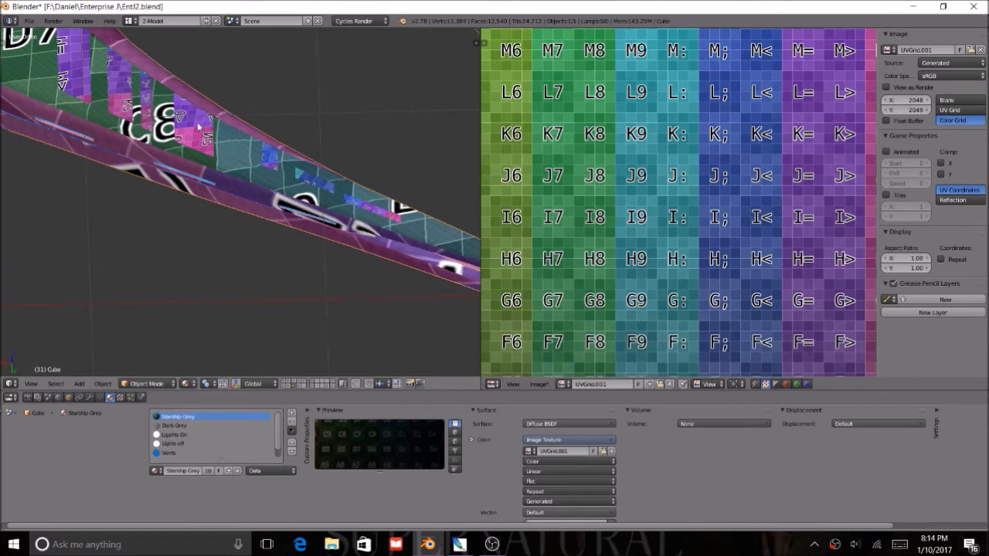
scroll(99, 143, "down", 4)
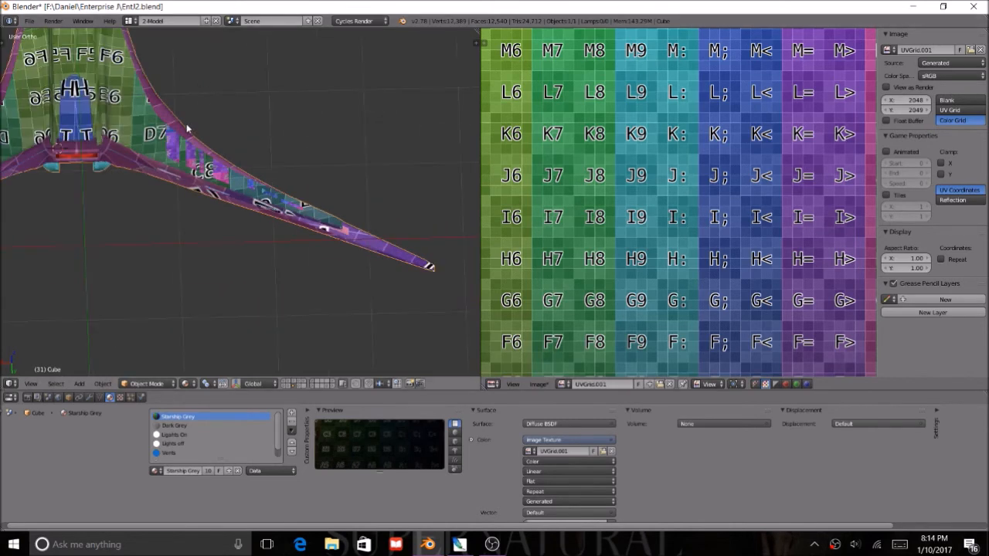
scroll(198, 118, "down", 3)
middle_click_drag(259, 127, 318, 308, "shift")
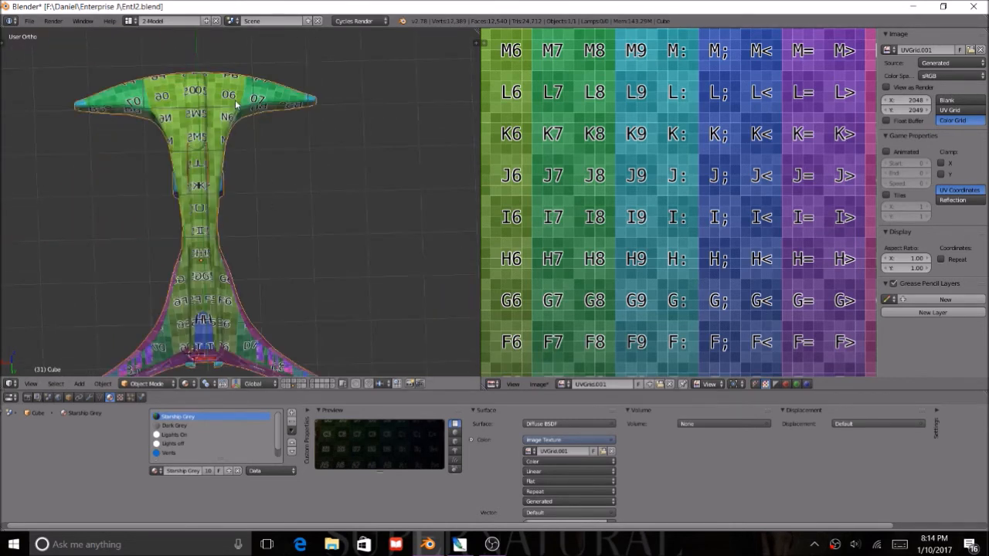
middle_click_drag(209, 241, 213, 188)
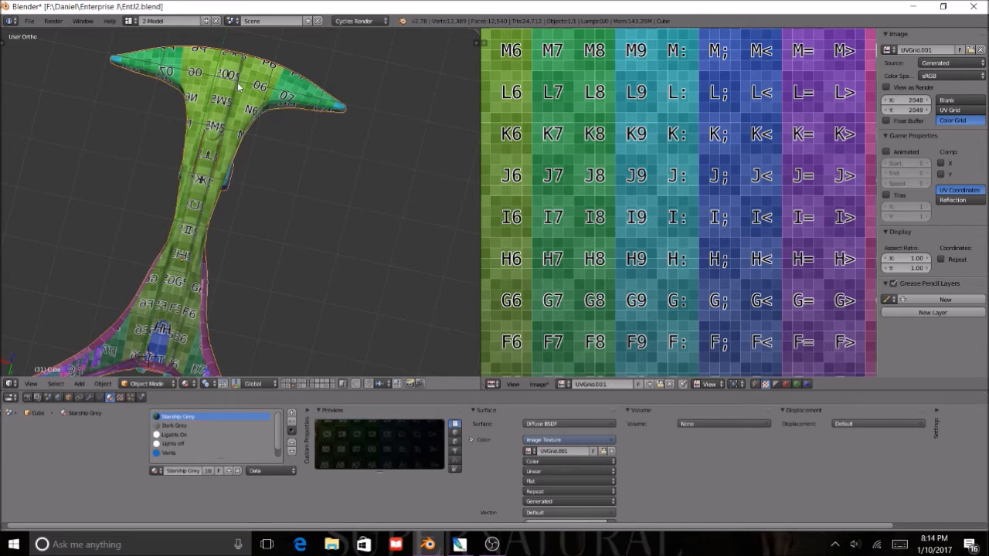
Enter Edit Mode on the ship mesh and select all of its UV islands in the UV layout.
left_click(161, 385)
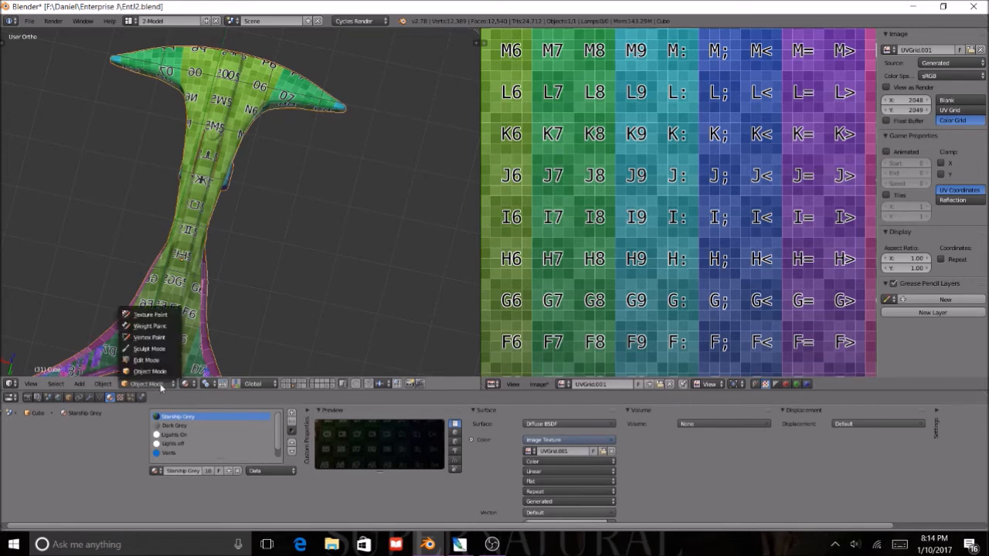
left_click(160, 361)
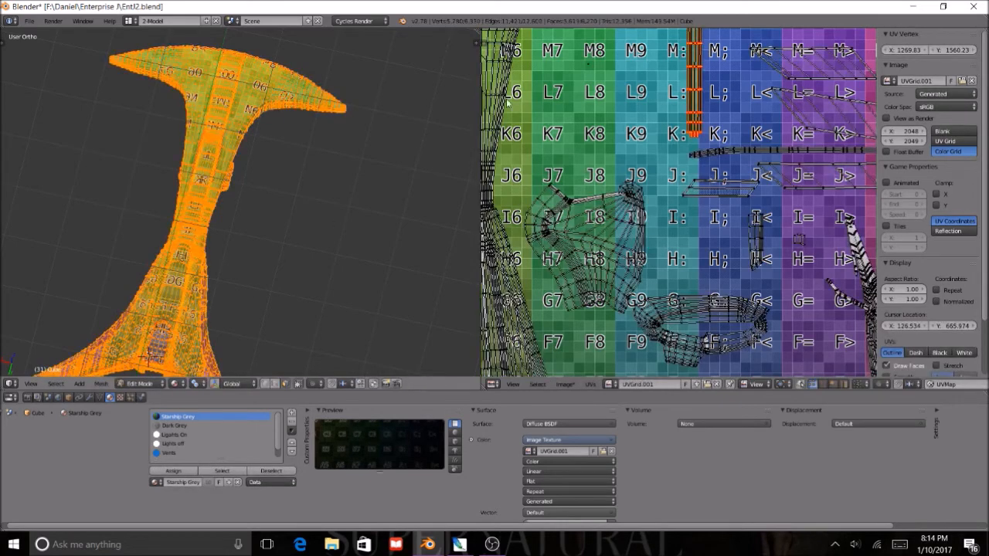
scroll(556, 166, "down", 5)
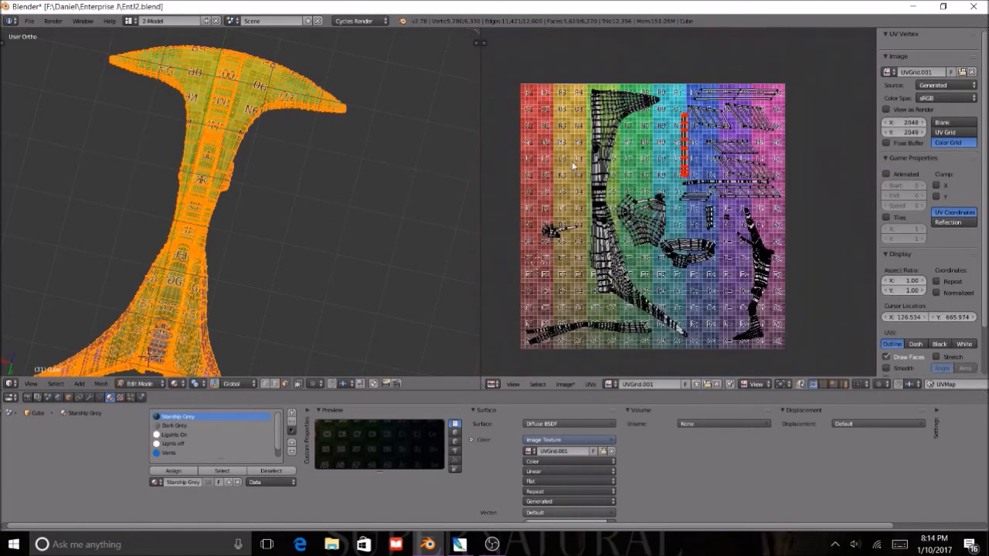
key("a")
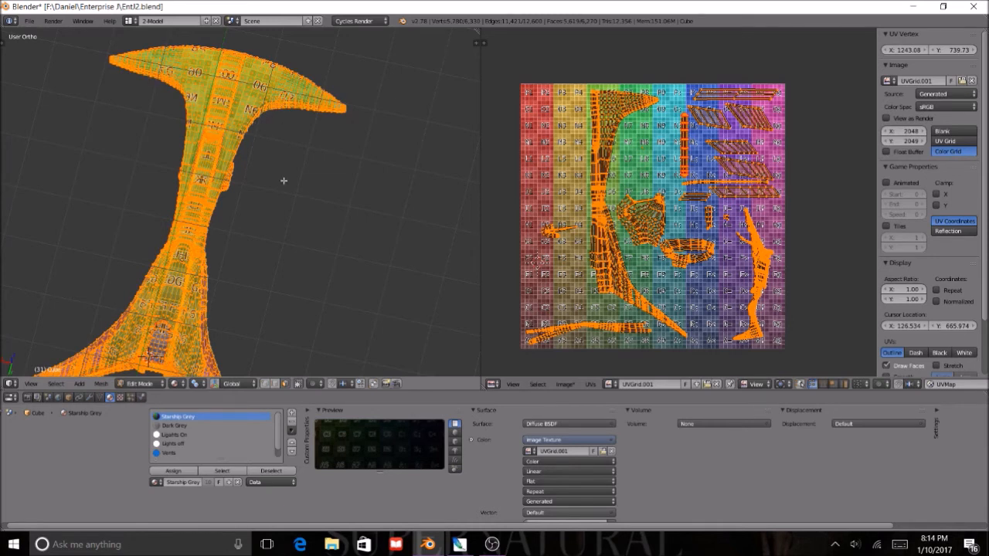
Examine the UV islands over the color grid, especially the long hull island in the purple area, and compare it with the ship's crescent-shaped end.
scroll(769, 302, "up", 5)
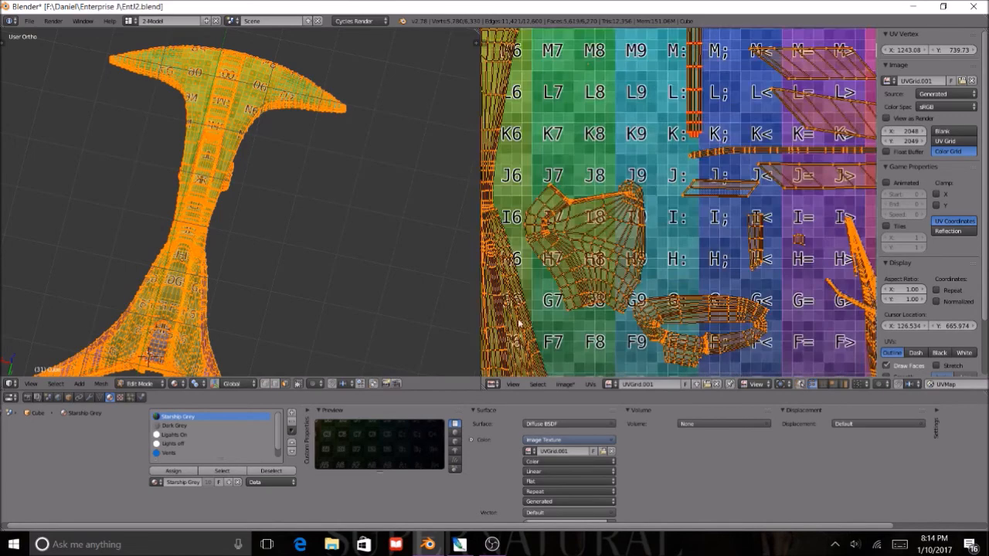
scroll(672, 317, "down", 1)
scroll(625, 83, "down", 2)
scroll(710, 201, "up", 6)
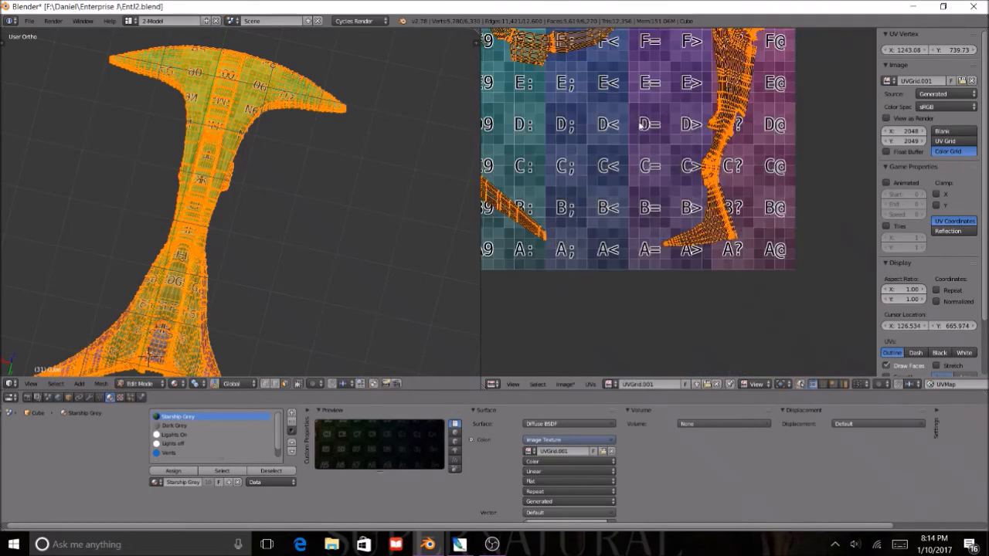
middle_click_drag(224, 302, 278, 139)
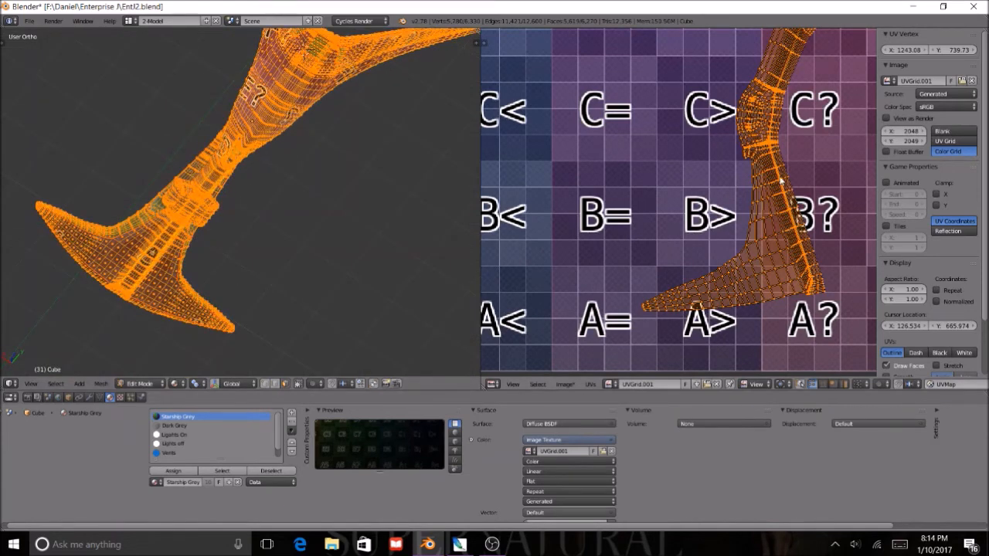
scroll(780, 180, "down", 2)
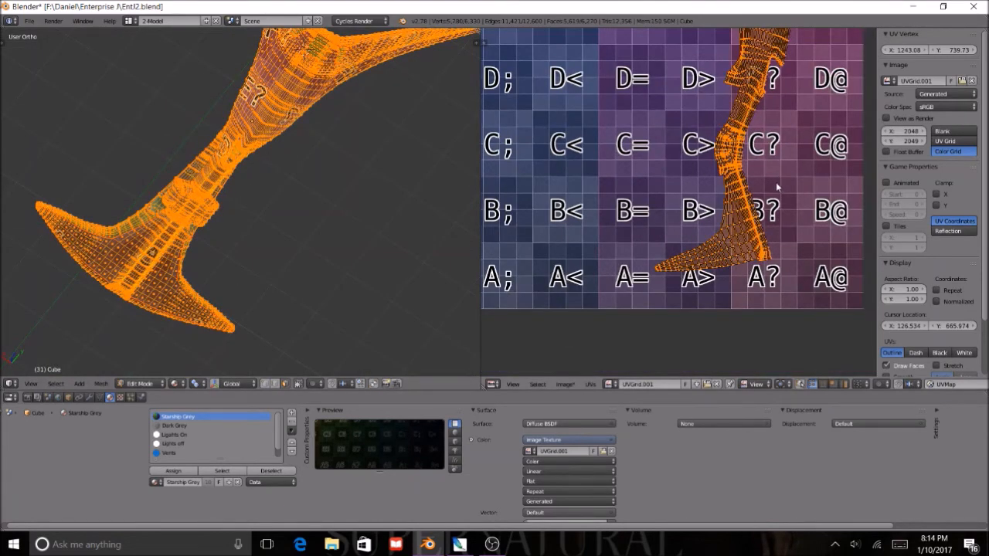
scroll(791, 113, "down", 1)
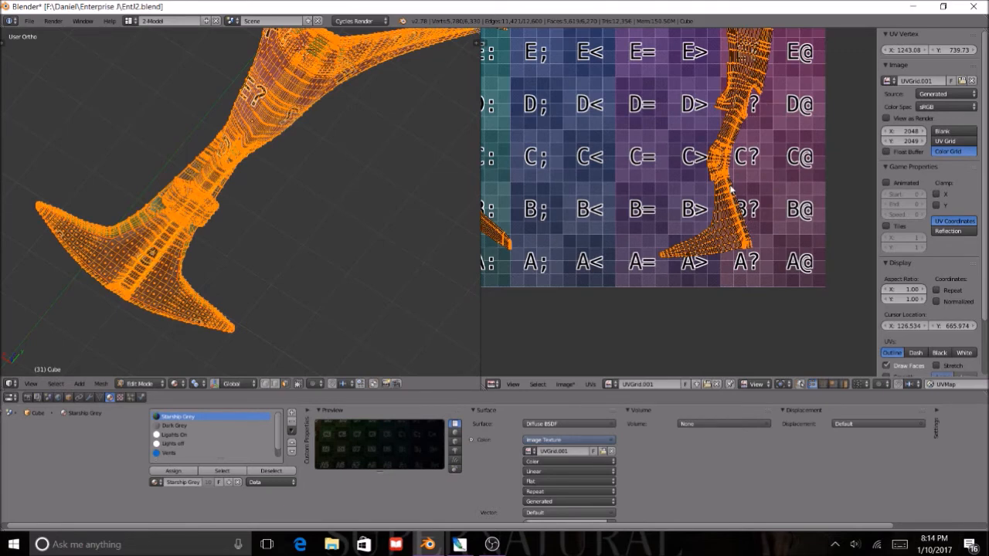
middle_click_drag(770, 101, 729, 200)
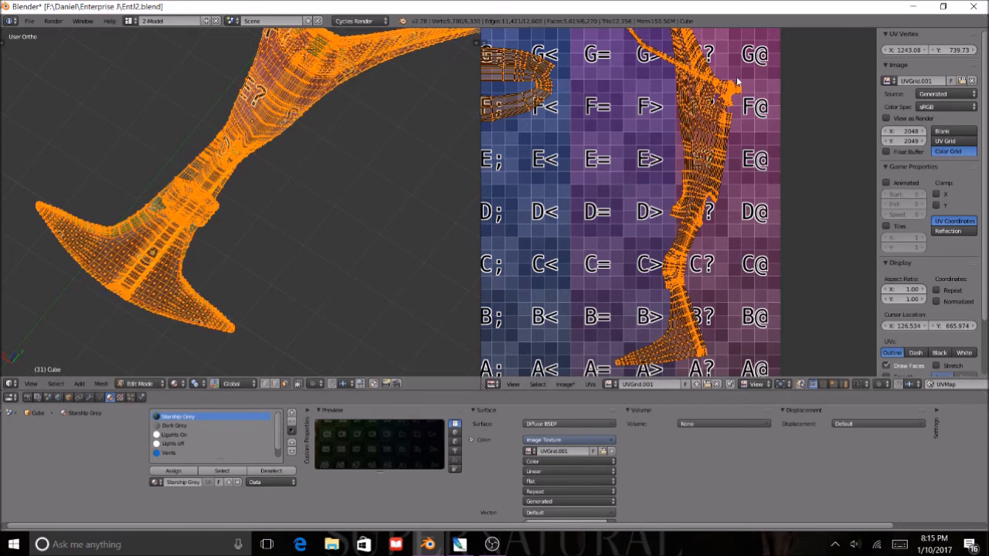
scroll(628, 148, "down", 2)
scroll(639, 162, "up", 2)
scroll(639, 170, "up", 1)
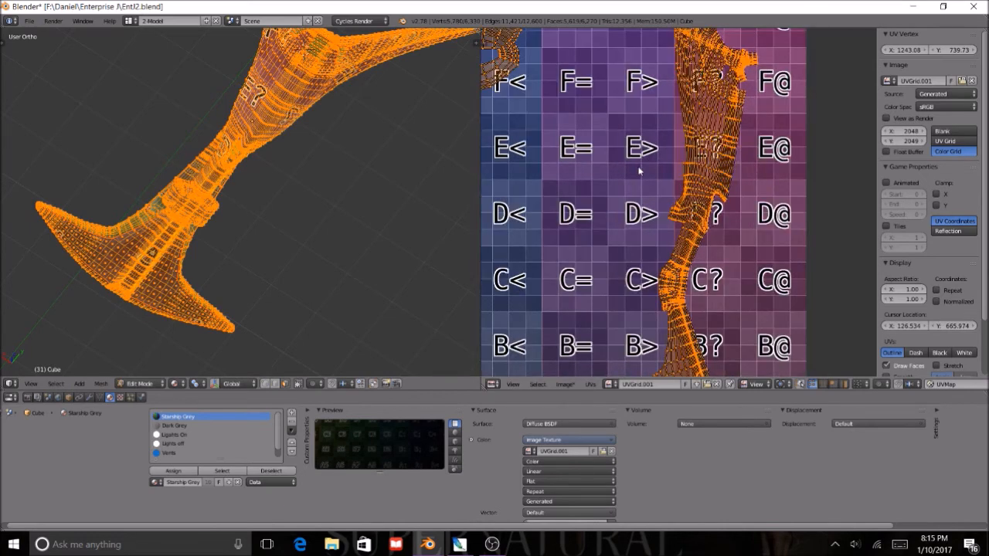
scroll(588, 144, "down", 2)
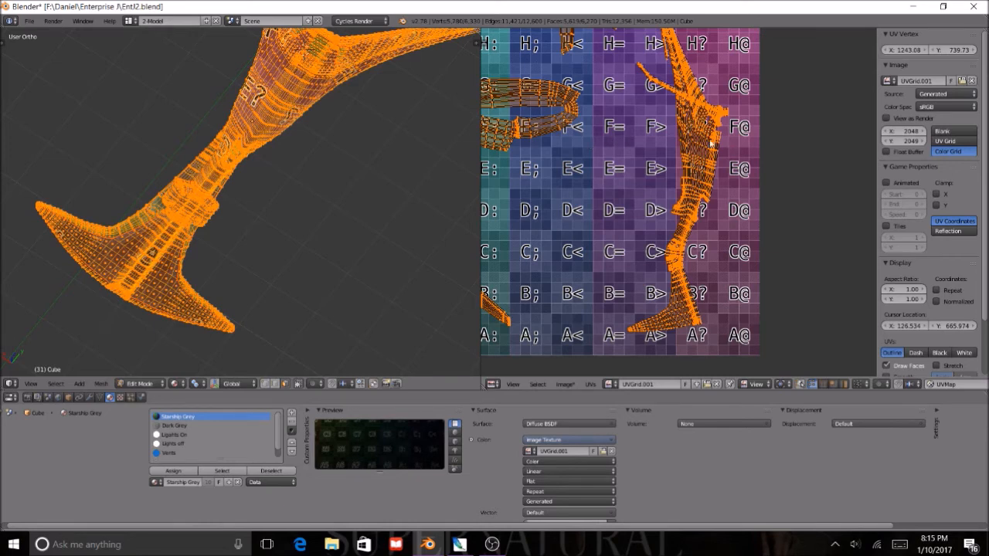
scroll(672, 142, "up", 2)
scroll(663, 142, "down", 4)
middle_click_drag(656, 141, 754, 216)
scroll(755, 217, "down", 2)
scroll(749, 228, "up", 3)
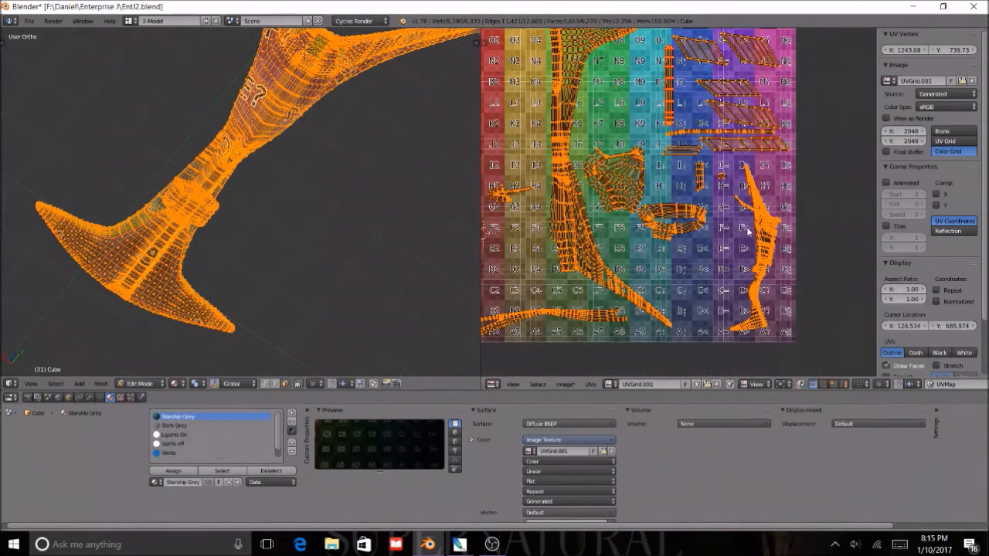
scroll(732, 210, "down", 3)
scroll(733, 210, "up", 3)
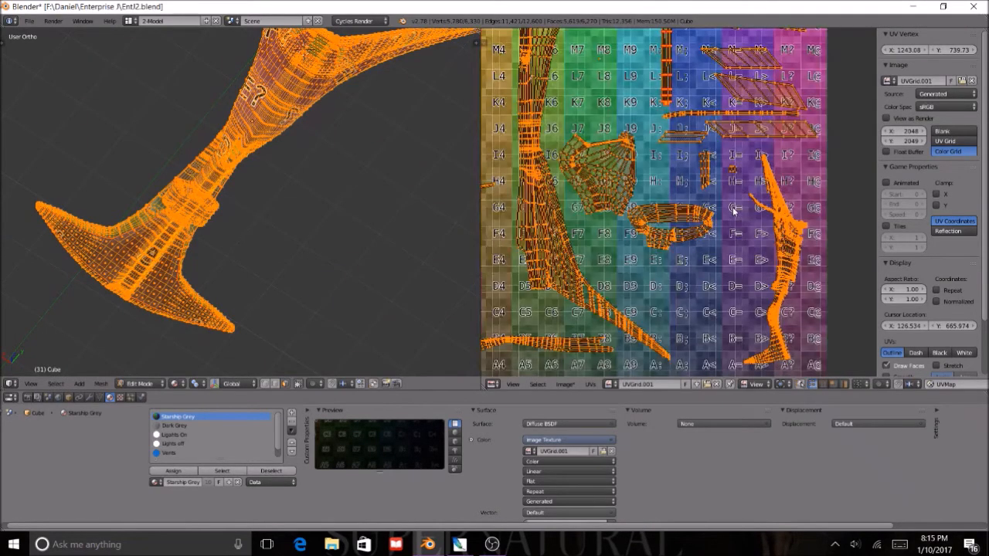
scroll(615, 180, "down", 3)
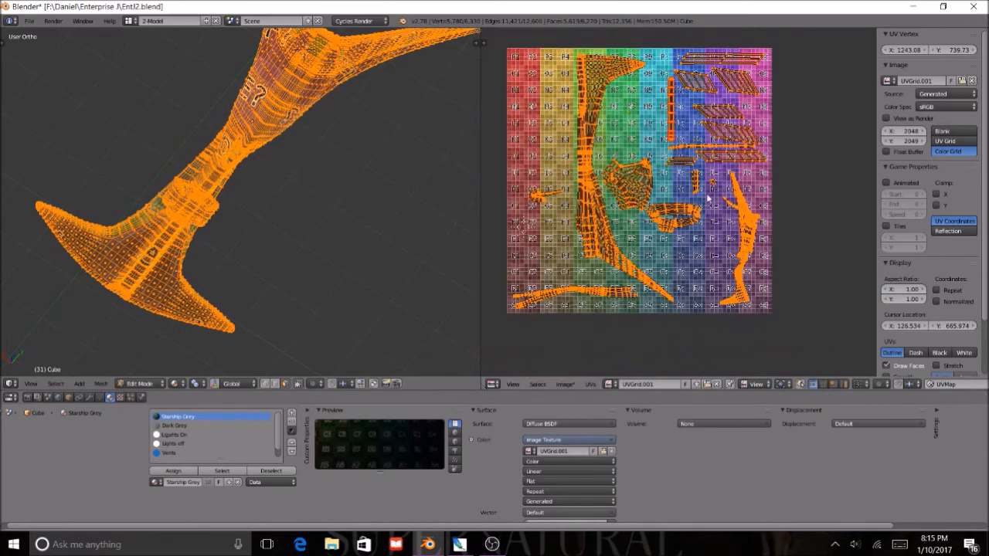
Deselect the entire ship mesh and return to Object Mode.
key("a")
middle_click_drag(275, 122, 330, 93)
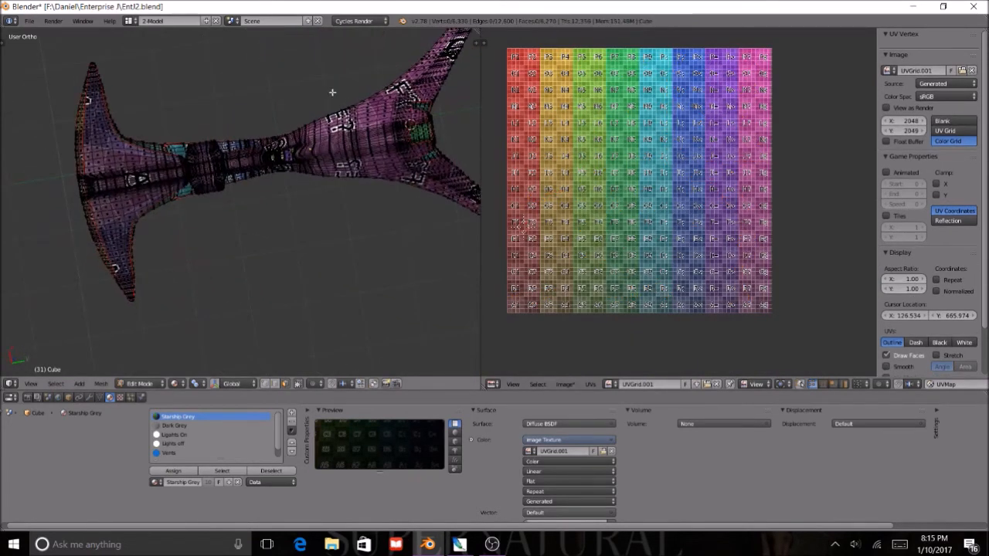
scroll(247, 255, "up", 4)
left_click(150, 384)
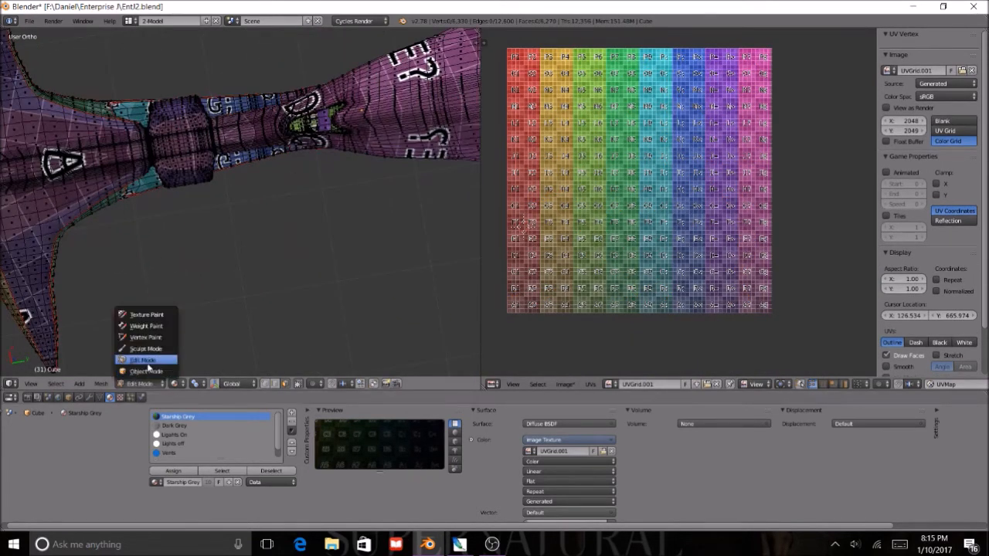
left_click(174, 384)
left_click(158, 382)
left_click(157, 371)
Examine the color grid mapping on both the green and the purple side of the ship, from the crescent end to the forked tails.
scroll(289, 181, "down", 3)
middle_click_drag(352, 133, 383, 304)
scroll(380, 309, "up", 5)
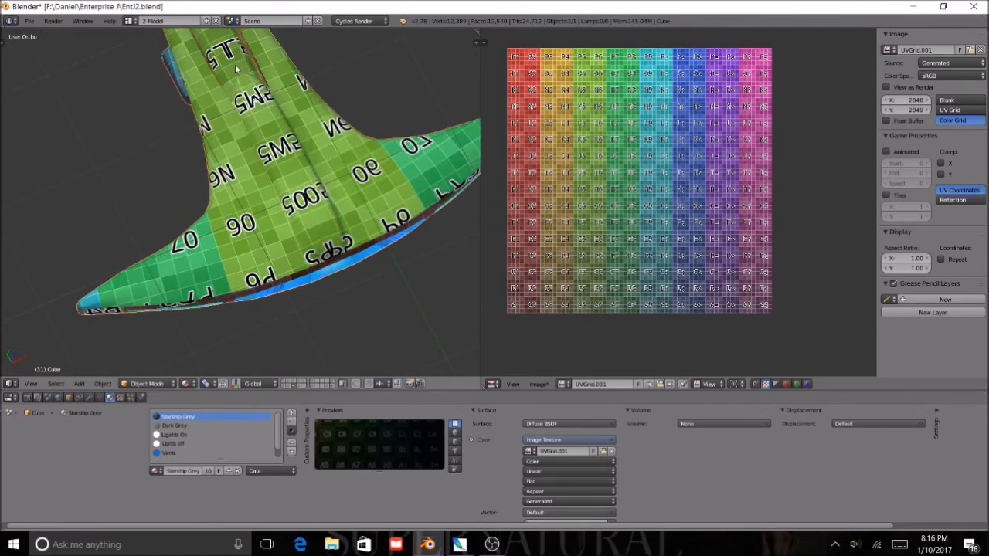
middle_click_drag(228, 55, 289, 214, "shift")
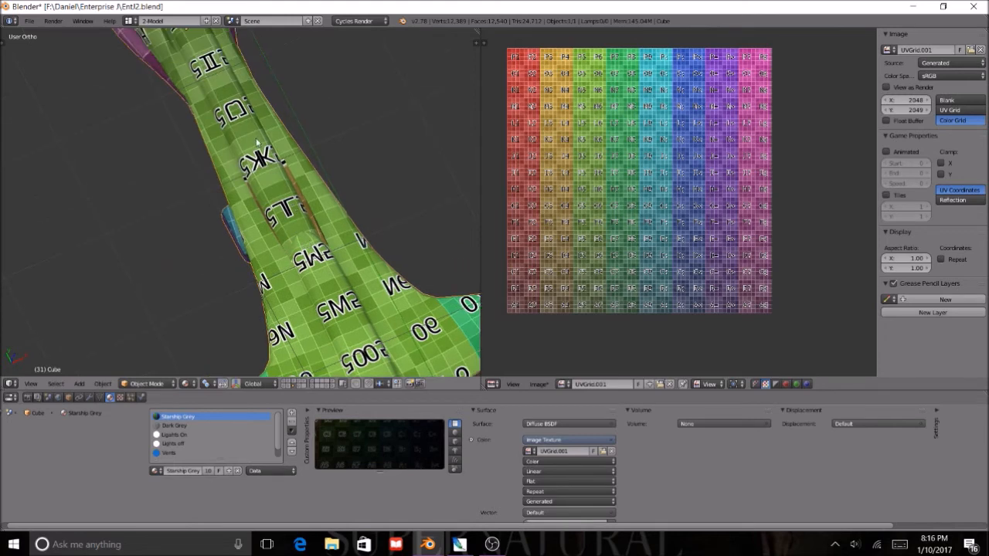
scroll(232, 108, "down", 2)
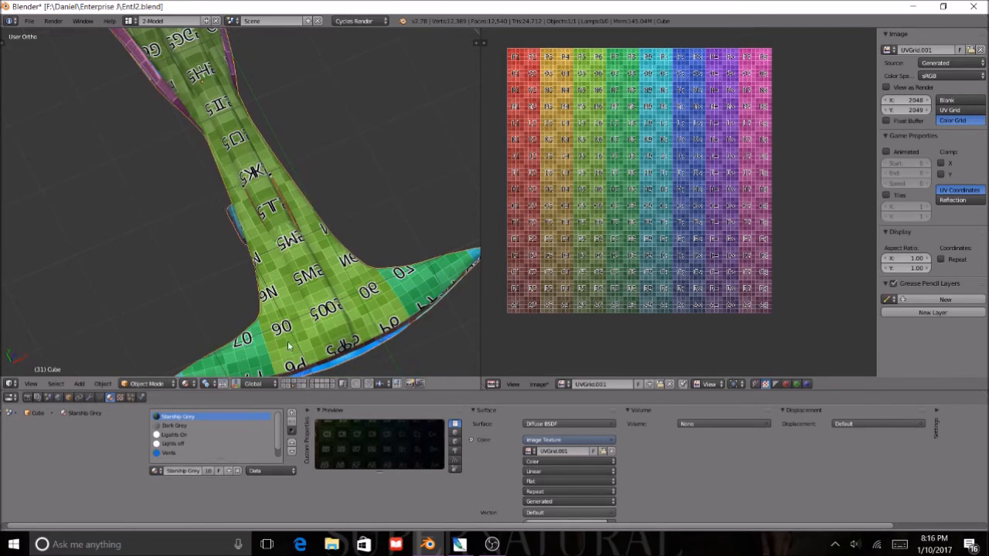
middle_click_drag(342, 320, 333, 144)
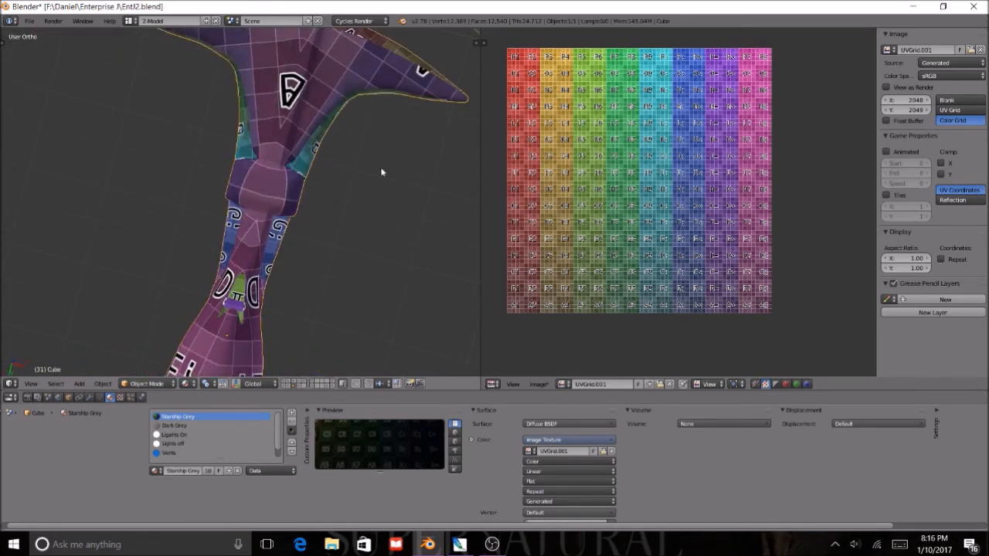
scroll(328, 192, "down", 4)
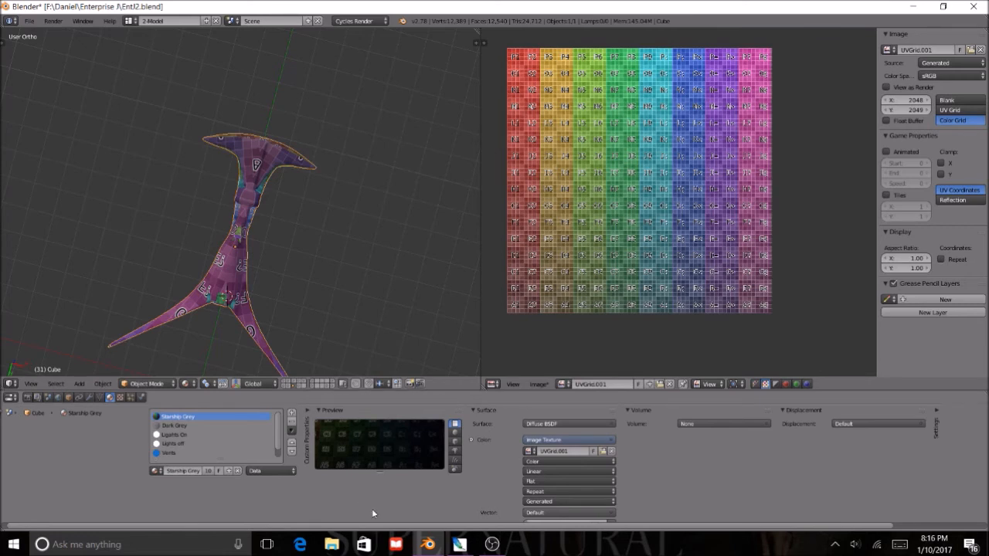
middle_click_drag(275, 316, 260, 187)
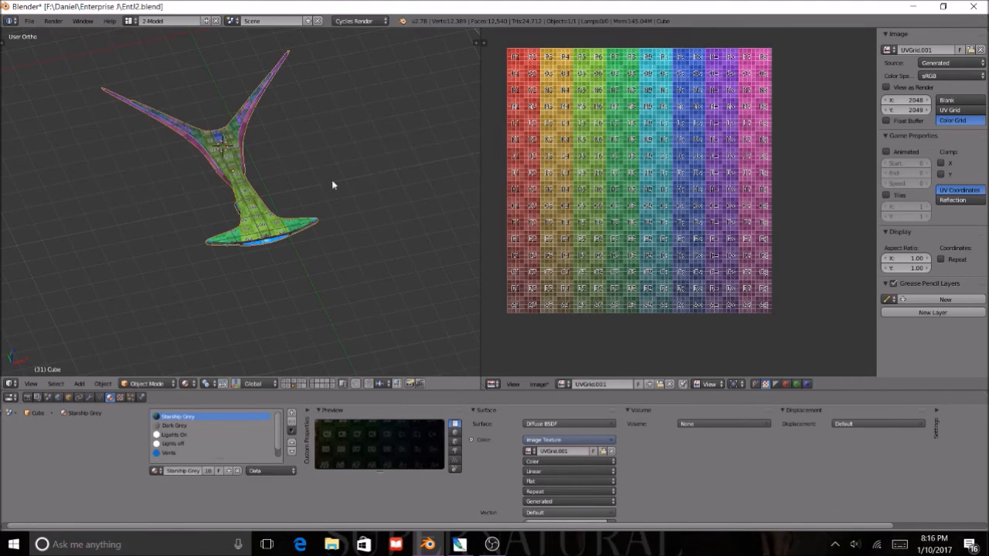
Switch to Photoshop and view the Untitled-1 hull texture at 100%, with the Move tool active.
left_click(460, 544)
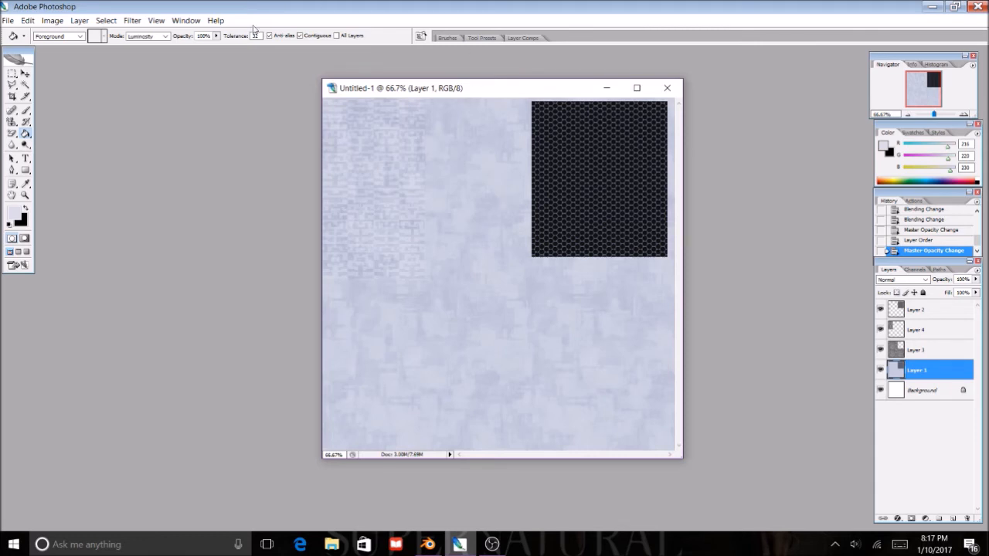
left_click(24, 73)
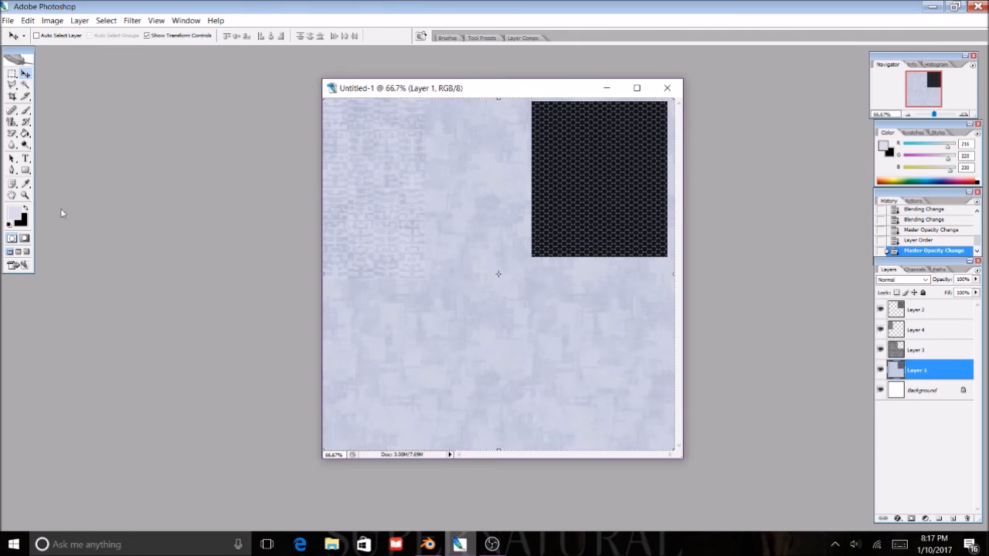
left_click(24, 195)
left_click(493, 152)
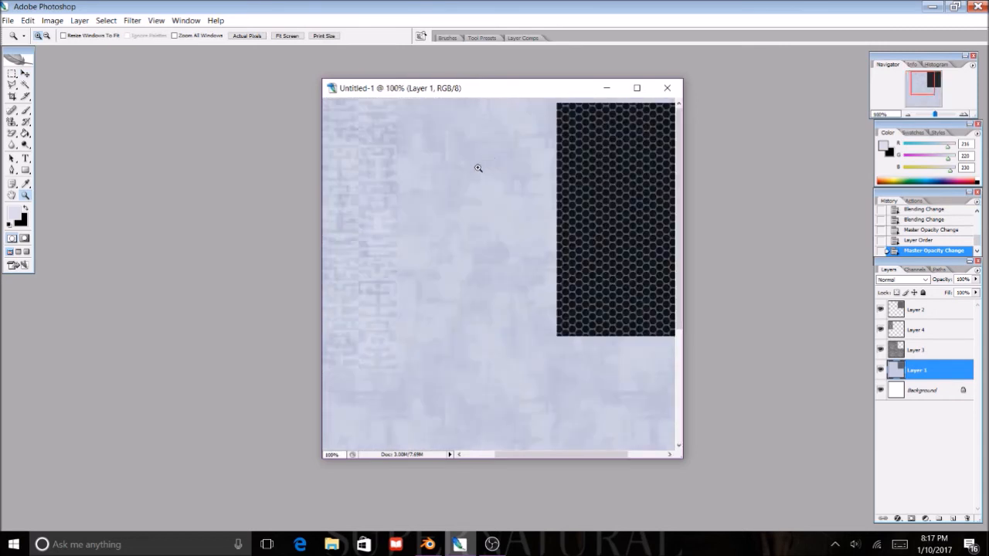
left_click_drag(533, 455, 496, 456)
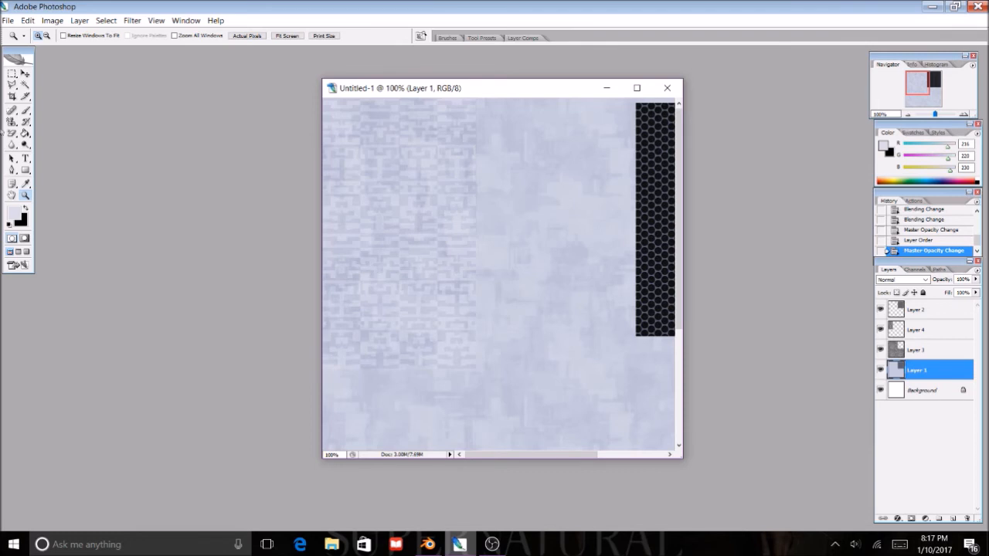
left_click(25, 74)
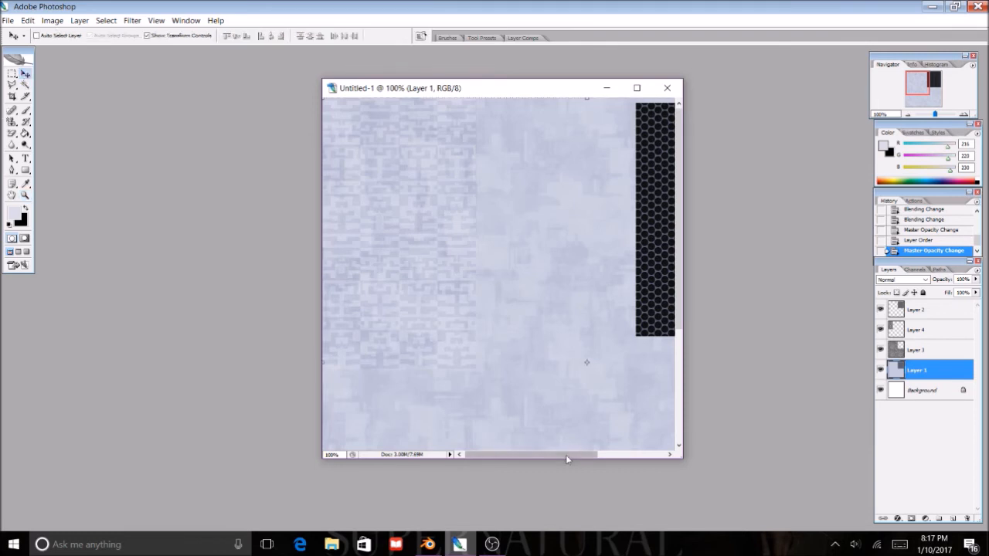
Examine the texture's areas side by side: the fine panel pattern, the mottled blue-grey plating and the black hexagonal mesh.
left_click_drag(567, 458, 580, 459)
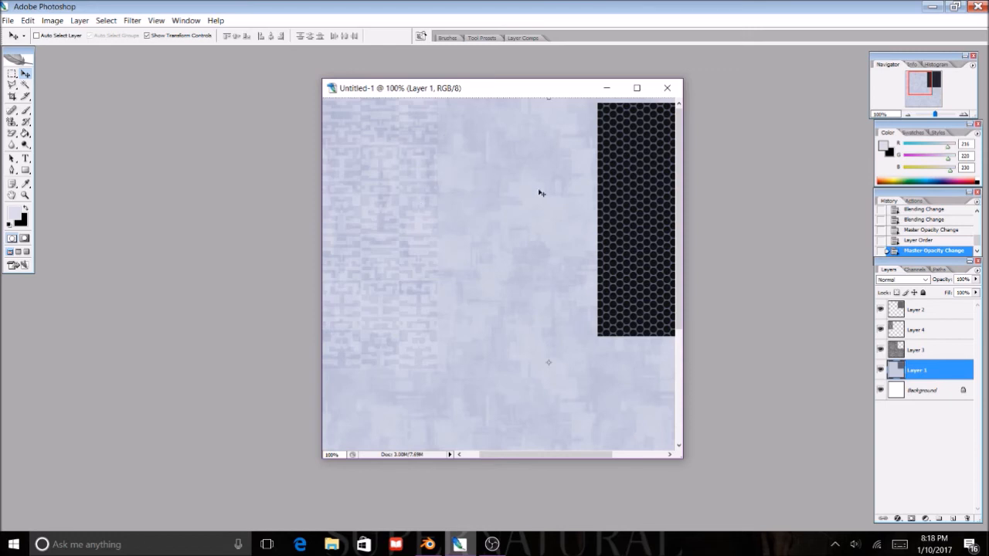
left_click_drag(503, 454, 555, 454)
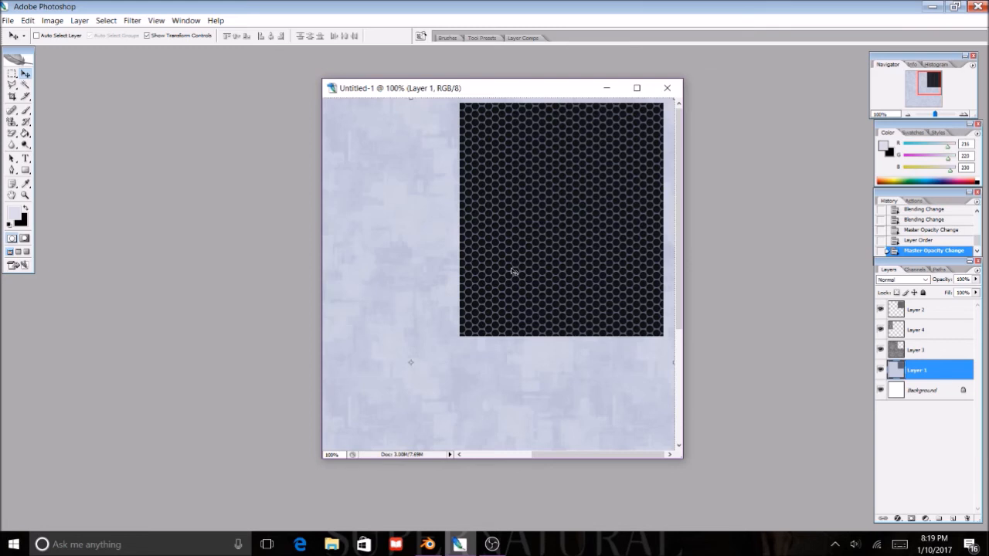
left_click_drag(540, 456, 565, 458)
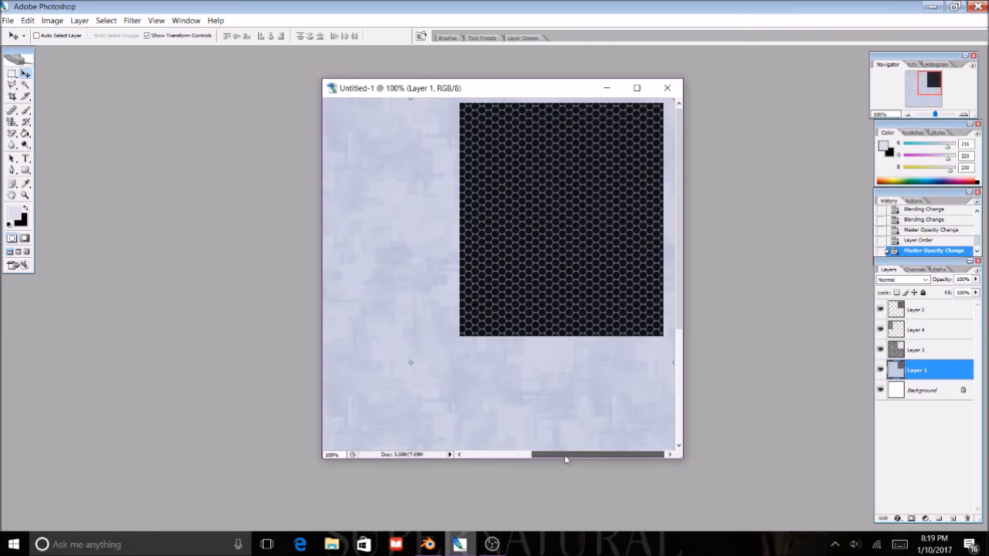
mouse_move(563, 467)
left_mouse_down()
mouse_move(483, 454)
mouse_move(545, 442)
mouse_move(501, 452)
mouse_move(559, 444)
mouse_move(554, 456)
mouse_move(486, 475)
mouse_move(554, 462)
left_mouse_up()
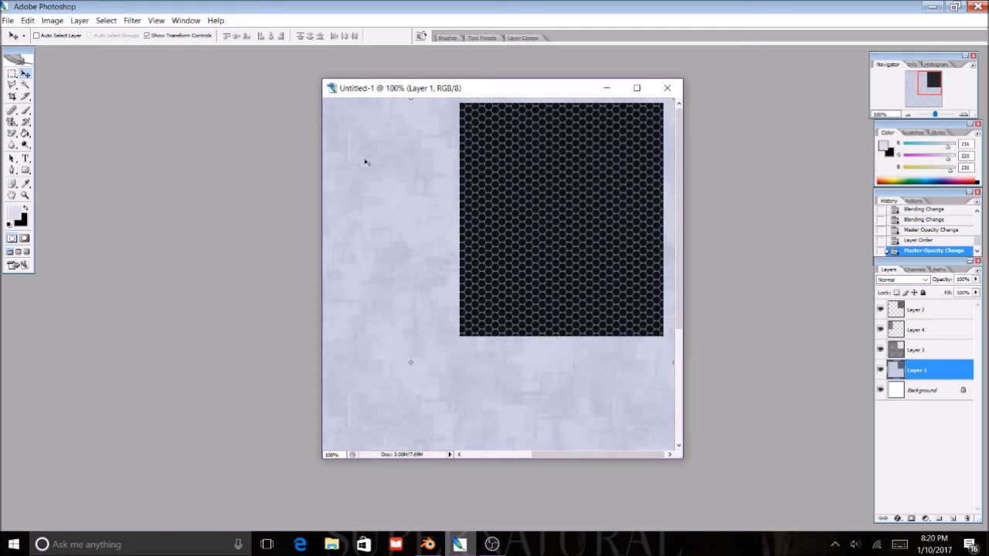
left_click_drag(609, 455, 514, 457)
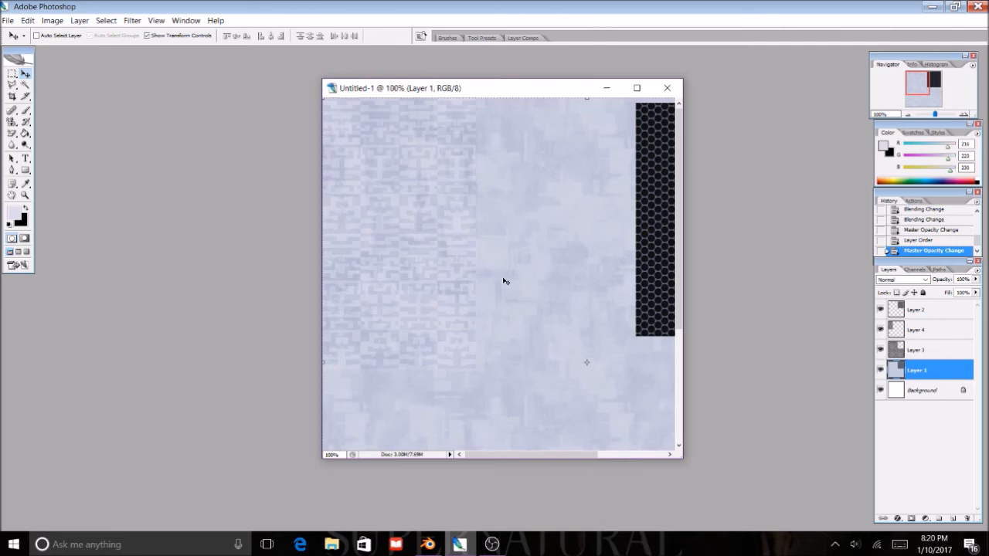
left_click_drag(578, 459, 647, 459)
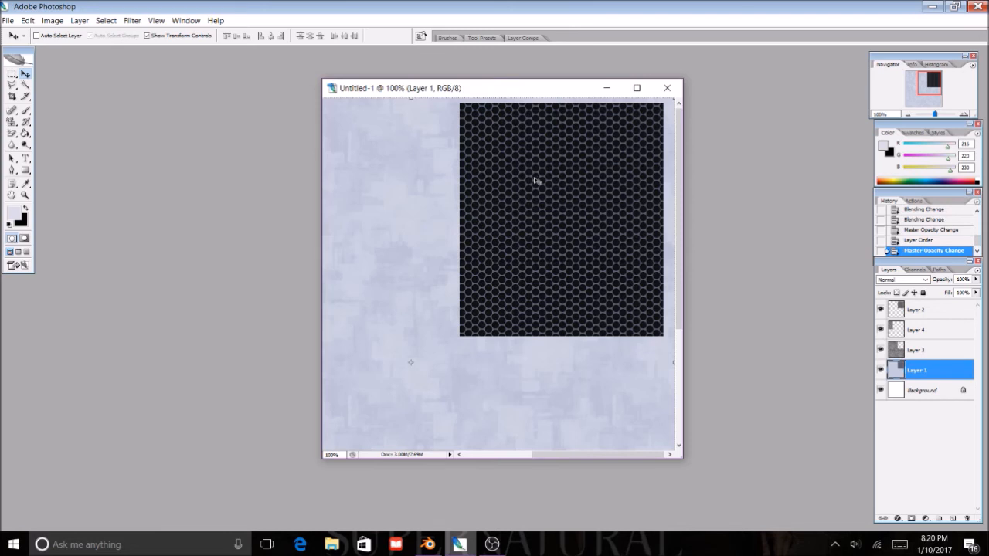
left_click_drag(540, 454, 503, 456)
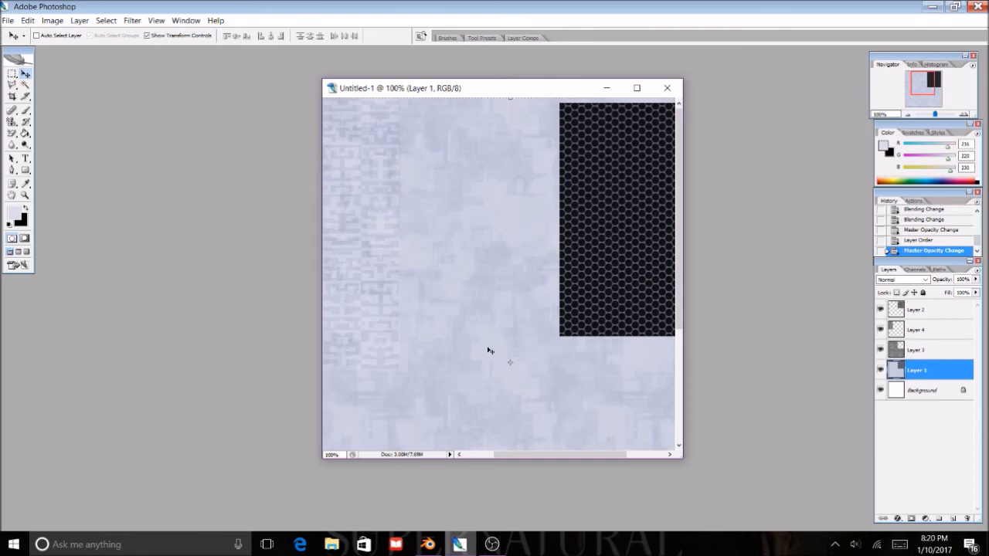
View the entire Untitled-1 hull texture at 66.7% to compare its panel pattern, plating and hexagonal mesh areas.
left_click_drag(570, 456, 524, 463)
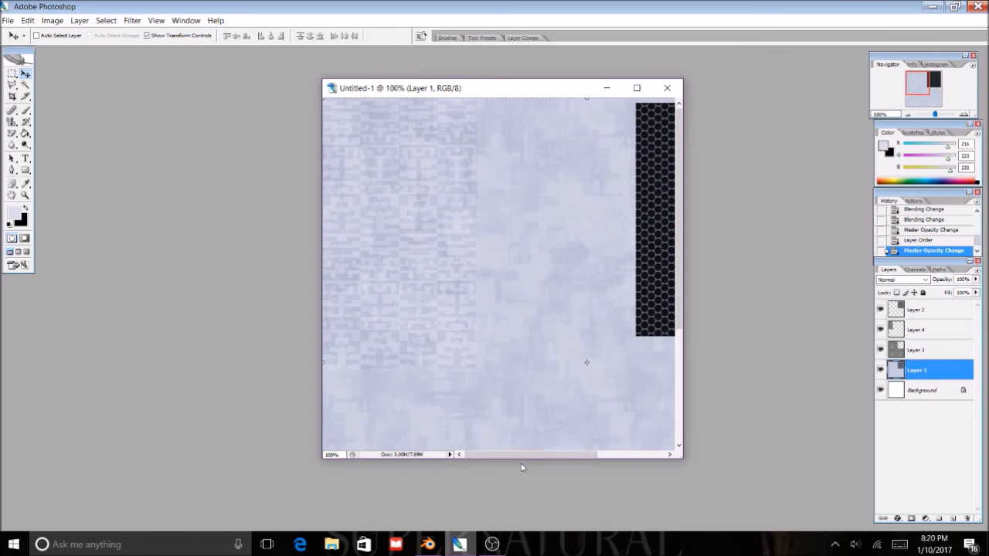
left_click(24, 197)
right_click(543, 147)
left_click(570, 209)
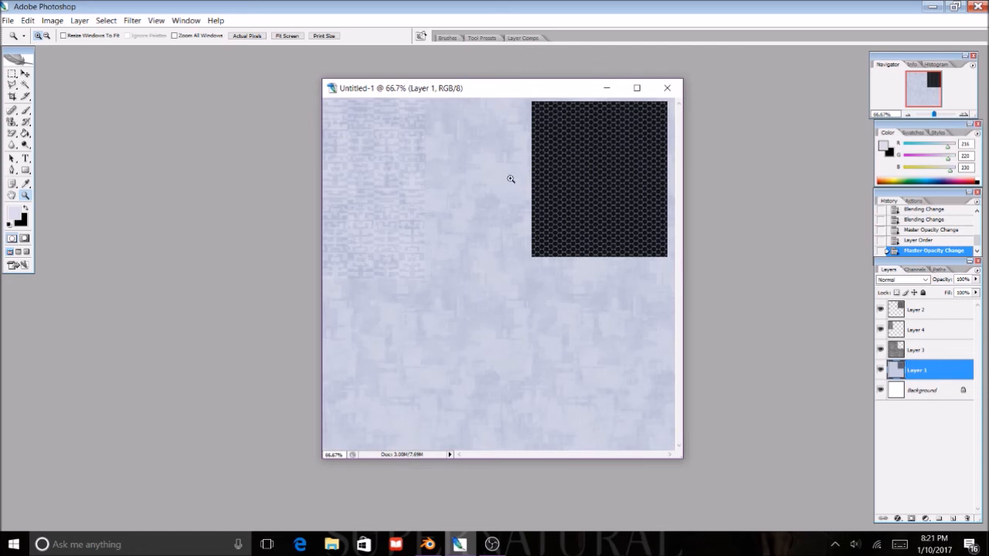
Switch to Blender and set the Starship Grey material's image texture to Secondhulltex.jpg.
left_click(433, 545)
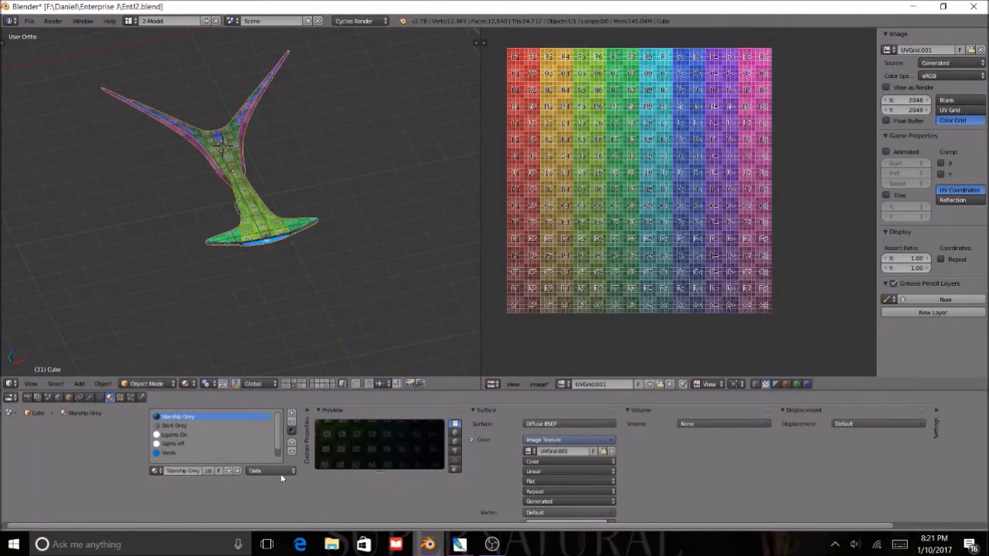
left_click(530, 451)
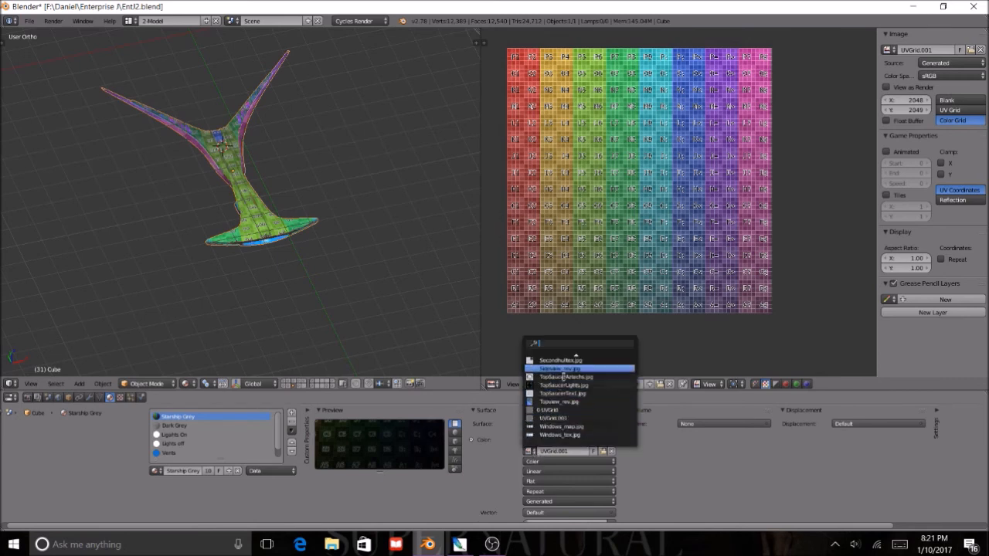
left_click(560, 360)
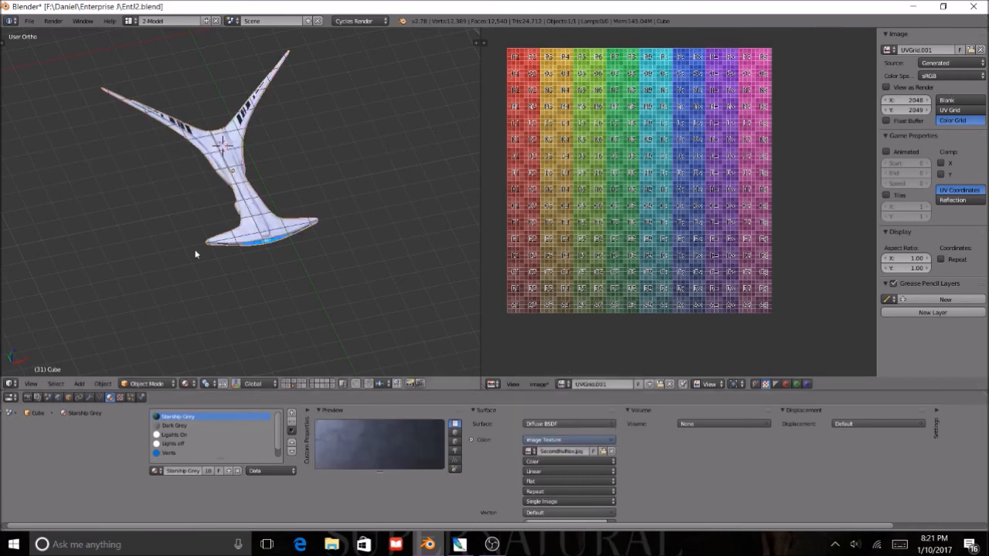
Show the layers containing the saucer and the remaining ship parts together with the textured hull.
scroll(189, 262, "up", 3)
middle_click_drag(203, 271, 217, 100)
scroll(244, 184, "up", 5)
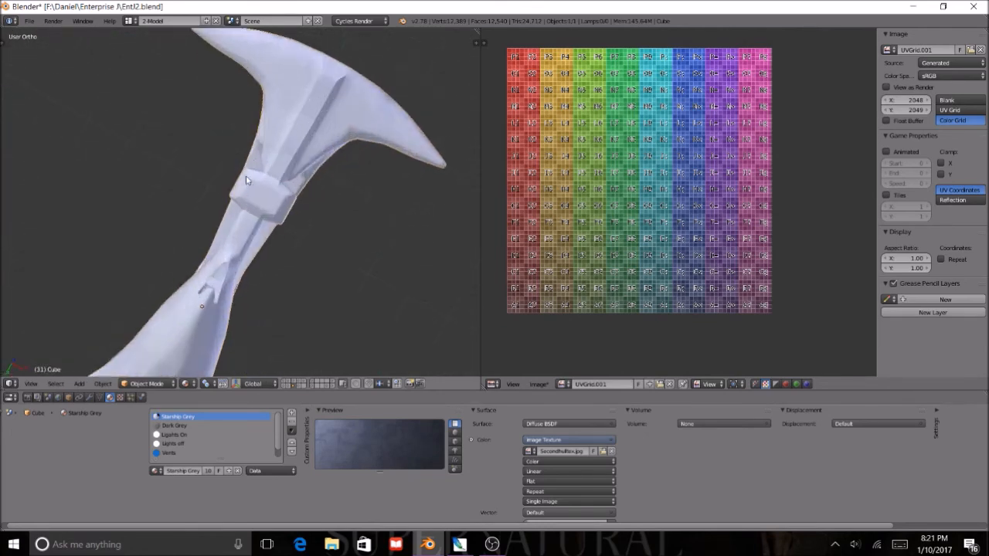
scroll(243, 184, "down", 4)
left_click(289, 384, "shift")
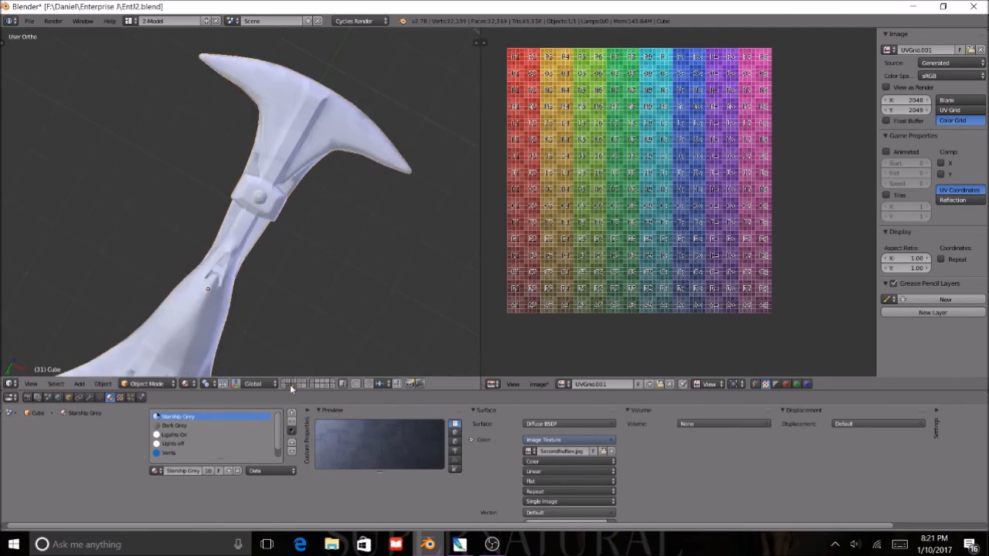
left_click(285, 383, "shift")
left_click(292, 384, "shift")
left_click(303, 384, "shift")
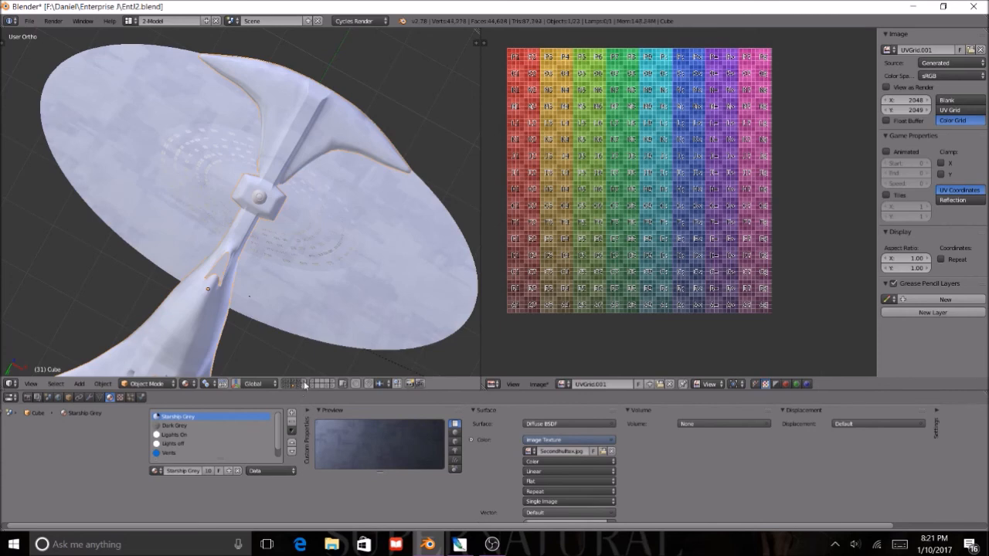
left_click(306, 384, "shift")
Switch the 3D viewport to Rendered shading to preview the assembled ship.
middle_click_drag(307, 272, 292, 144)
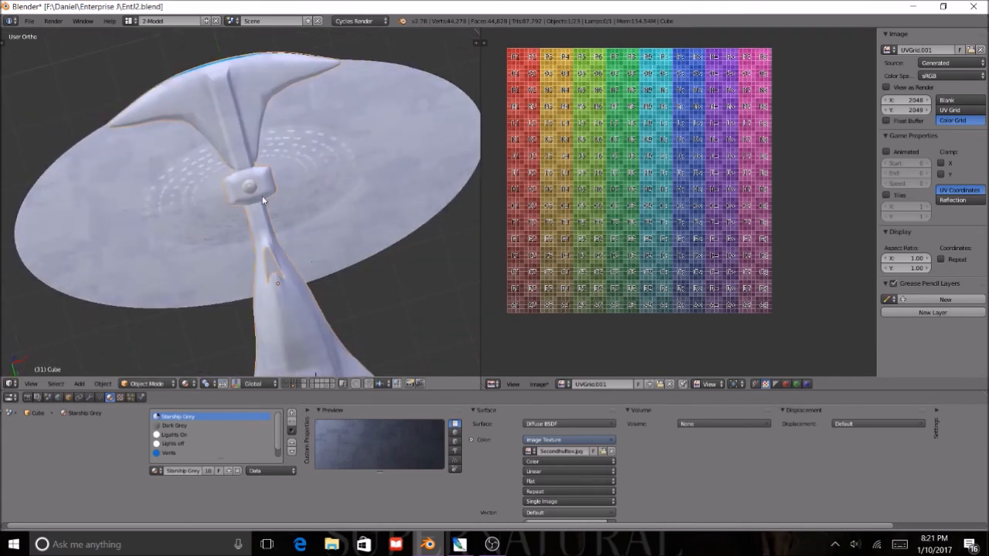
middle_click_drag(311, 94, 341, 223)
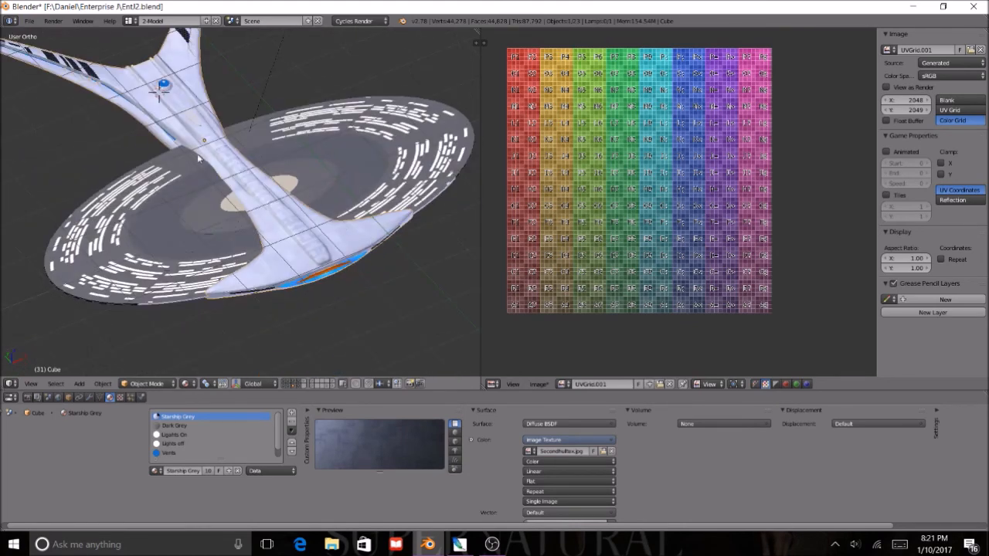
middle_click_drag(201, 159, 184, 139)
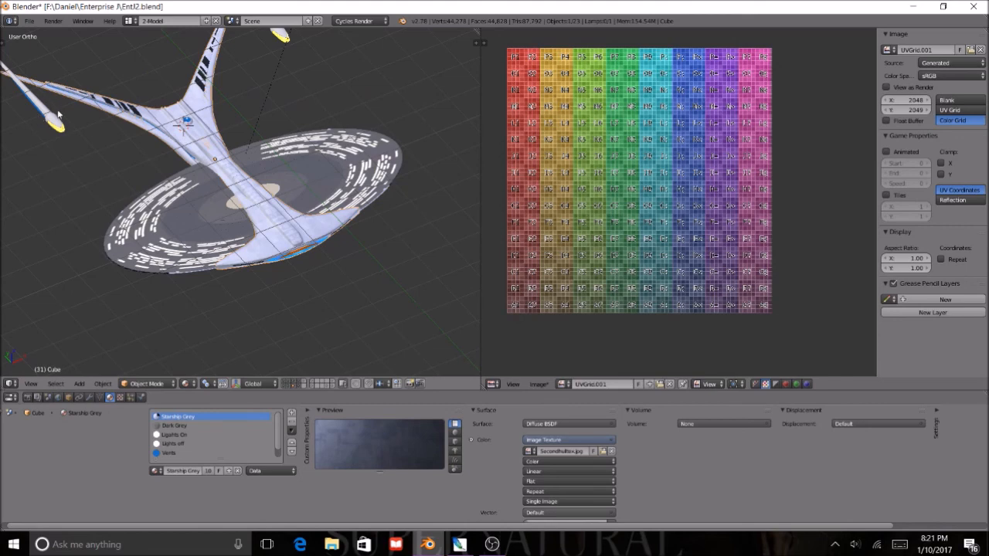
scroll(166, 123, "up", 4)
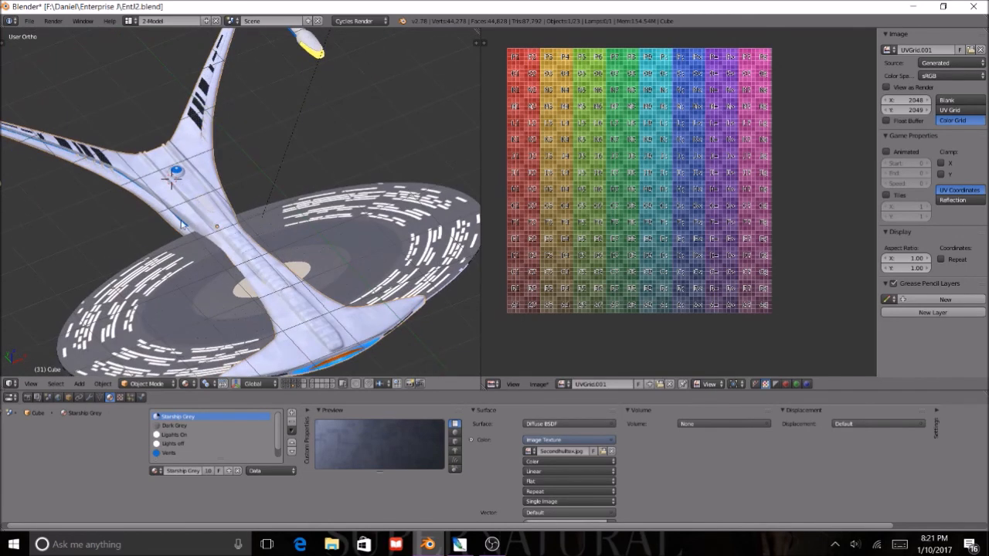
left_click(196, 383)
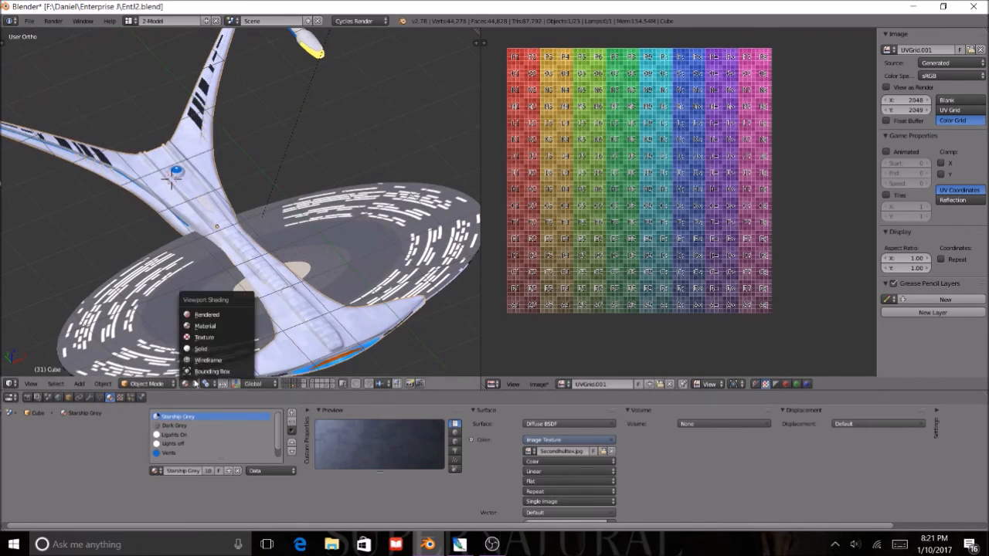
left_click(196, 318)
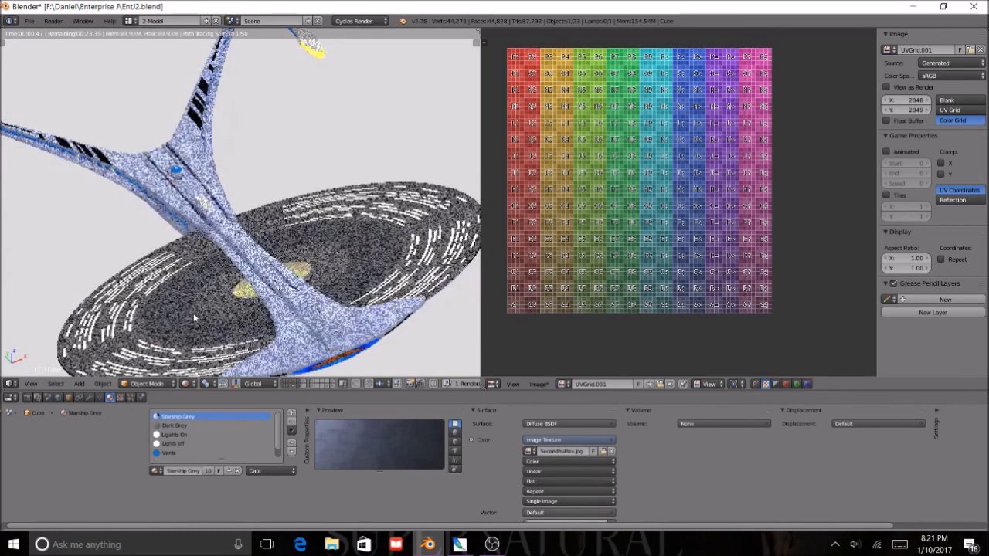
Examine the rendered hull texture along the ship's upper spine, including the panel pattern on the neck and the area around the blue dome.
scroll(201, 247, "up", 4)
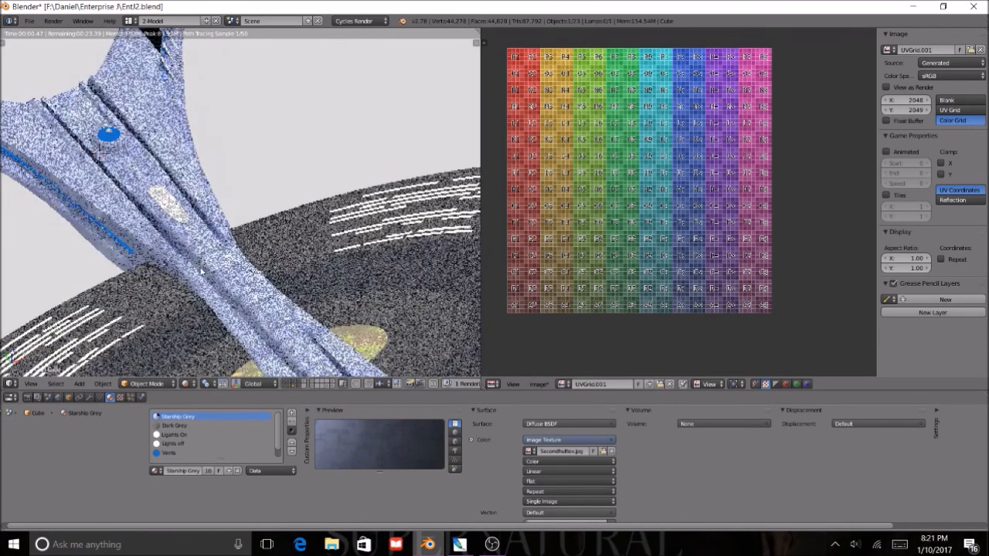
middle_click_drag(231, 250, 238, 234)
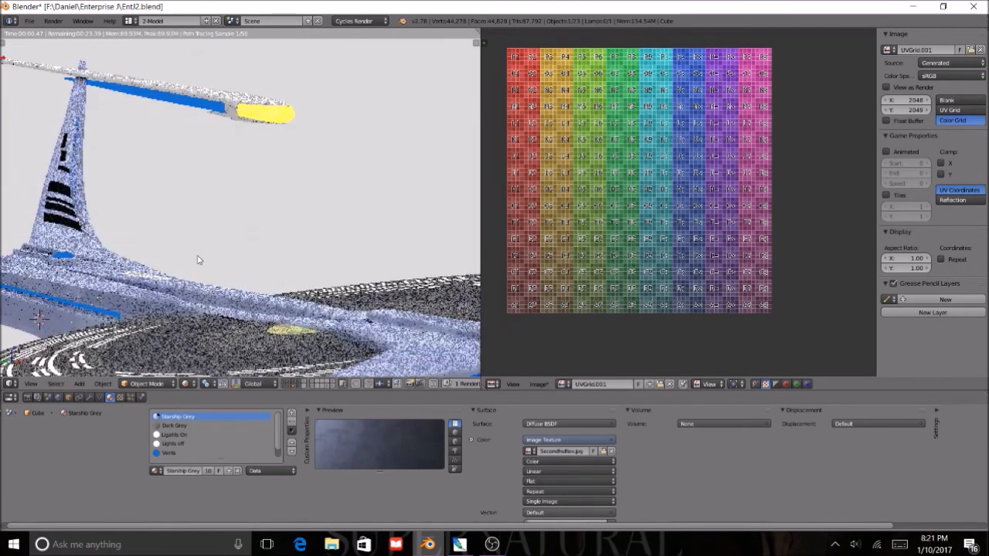
middle_click_drag(272, 146, 270, 144)
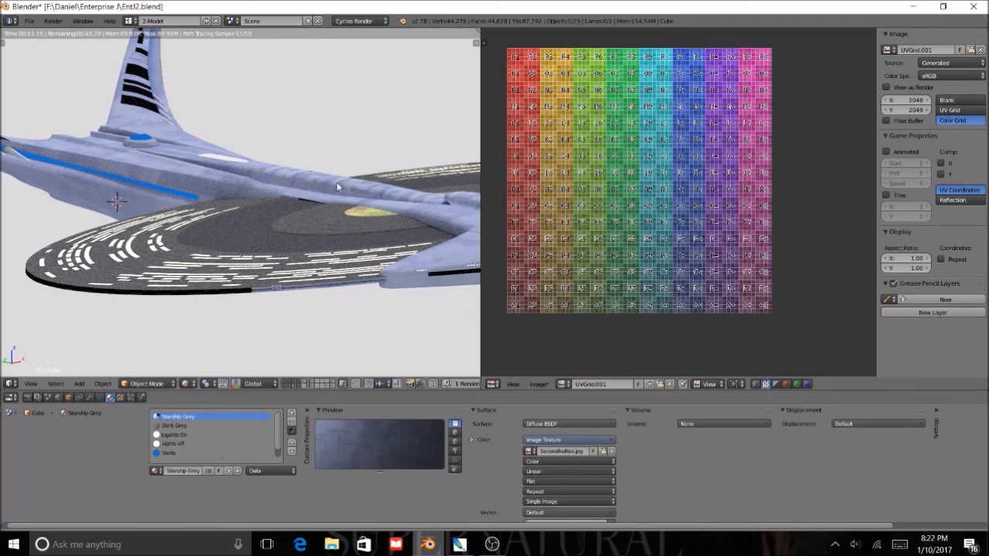
middle_click_drag(393, 216, 360, 236)
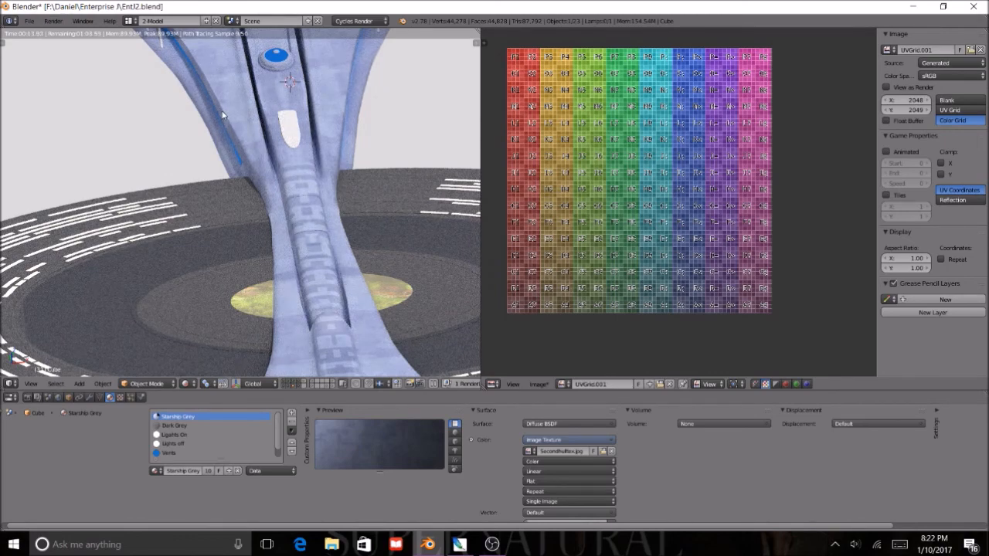
scroll(265, 97, "down", 2)
middle_click_drag(331, 79, 253, 191, "shift")
scroll(327, 190, "up", 2)
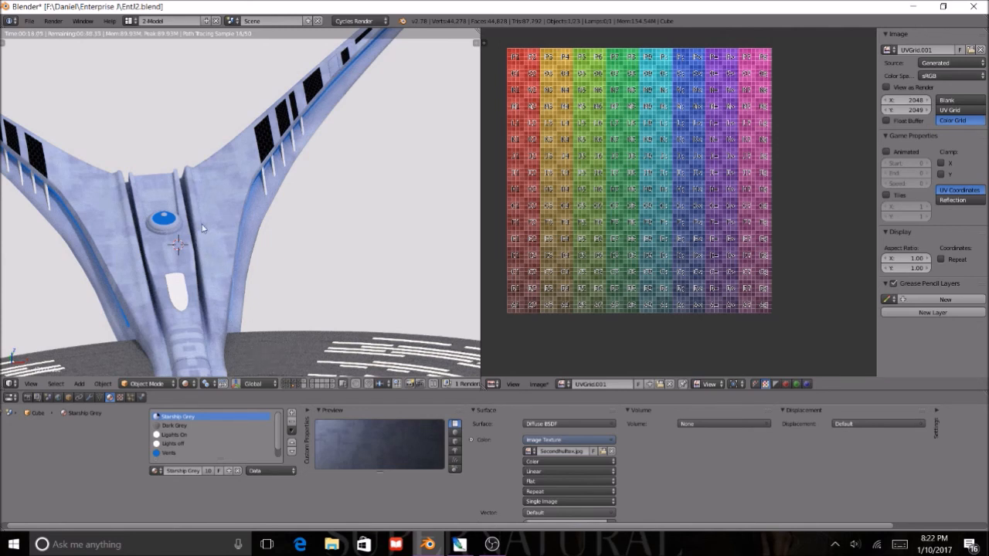
Examine the black hexagonal mesh panels on the rendered pylon up close, and compare them with the ship as a whole.
scroll(260, 189, "up", 3)
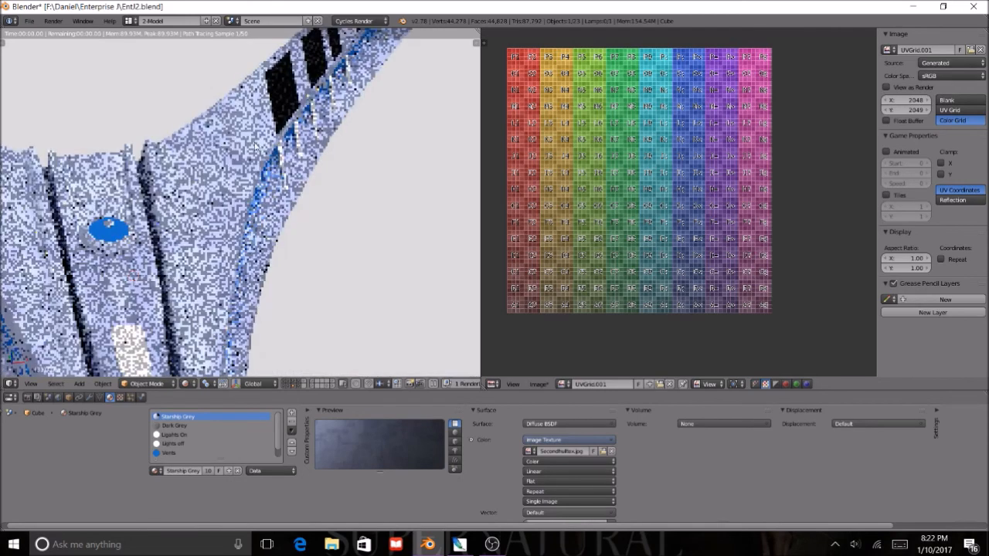
scroll(272, 193, "up", 4)
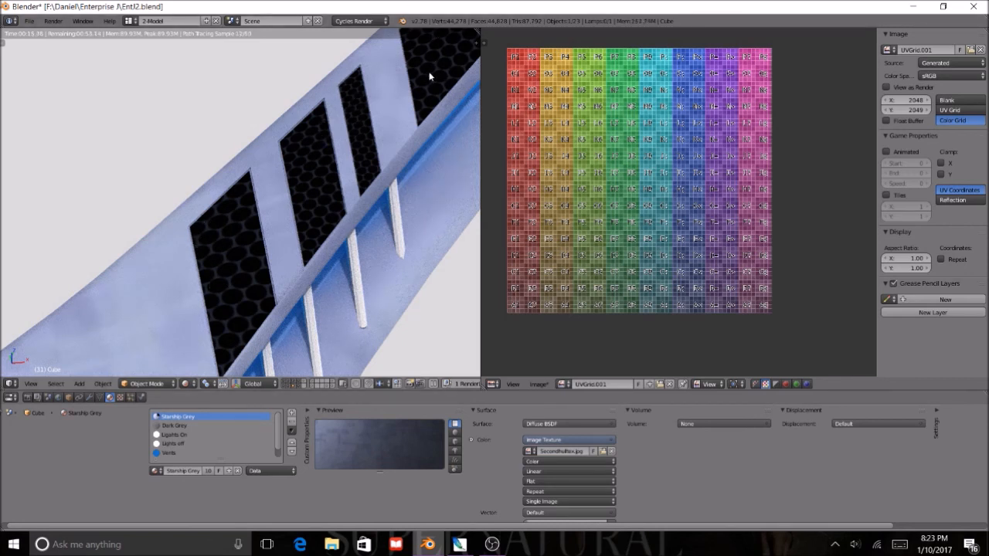
scroll(274, 191, "down", 6)
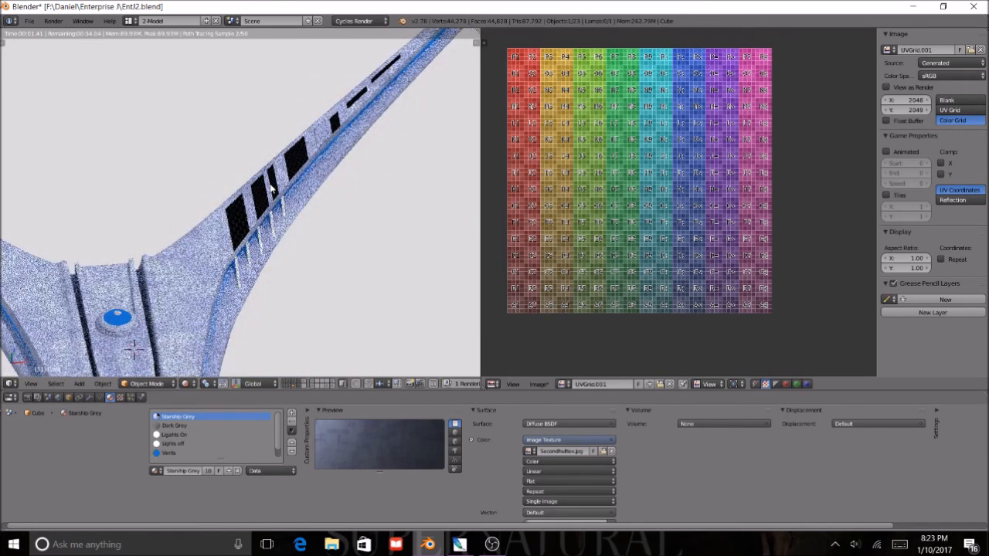
scroll(271, 189, "down", 3)
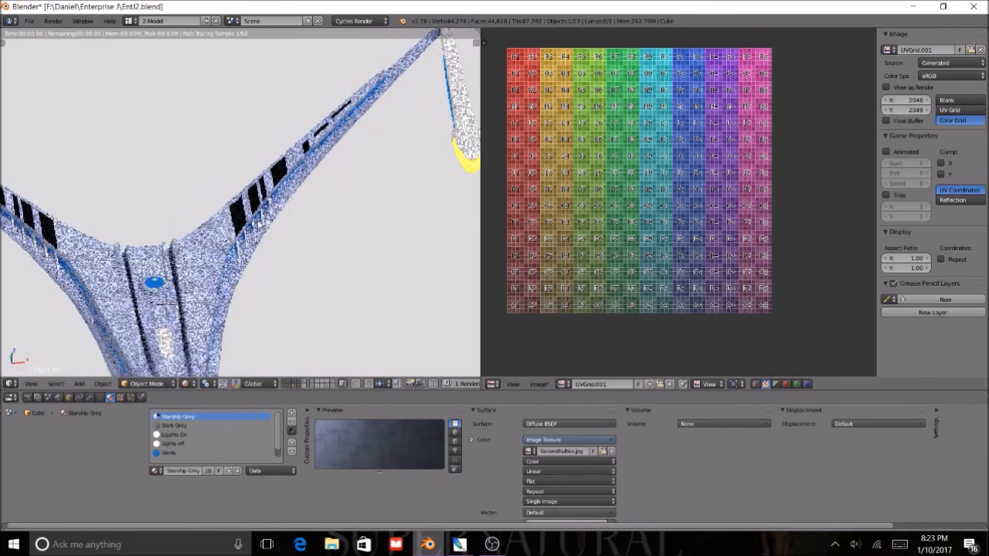
scroll(278, 237, "down", 3)
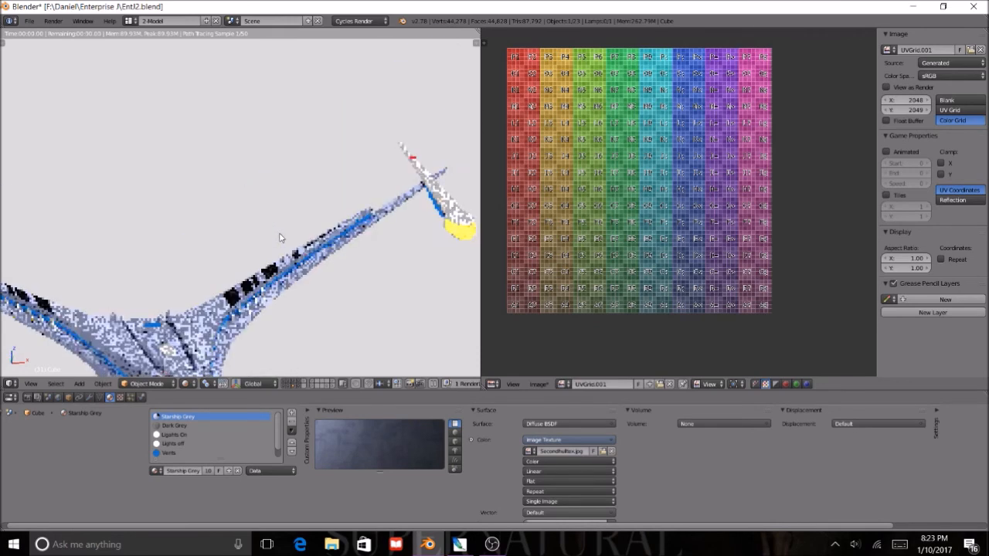
scroll(317, 224, "down", 4)
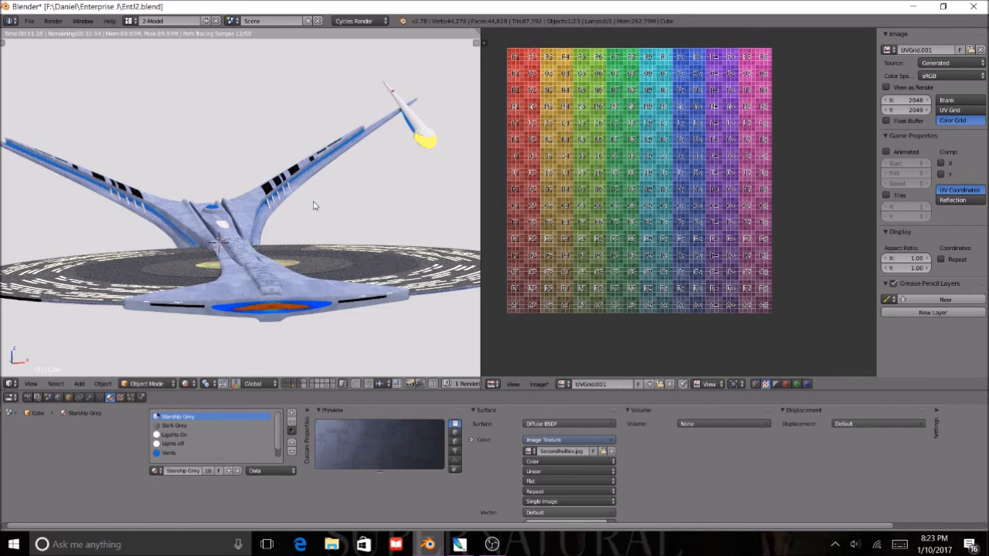
middle_click_drag(356, 214, 291, 245)
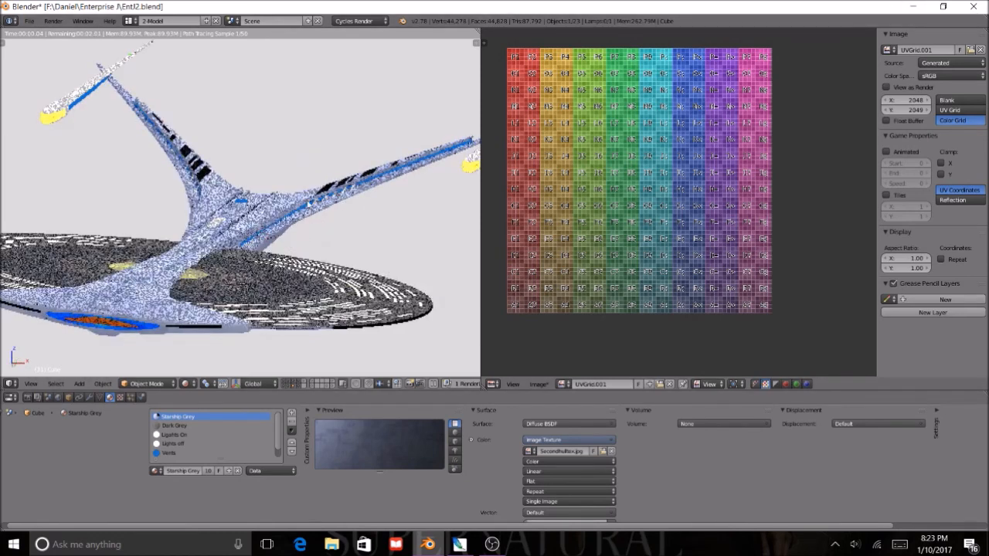
Toggle individual layers on and off while viewing the ship's underside to check for missing parts.
key("KP_1")
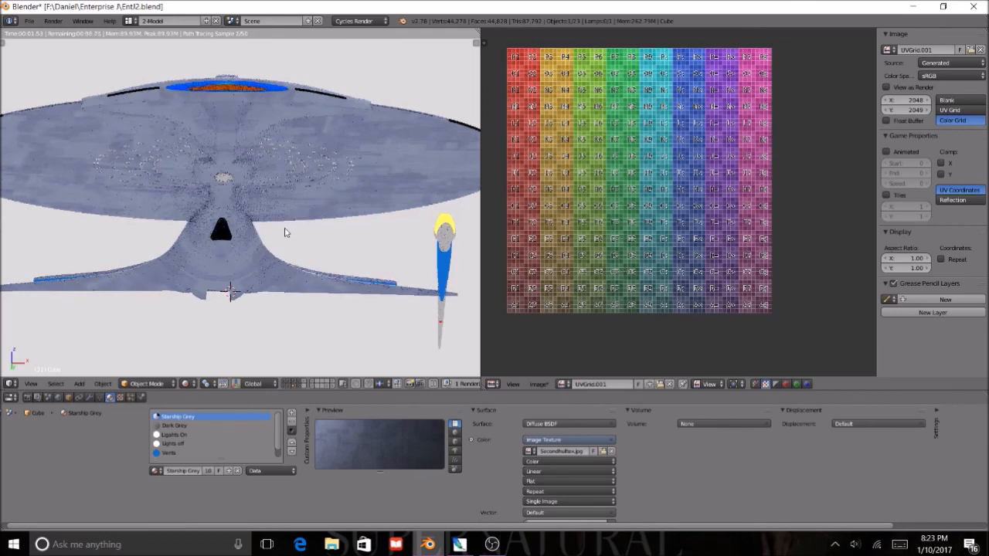
left_click(313, 387, "shift")
left_click(316, 384, "shift")
left_click(317, 386, "shift")
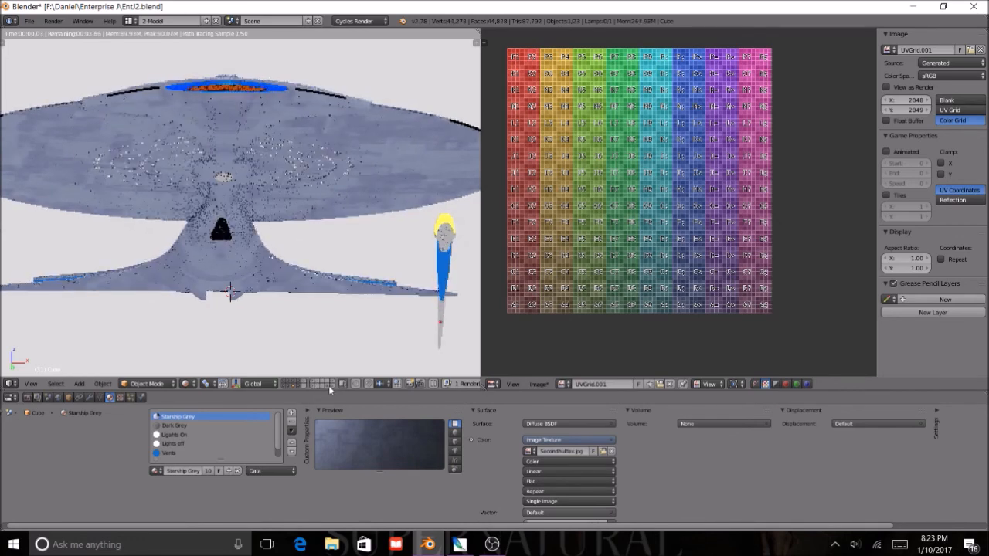
left_click(307, 384, "shift")
left_click(302, 385, "shift")
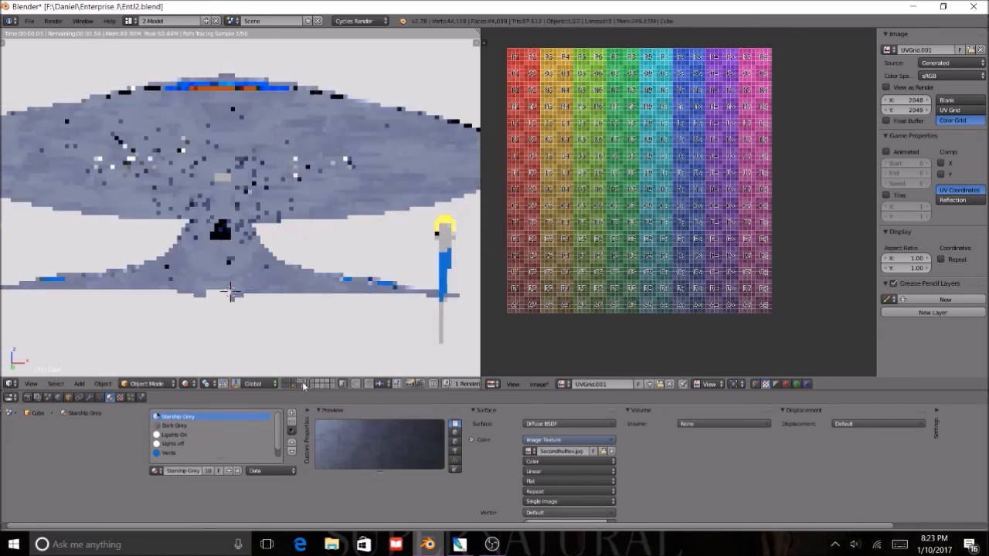
left_click(301, 384, "shift")
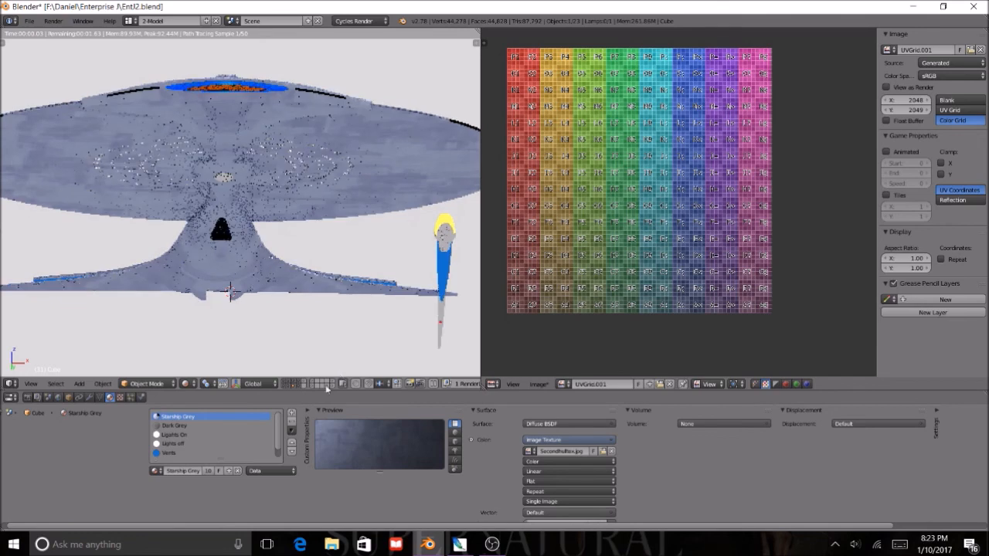
left_click(328, 386, "shift")
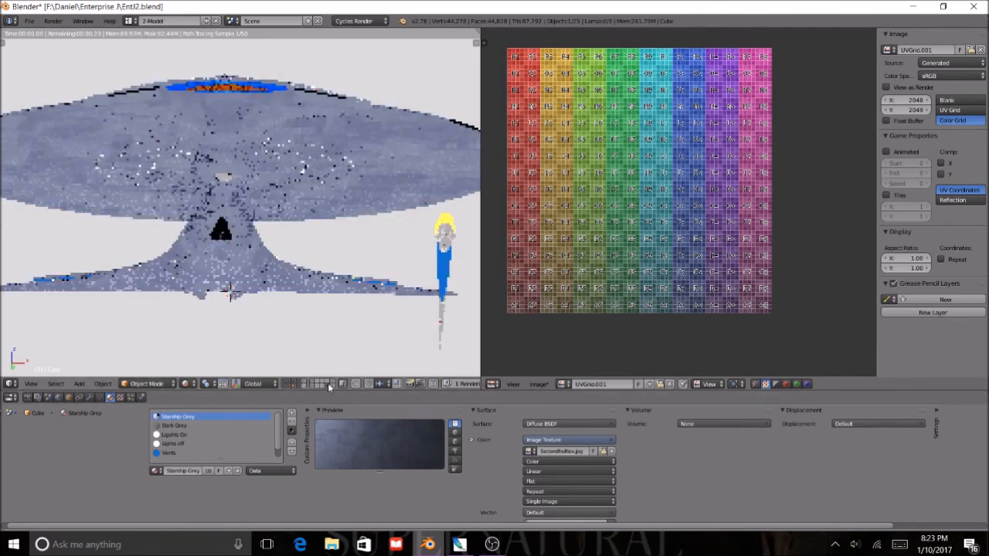
left_click(331, 386, "shift")
left_click(332, 385, "shift")
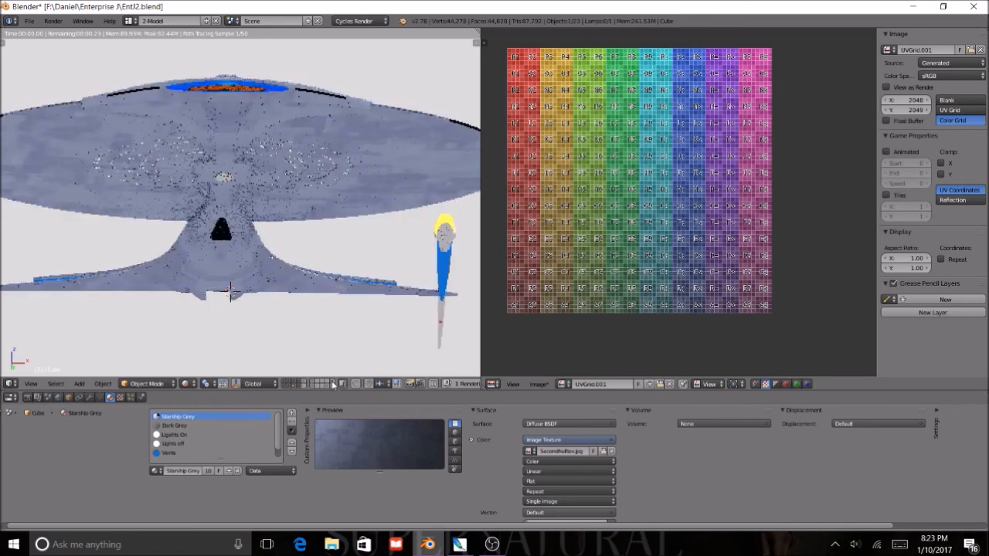
Examine the rendered underside of the saucer and lower hull around the black recess.
middle_click_drag(301, 229, 169, 285)
scroll(169, 286, "up", 4)
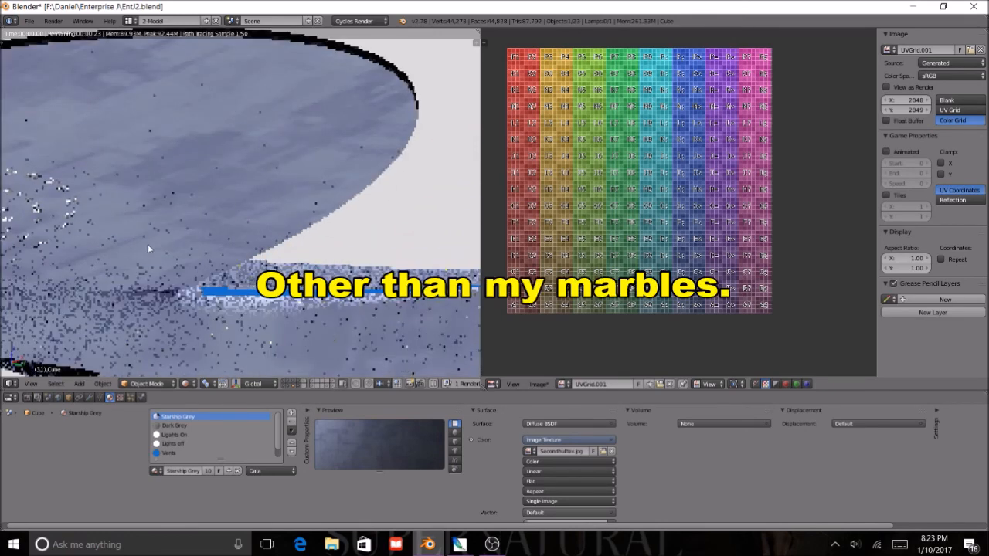
middle_click_drag(269, 123, 198, 223)
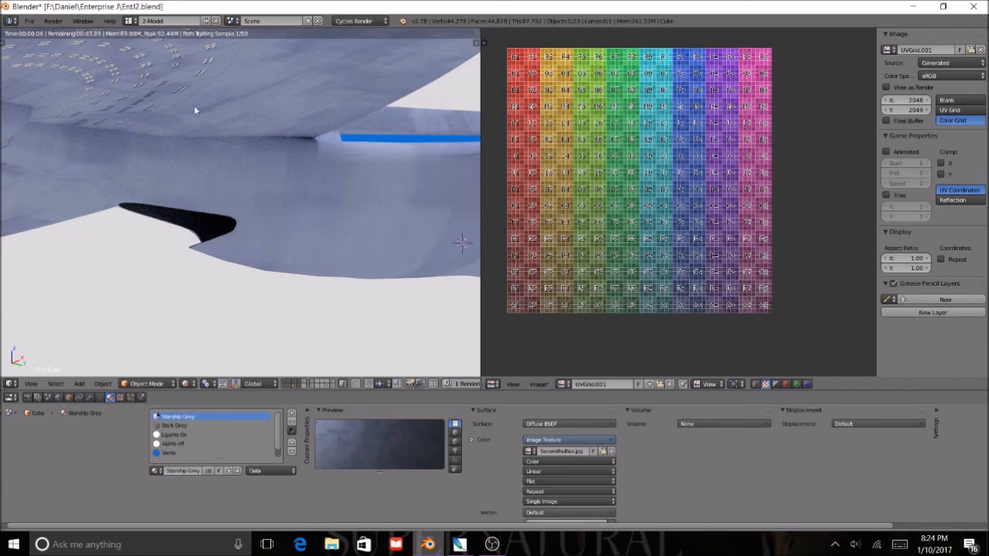
scroll(241, 166, "down", 5)
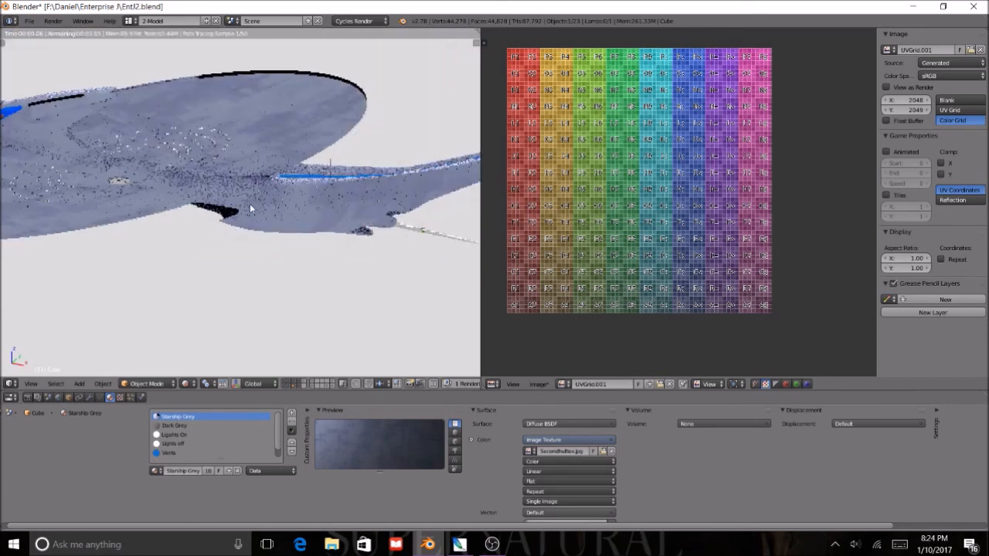
Examine the fully assembled ship in the rendered preview from above, the front and below, checking the hull texture as a whole.
middle_click_drag(262, 221, 331, 253)
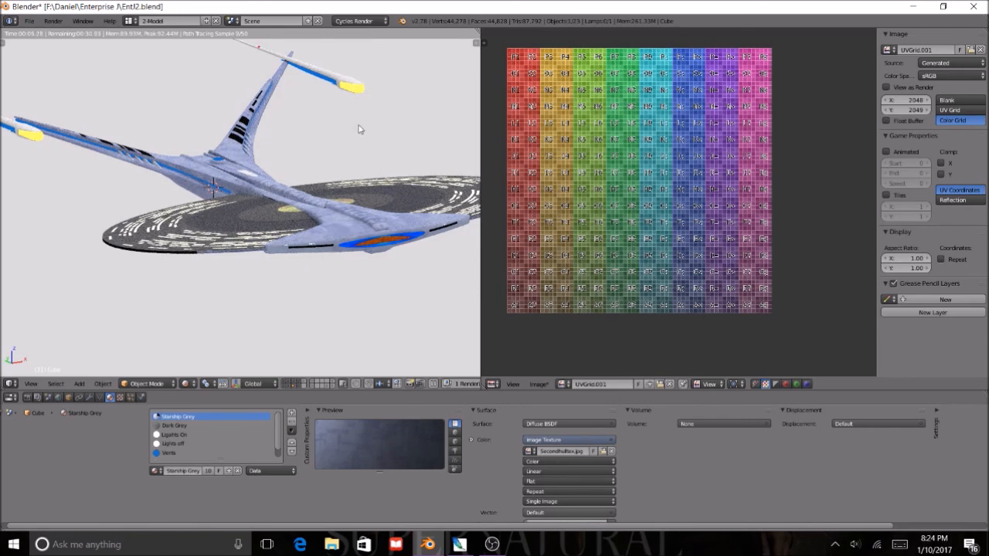
middle_click_drag(361, 133, 344, 139)
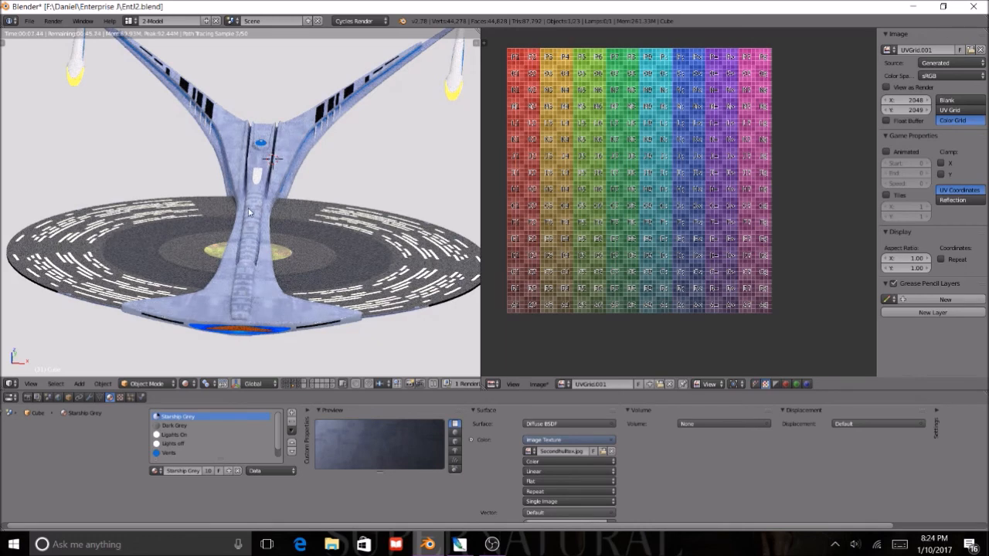
middle_click_drag(302, 205, 317, 173)
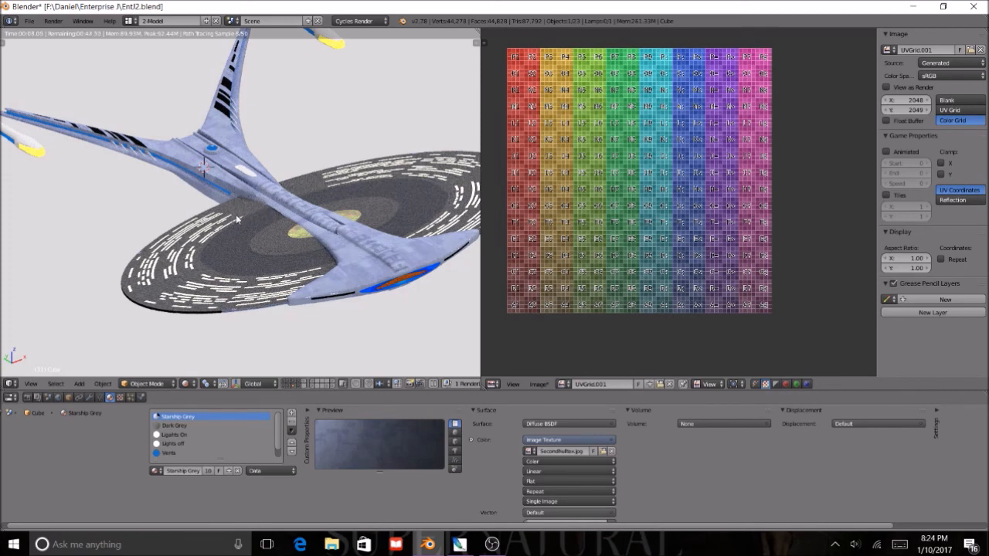
scroll(236, 216, "down", 1)
middle_click_drag(251, 231, 270, 161)
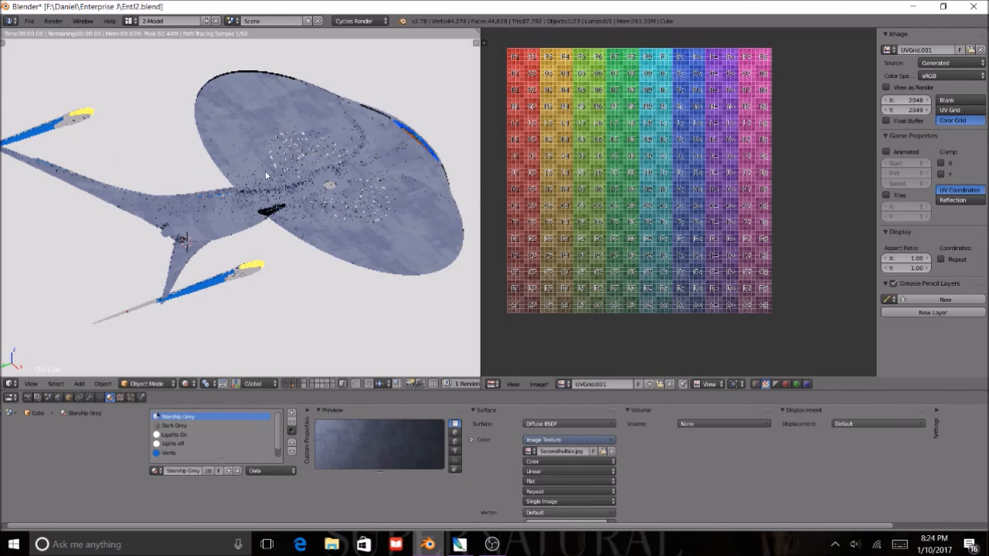
middle_click_drag(343, 151, 307, 199)
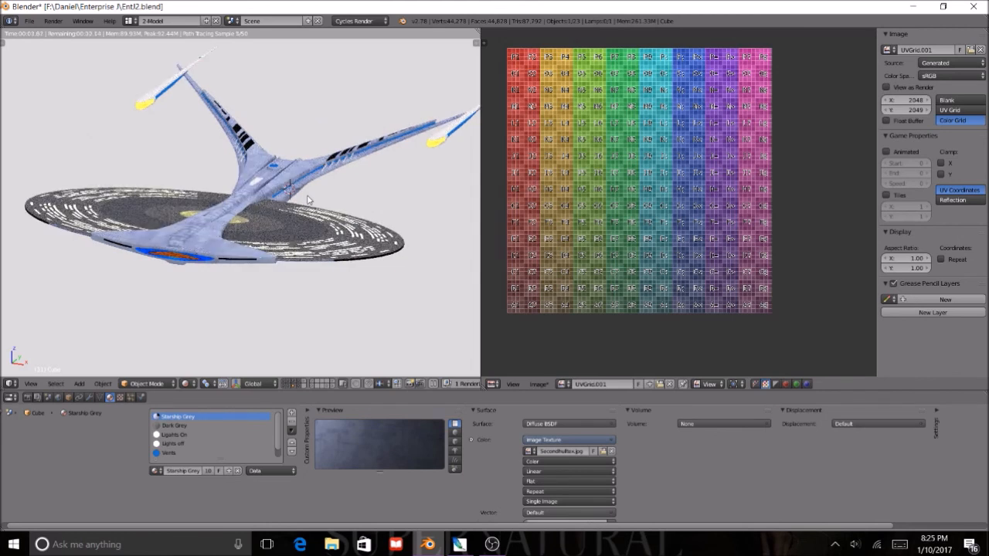
middle_click_drag(146, 211, 204, 221)
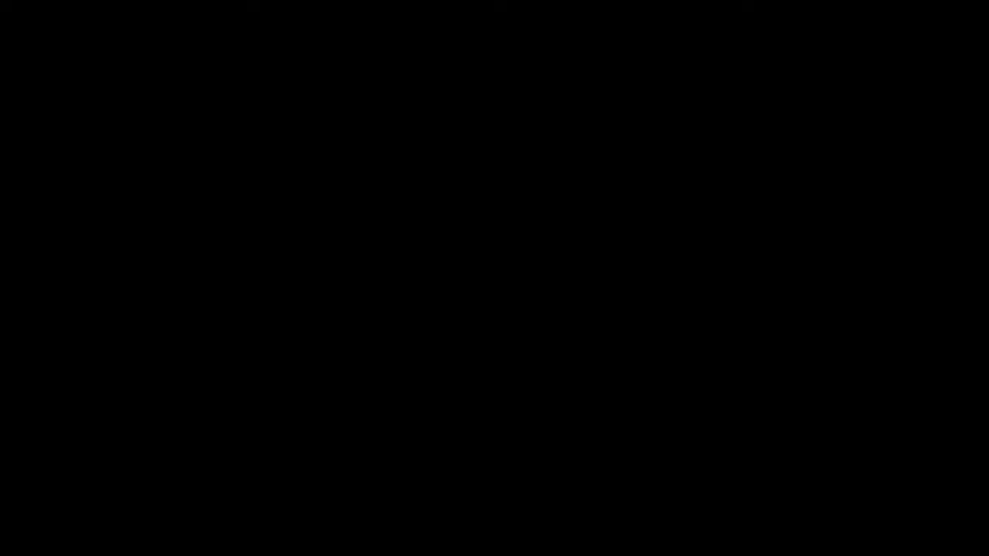